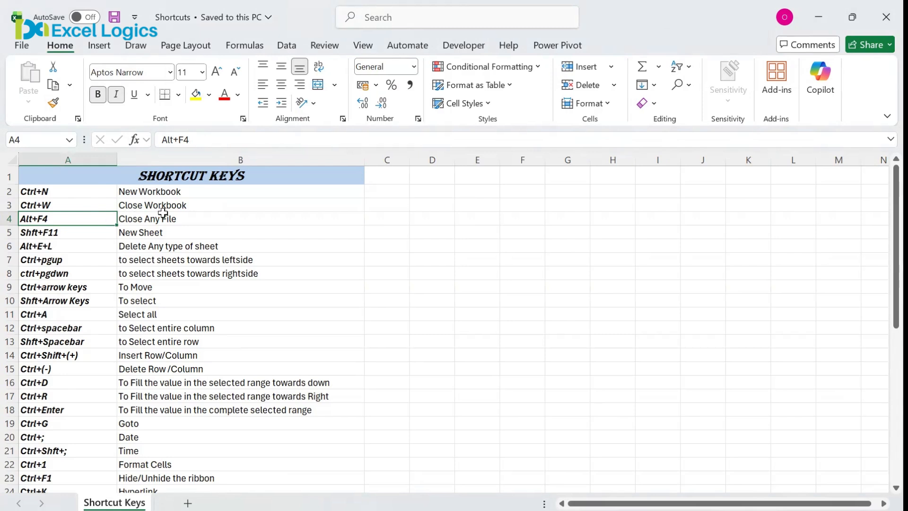
# Create a new blank workbook and close it again.
pyautogui.click(163, 216)
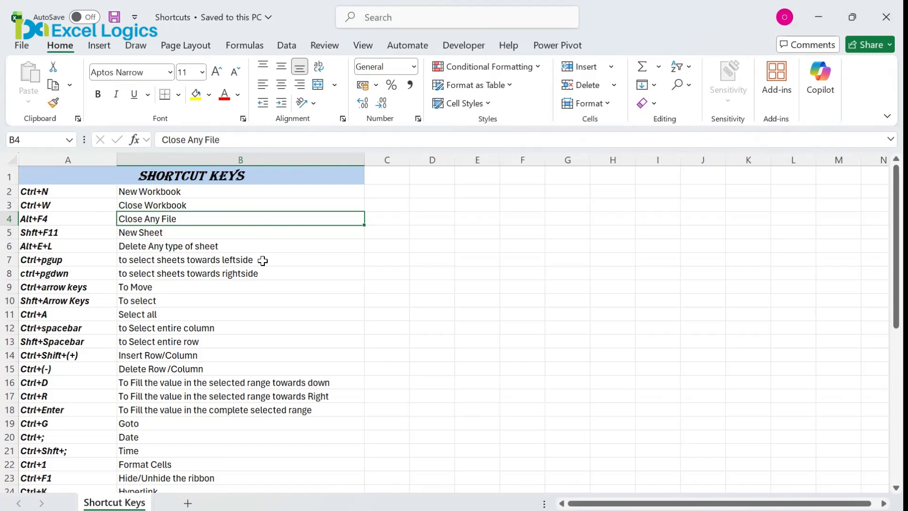
pyautogui.hotkey('ctrl', 'n')
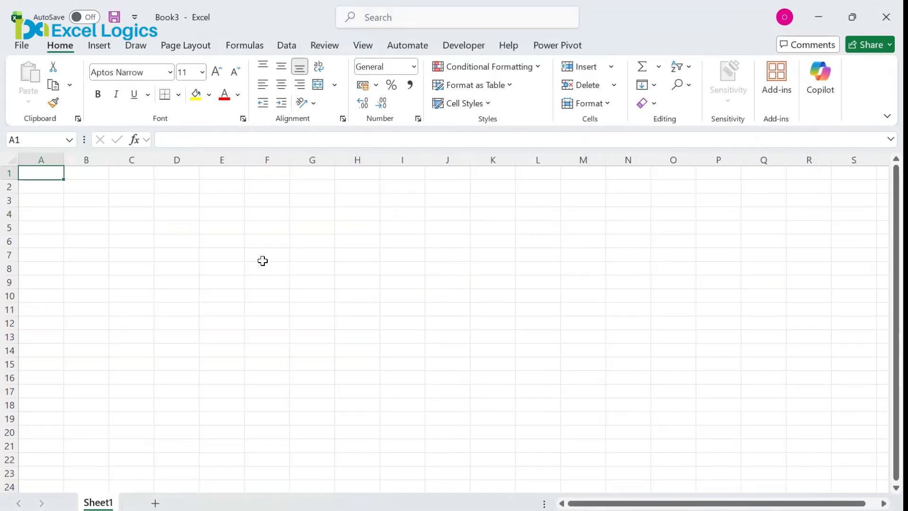
pyautogui.hotkey('ctrl', 'w')
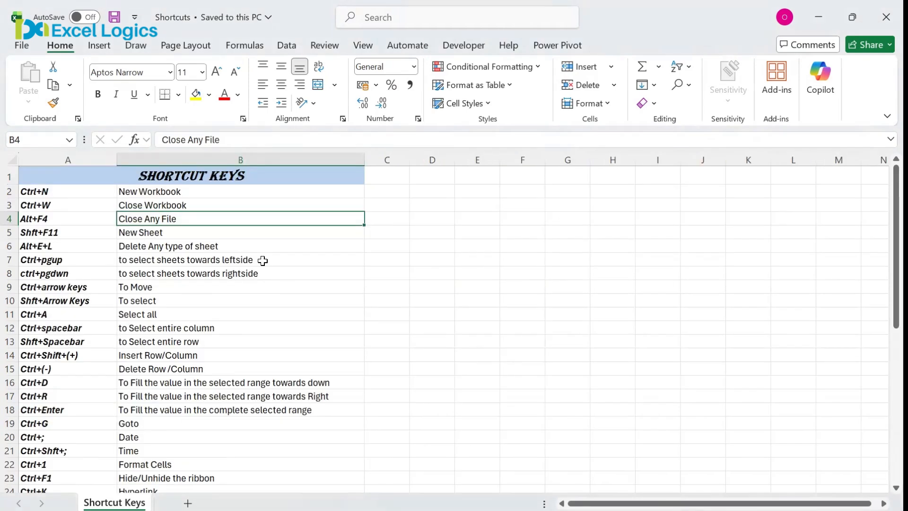
# Insert a new worksheet before the Shortcut Keys sheet and return to the Shortcut Keys list.
pyautogui.click(160, 233)
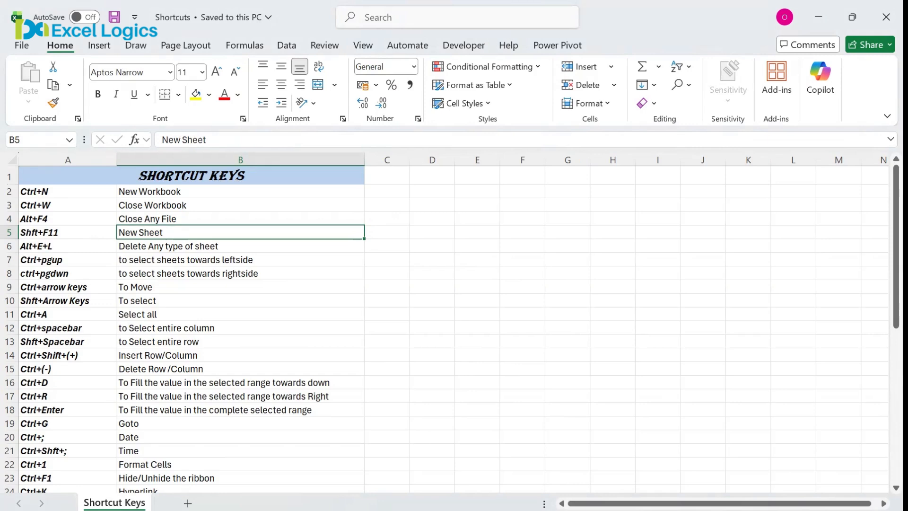
pyautogui.hotkey('shift', 'F11')
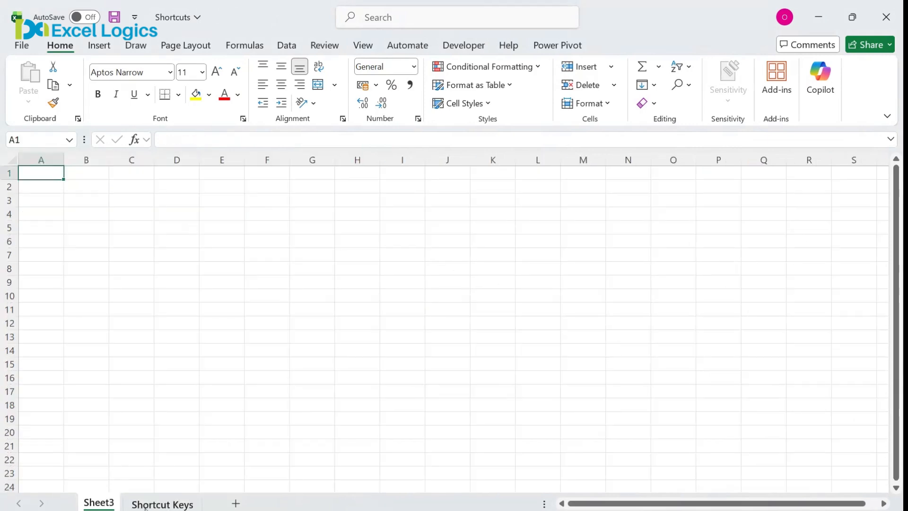
pyautogui.click(162, 504)
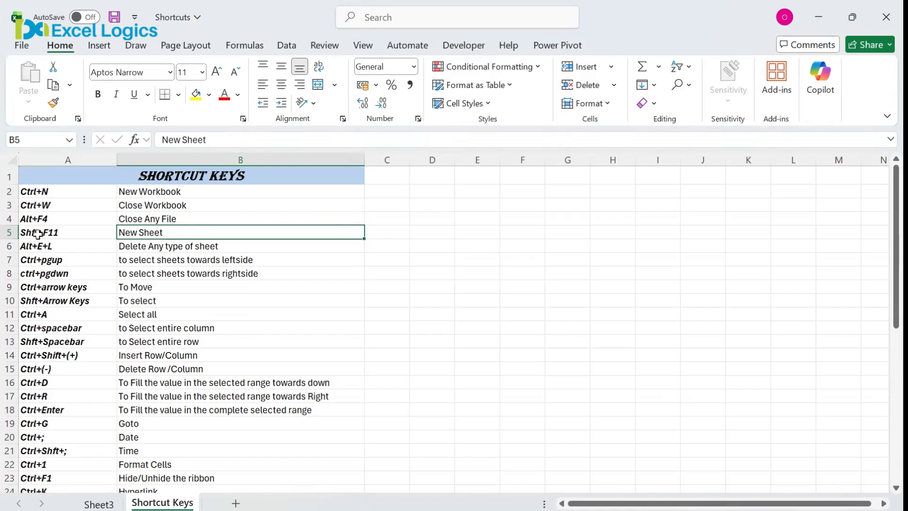
# Extend the New Sheet shortcut in A5 to "Shft+F11/Shift+Fn+F11" and widen column A to fit it.
pyautogui.doubleClick(63, 233)
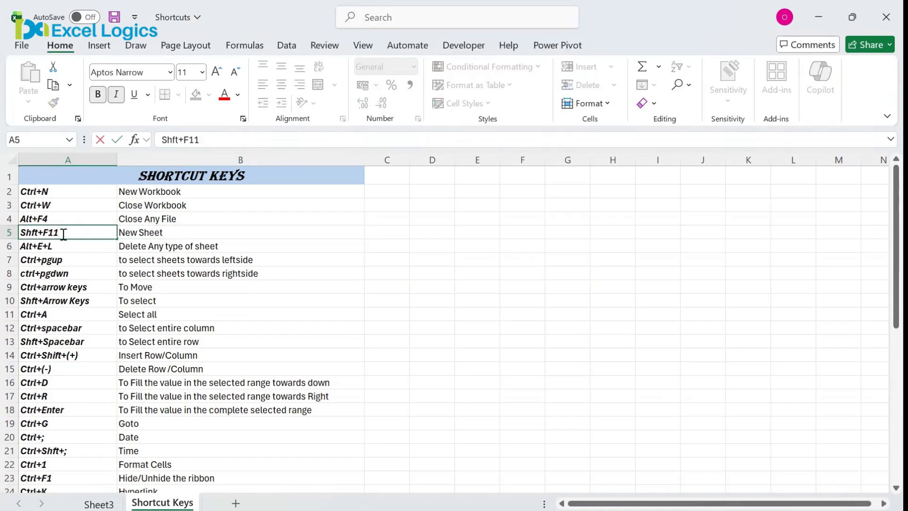
pyautogui.write('/Shift+Fn')
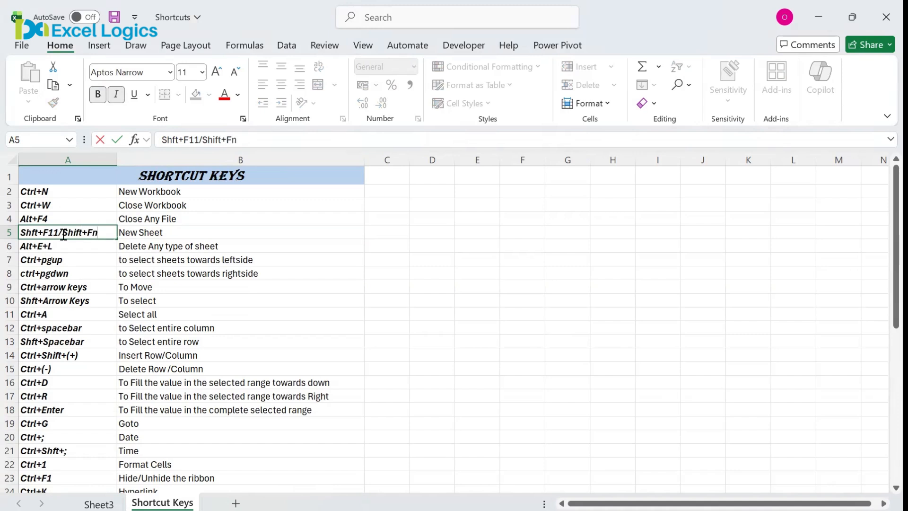
pyautogui.write('+F11')
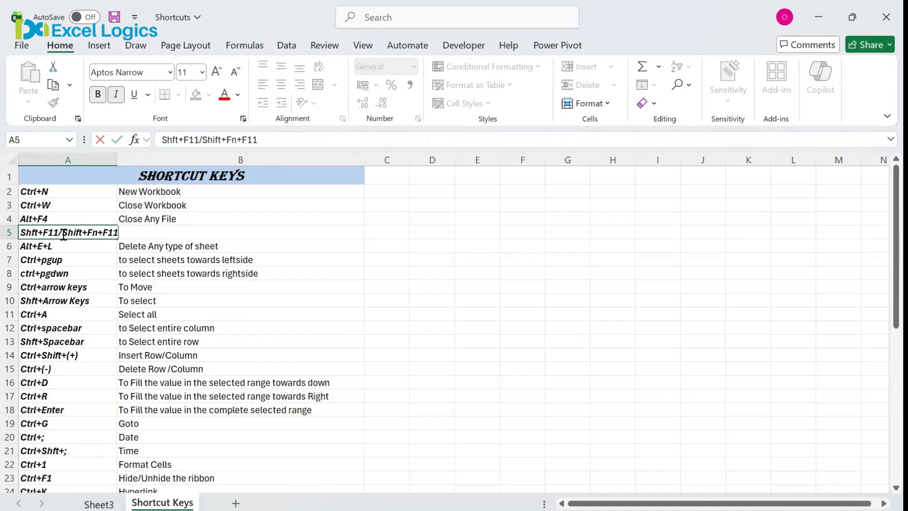
pyautogui.press('Return')
pyautogui.moveTo(117, 159); pyautogui.dragTo(126, 160)
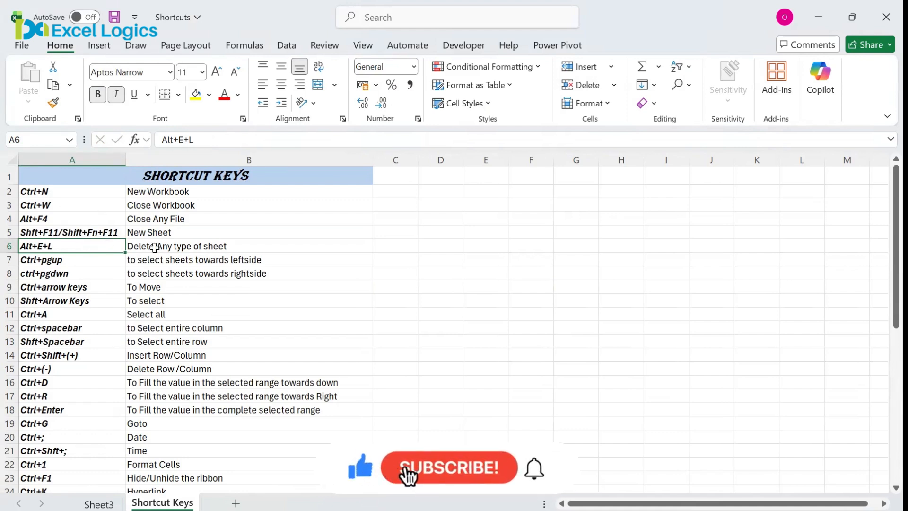
# Delete the empty worksheet Sheet3 from the workbook.
pyautogui.click(154, 247)
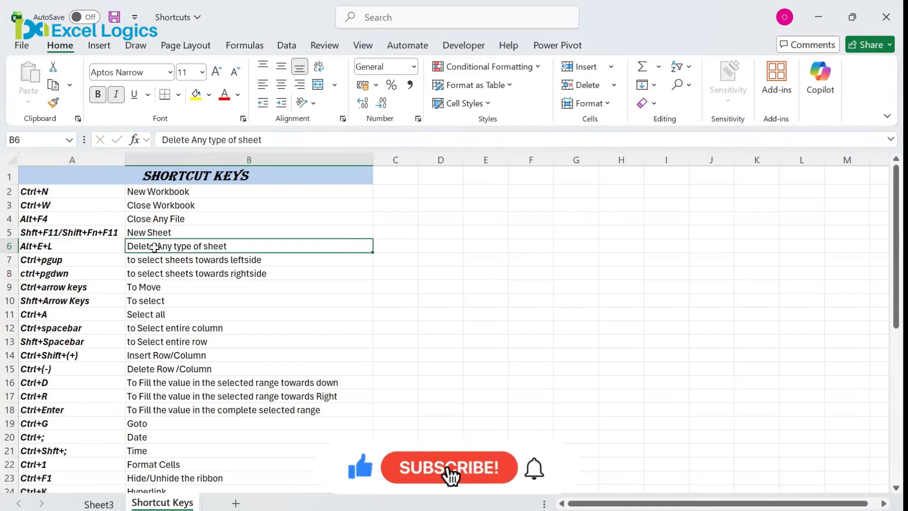
pyautogui.click(109, 503)
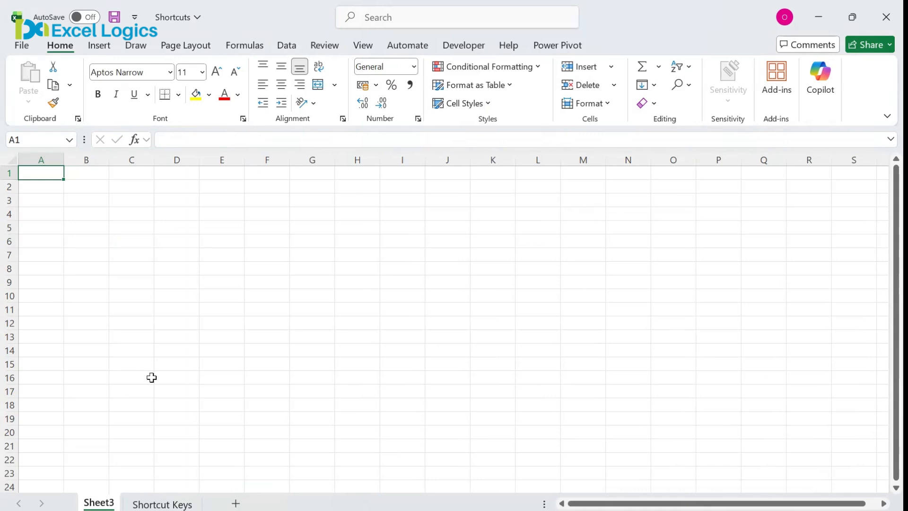
pyautogui.press('alt')
pyautogui.press('e')
pyautogui.press('l')
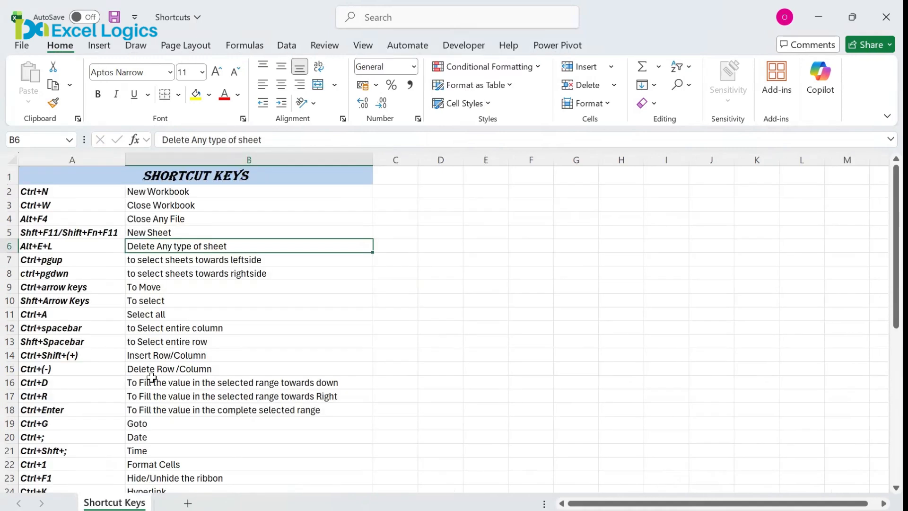
# Add two new blank worksheets after the Shortcut Keys sheet.
pyautogui.click(169, 259)
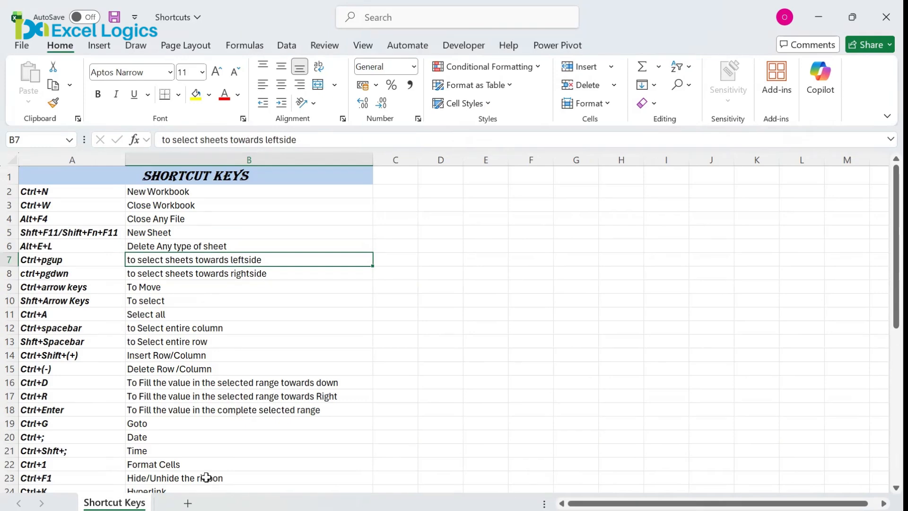
pyautogui.click(187, 502)
pyautogui.hotkey('shift', 'F11')
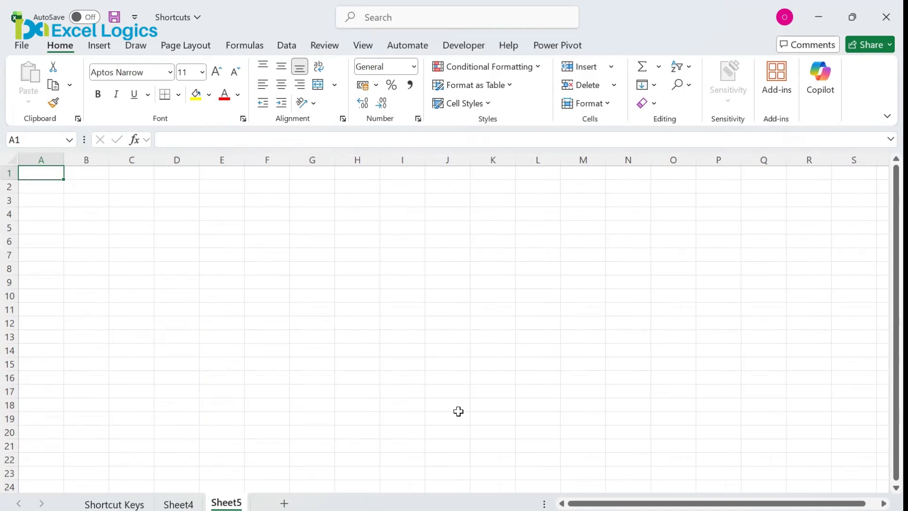
# Step through the worksheets from Sheet5 back to Shortcut Keys and forward again to Sheet5.
pyautogui.hotkey('ctrl', 'pageup')
pyautogui.hotkey('ctrl', 'pageup')
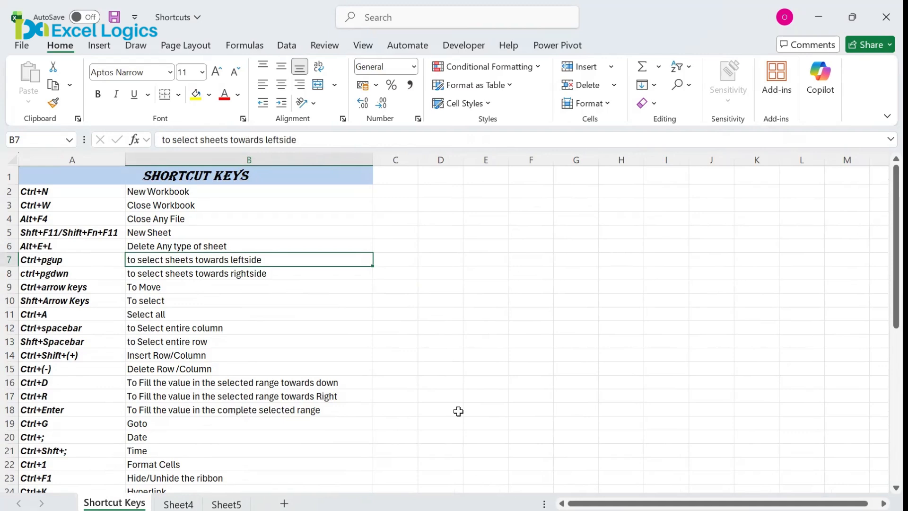
pyautogui.hotkey('ctrl', 'pagedown')
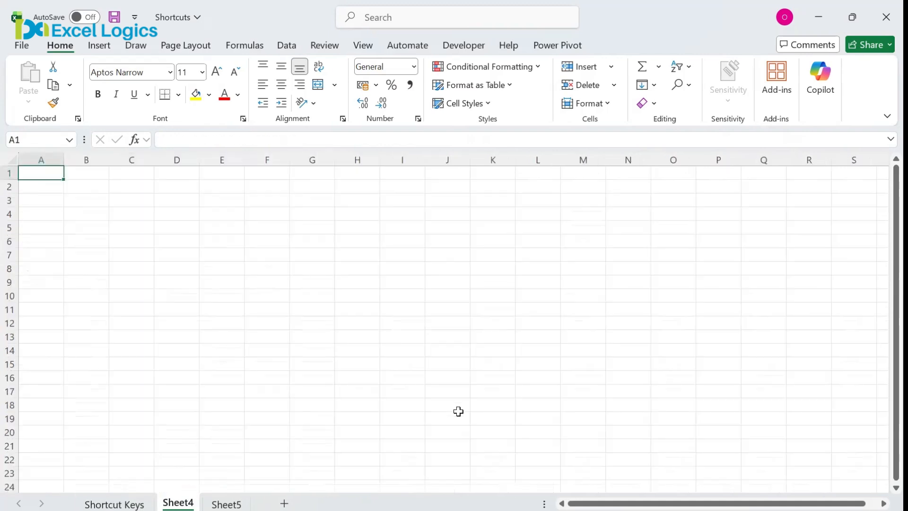
pyautogui.hotkey('ctrl', 'pagedown')
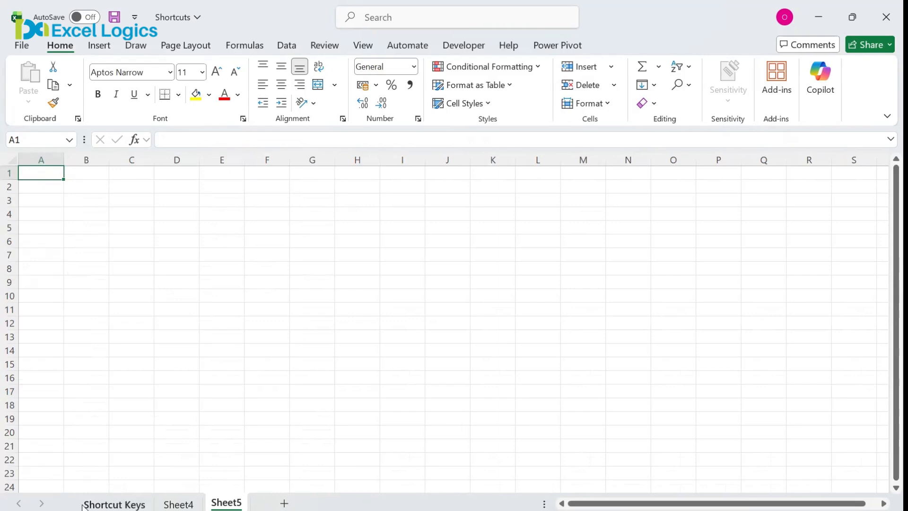
# On the Shortcut Keys sheet, jump from A9 to the column's last filled cell, the sheet's last row, and back to A1.
pyautogui.click(106, 504)
pyautogui.click(76, 290)
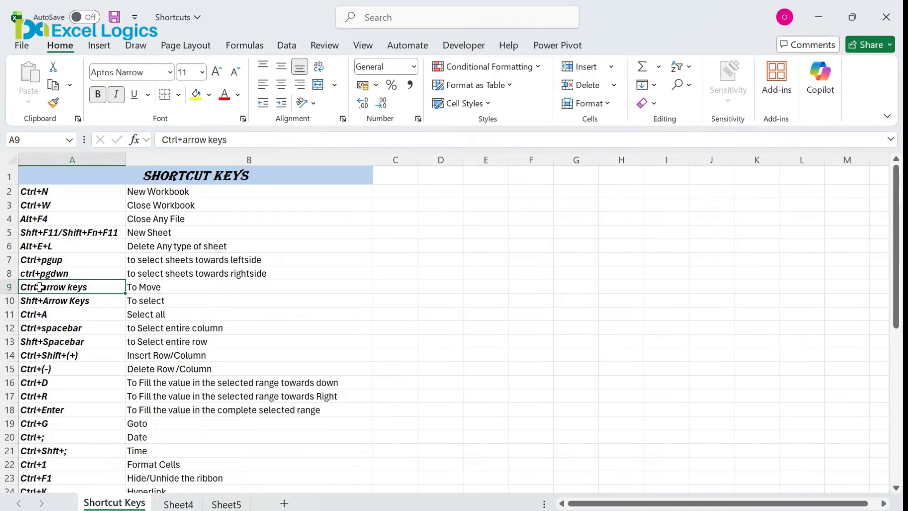
pyautogui.hotkey('ctrl', 'Down')
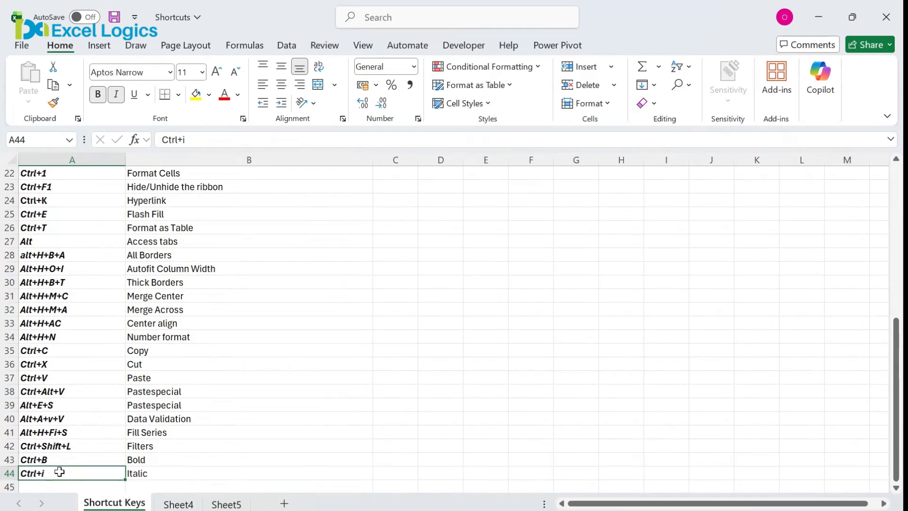
pyautogui.hotkey('ctrl', 'Down')
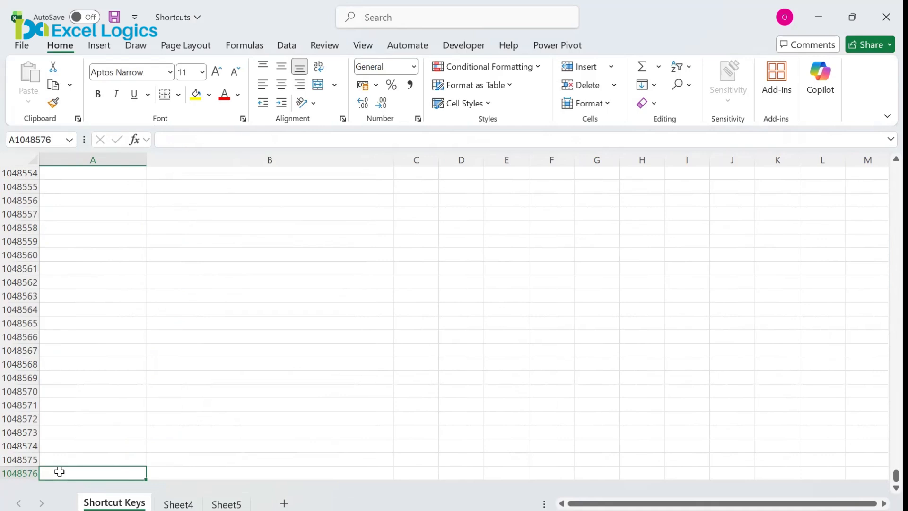
pyautogui.hotkey('ctrl', 'Up')
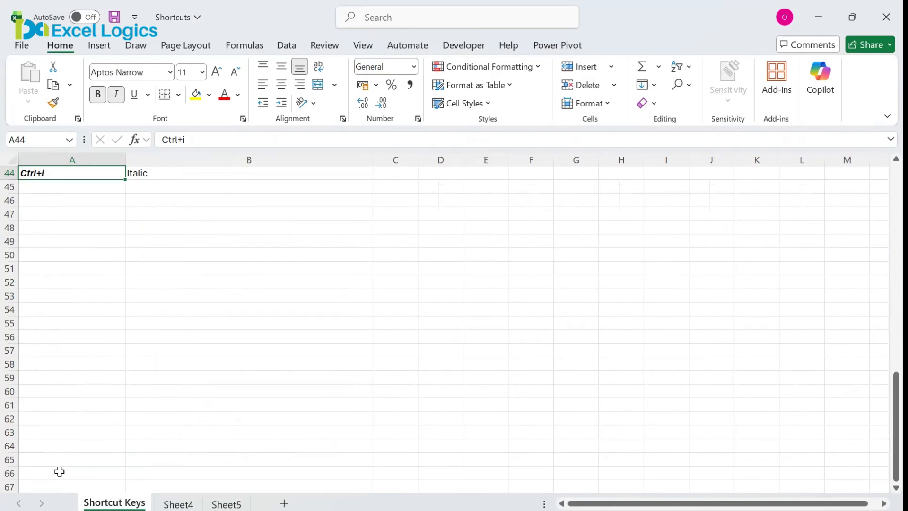
pyautogui.hotkey('ctrl', 'Up')
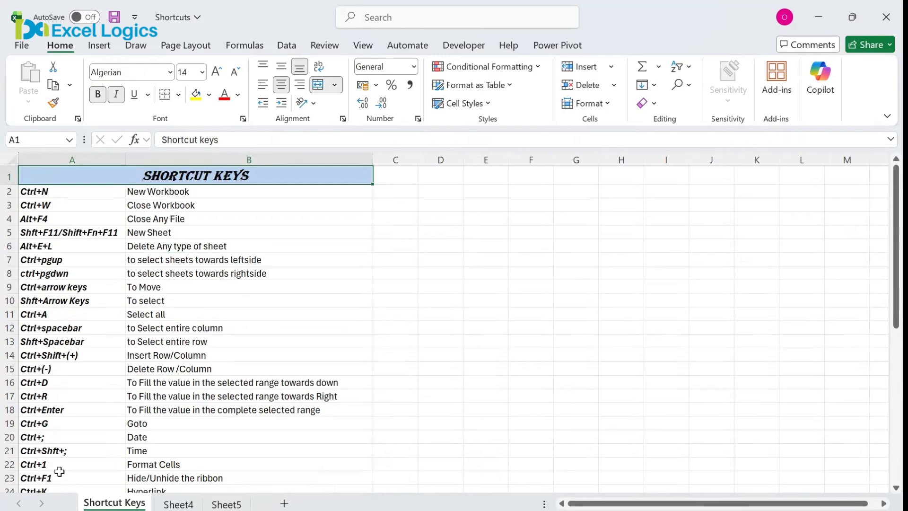
# Select the range A10:F17 on the Shortcut Keys sheet, then reduce the selection back to A10.
pyautogui.press('Down')
pyautogui.press('Down')
pyautogui.press('Down')
pyautogui.press('Down')
pyautogui.press('Down')
pyautogui.press('Down')
pyautogui.press('Down')
pyautogui.press('Down')
pyautogui.press('Down')
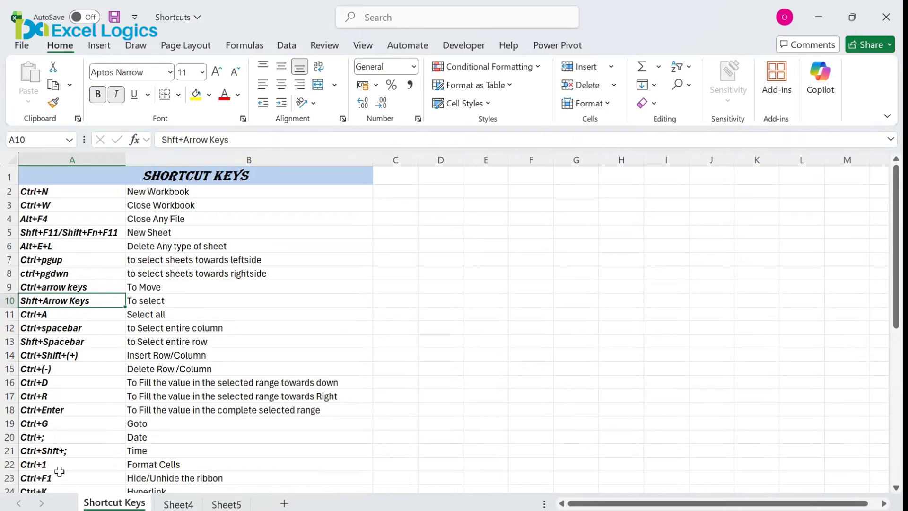
pyautogui.hotkey('shift', 'Down')
pyautogui.hotkey('shift', 'Down')
pyautogui.hotkey('shift', 'Down')
pyautogui.hotkey('shift', 'Down')
pyautogui.hotkey('shift', 'Down')
pyautogui.hotkey('shift', 'Down')
pyautogui.hotkey('shift', 'Down')
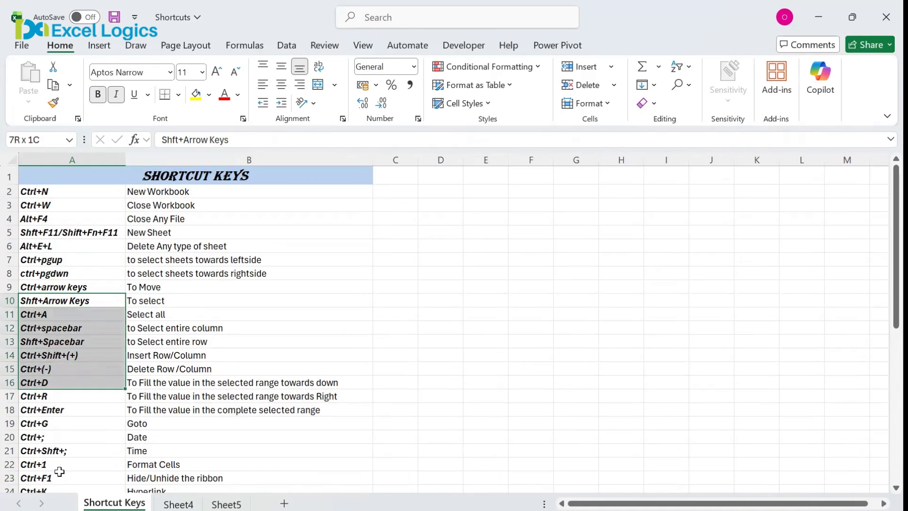
pyautogui.hotkey('shift', 'Right')
pyautogui.hotkey('shift', 'Right')
pyautogui.hotkey('shift', 'Right')
pyautogui.hotkey('shift', 'Right')
pyautogui.hotkey('shift', 'Right')
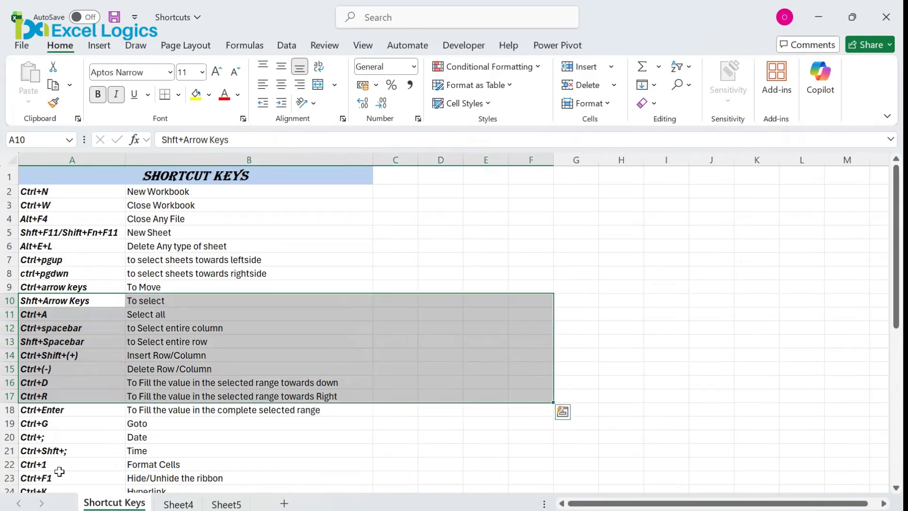
pyautogui.press('Down')
pyautogui.press('Up')
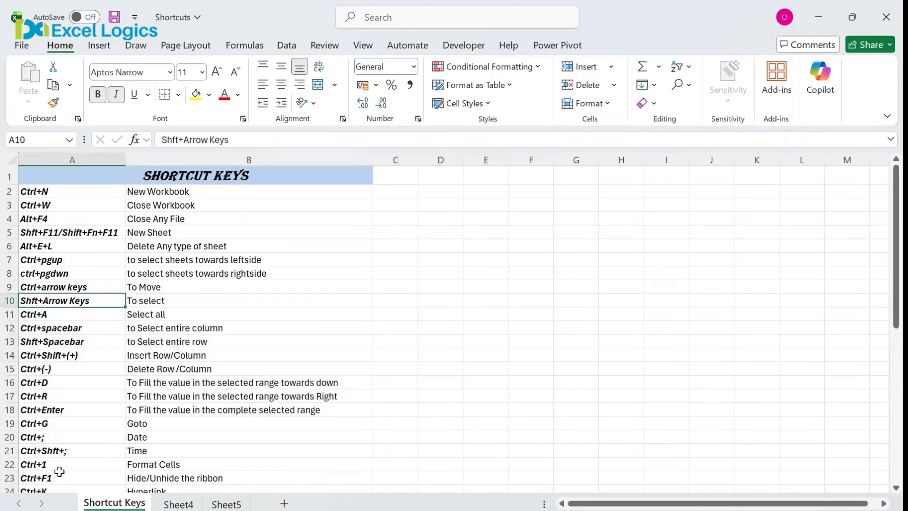
# Return to the title cell A1 and select the rows one by one down to row 11 (A1:B11).
pyautogui.hotkey('ctrl', 'Down')
pyautogui.hotkey('ctrl', 'Up')
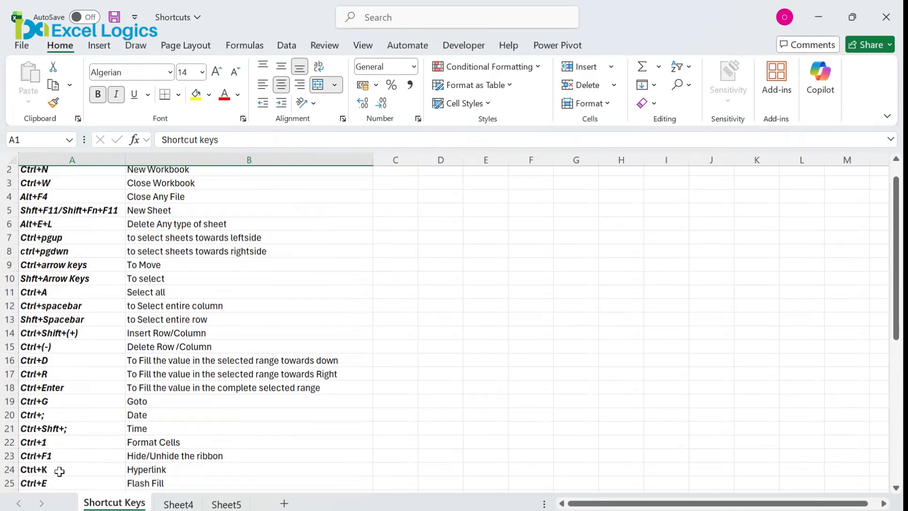
pyautogui.hotkey('shift', 'Down')
pyautogui.hotkey('shift', 'Down')
pyautogui.hotkey('shift', 'Down')
pyautogui.hotkey('shift', 'Down')
pyautogui.hotkey('shift', 'Down')
pyautogui.hotkey('shift', 'Down')
pyautogui.hotkey('shift', 'Down')
pyautogui.hotkey('shift', 'Down')
pyautogui.hotkey('shift', 'Down')
pyautogui.hotkey('shift', 'Down')
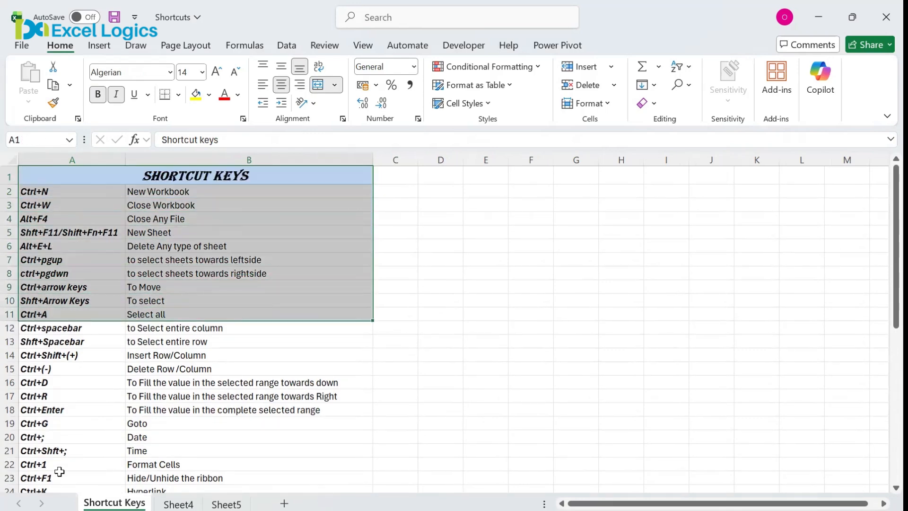
# Select the list from the title in A1 straight down to the last filled row 44, then clear the selection.
pyautogui.press('Up')
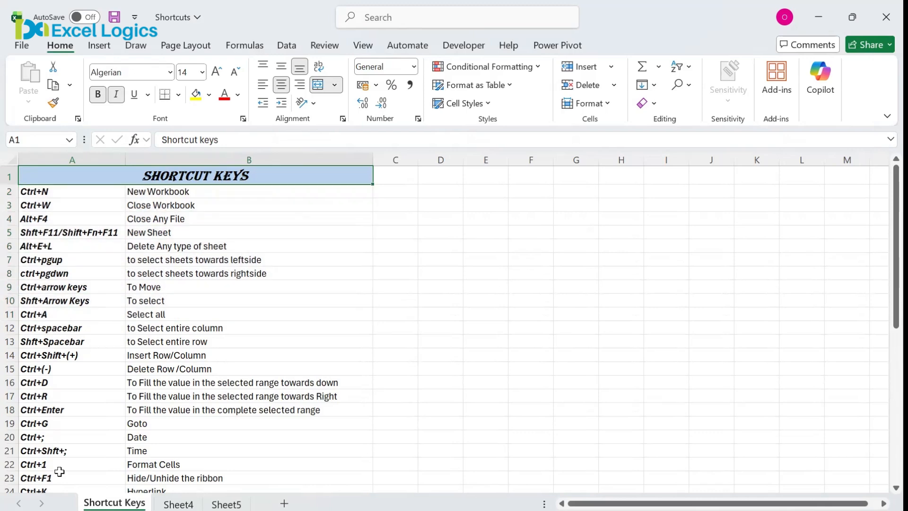
pyautogui.hotkey('ctrl', 'shift', 'Down')
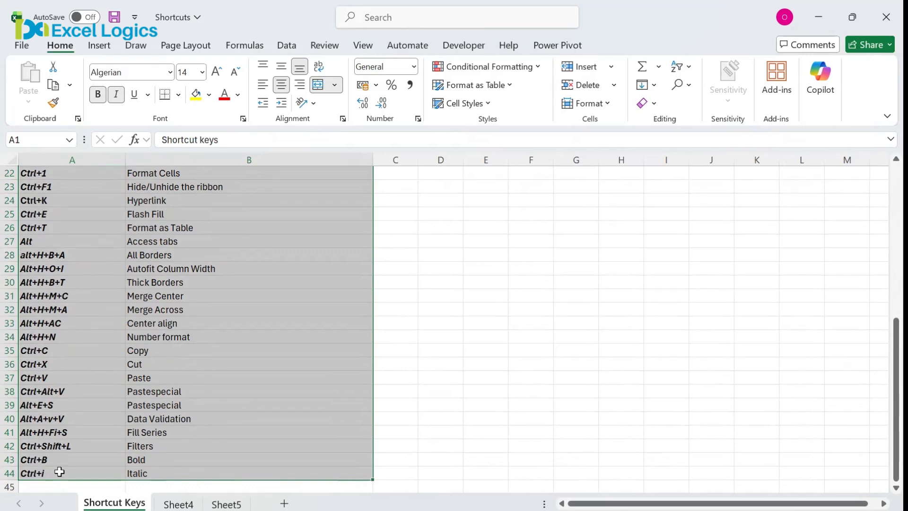
pyautogui.press('Down')
# Go to the "Select all" entry in B11 and select the entire shortcut list.
pyautogui.press('Down')
pyautogui.press('Down')
pyautogui.press('Down')
pyautogui.press('Down')
pyautogui.press('Down')
pyautogui.press('Down')
pyautogui.press('Down')
pyautogui.press('Down')
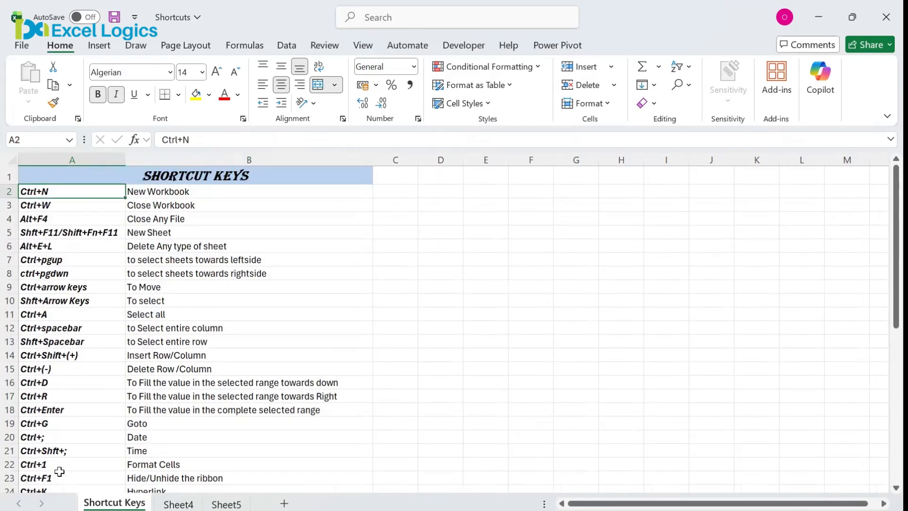
pyautogui.press('Down')
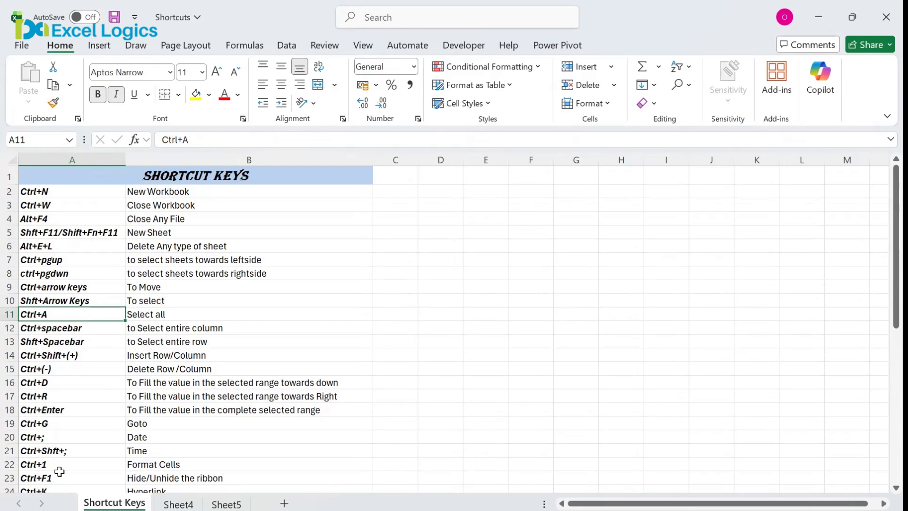
pyautogui.press('Right')
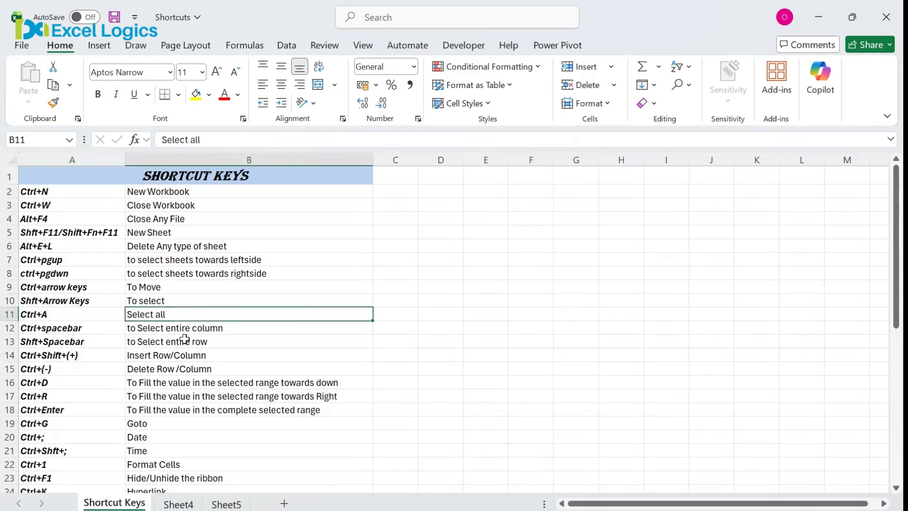
pyautogui.hotkey('ctrl', 'a')
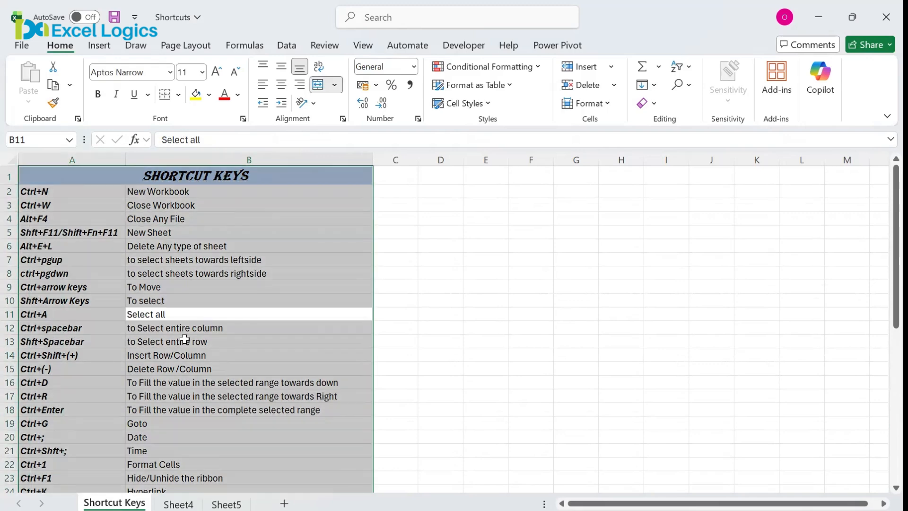
# Select the entire worksheet starting from the empty cell F9, then go to the "Ctrl+spacebar" entry in A12.
pyautogui.click(531, 285)
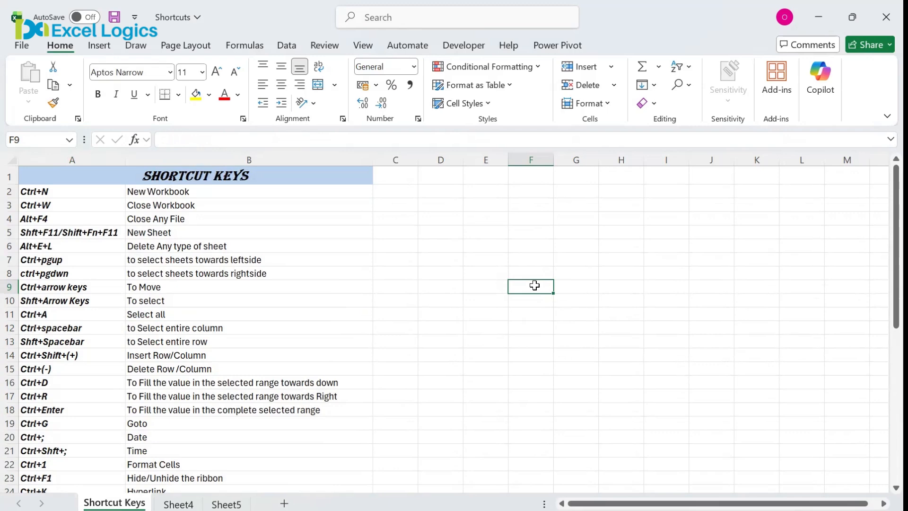
pyautogui.hotkey('ctrl', 'a')
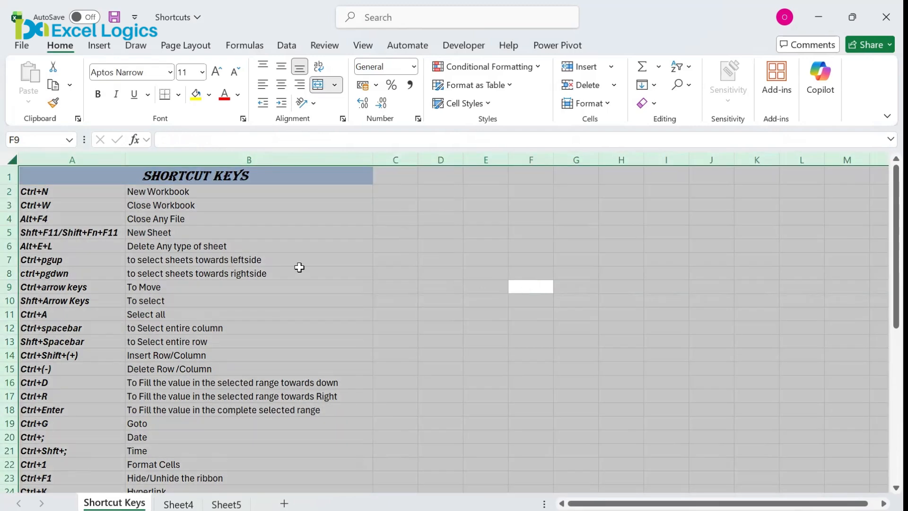
pyautogui.click(85, 331)
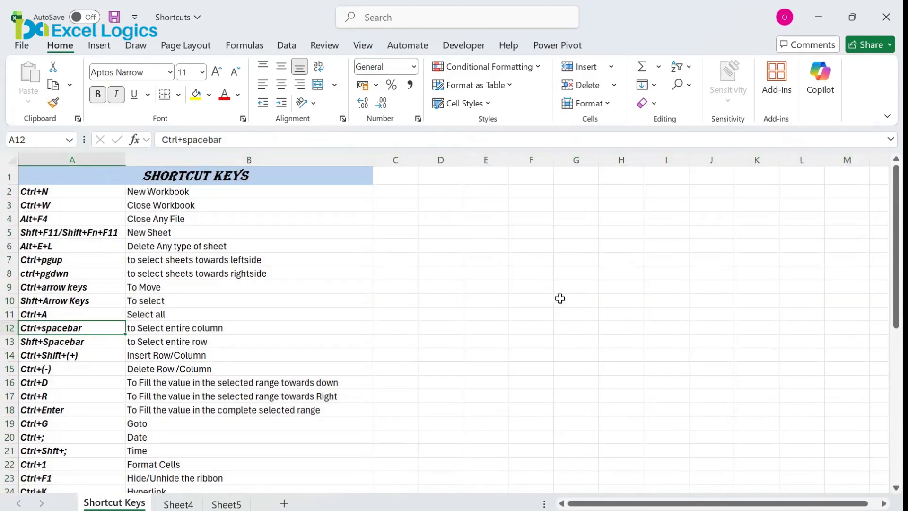
# Starting from cell F9, select the entire column F, then select the entire row 9 instead.
pyautogui.click(537, 287)
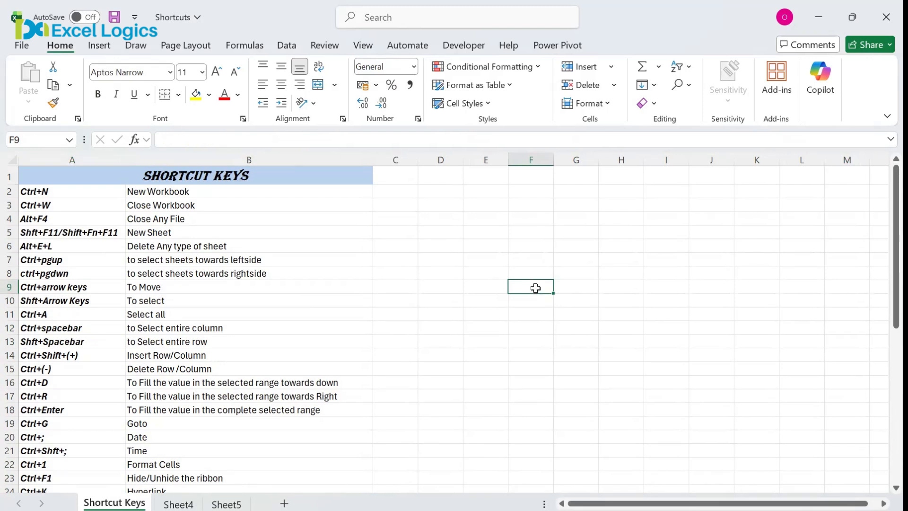
pyautogui.hotkey('ctrl', 'space')
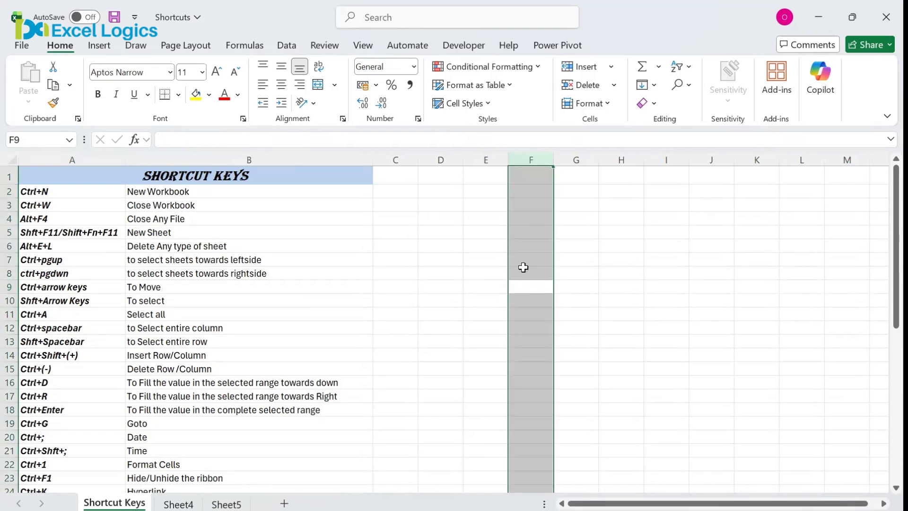
pyautogui.click(525, 282)
pyautogui.hotkey('shift', 'space')
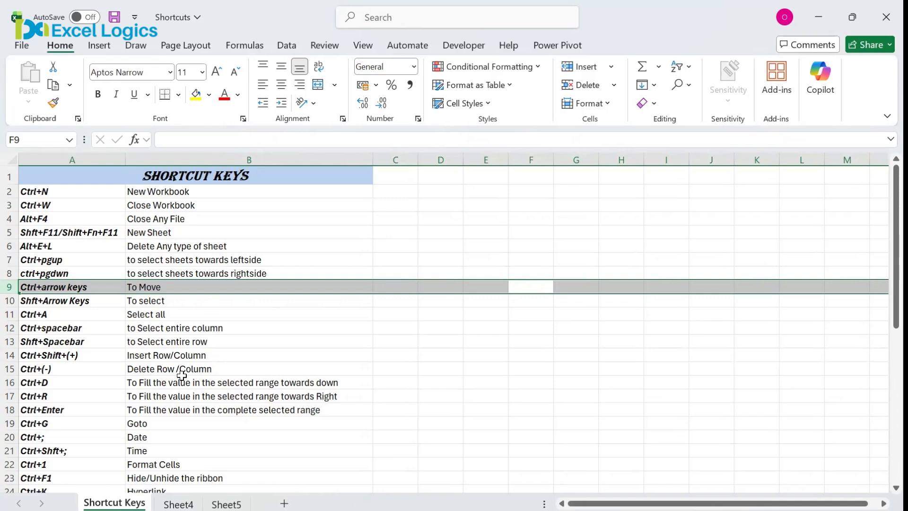
# Insert a blank column before the descriptions in column B, then delete the inserted column.
pyautogui.click(93, 354)
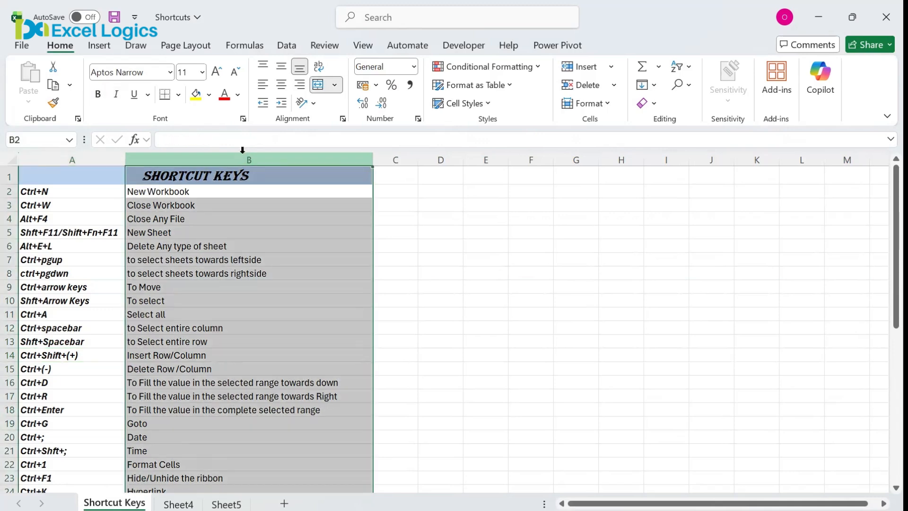
pyautogui.hotkey('ctrl', 'shift', '+')
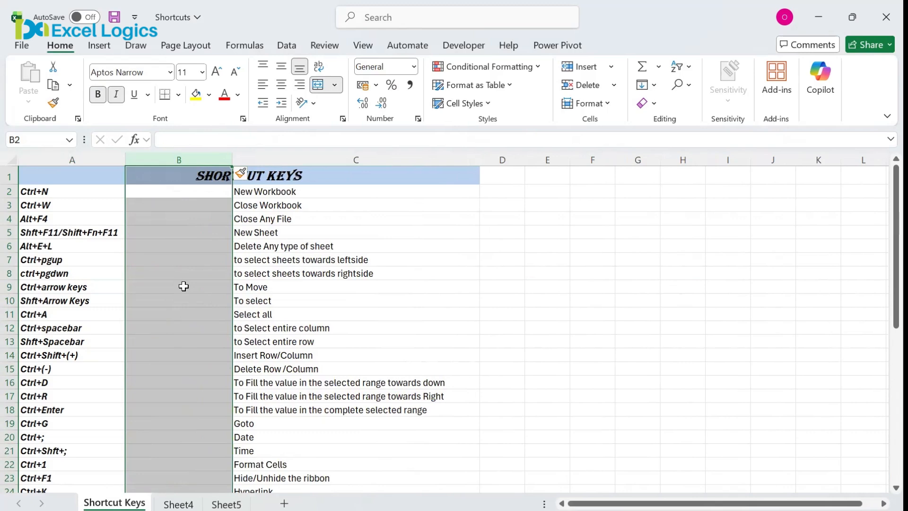
pyautogui.hotkey('ctrl', '-')
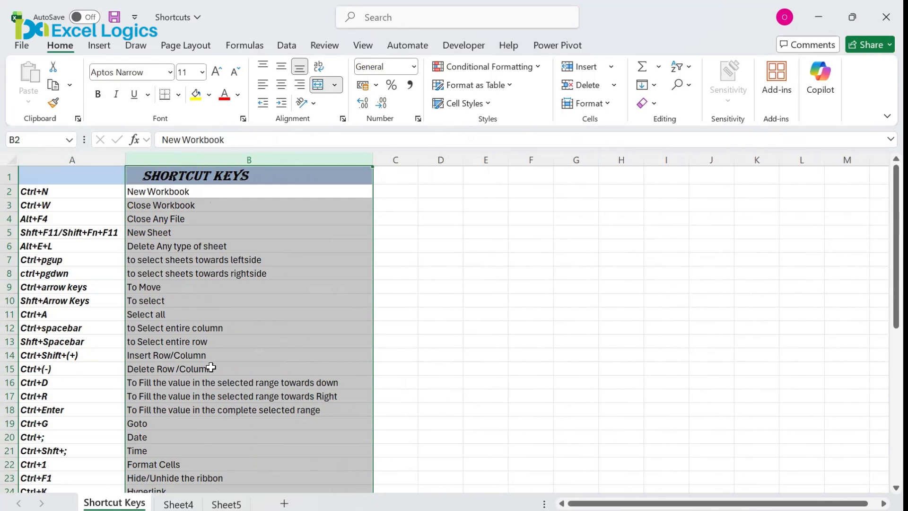
# Go to the "Ctrl+D" entry in A16, then enter "aaaa" in cell F5 and reselect that cell.
pyautogui.click(44, 378)
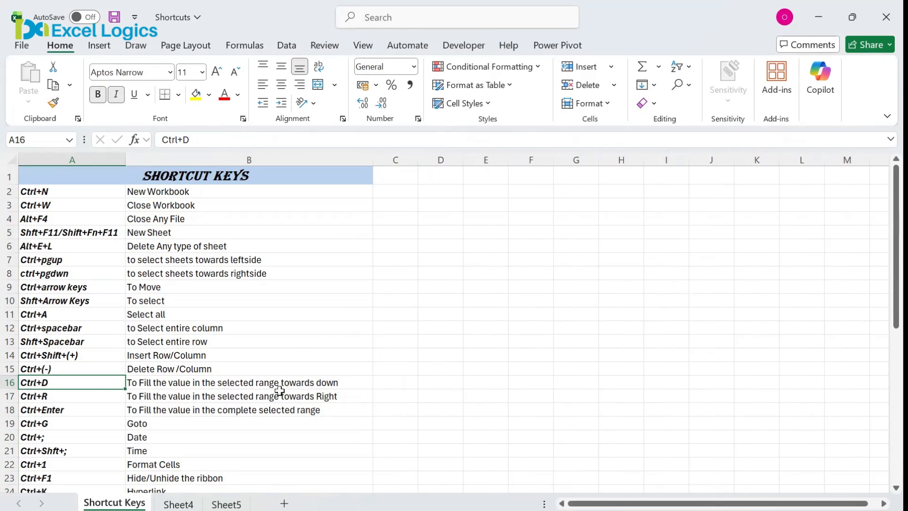
pyautogui.click(529, 232)
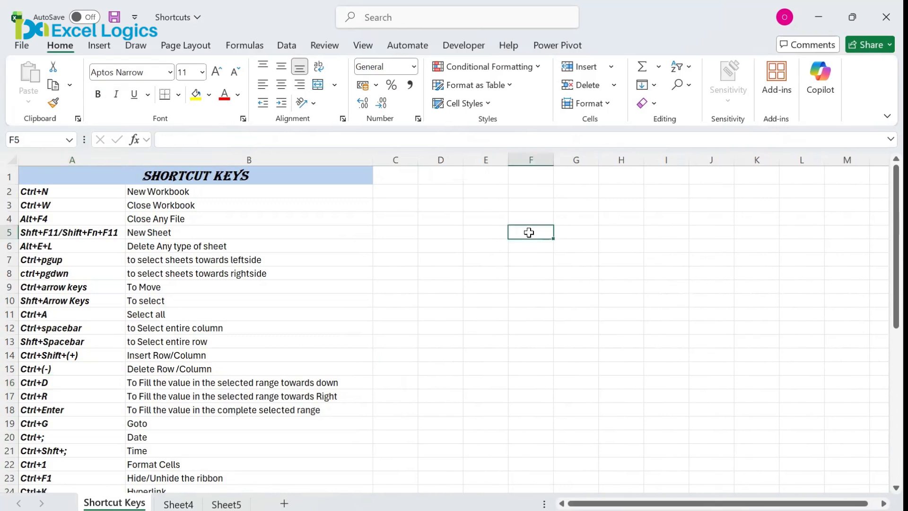
pyautogui.write('aaaa')
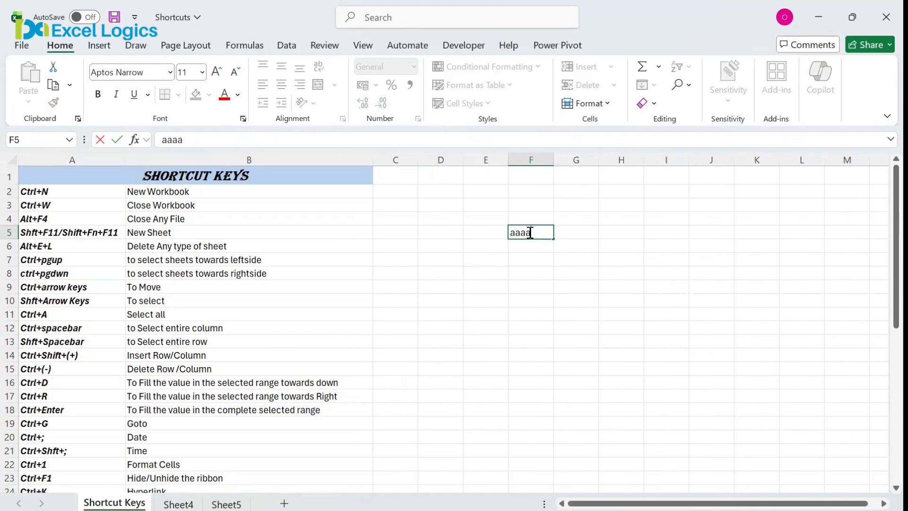
pyautogui.press('Return')
pyautogui.click(529, 232)
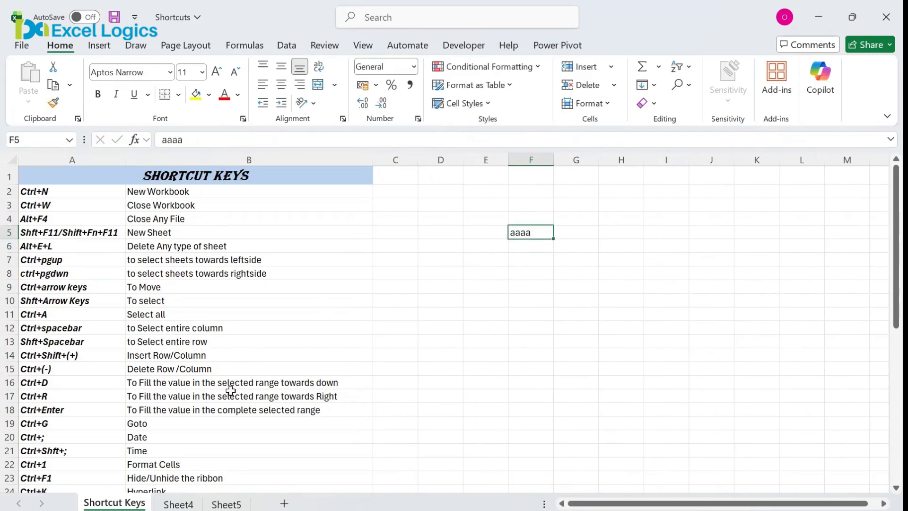
# Select F5:F14 and fill the "aaaa" value from F5 down through the range.
pyautogui.hotkey('shift', 'Down')
pyautogui.hotkey('shift', 'Down')
pyautogui.hotkey('shift', 'Down')
pyautogui.hotkey('shift', 'Down')
pyautogui.hotkey('shift', 'Down')
pyautogui.hotkey('shift', 'Down')
pyautogui.hotkey('shift', 'Down')
pyautogui.hotkey('shift', 'Down')
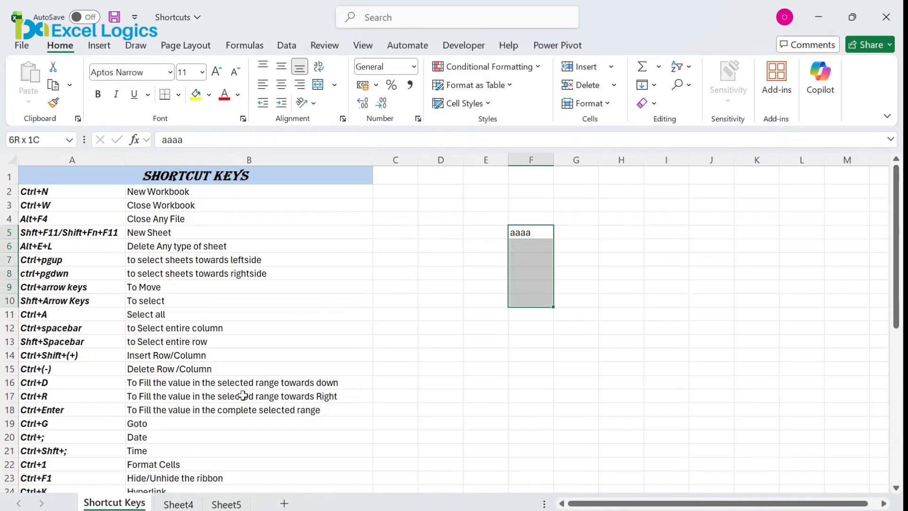
pyautogui.hotkey('shift', 'Down')
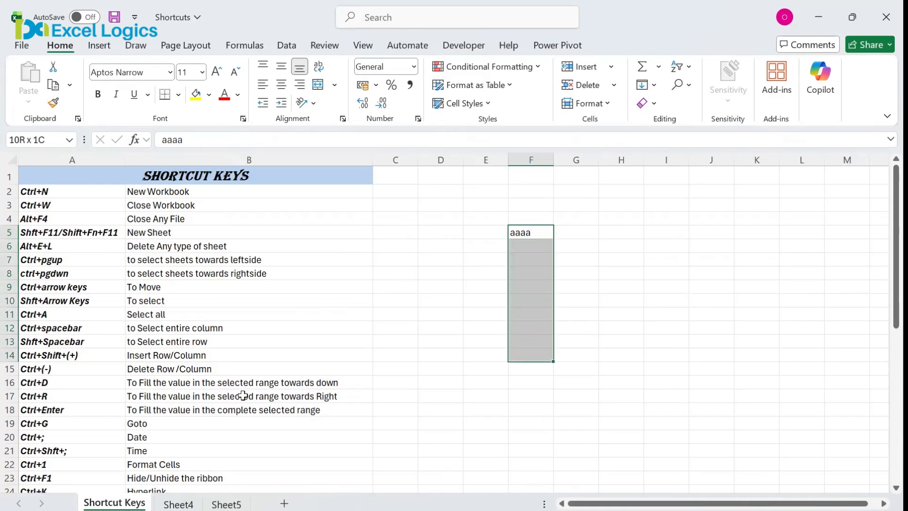
pyautogui.hotkey('ctrl', 'd')
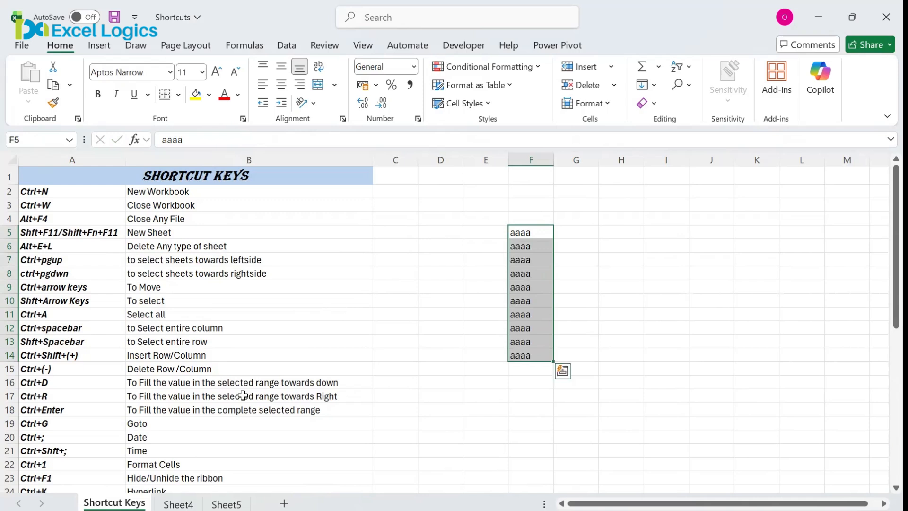
# Extend the selection across to column J (F5:J14) and fill the "aaaa" values to the right.
pyautogui.hotkey('shift', 'Right')
pyautogui.hotkey('shift', 'Right')
pyautogui.hotkey('shift', 'Right')
pyautogui.hotkey('shift', 'Right')
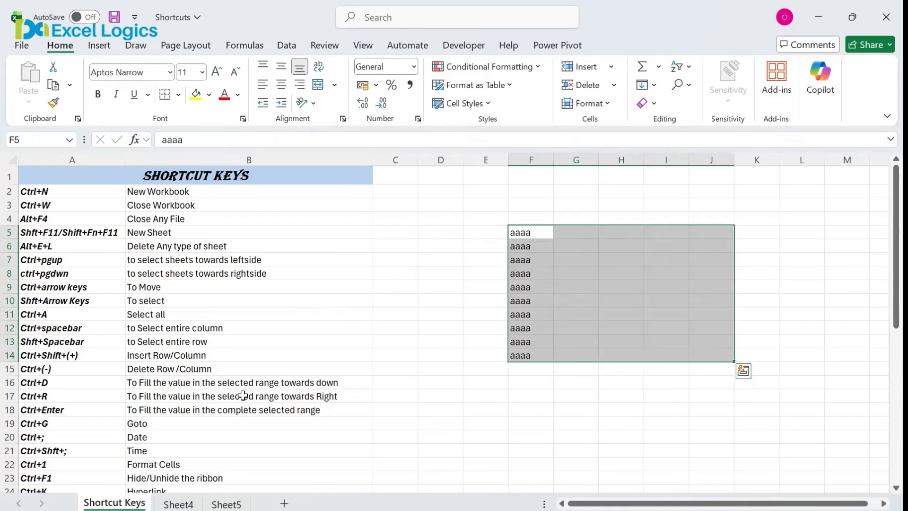
pyautogui.hotkey('ctrl', 'r')
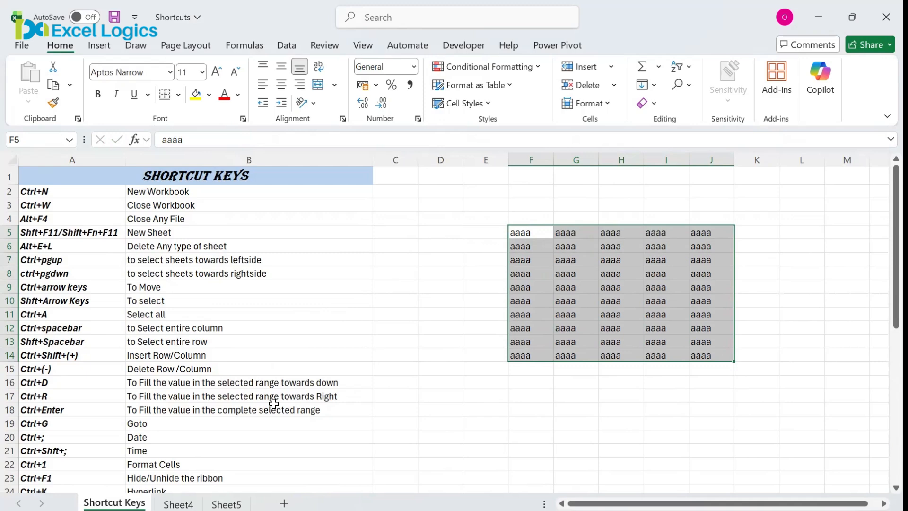
# Enter "Excel" into all cells of the range F16:I23 at once, then clear the range.
pyautogui.click(84, 422)
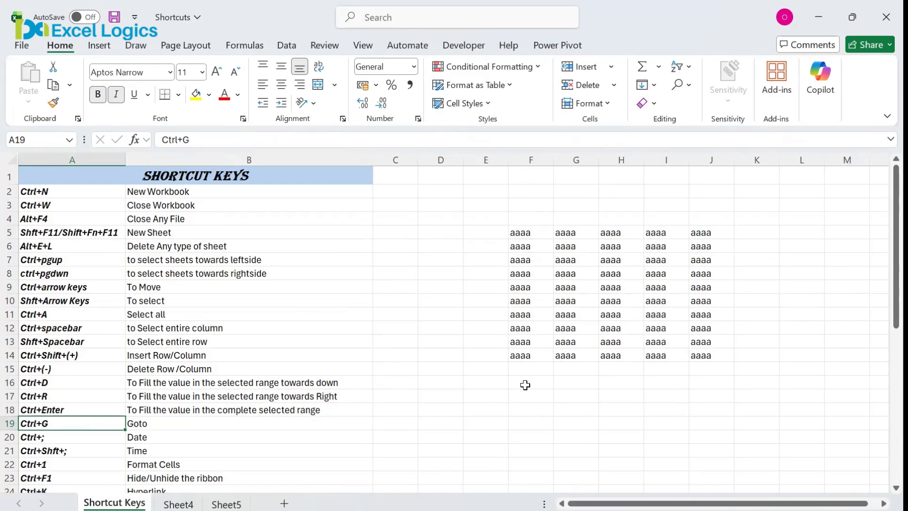
pyautogui.moveTo(525, 385); pyautogui.dragTo(681, 481)
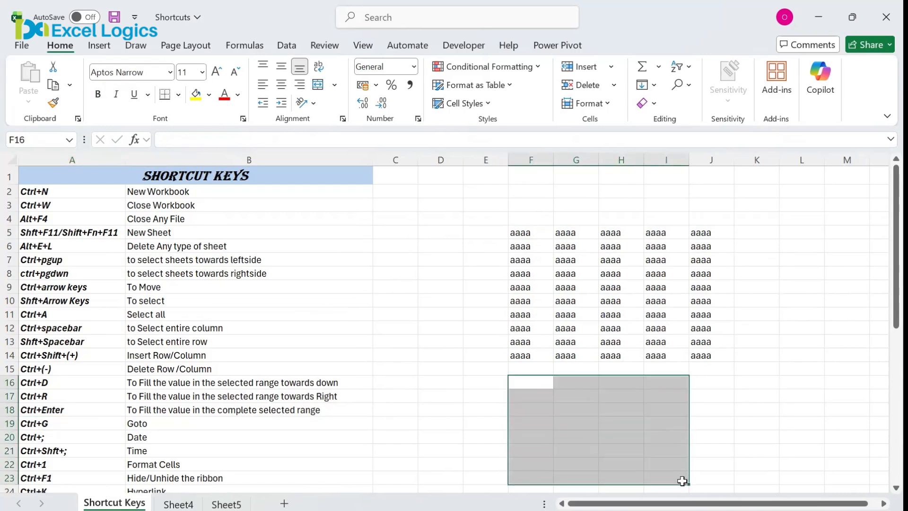
pyautogui.write('Excel')
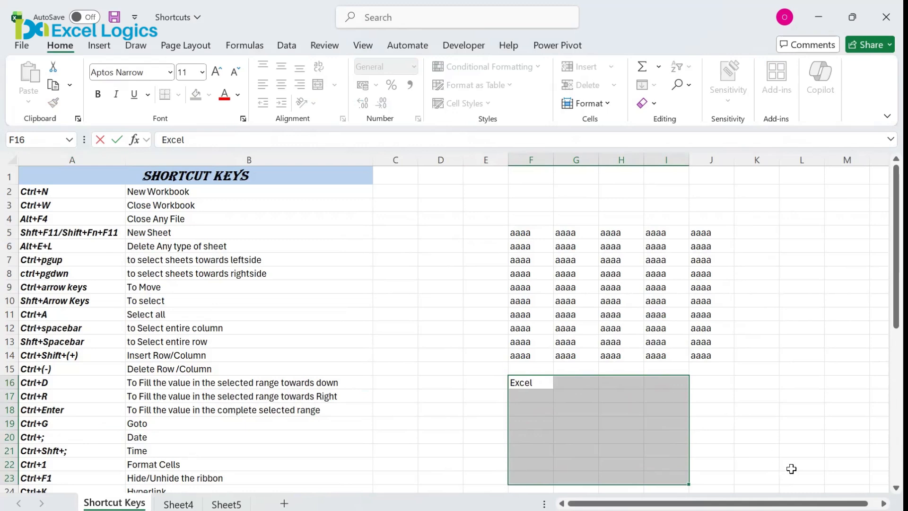
pyautogui.hotkey('ctrl', 'Return')
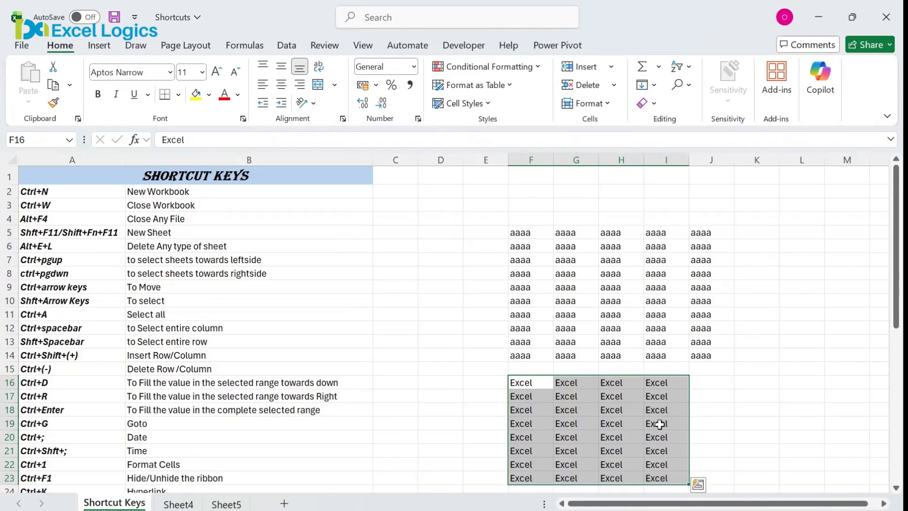
pyautogui.press('Delete')
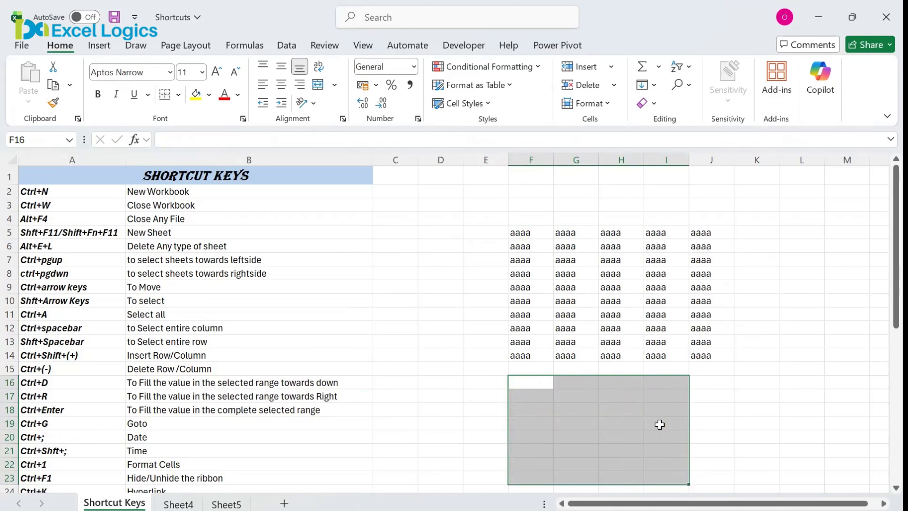
# Enter "Excel" in cell F16 only, then make F16 the single selected cell.
pyautogui.write('Excel')
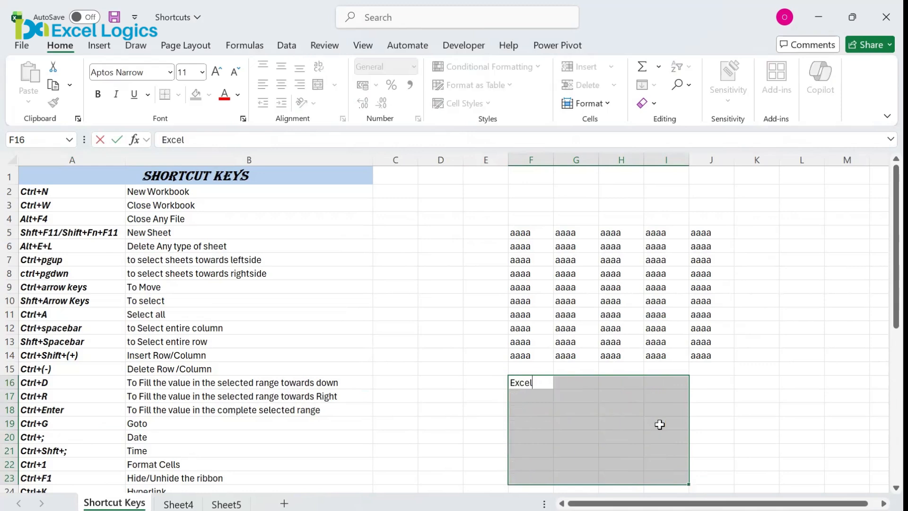
pyautogui.press('Return')
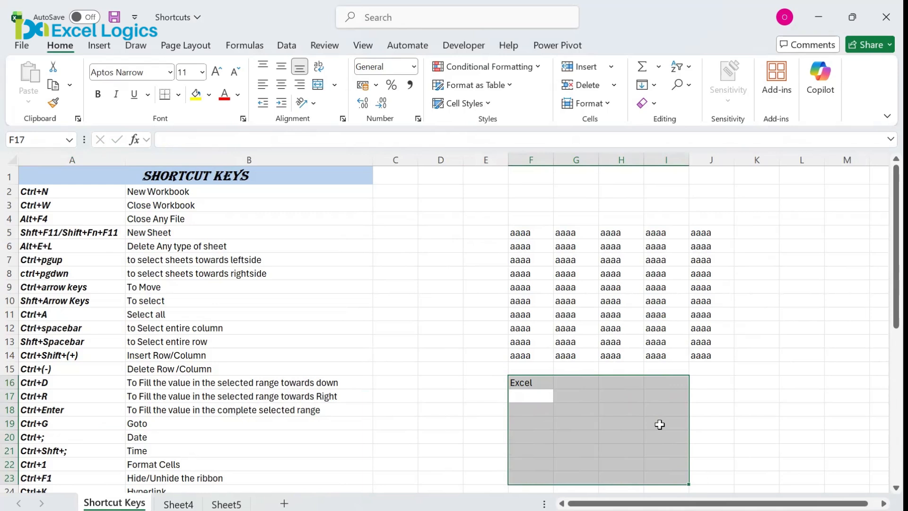
pyautogui.press('Up')
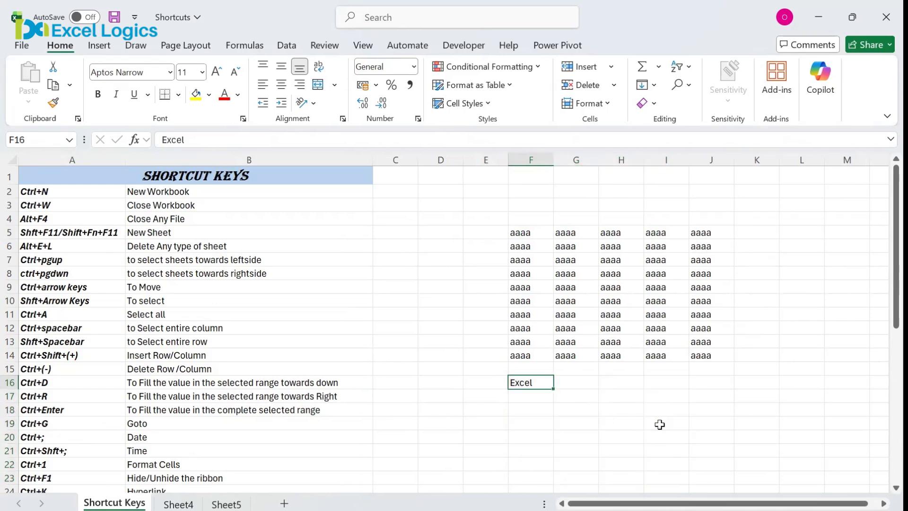
# Select F16:I22 and fill the whole range with the existing "Excel" value by re-editing F16.
pyautogui.hotkey('shift', 'Down')
pyautogui.hotkey('shift', 'Down')
pyautogui.hotkey('shift', 'Down')
pyautogui.hotkey('shift', 'Down')
pyautogui.hotkey('shift', 'Down')
pyautogui.hotkey('shift', 'Down')
pyautogui.hotkey('shift', 'Right')
pyautogui.hotkey('shift', 'Right')
pyautogui.hotkey('shift', 'Right')
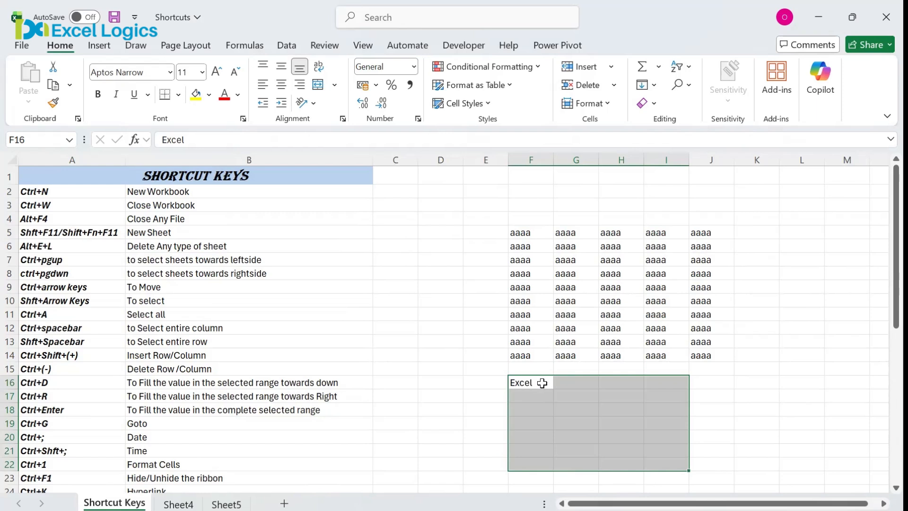
pyautogui.press('F2')
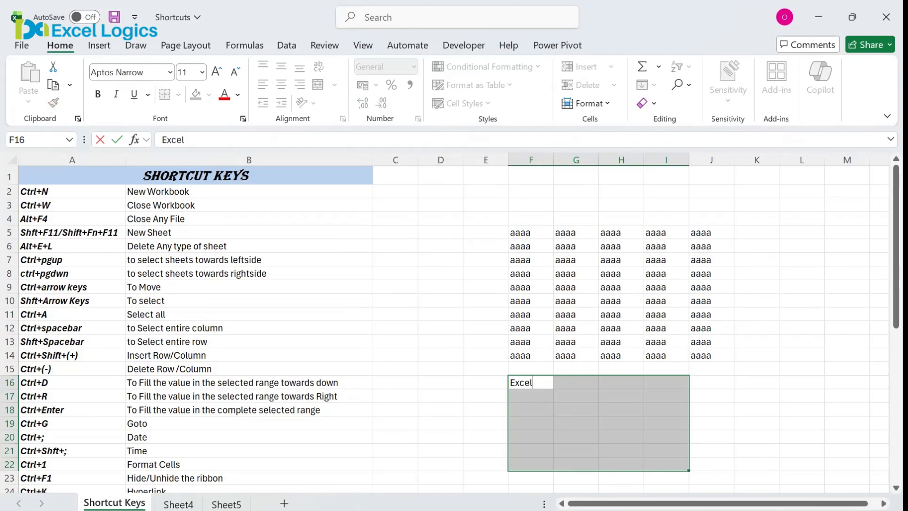
pyautogui.hotkey('ctrl', 'Return')
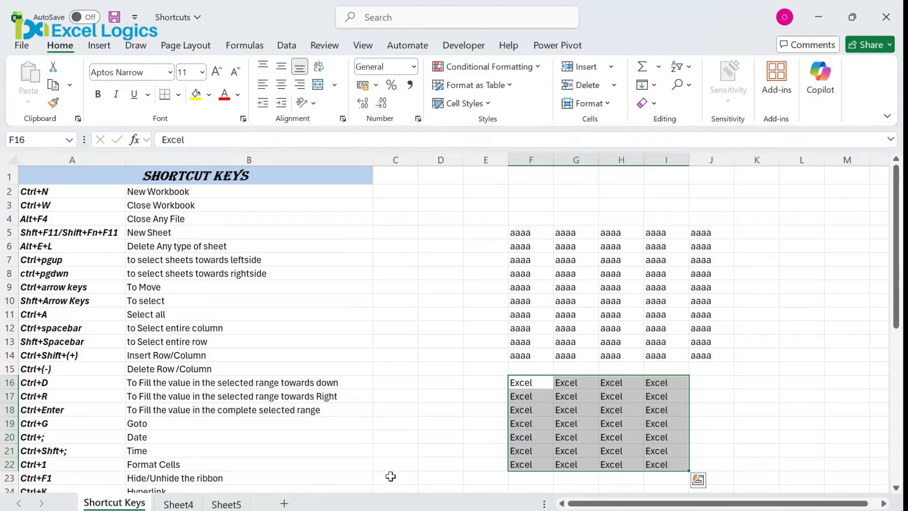
# Go to the "Goto" entry in B19, then use Go To from cell K11 to jump to cell Z100.
pyautogui.click(100, 421)
pyautogui.click(159, 429)
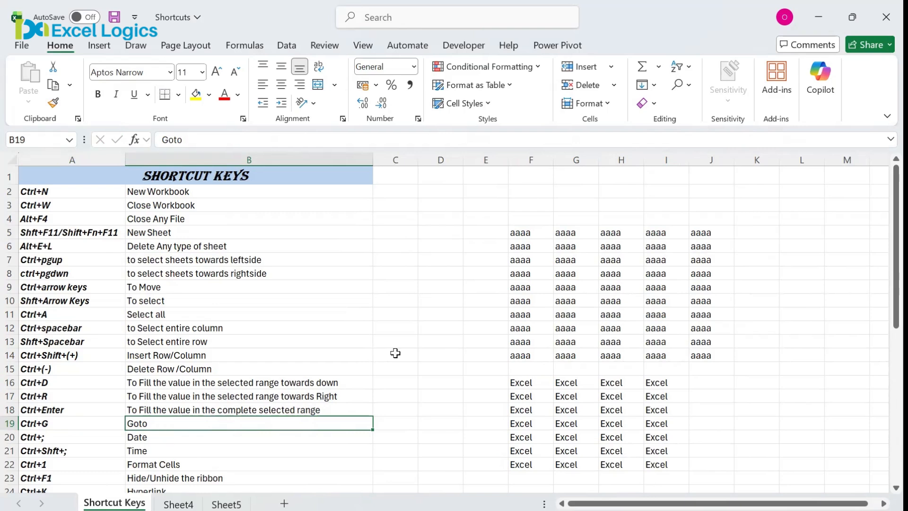
pyautogui.click(779, 314)
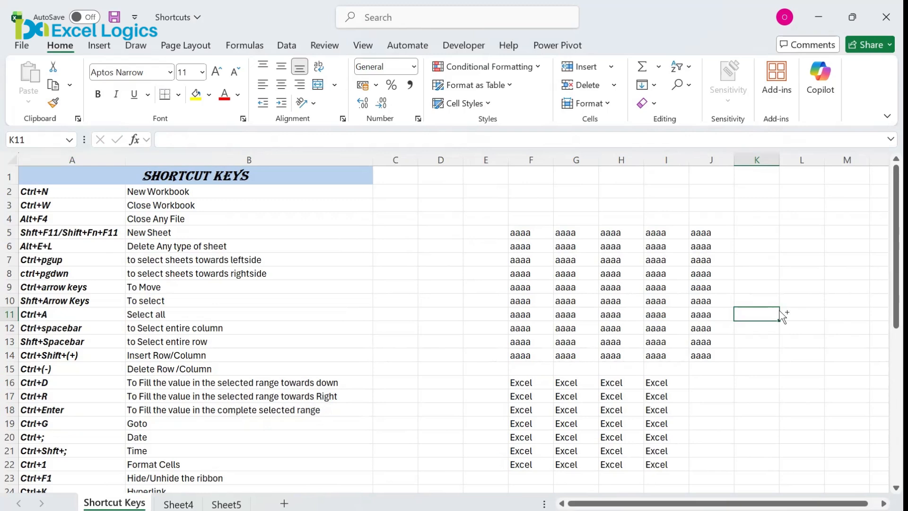
pyautogui.hotkey('ctrl', 'g')
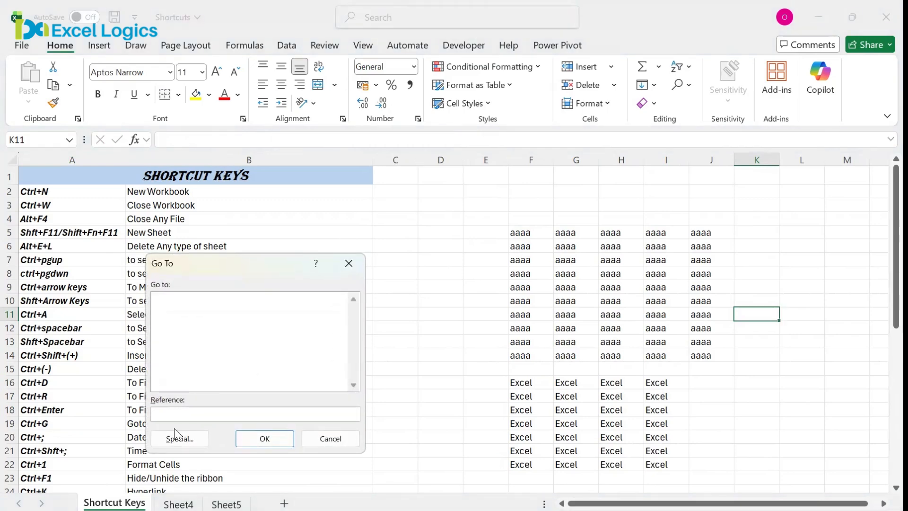
pyautogui.write('z100')
pyautogui.press('Return')
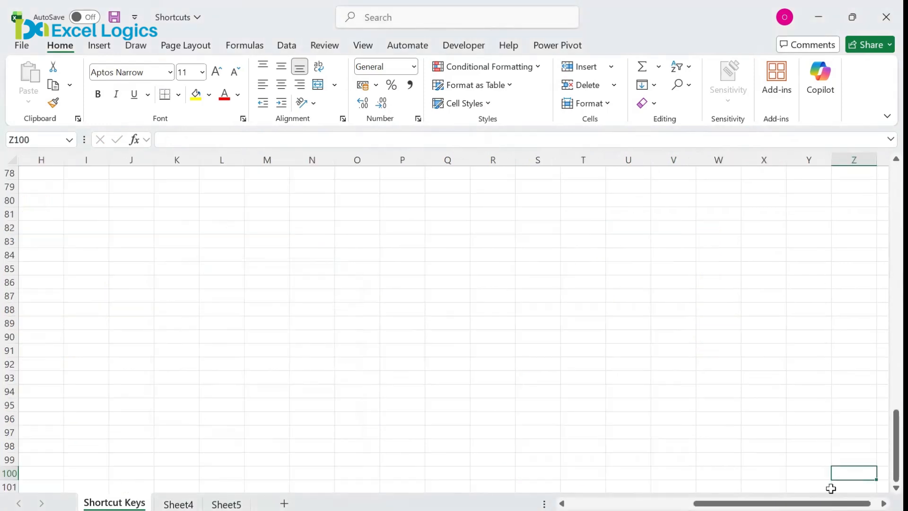
# Return from Z100 to the start of row 100, then jump up column A to the title cell A1.
pyautogui.press('Home')
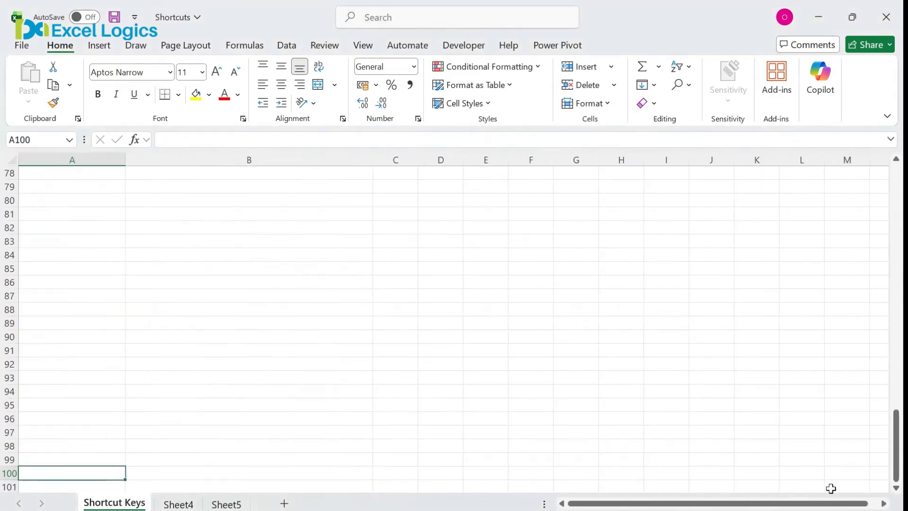
pyautogui.hotkey('ctrl', 'Up')
pyautogui.hotkey('ctrl', 'Up')
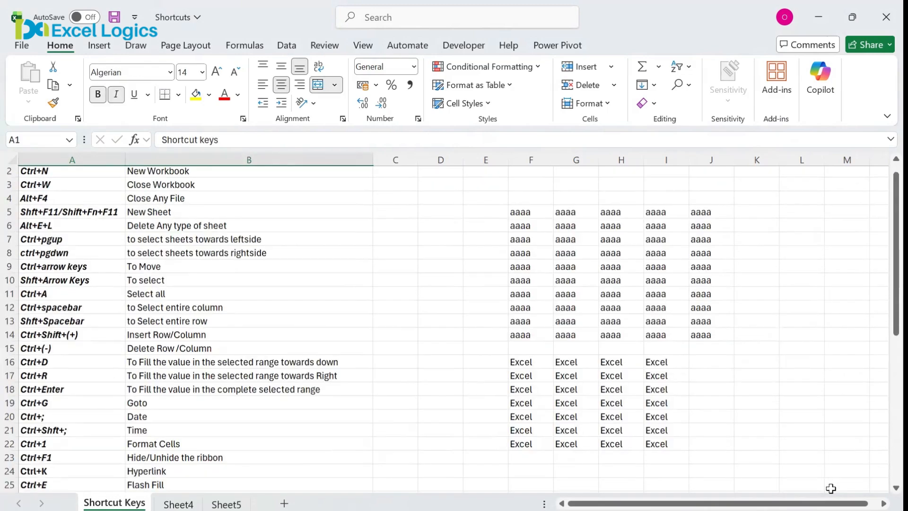
# Move the active cell down column A to row 33, across to column Q, and up to Q5 beside the sample data.
pyautogui.press('Down')
pyautogui.press('Down')
pyautogui.press('Down')
pyautogui.press('Down')
pyautogui.press('Down')
pyautogui.press('Down')
pyautogui.press('Down')
pyautogui.press('Down')
pyautogui.press('Down')
pyautogui.press('Down')
pyautogui.press('Down')
pyautogui.press('Down')
pyautogui.press('Down')
pyautogui.press('Down')
pyautogui.press('Down')
pyautogui.press('Down')
pyautogui.press('Down')
pyautogui.press('Down')
pyautogui.press('Down')
pyautogui.press('Down')
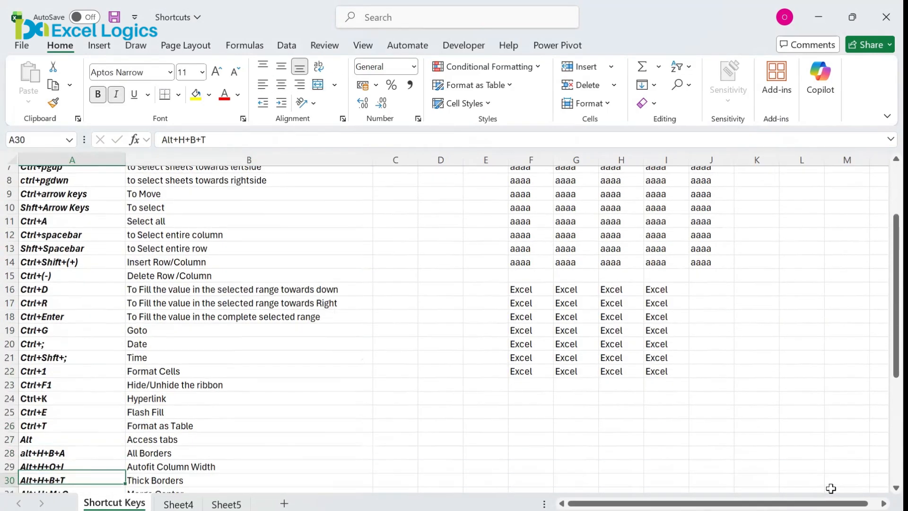
pyautogui.press('Down')
pyautogui.press('Down')
pyautogui.press('Down')
pyautogui.press('Right')
pyautogui.press('Right')
pyautogui.press('Right')
pyautogui.press('Right')
pyautogui.press('Right')
pyautogui.press('Right')
pyautogui.press('Right')
pyautogui.press('Right')
pyautogui.press('Right')
pyautogui.press('Right')
pyautogui.press('Right')
pyautogui.press('Right')
pyautogui.press('Right')
pyautogui.press('Right')
pyautogui.press('Right')
pyautogui.press('Right')
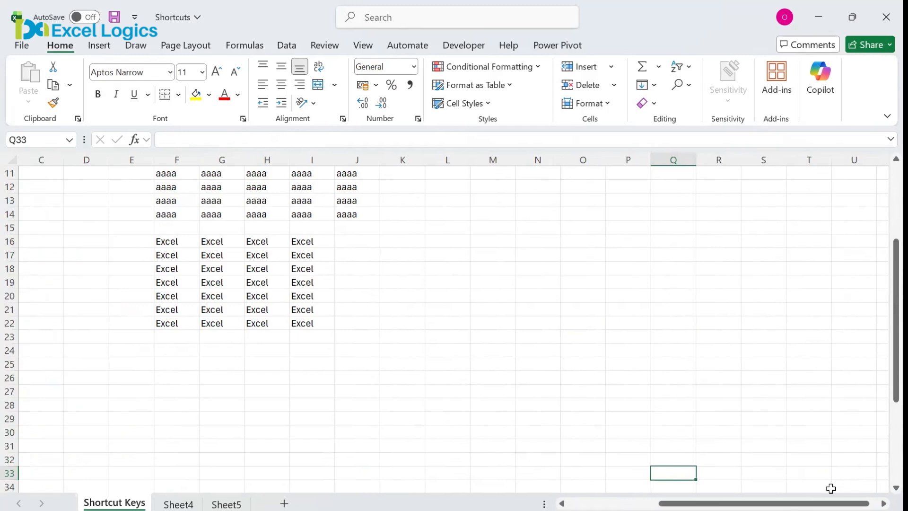
pyautogui.press('Up')
pyautogui.press('Up')
pyautogui.press('Up')
pyautogui.press('Up')
pyautogui.press('Up')
pyautogui.press('Up')
pyautogui.press('Up')
pyautogui.press('Up')
pyautogui.press('Up')
pyautogui.press('Up')
pyautogui.press('Up')
pyautogui.press('Up')
pyautogui.press('Up')
pyautogui.press('Up')
pyautogui.press('Up')
pyautogui.press('Up')
pyautogui.press('Up')
pyautogui.press('Up')
pyautogui.press('Up')
pyautogui.press('Up')
pyautogui.press('Up')
pyautogui.press('Up')
pyautogui.press('Up')
pyautogui.press('Up')
pyautogui.press('Up')
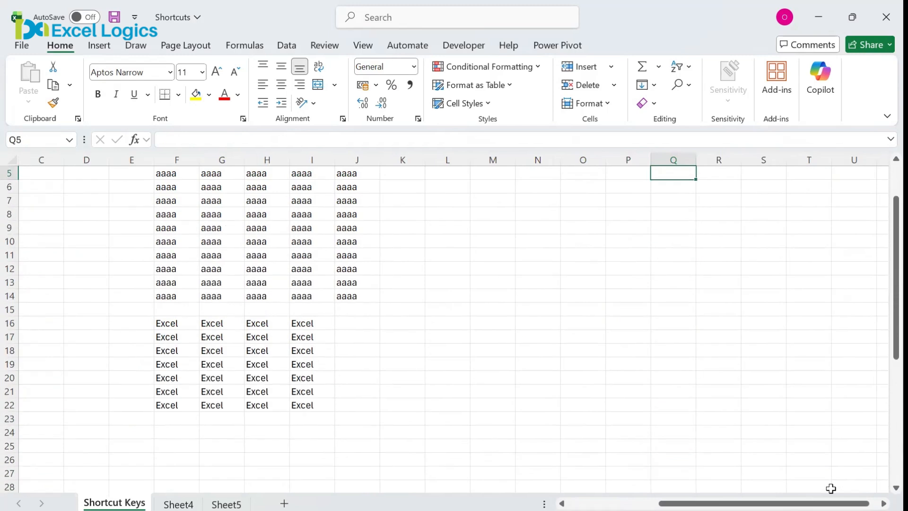
# Enter "aaa" in cell N7 and "bbb" in cell N11.
pyautogui.click(545, 201)
pyautogui.write('aaa')
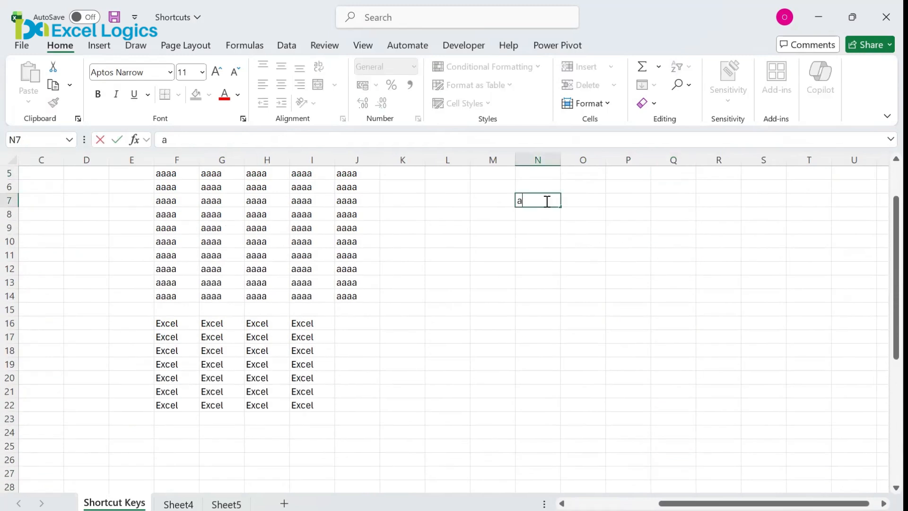
pyautogui.press('Return')
pyautogui.press('Down')
pyautogui.press('Down')
pyautogui.press('Down')
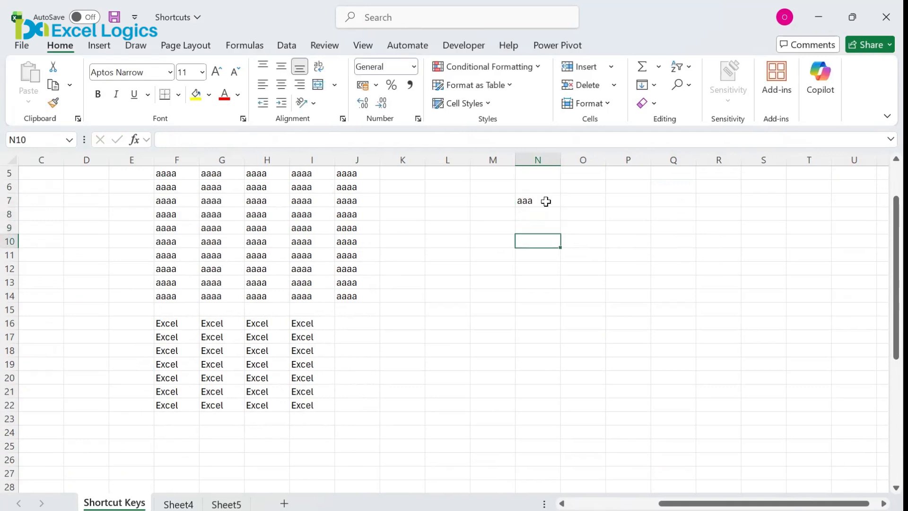
pyautogui.write('bbb')
pyautogui.press('Return')
# Enter "ccc" in cell N17, leaving the cells between it and "bbb" empty.
pyautogui.press('Down')
pyautogui.press('Down')
pyautogui.press('Down')
pyautogui.press('Down')
pyautogui.press('Down')
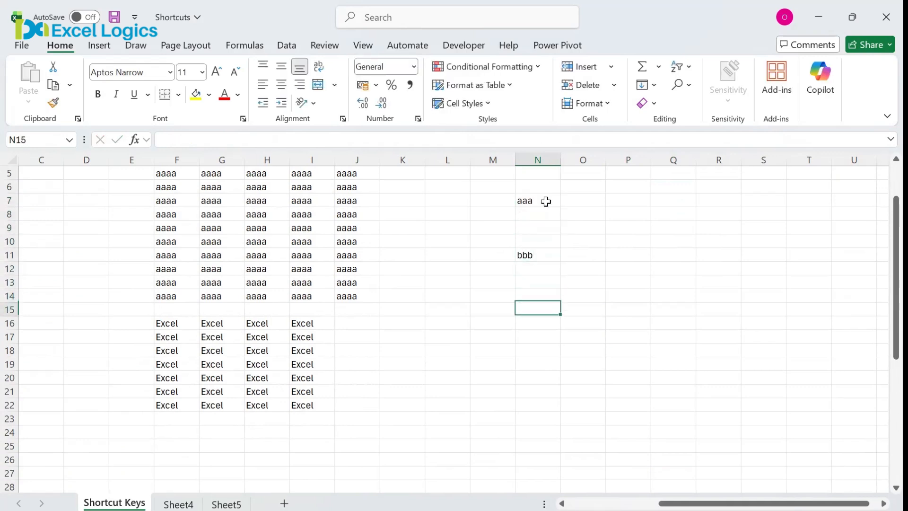
pyautogui.write('ccc')
pyautogui.press('Return')
# Enter "dd" in cell N22 and a closing "." in cell N26.
pyautogui.press('Down')
pyautogui.press('Down')
pyautogui.press('Down')
pyautogui.press('Down')
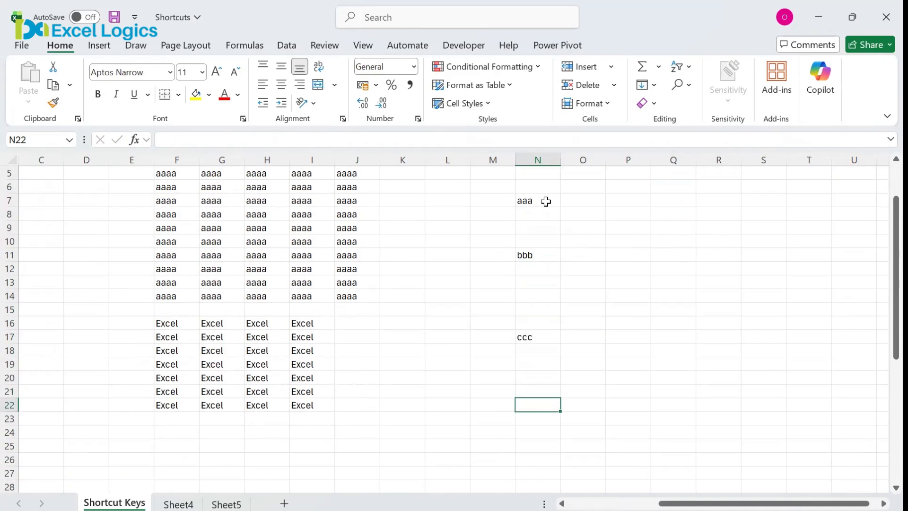
pyautogui.write('dd')
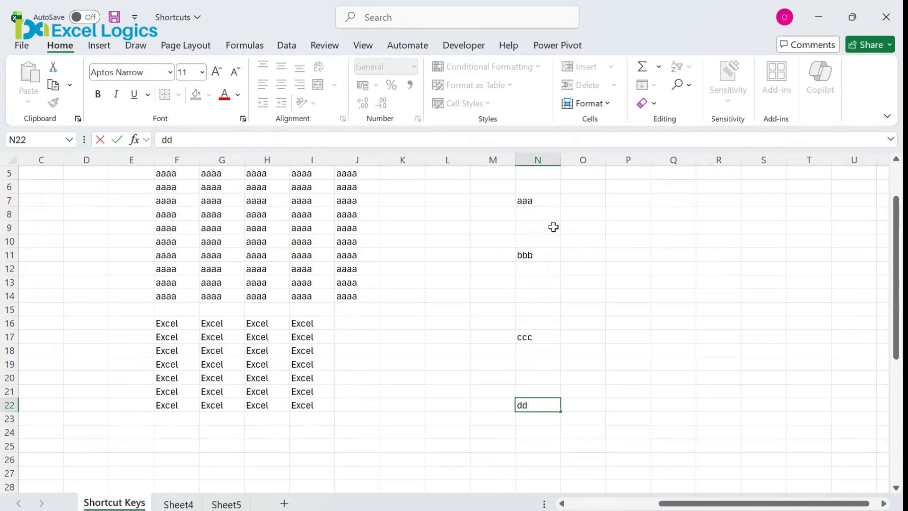
pyautogui.click(538, 461)
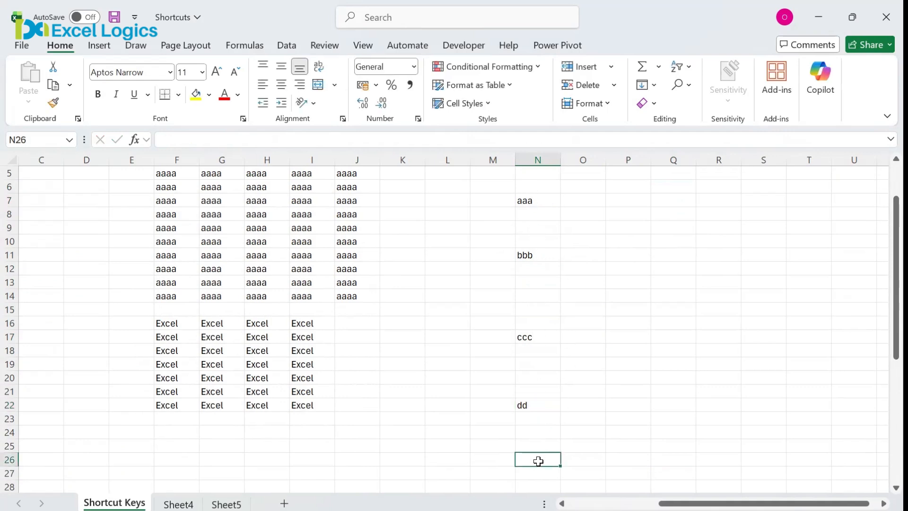
pyautogui.write('.')
pyautogui.hotkey('shift', 'Return')
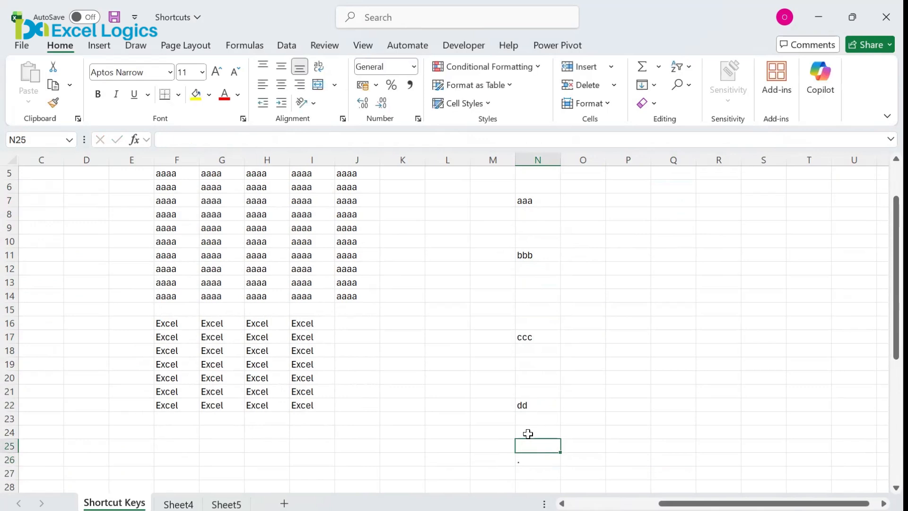
# Select N7:N25 and narrow the selection to its empty cells using Go To Special with the Blanks option.
pyautogui.click(528, 199)
pyautogui.moveTo(528, 199); pyautogui.dragTo(525, 446)
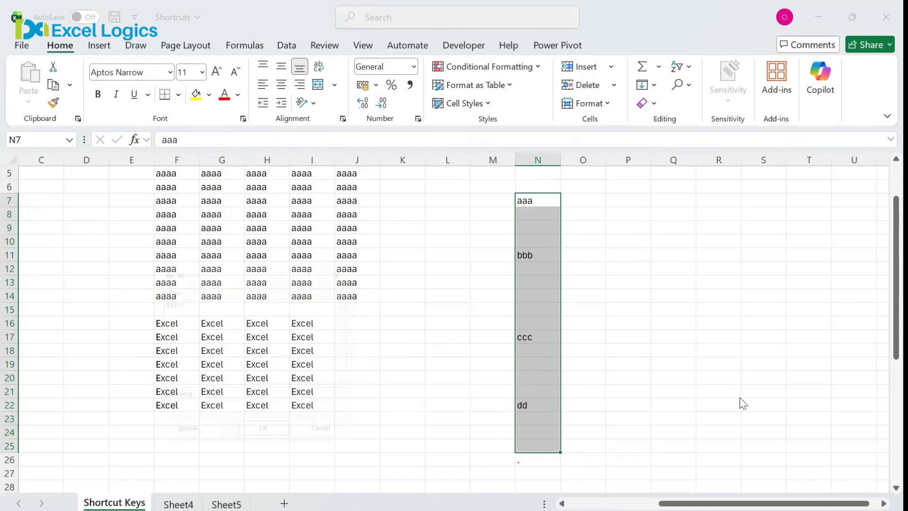
pyautogui.hotkey('ctrl', 'g')
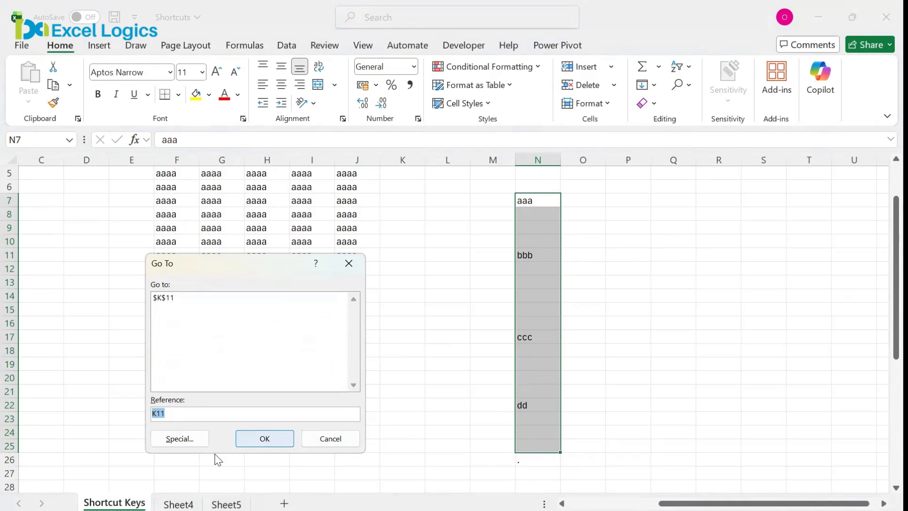
pyautogui.click(186, 439)
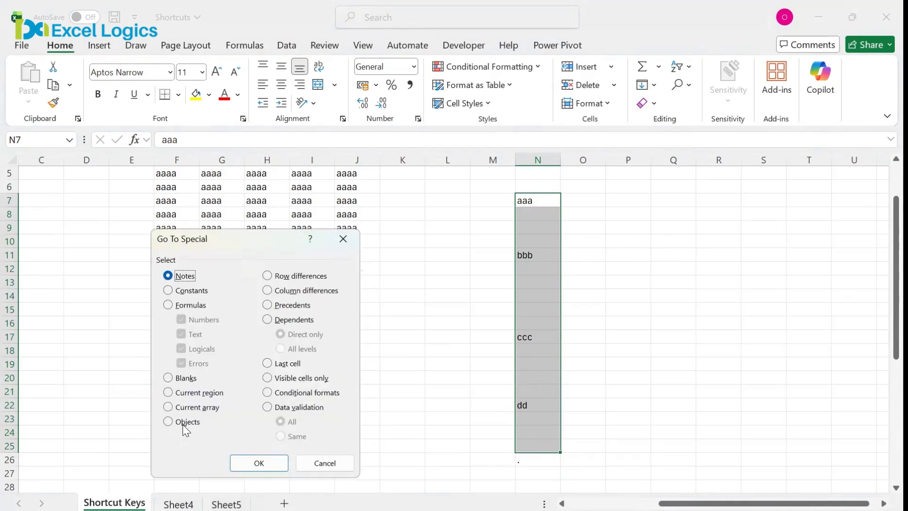
pyautogui.click(168, 378)
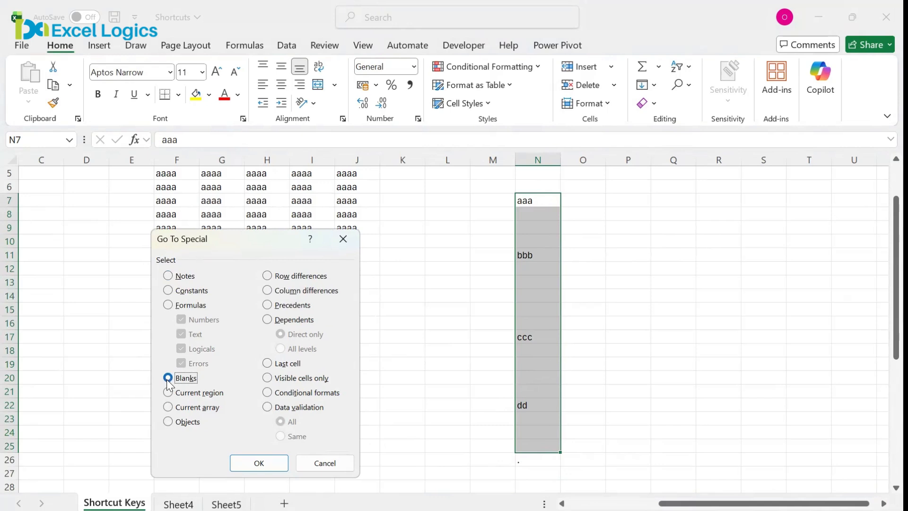
pyautogui.click(265, 461)
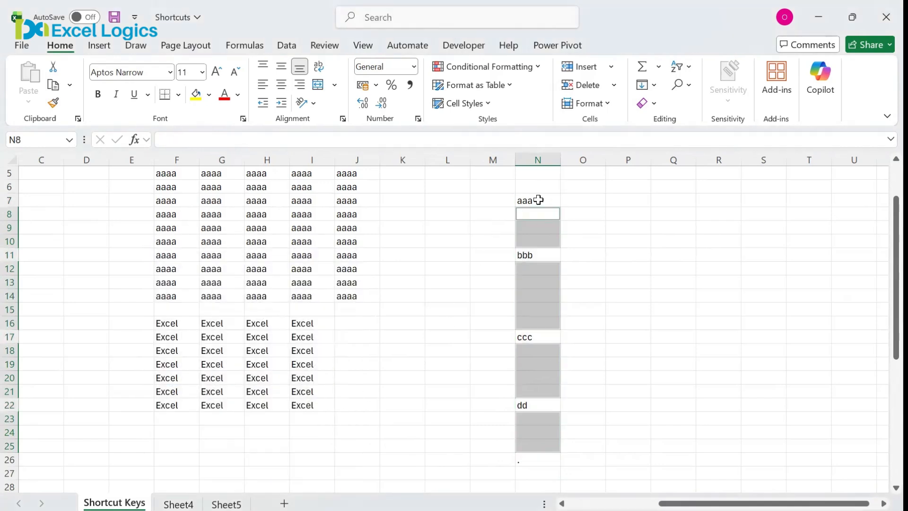
# Fill all selected blank cells with the value above them using the formula =N7, then deselect the range.
pyautogui.write('=')
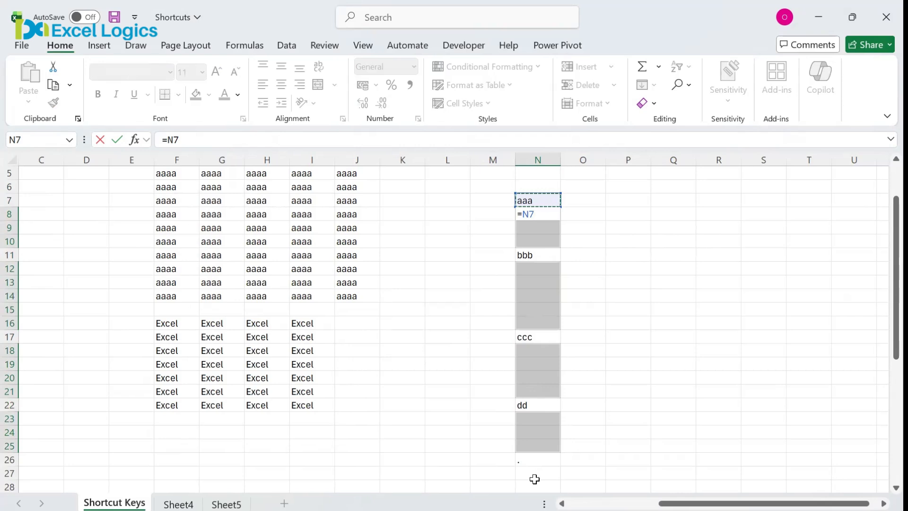
pyautogui.hotkey('ctrl', 'Return')
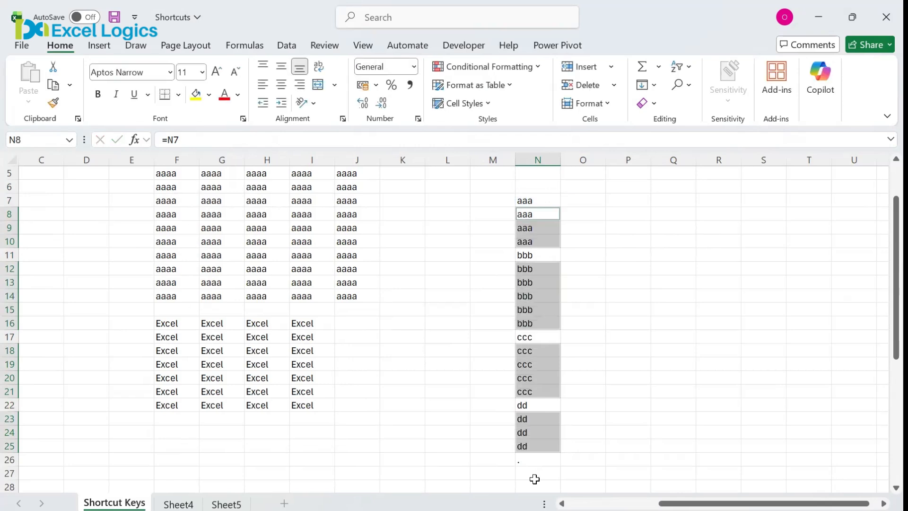
pyautogui.click(748, 338)
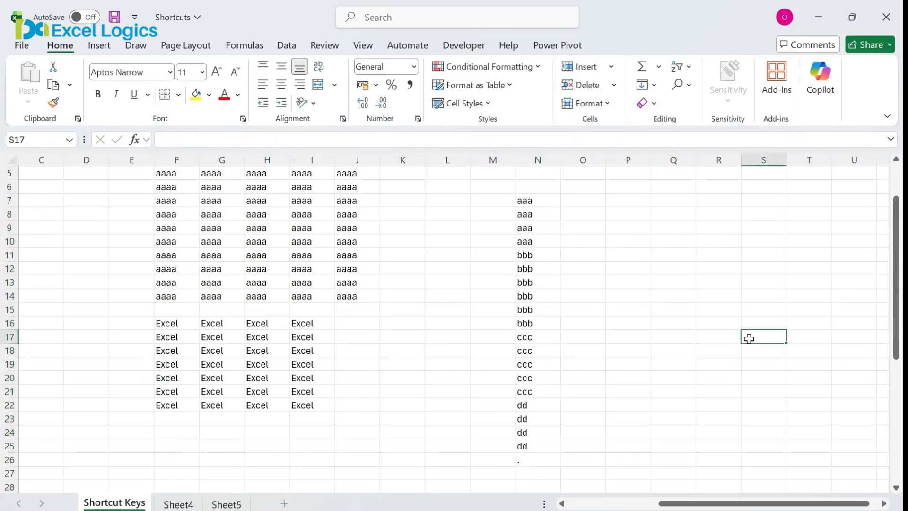
# Edit cell N26 and enter "." in it again.
pyautogui.doubleClick(543, 460)
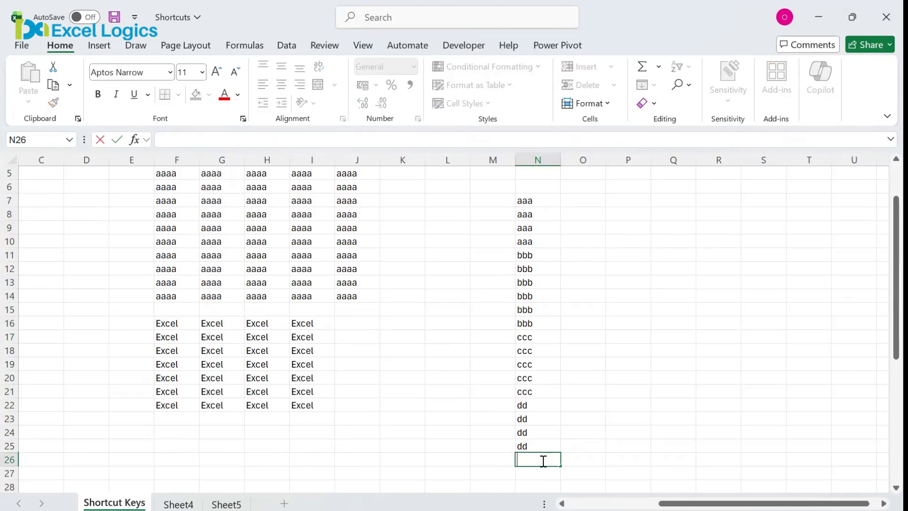
pyautogui.write('.')
pyautogui.hotkey('ctrl', 'Return')
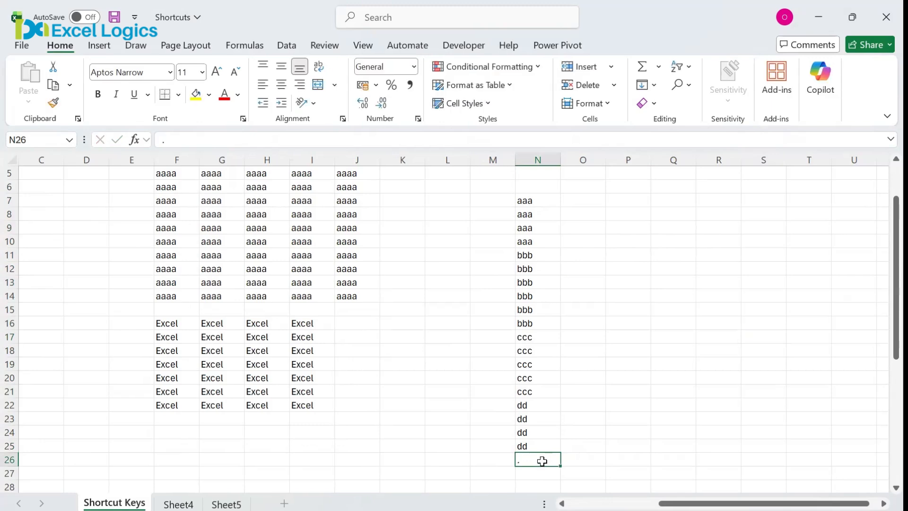
# Return to column A of the shortcut list and go up to the Goto entry in A19.
pyautogui.press('Left')
pyautogui.press('Left')
pyautogui.press('Left')
pyautogui.press('Left')
pyautogui.press('Left')
pyautogui.press('Left')
pyautogui.press('Left')
pyautogui.press('Left')
pyautogui.press('Left')
pyautogui.press('Left')
pyautogui.press('Left')
pyautogui.press('Left')
pyautogui.press('Left')
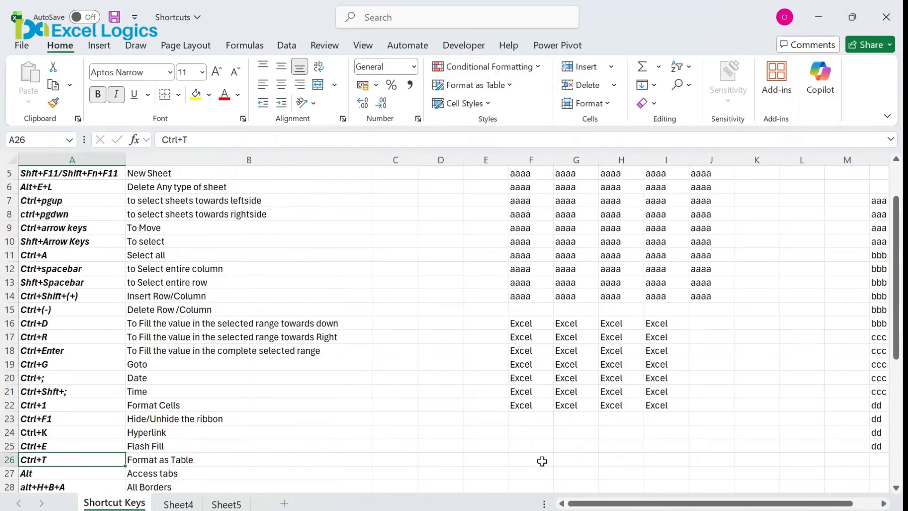
pyautogui.press('Up')
pyautogui.press('Up')
pyautogui.press('Up')
pyautogui.press('Up')
pyautogui.press('Up')
pyautogui.press('Up')
pyautogui.press('Up')
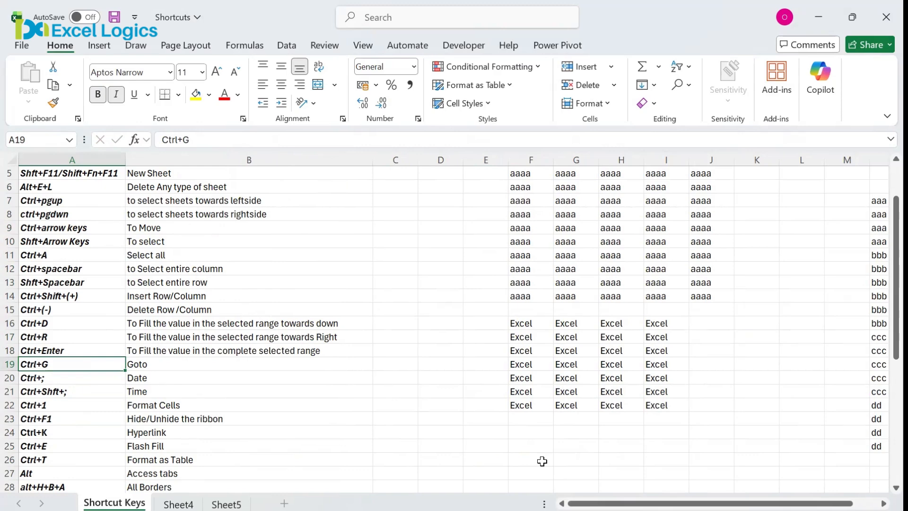
# Go to the Date entry in A20, then insert today's date in cell G25.
pyautogui.press('Down')
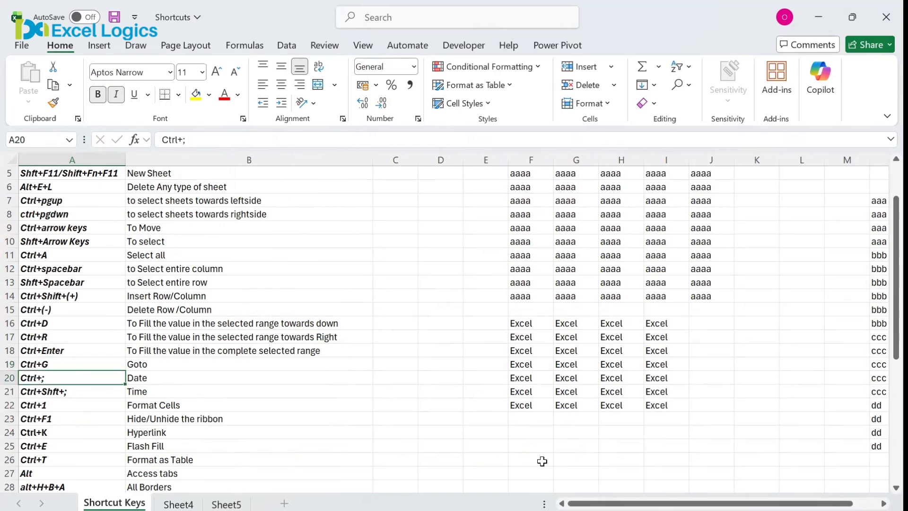
pyautogui.click(582, 452)
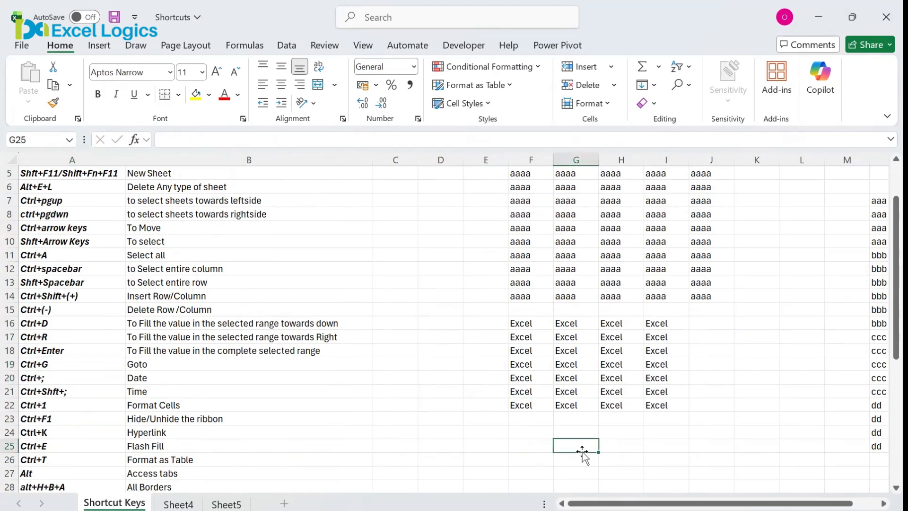
pyautogui.hotkey('ctrl', ';')
pyautogui.press('Return')
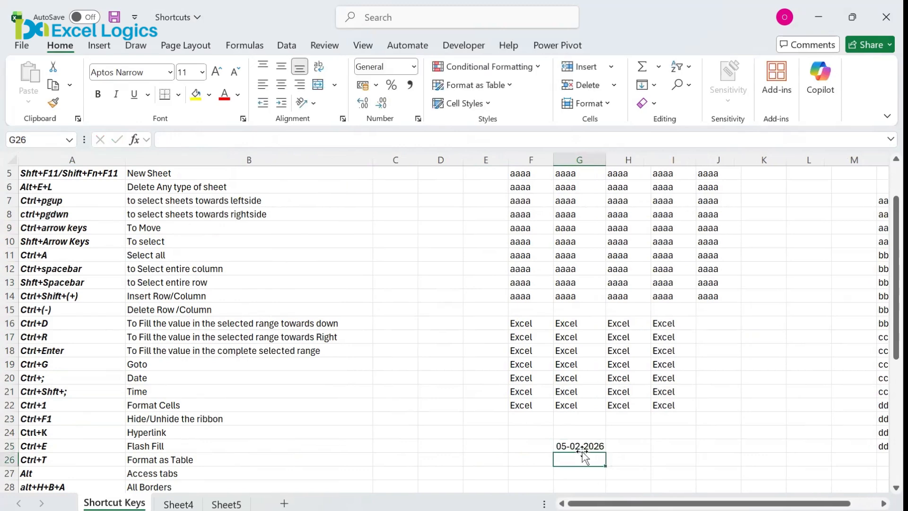
# Insert the current time in cell G26, then continue down column G to G37.
pyautogui.hotkey('ctrl', 'shift', ';')
pyautogui.press('Return')
pyautogui.press('Return')
pyautogui.press('Return')
pyautogui.press('Return')
pyautogui.press('Return')
pyautogui.press('Return')
pyautogui.press('Return')
pyautogui.press('Return')
pyautogui.press('Return')
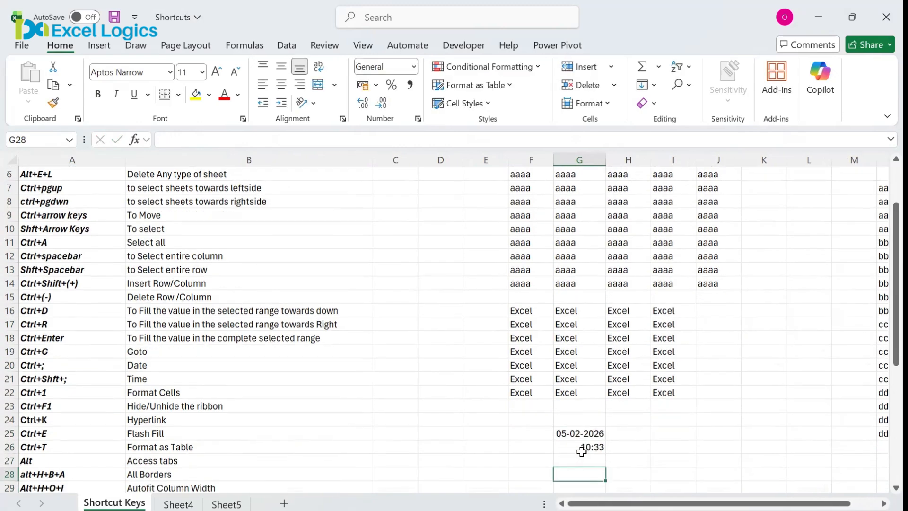
pyautogui.press('Return')
pyautogui.press('Return')
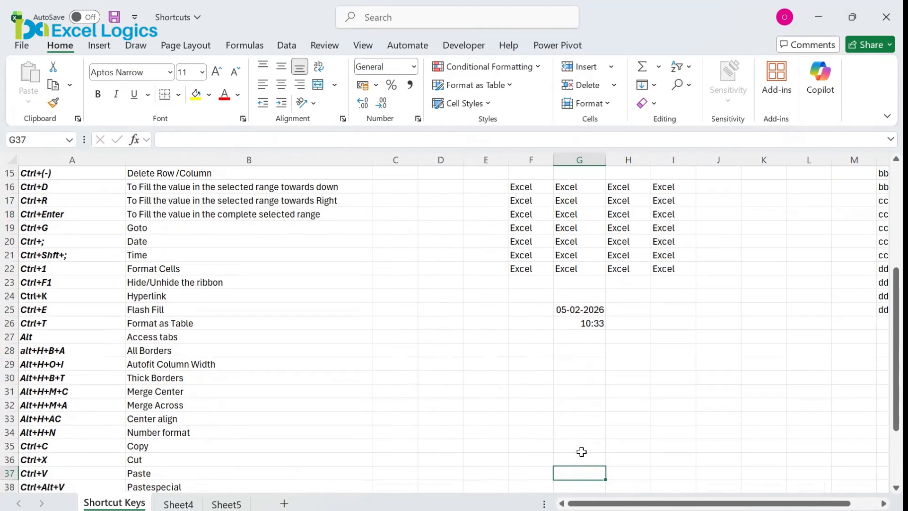
# Insert today's date and the current time together in cell G28.
pyautogui.click(577, 353)
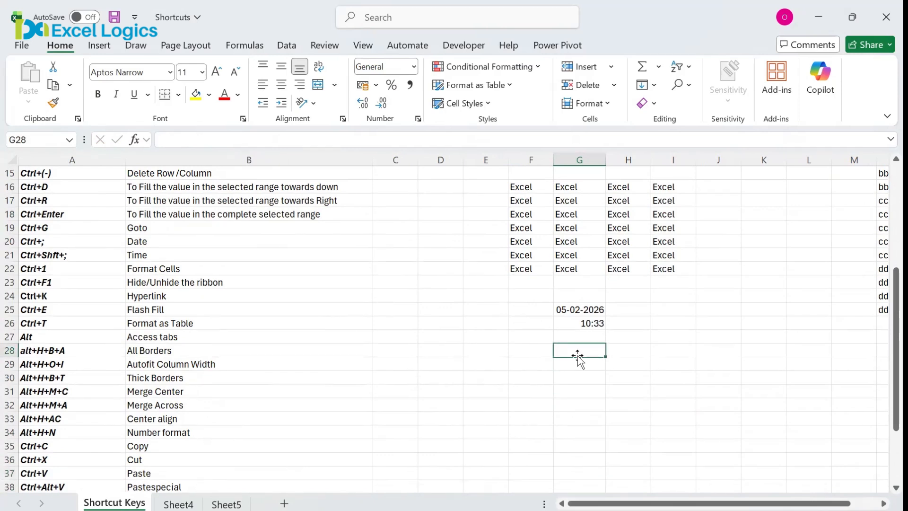
pyautogui.hotkey('ctrl', ';')
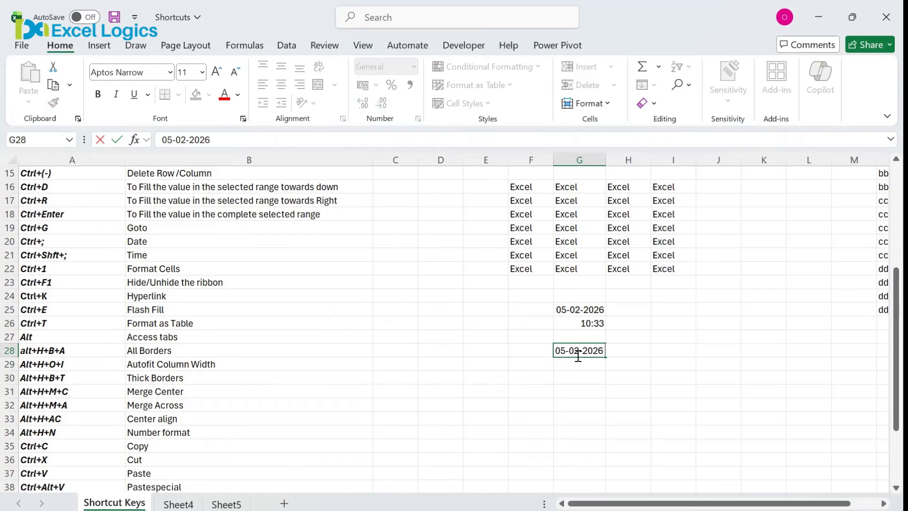
pyautogui.hotkey('ctrl', 'shift', ';')
pyautogui.press('Return')
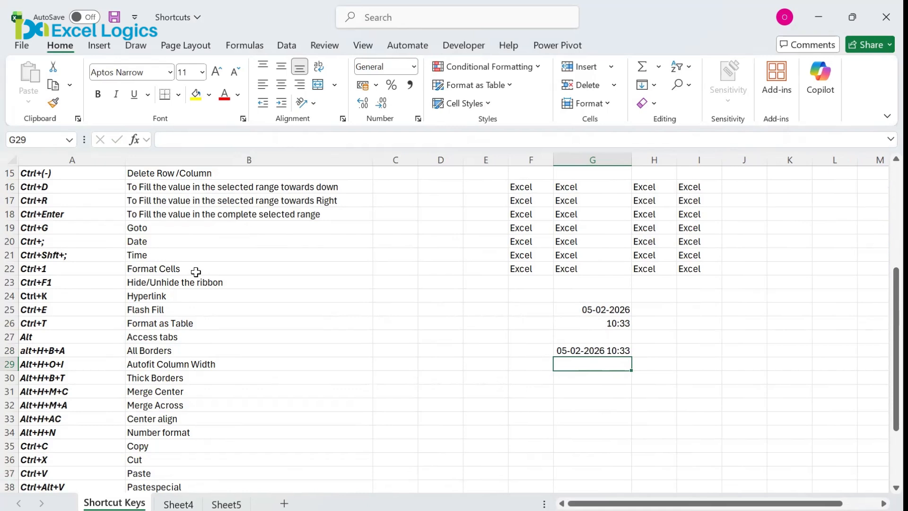
# Go to the Format Cells entry in A22, then apply the custom number format dd,ddd-mmmm-yyyy to the date in G25.
pyautogui.click(96, 273)
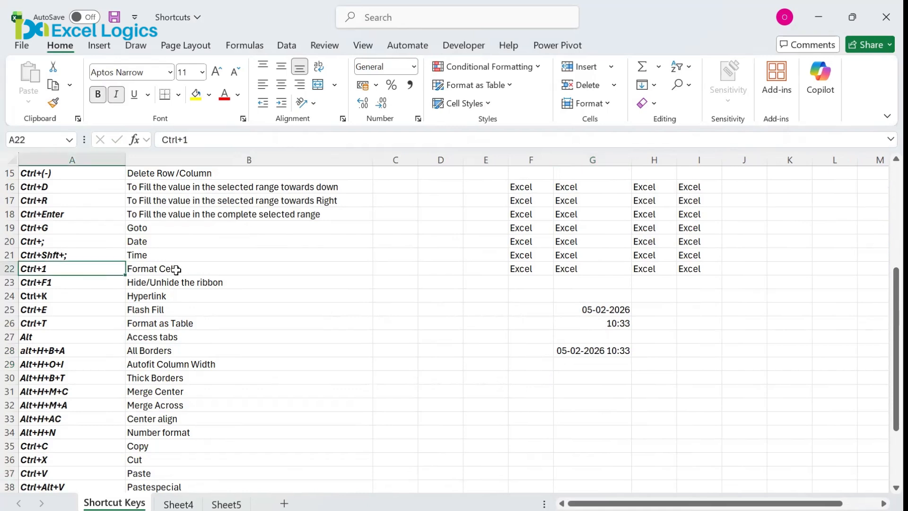
pyautogui.click(607, 309)
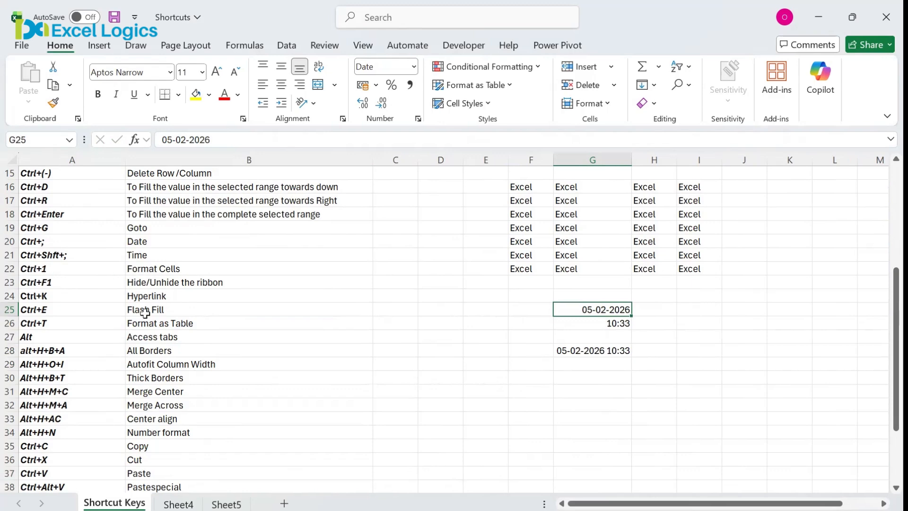
pyautogui.hotkey('ctrl', '1')
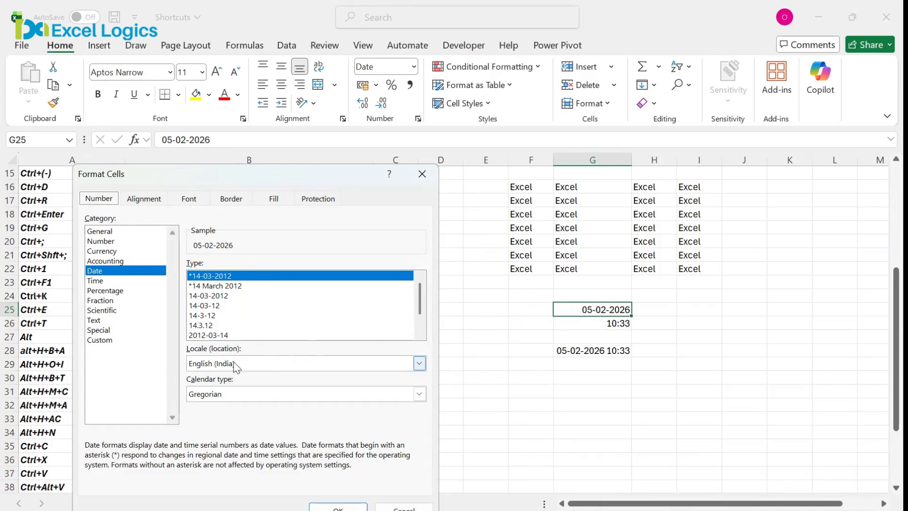
pyautogui.click(124, 340)
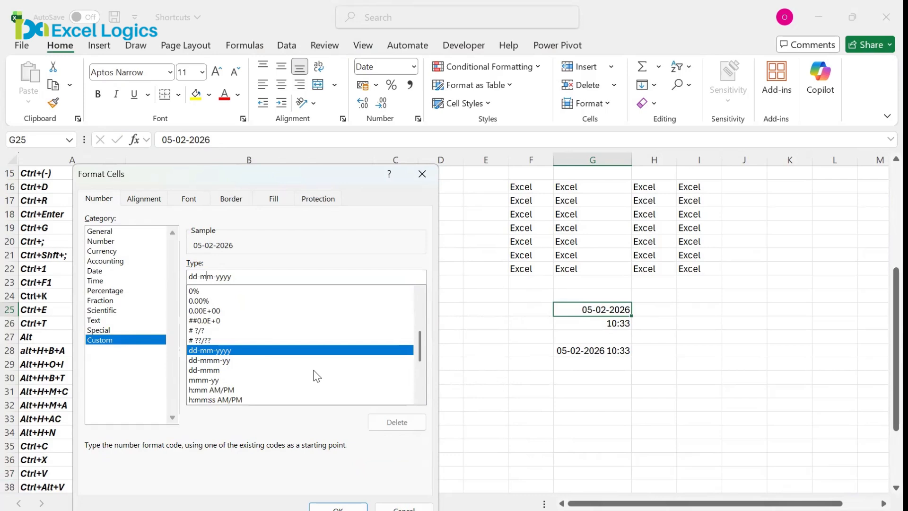
pyautogui.write('m')
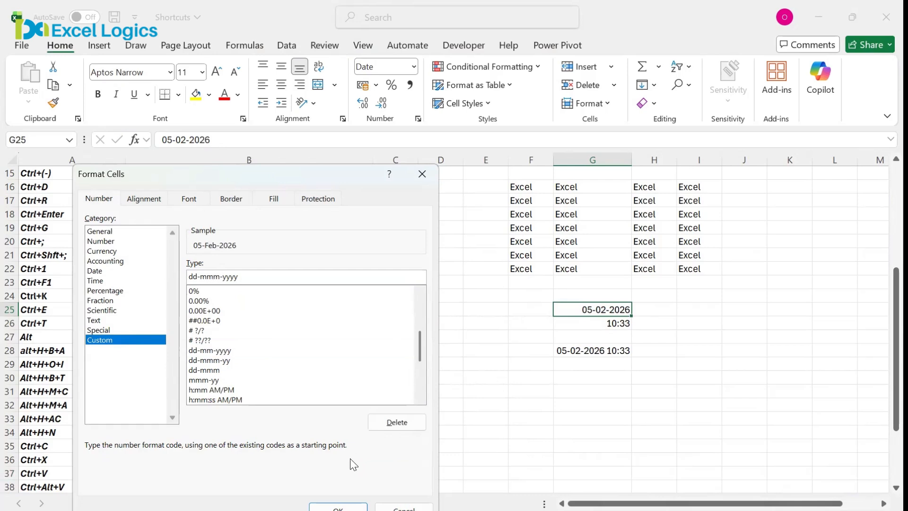
pyautogui.write('m')
pyautogui.press('BackSpace')
pyautogui.write('m')
pyautogui.write(',')
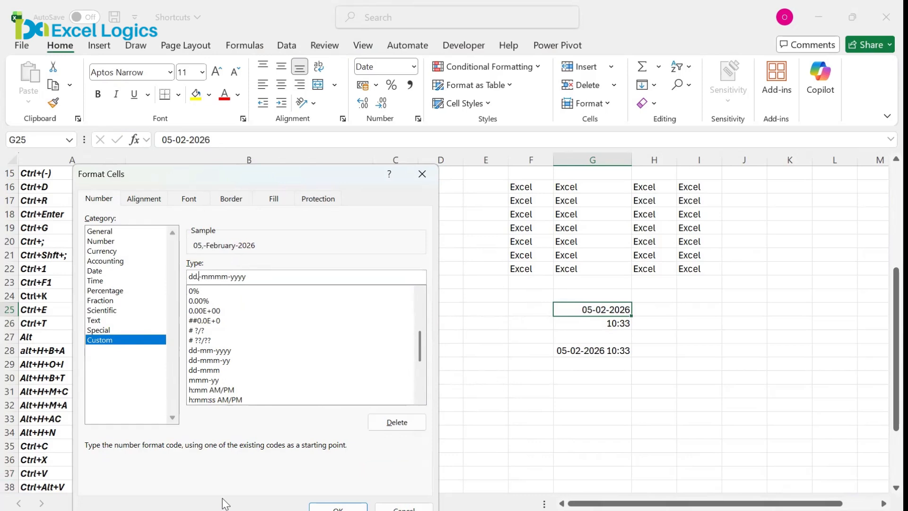
pyautogui.write('ddd')
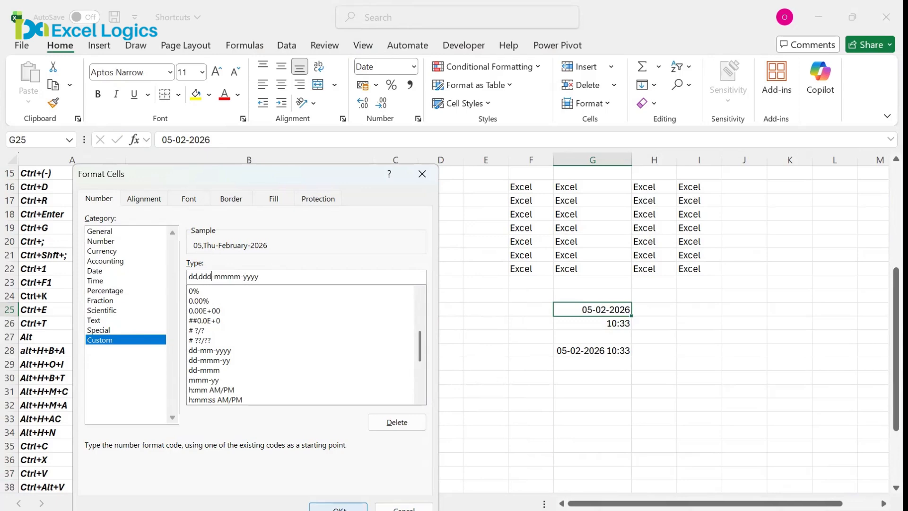
pyautogui.click(338, 507)
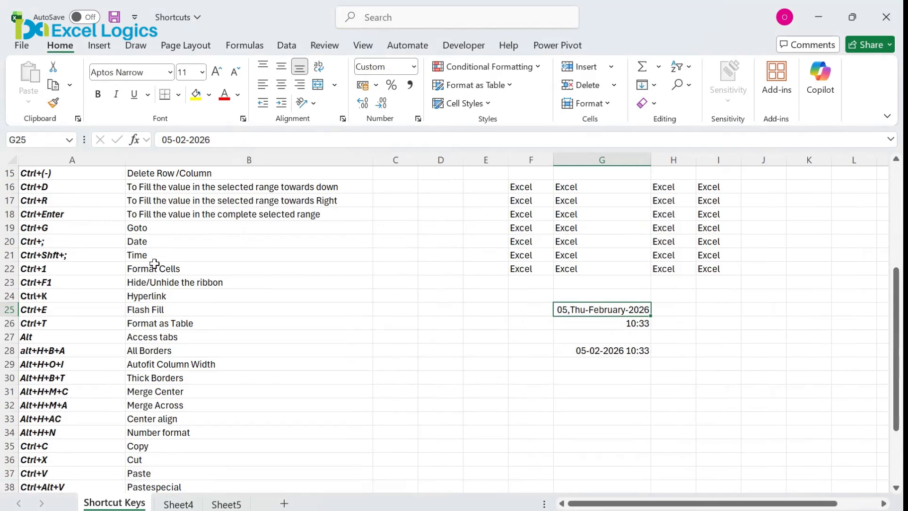
# Go to the Hide/Unhide the ribbon entry in A23 and look through the Insert, Page Layout and Review commands on the ribbon.
pyautogui.click(74, 284)
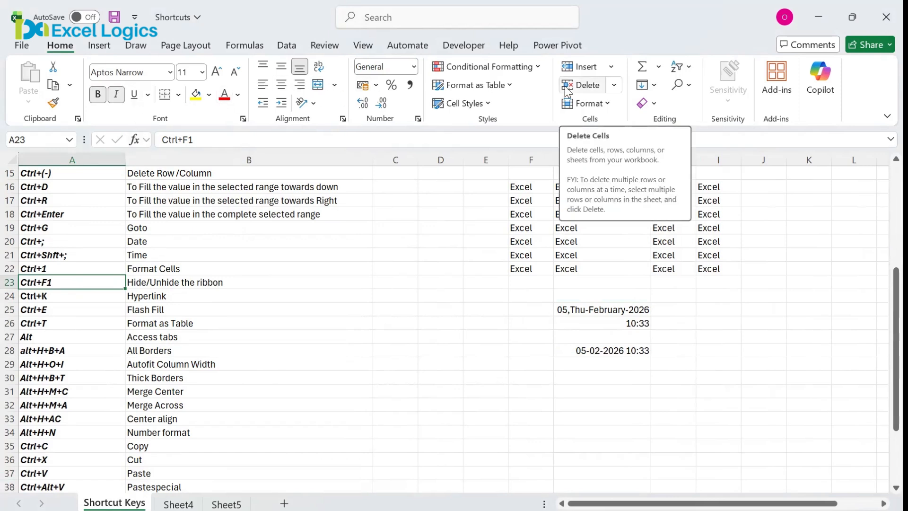
pyautogui.click(106, 43)
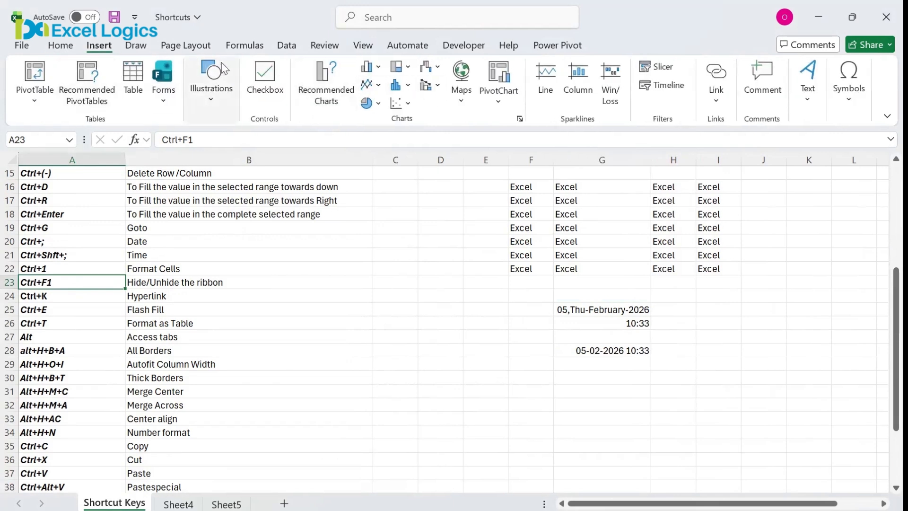
pyautogui.click(185, 45)
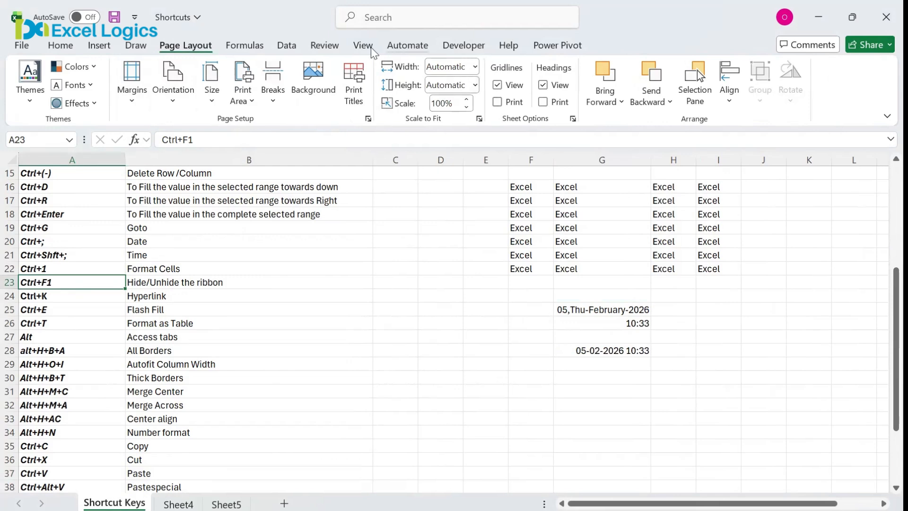
pyautogui.click(297, 53)
pyautogui.click(325, 46)
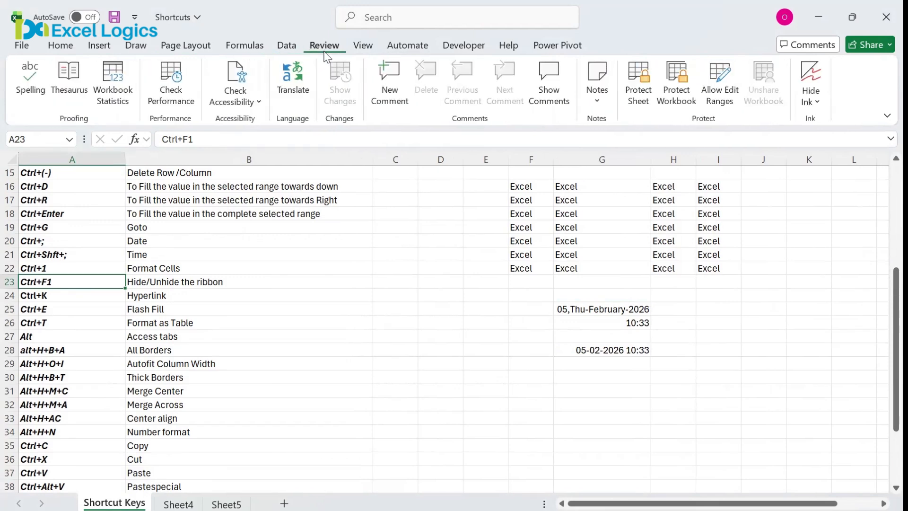
pyautogui.scroll(6, 142, 86)
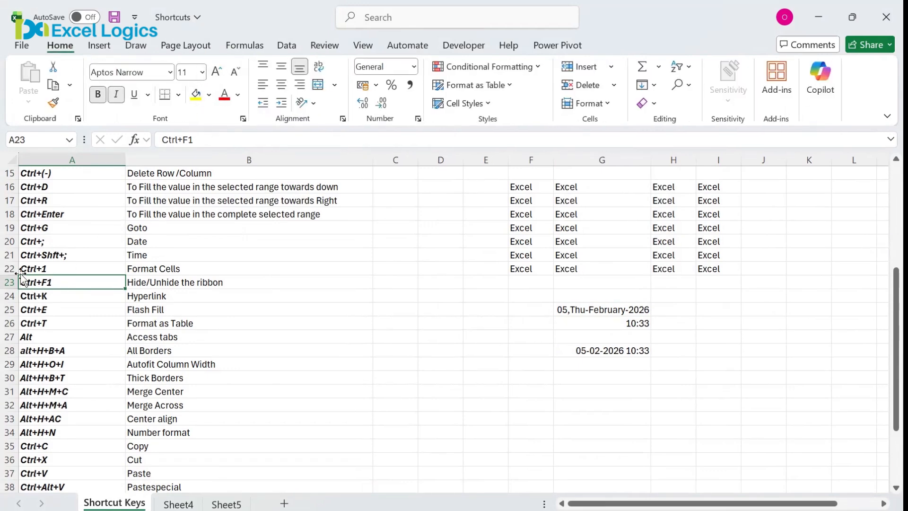
# Hide the ribbon and show it again, then go down to the Hyperlink entry in A24.
pyautogui.hotkey('ctrl', 'F1')
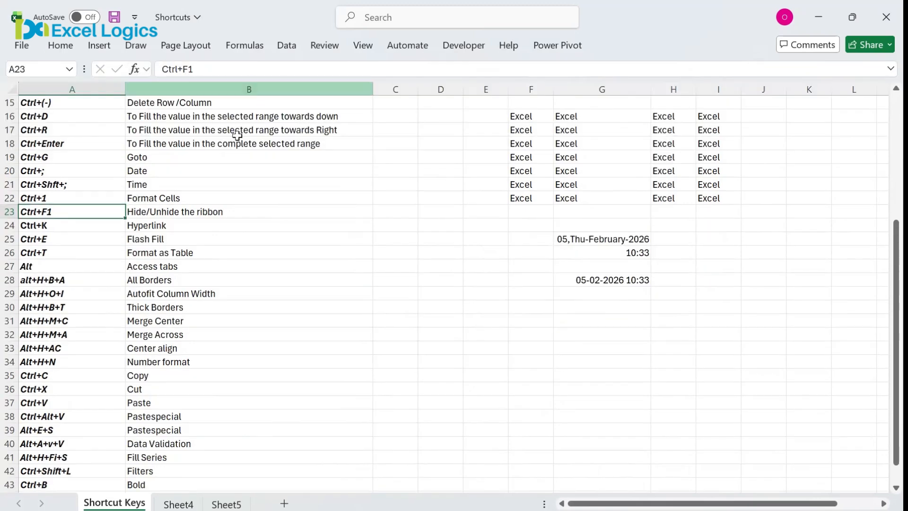
pyautogui.hotkey('ctrl', 'F1')
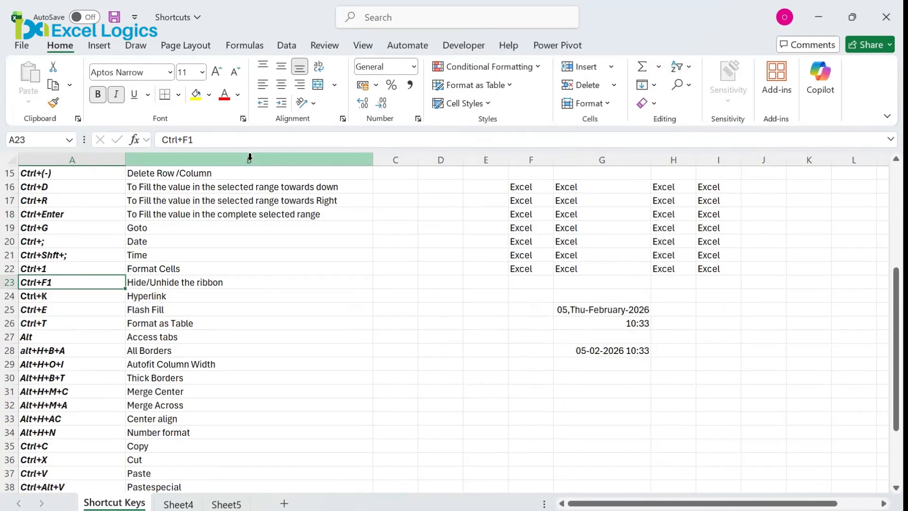
pyautogui.press('Down')
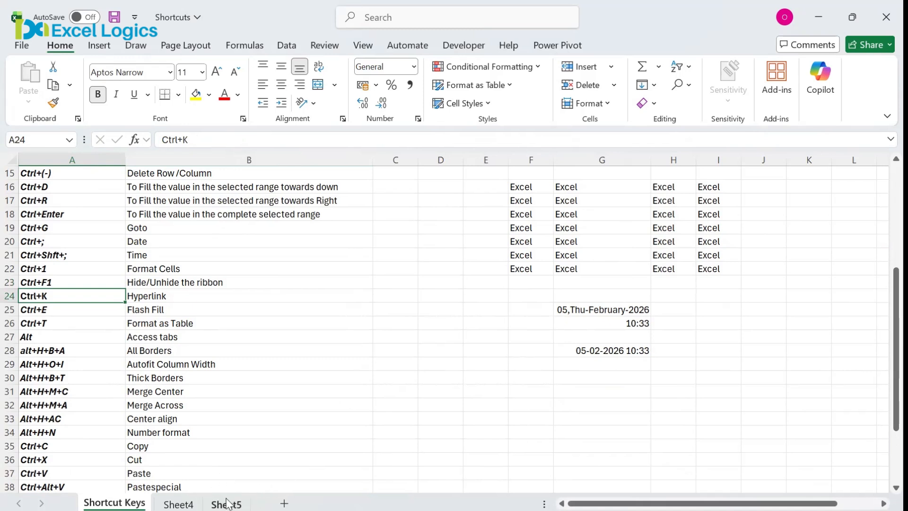
# Enter the text Hyperlink in cell D28.
pyautogui.click(434, 352)
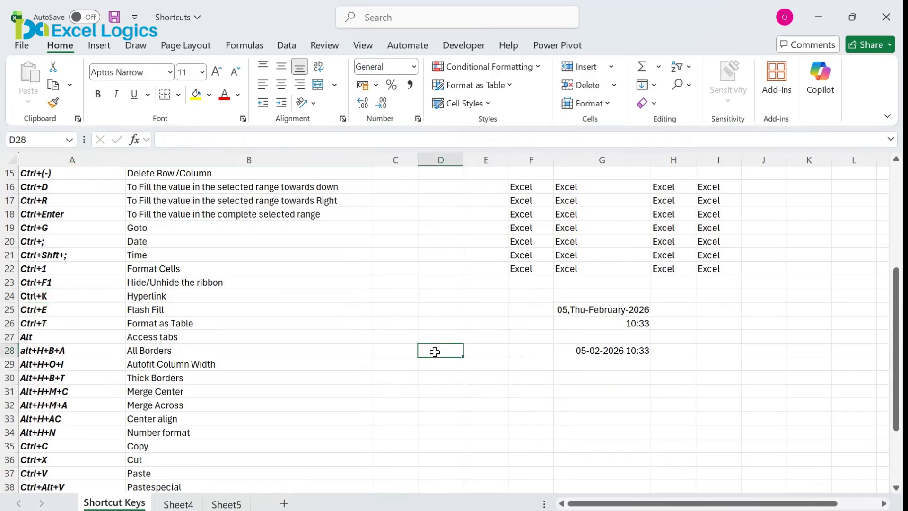
pyautogui.write('Hyper')
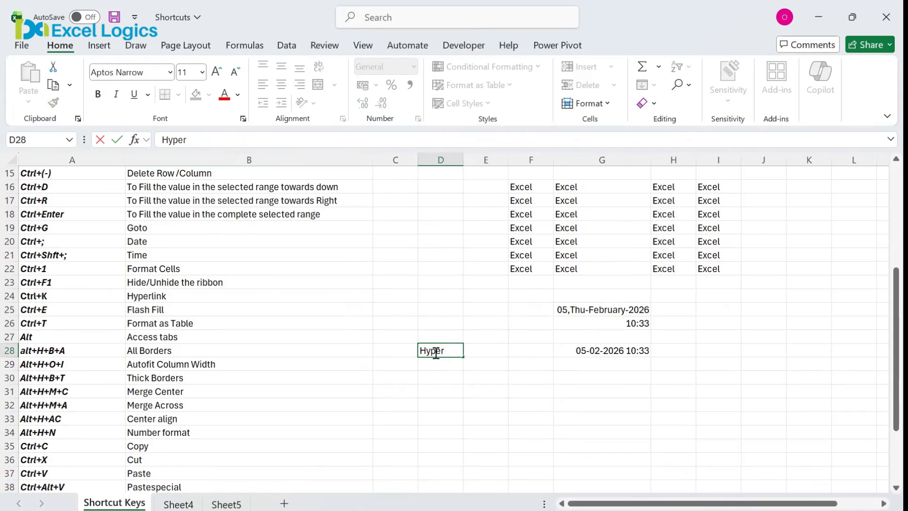
pyautogui.write('link')
pyautogui.press('Return')
# Insert a hyperlink in D28 that leads to cell A1 of Sheet5 in this document.
pyautogui.click(435, 352)
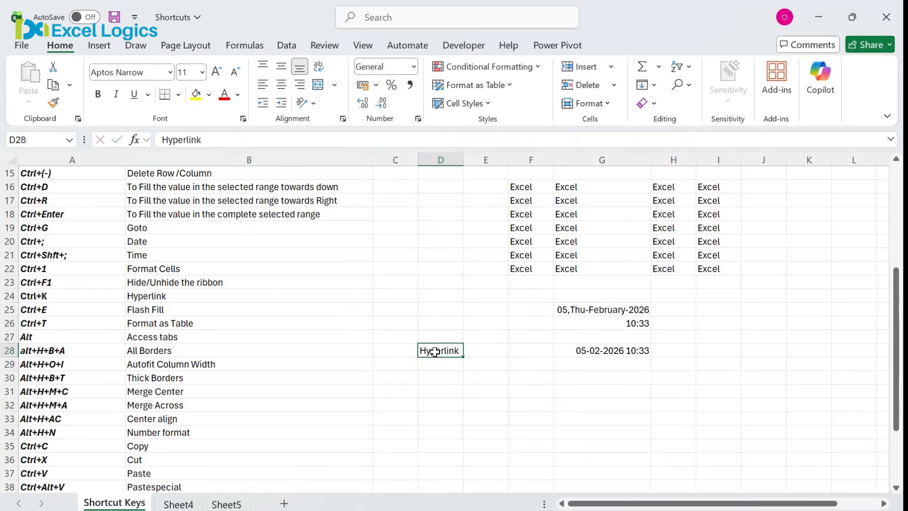
pyautogui.hotkey('ctrl', 'k')
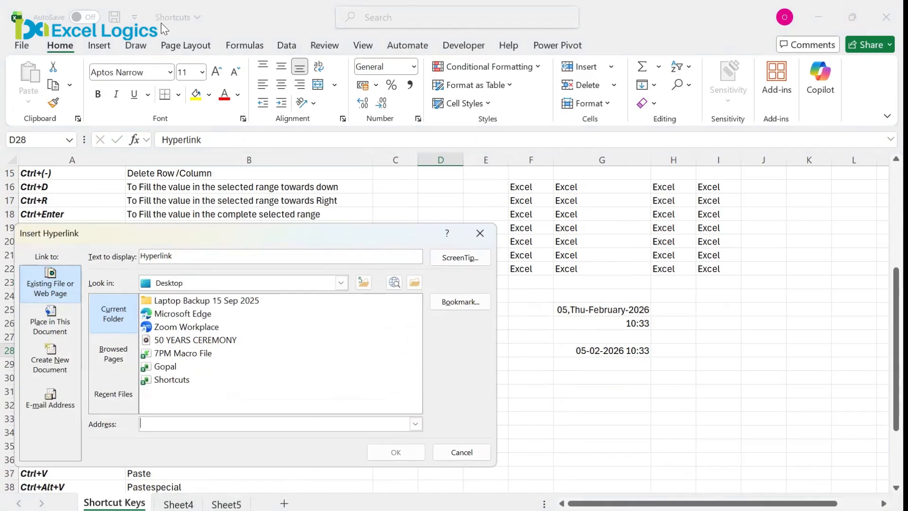
pyautogui.click(35, 325)
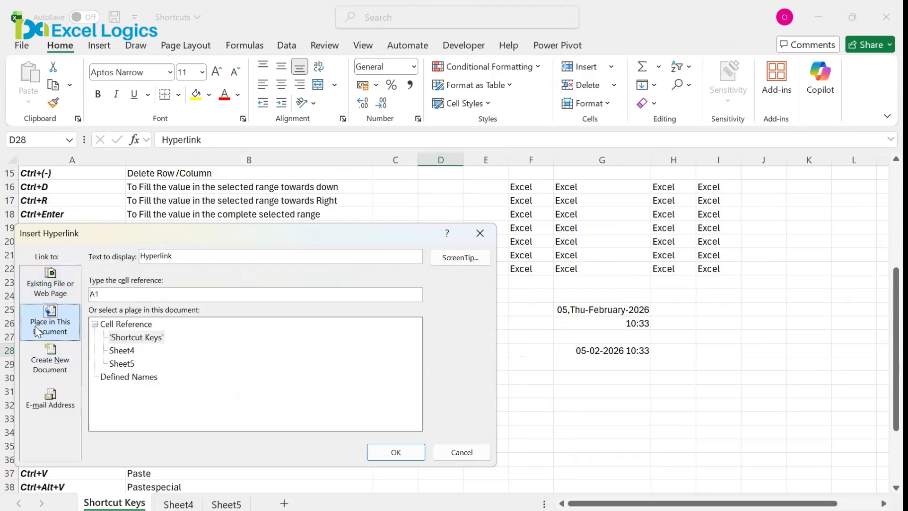
pyautogui.click(122, 365)
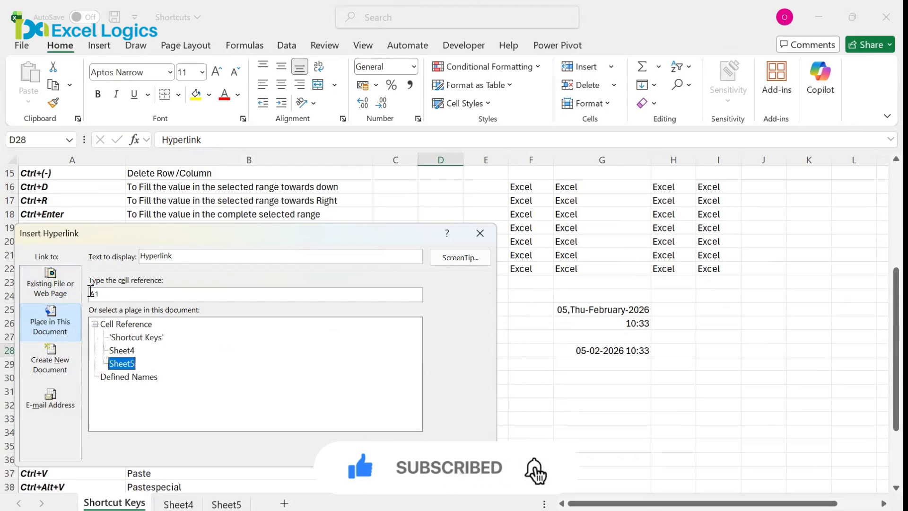
pyautogui.moveTo(247, 233); pyautogui.dragTo(446, 325)
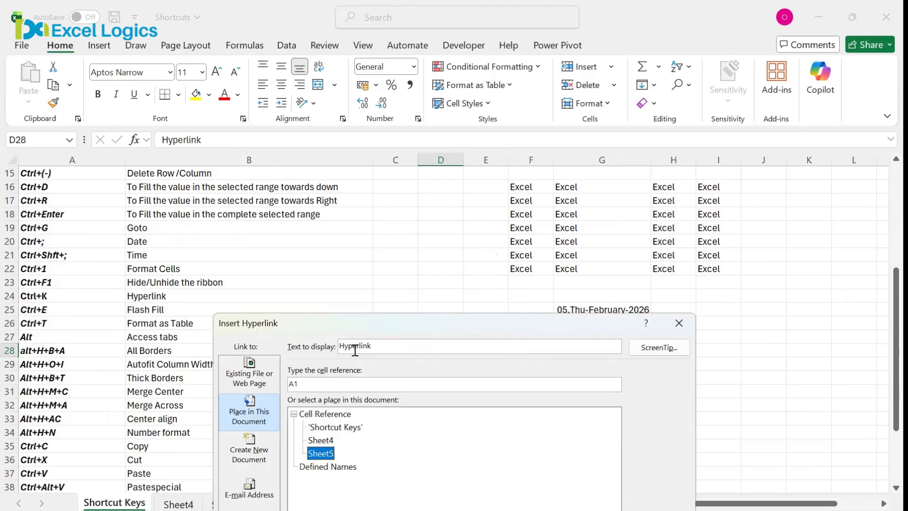
pyautogui.moveTo(507, 325); pyautogui.dragTo(540, 384)
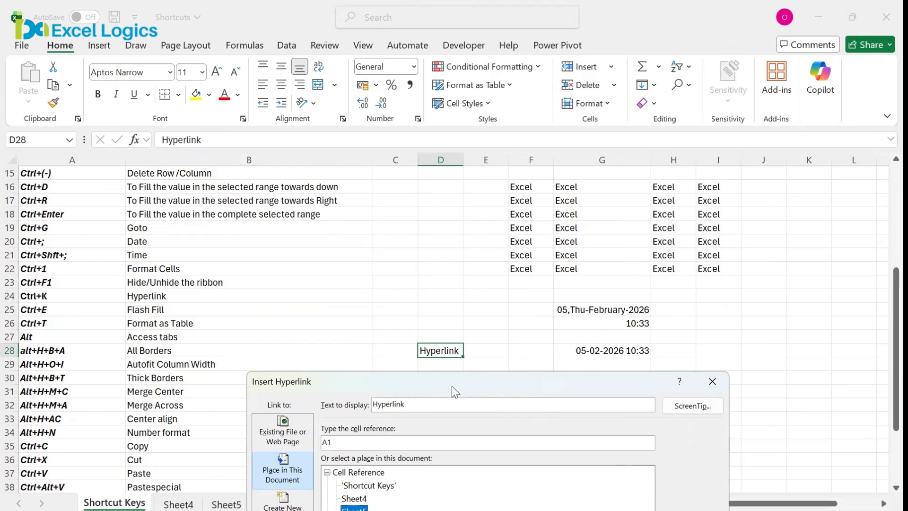
pyautogui.moveTo(452, 386); pyautogui.dragTo(419, 198)
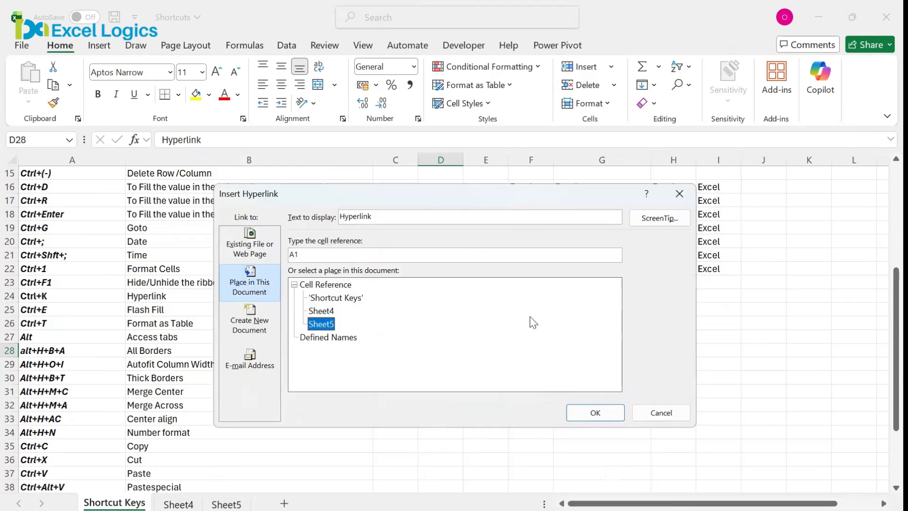
pyautogui.click(609, 413)
pyautogui.click(348, 463)
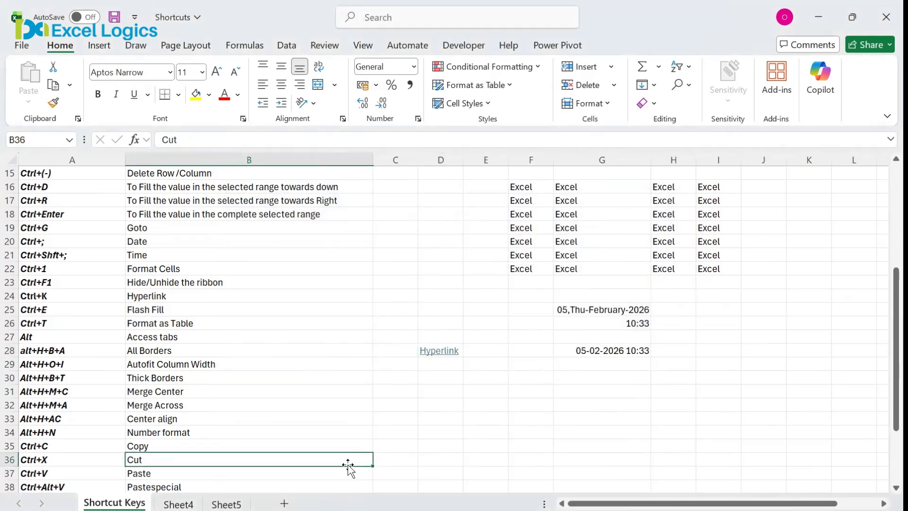
# Follow the D28 hyperlink to Sheet5 and draw a right block arrow about 2.72 cm wide and 1.87 cm high over F7:G10.
pyautogui.click(439, 352)
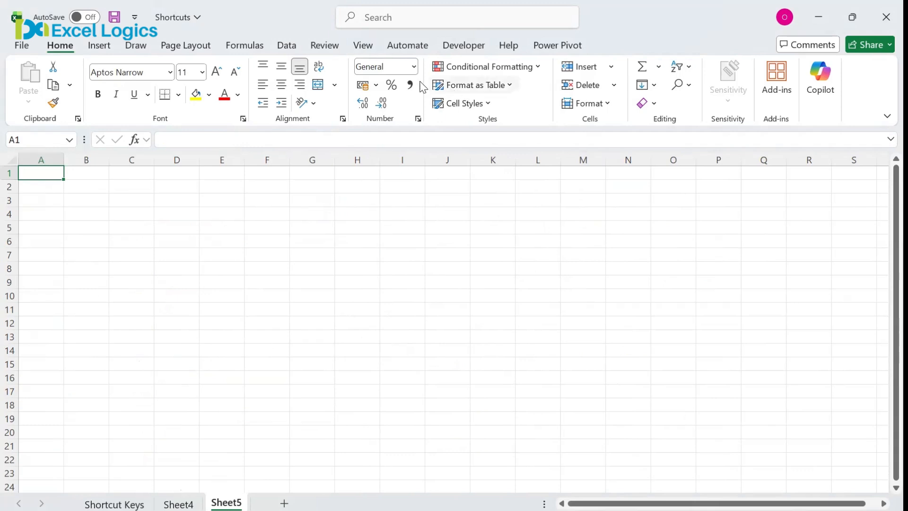
pyautogui.click(94, 46)
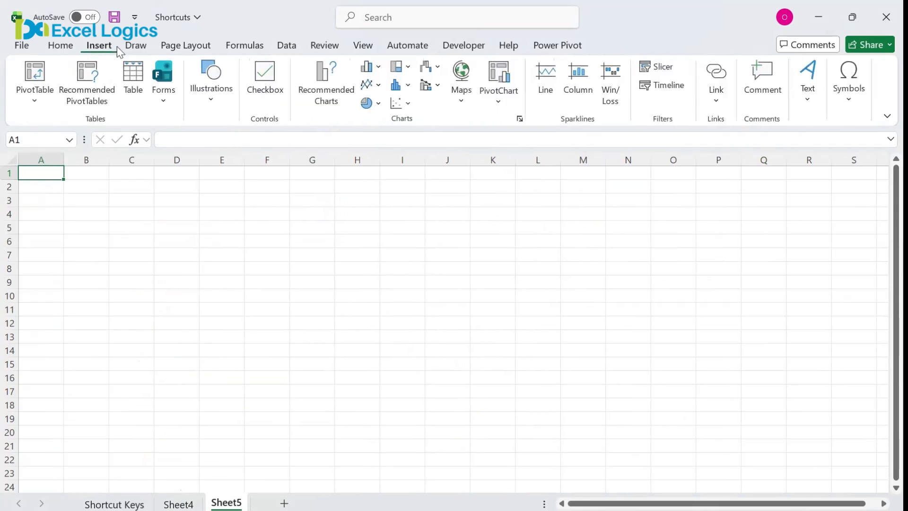
pyautogui.click(219, 107)
pyautogui.click(235, 156)
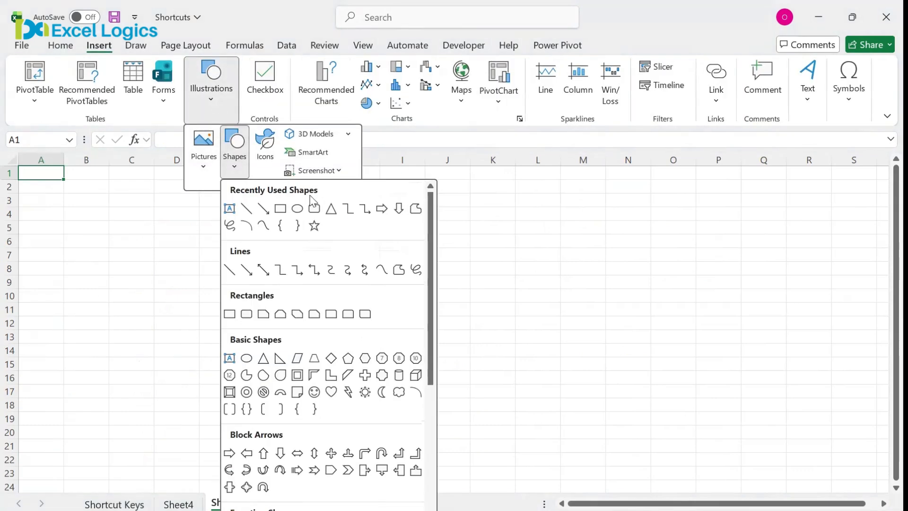
pyautogui.click(381, 208)
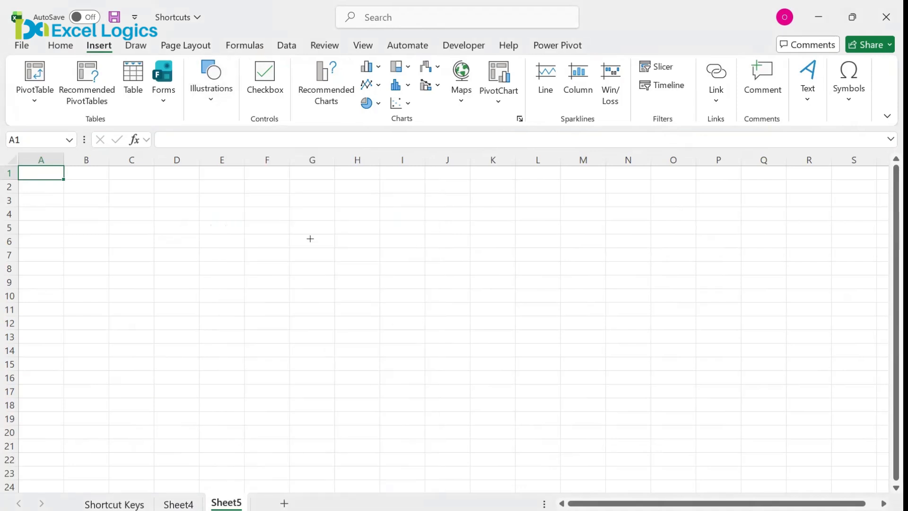
pyautogui.moveTo(252, 249)
pyautogui.mouseDown()
pyautogui.moveTo(322, 276)
pyautogui.moveTo(325, 300)
pyautogui.mouseUp()
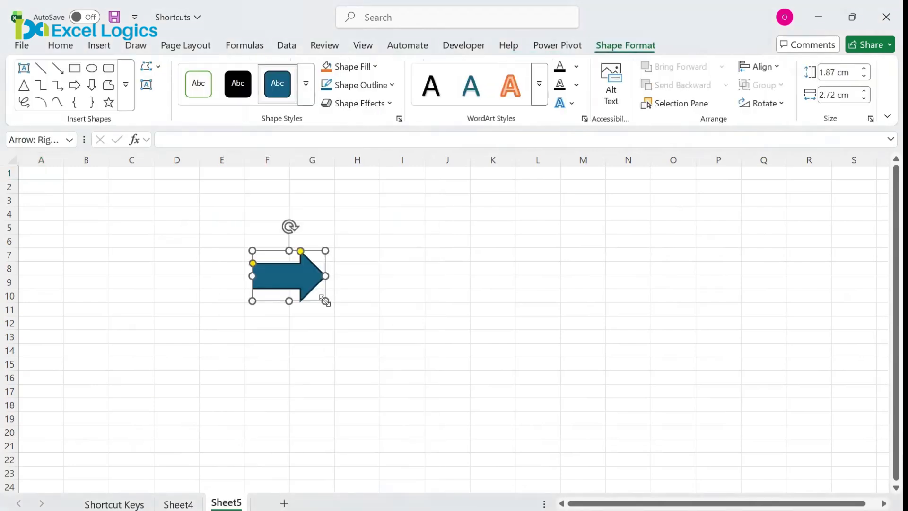
# Link the arrow shape to cell A20 of the Shortcut Keys sheet, then follow the link.
pyautogui.hotkey('ctrl', 'k')
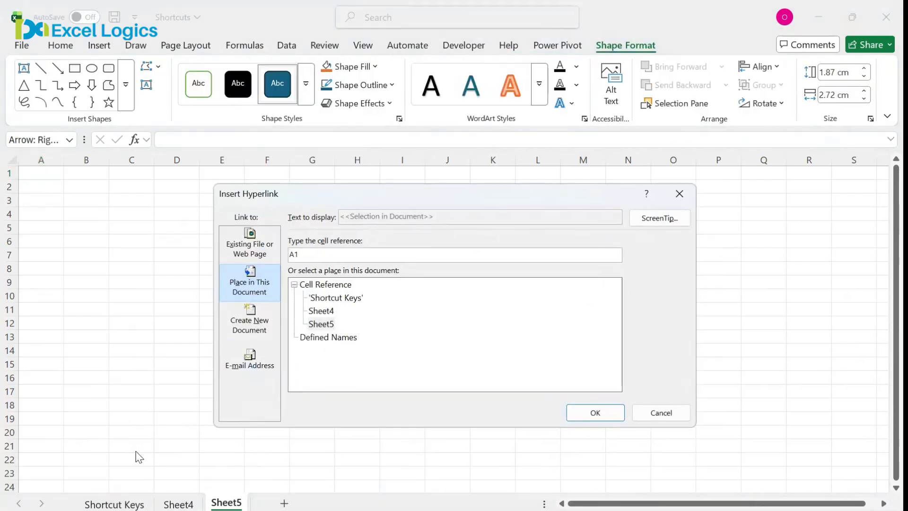
pyautogui.click(334, 299)
pyautogui.click(315, 259)
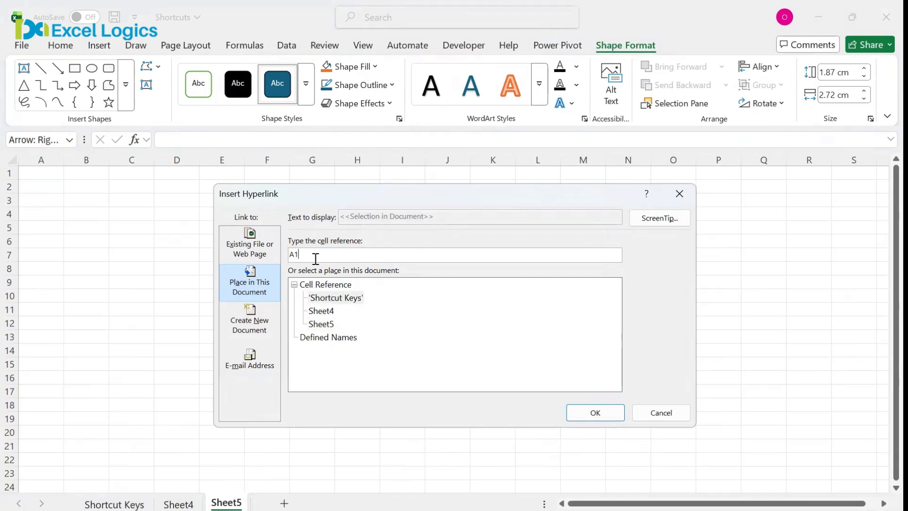
pyautogui.press('BackSpace')
pyautogui.write('20')
pyautogui.click(587, 410)
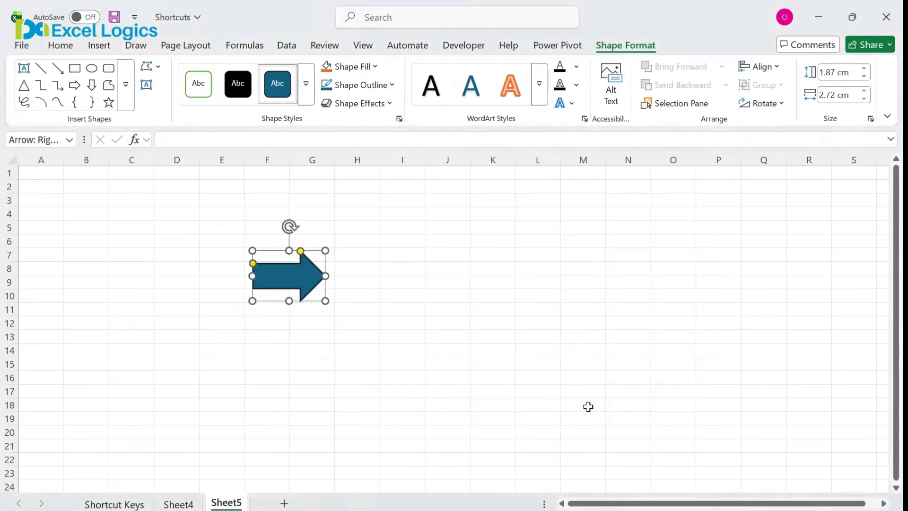
pyautogui.click(492, 294)
pyautogui.click(289, 283)
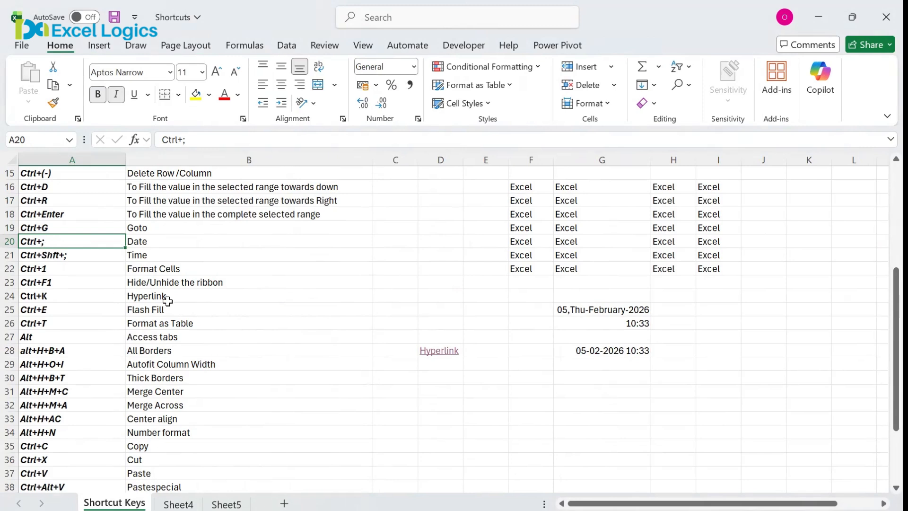
# Review the link type options in the Insert Hyperlink dialog for cell D25, then close it without inserting a link.
pyautogui.click(427, 306)
pyautogui.hotkey('ctrl', 'k')
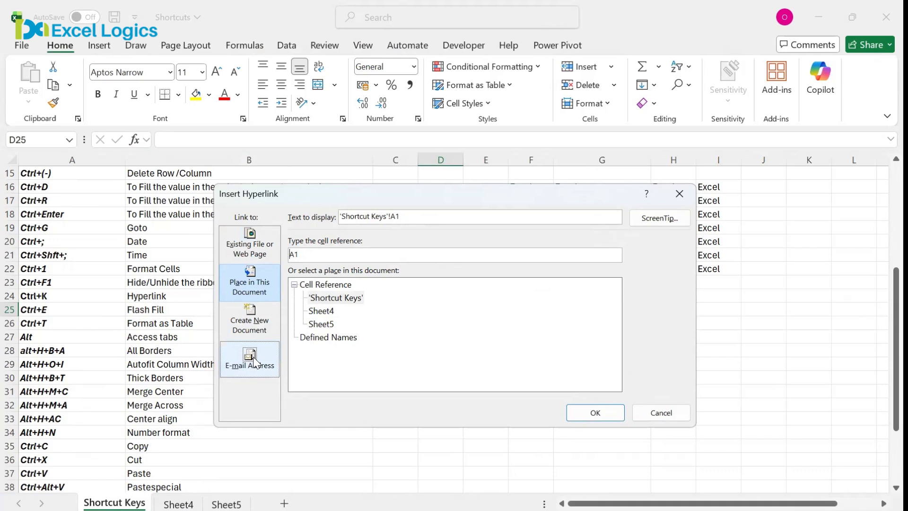
pyautogui.click(648, 410)
pyautogui.click(203, 294)
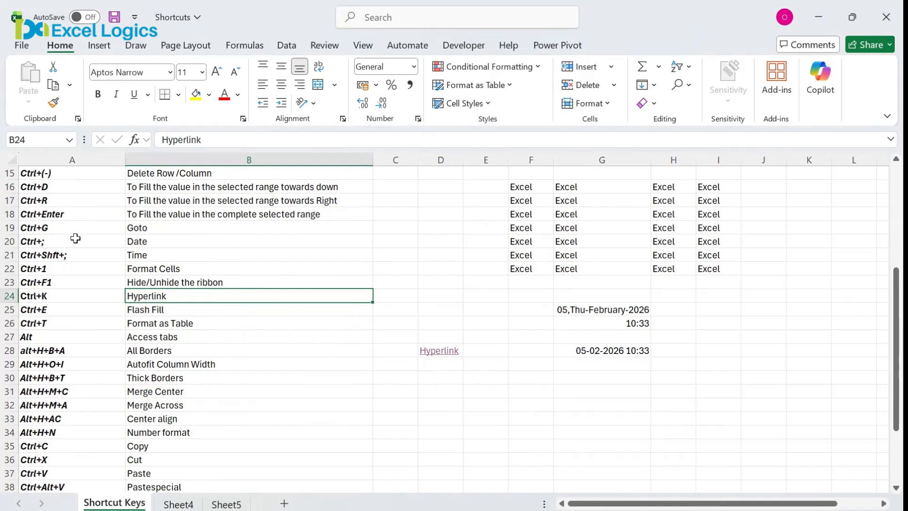
# Enter the mixed strings hjg768sa432, nb76876gf657 and khkjy876f54 in cells G32 to G34.
pyautogui.click(72, 306)
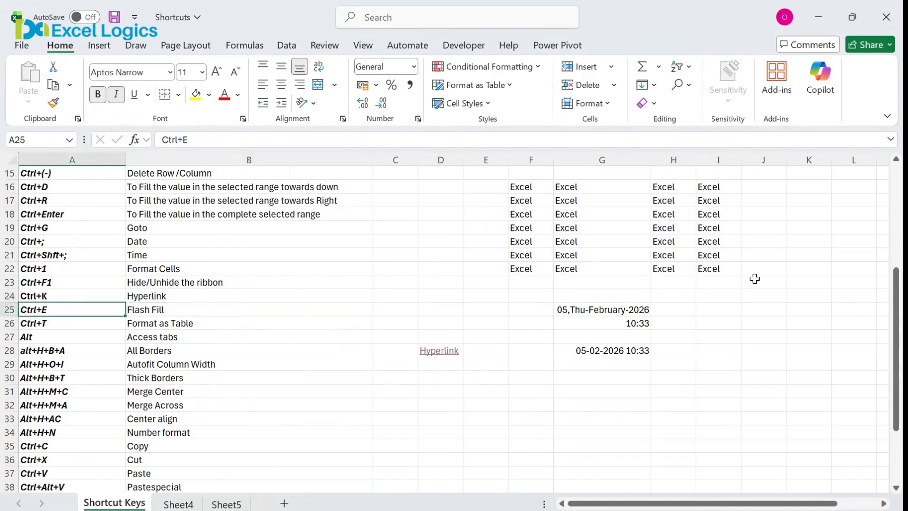
pyautogui.click(572, 402)
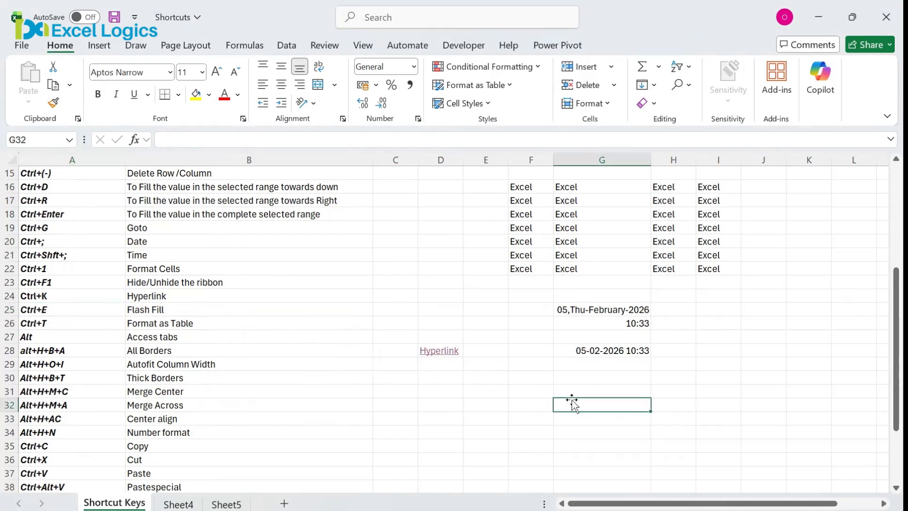
pyautogui.write('hjg768')
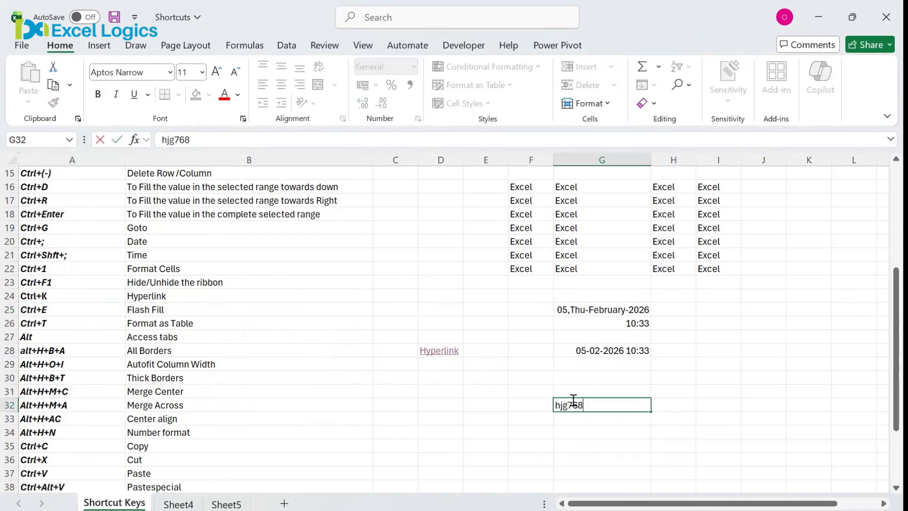
pyautogui.write('sa432')
pyautogui.press('Return')
pyautogui.write('nb768')
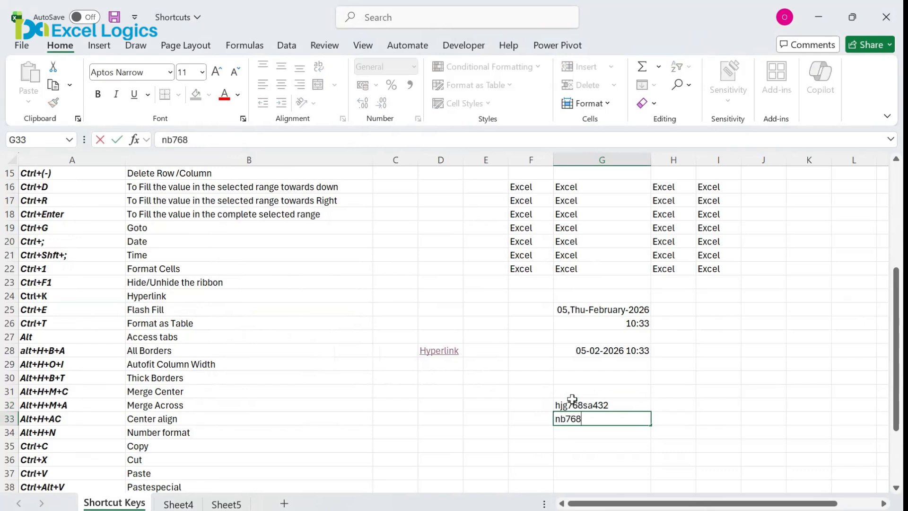
pyautogui.write('76gf657')
pyautogui.press('Return')
pyautogui.write('kh')
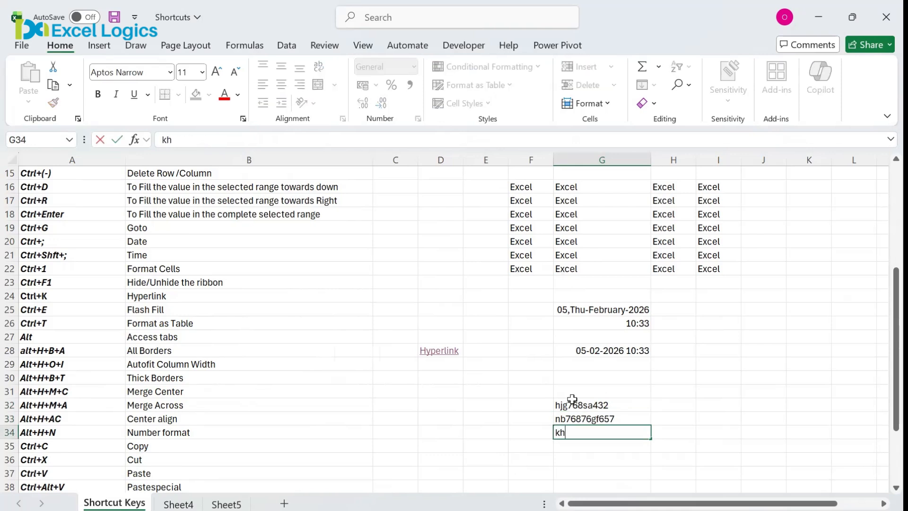
pyautogui.write('kjy876f54')
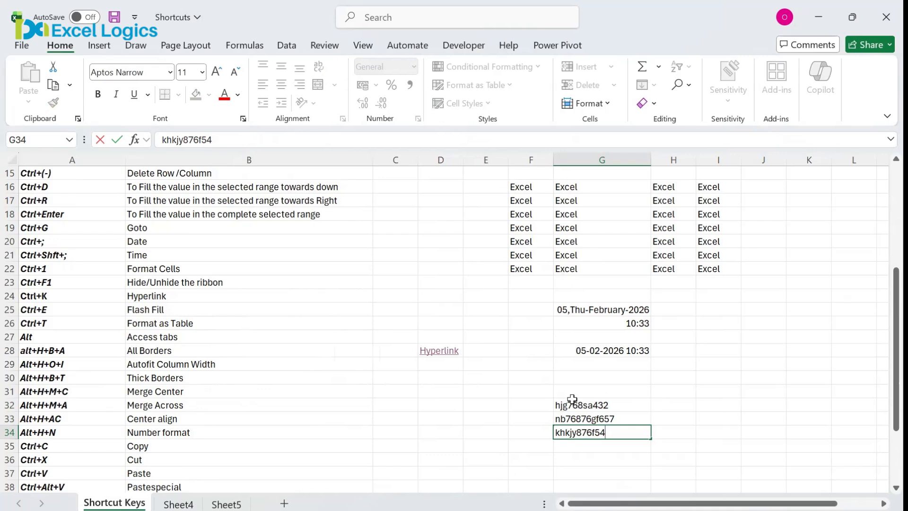
pyautogui.press('Return')
# Enter the letters-only example hjgsa in H32 and Flash Fill the letters for the remaining strings below it.
pyautogui.click(677, 402)
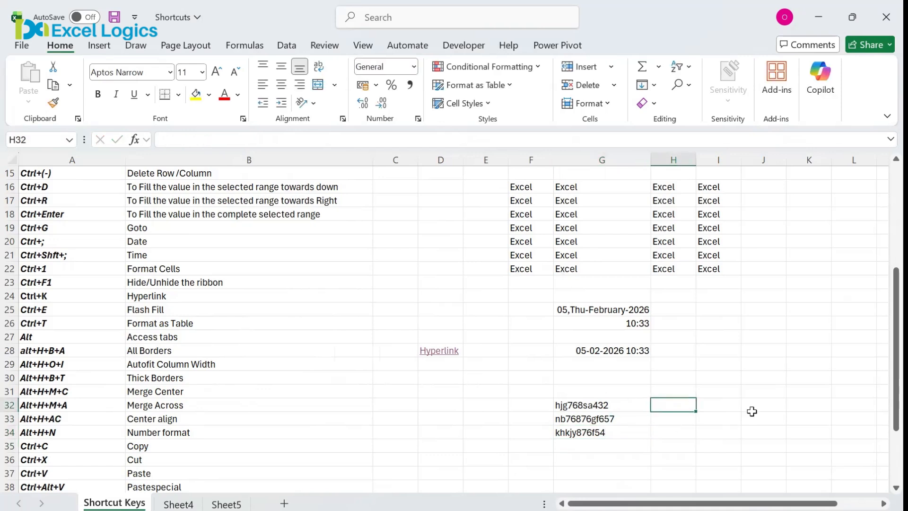
pyautogui.write('h')
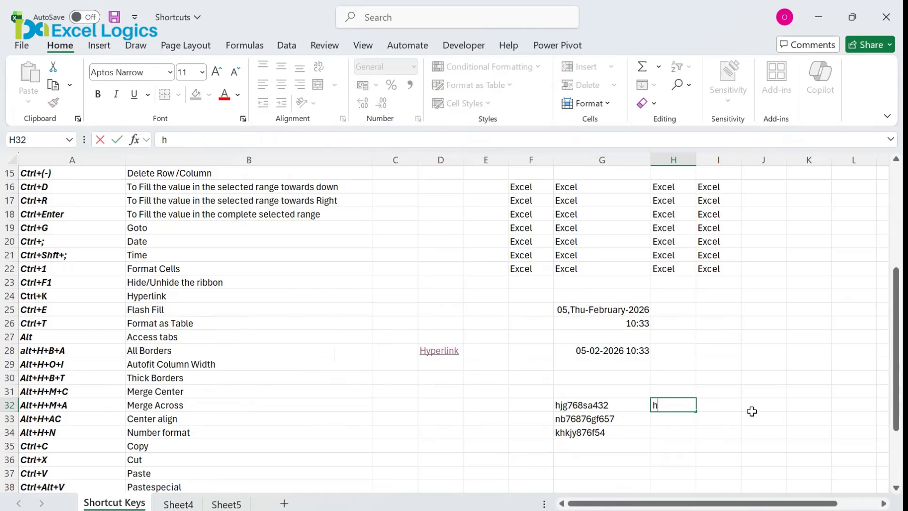
pyautogui.write('jgsa')
pyautogui.press('Return')
pyautogui.press('Up')
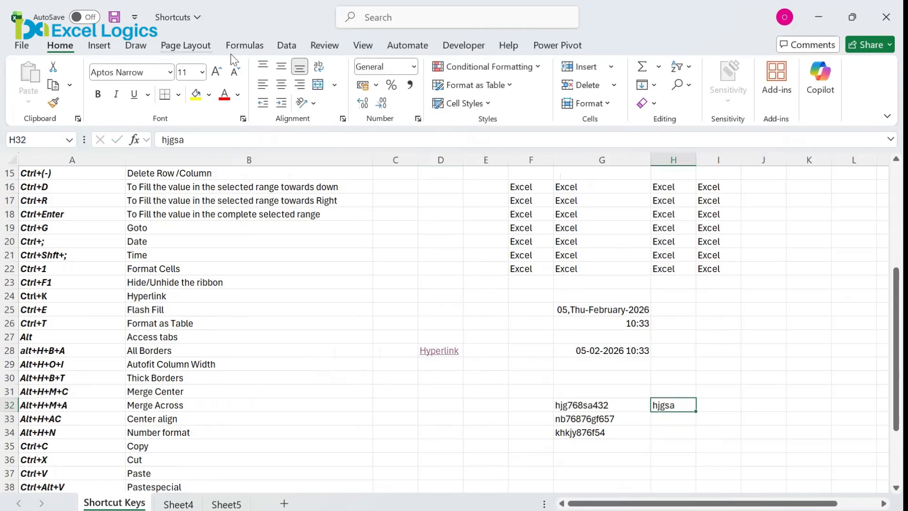
pyautogui.click(287, 46)
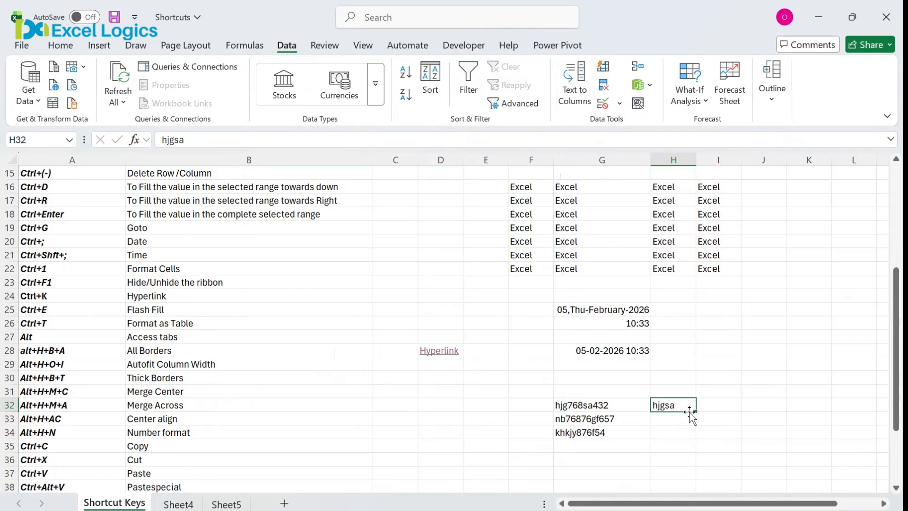
pyautogui.hotkey('ctrl', 'e')
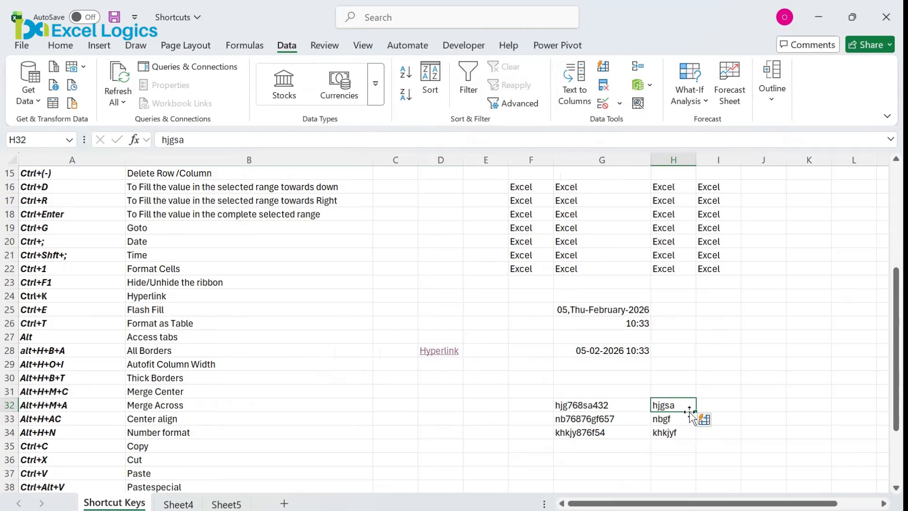
# Enter the digits-only example 768432 in I32 and Flash Fill the digits for the remaining strings below it.
pyautogui.press('Right')
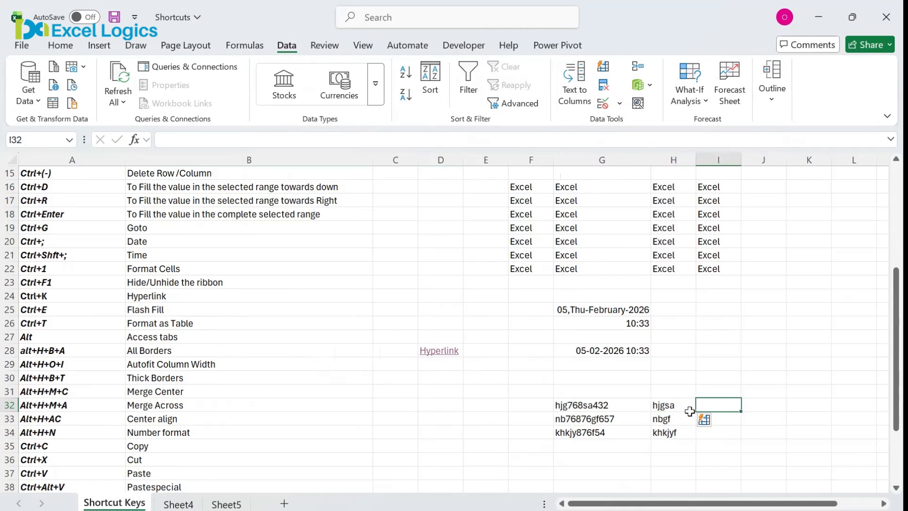
pyautogui.write('7')
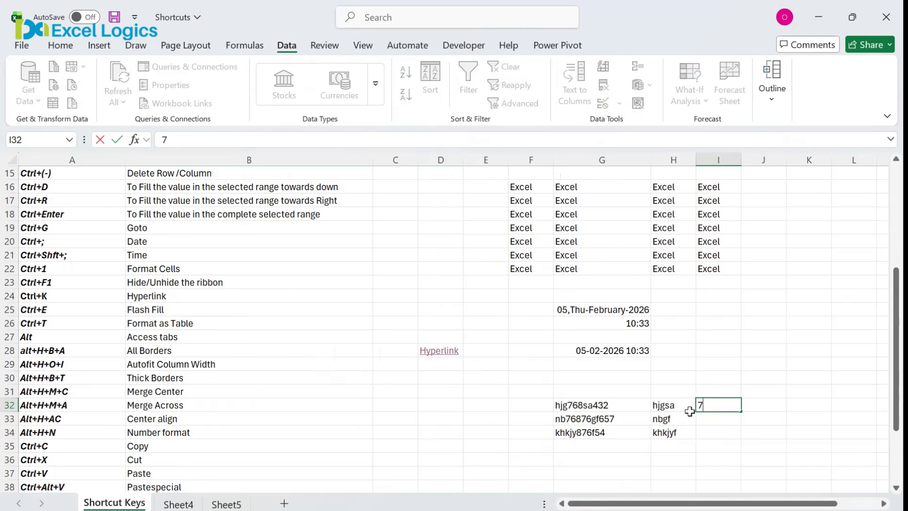
pyautogui.write('68432')
pyautogui.hotkey('ctrl', 'Return')
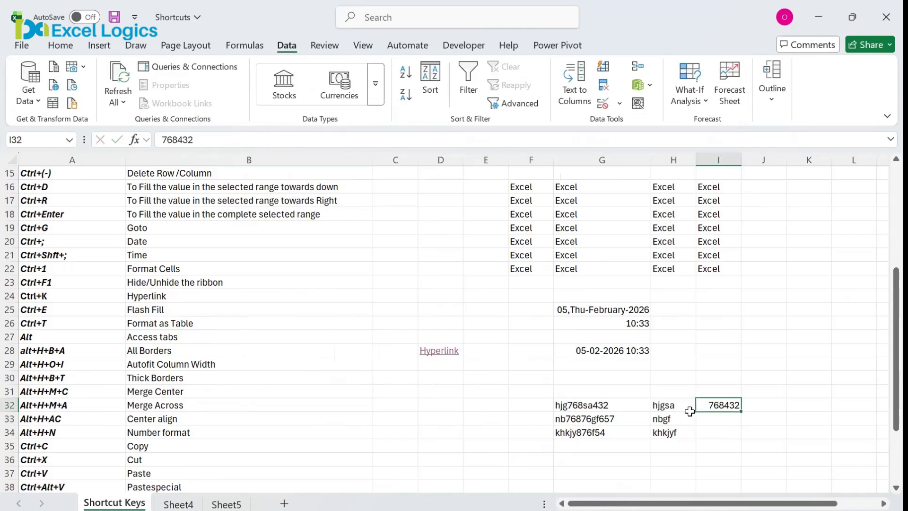
pyautogui.hotkey('ctrl', 'e')
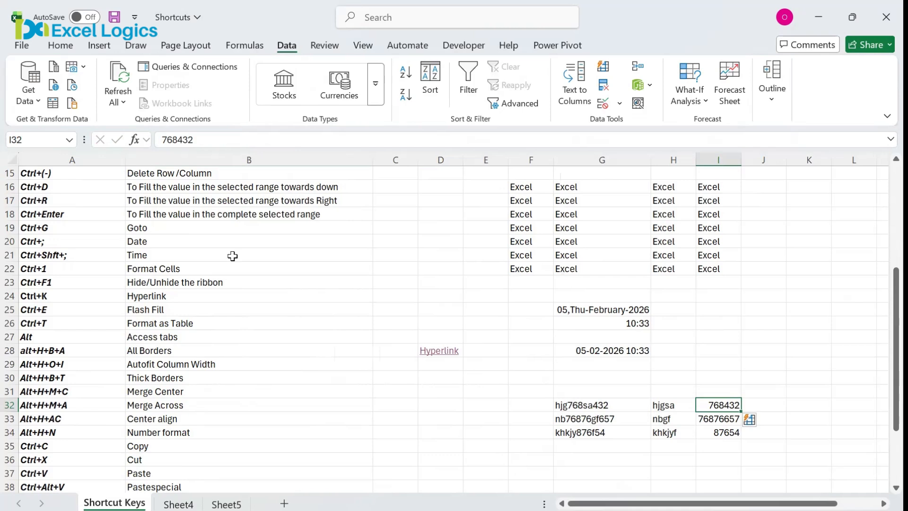
# Enter the heading Names in F37 and fill the series Name1 to Name7 down F38:F44.
pyautogui.click(137, 320)
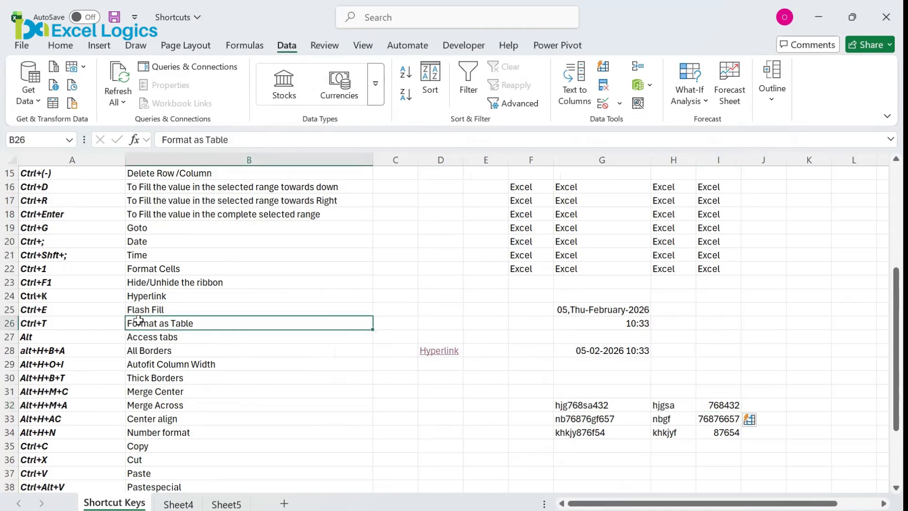
pyautogui.click(438, 326)
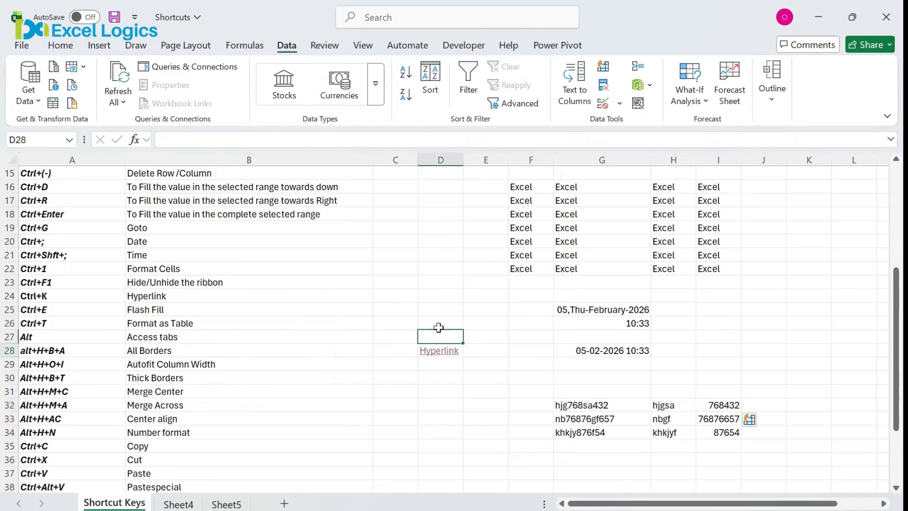
pyautogui.press('Down')
pyautogui.press('Down')
pyautogui.press('Down')
pyautogui.press('Down')
pyautogui.press('Down')
pyautogui.press('Down')
pyautogui.press('Down')
pyautogui.press('Down')
pyautogui.press('Down')
pyautogui.press('Down')
pyautogui.press('Down')
pyautogui.press('Down')
pyautogui.press('Down')
pyautogui.press('Down')
pyautogui.press('Down')
pyautogui.press('Down')
pyautogui.press('Down')
pyautogui.press('Down')
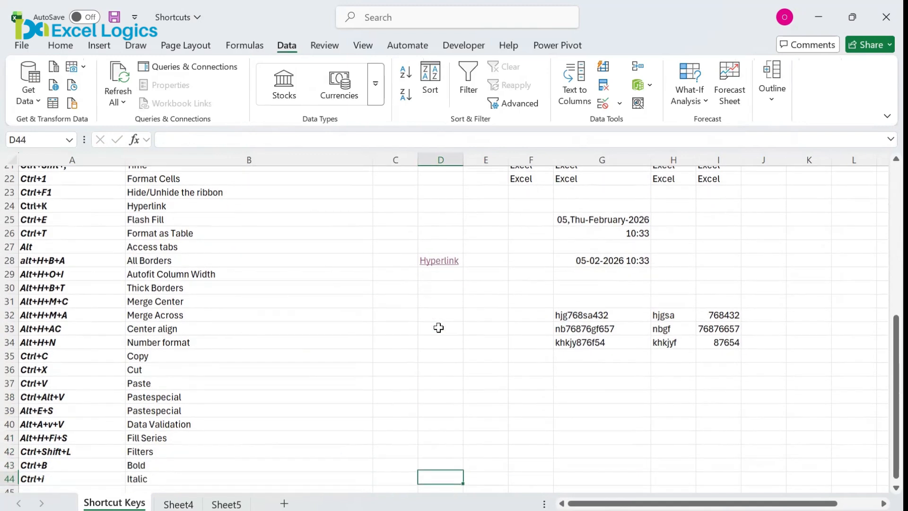
pyautogui.press('Down')
pyautogui.press('Down')
pyautogui.press('Down')
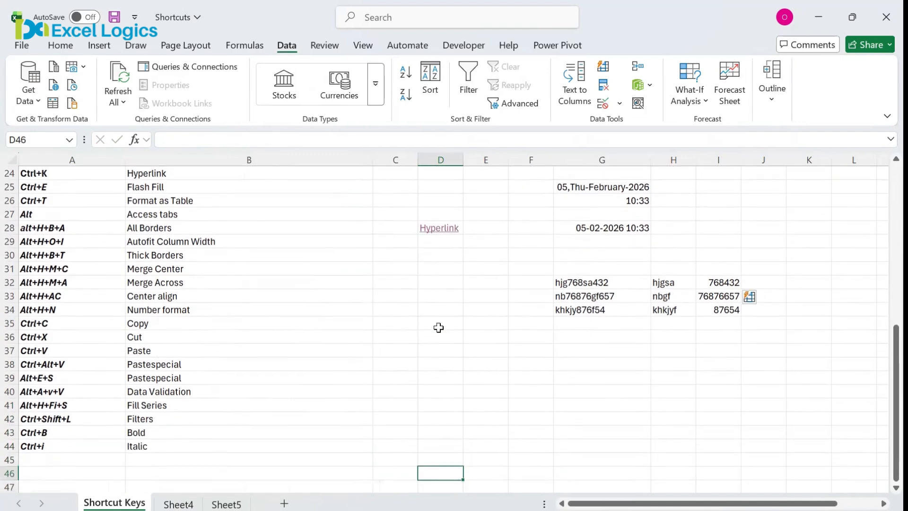
pyautogui.click(513, 336)
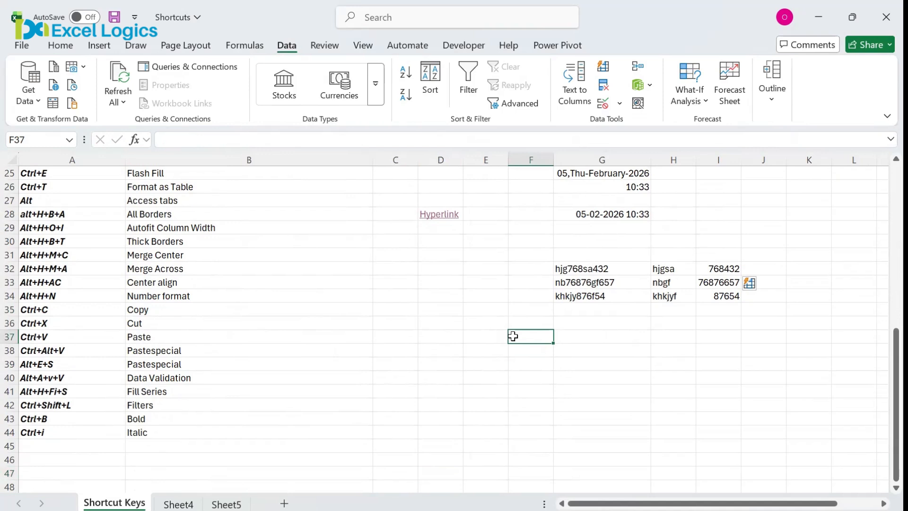
pyautogui.write('Names')
pyautogui.press('Return')
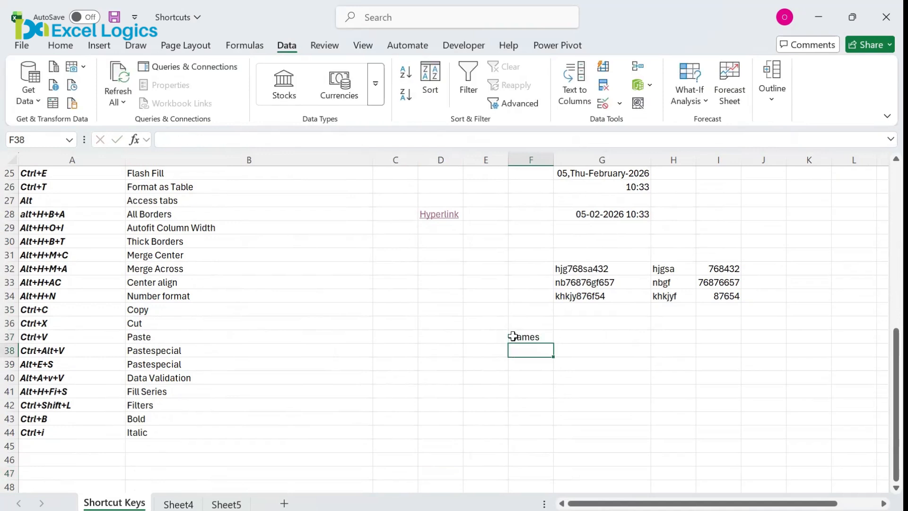
pyautogui.write('Name1')
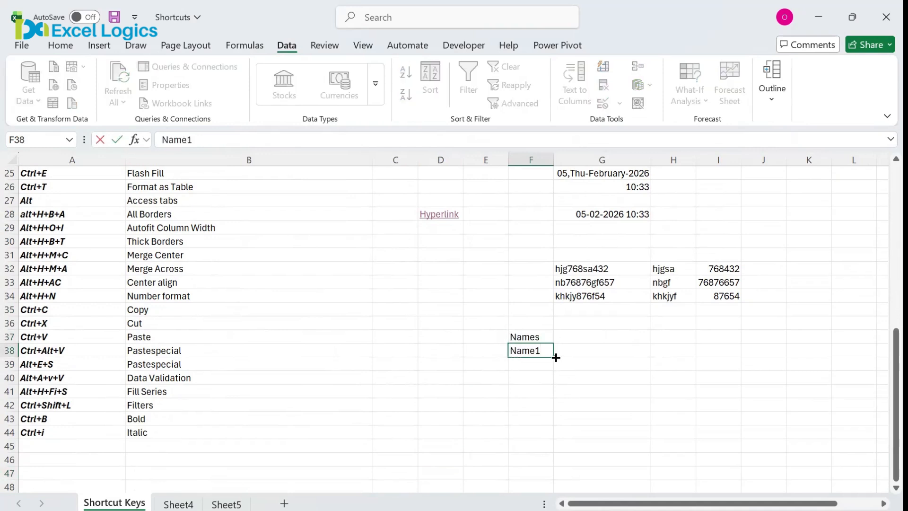
pyautogui.moveTo(553, 357); pyautogui.dragTo(548, 435)
# Fill the headings Day1 to Day5 across G37:K37, ending with cell G38 selected.
pyautogui.click(576, 336)
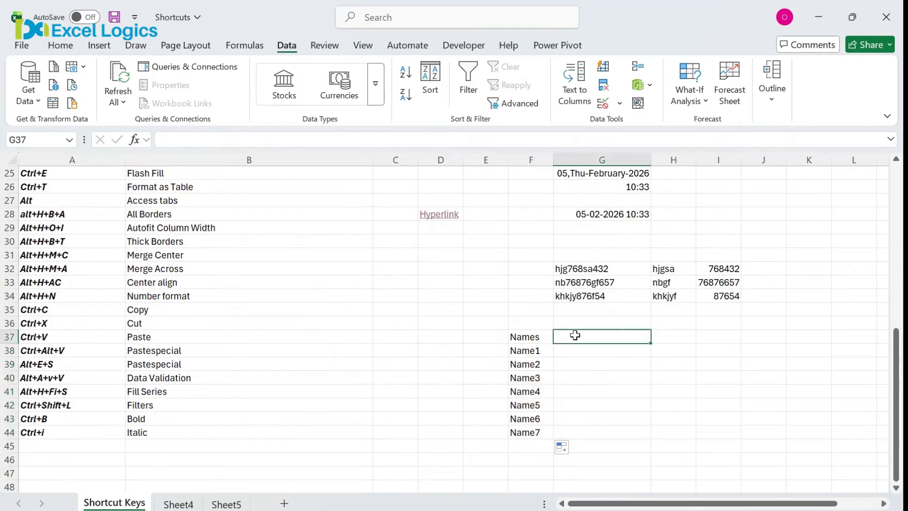
pyautogui.write('Day1')
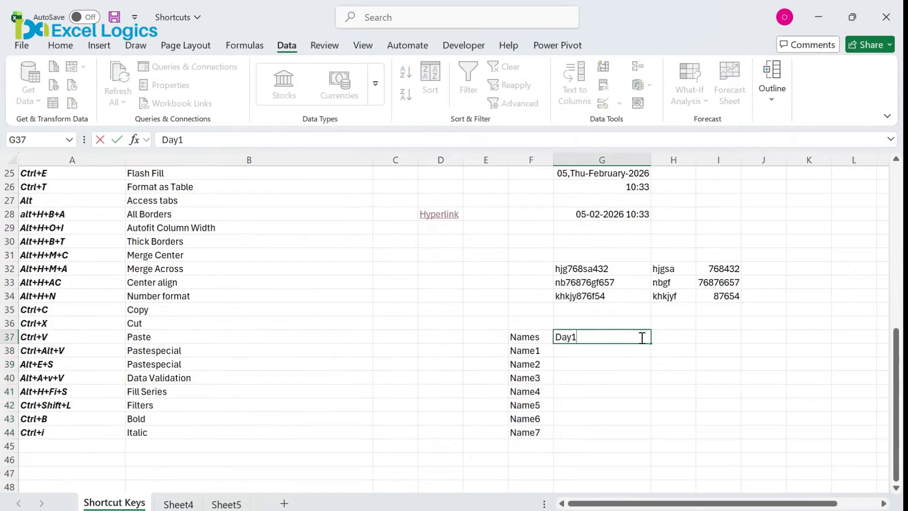
pyautogui.moveTo(652, 343); pyautogui.dragTo(831, 348)
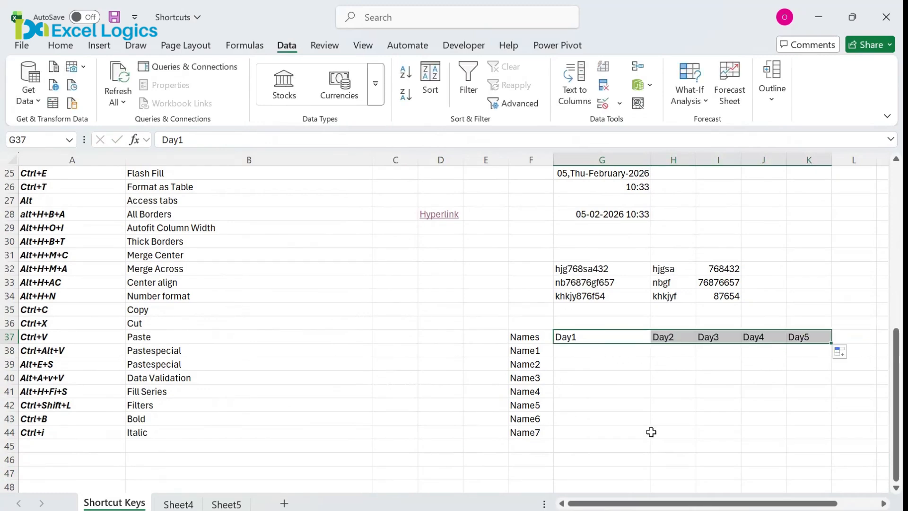
pyautogui.click(609, 351)
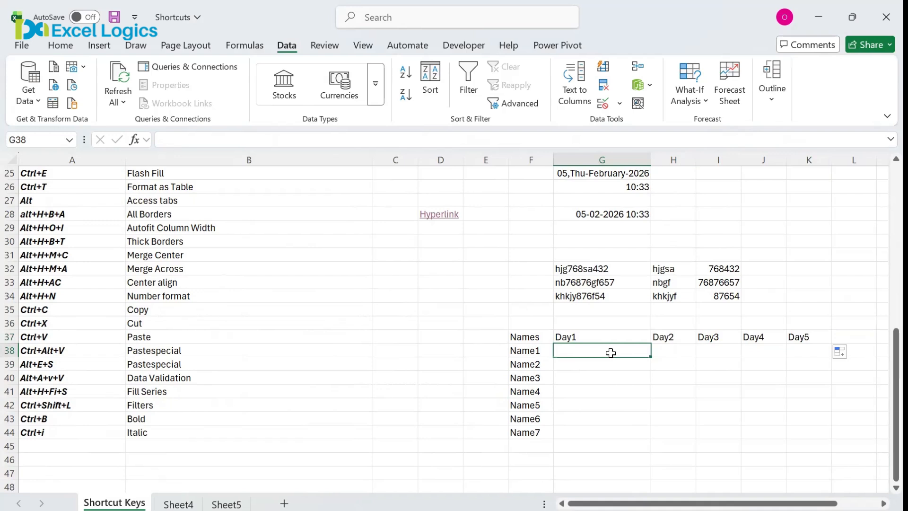
pyautogui.write('=')
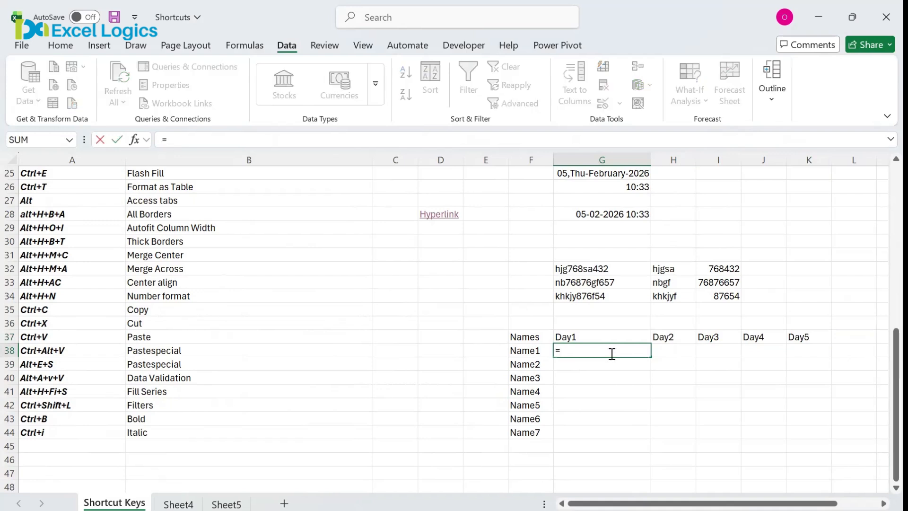
pyautogui.write('randb')
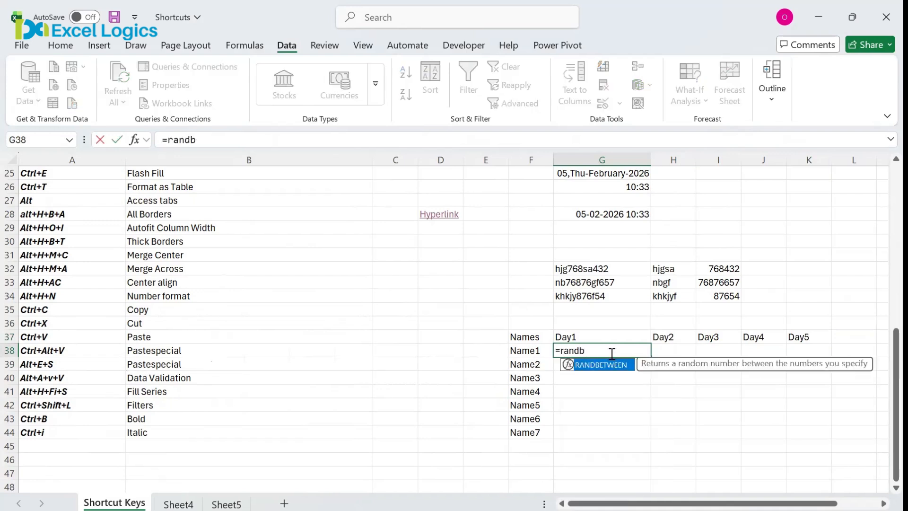
pyautogui.press('Tab')
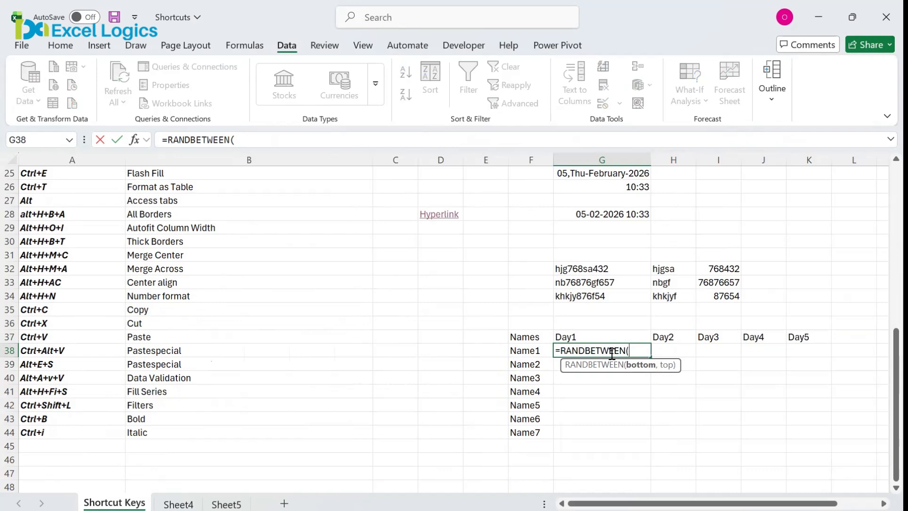
pyautogui.press('BackSpace')
pyautogui.press('Escape')
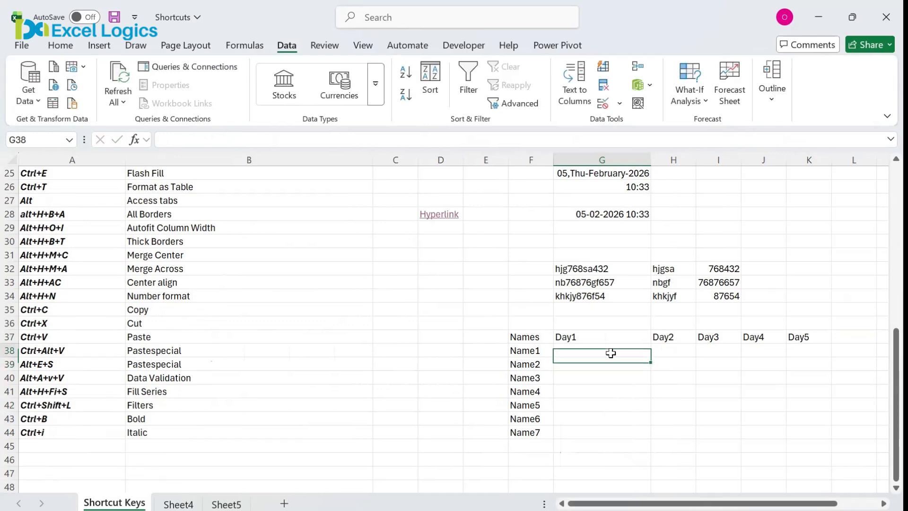
# Enter the formula =RANDBETWEEN(10,100) in G38 as the first Day1 value for Name1.
pyautogui.write('=ra')
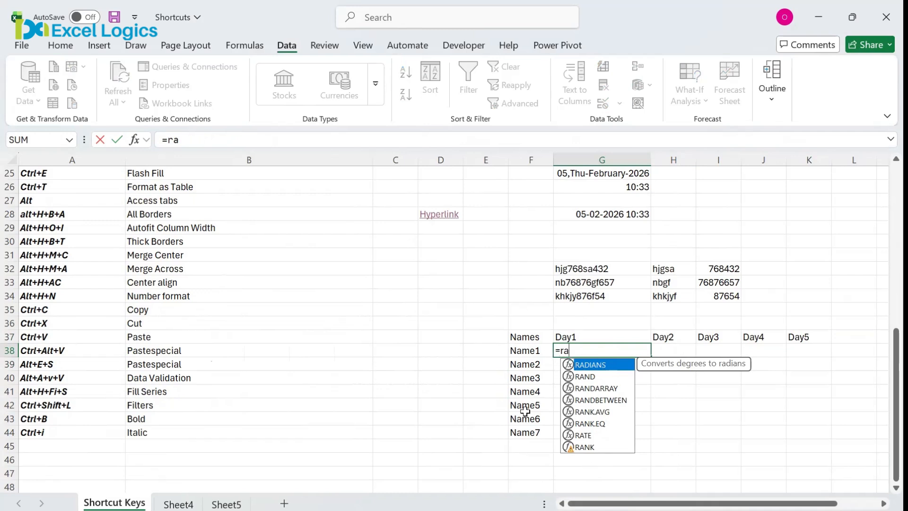
pyautogui.press('Down')
pyautogui.press('Down')
pyautogui.press('Down')
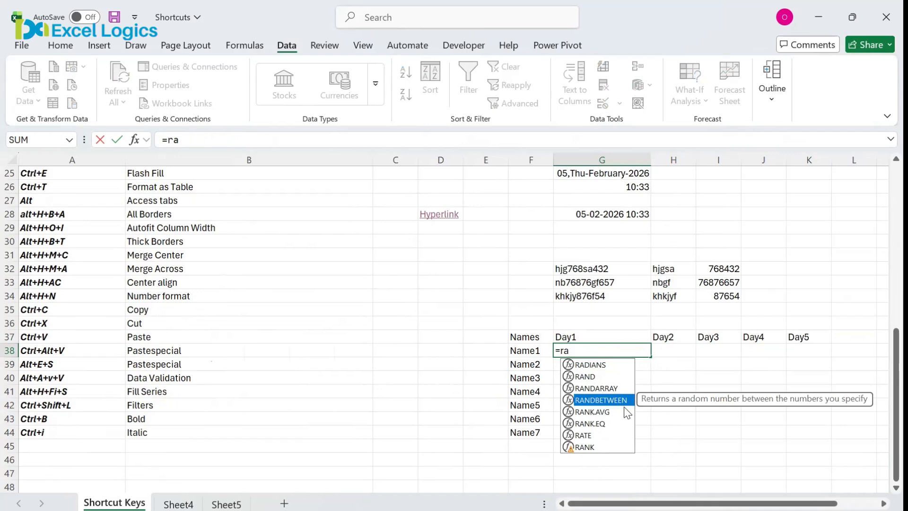
pyautogui.press('Tab')
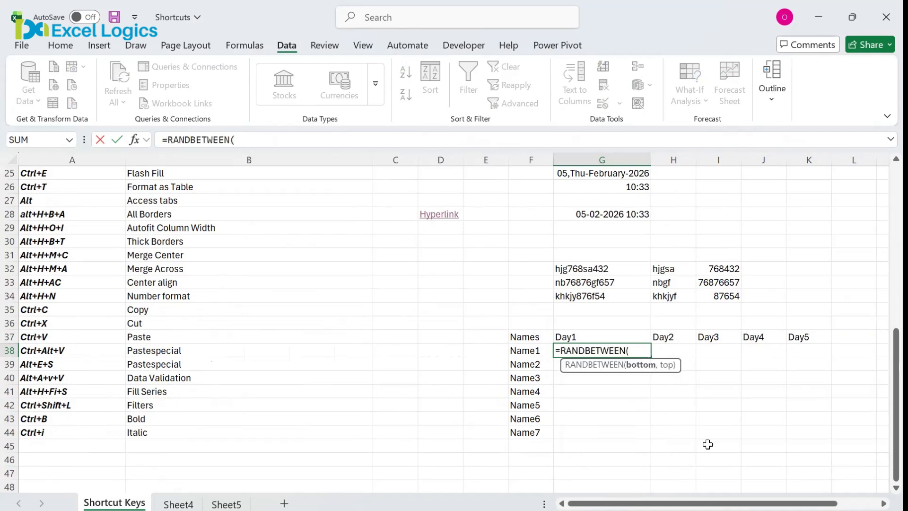
pyautogui.write('10,100')
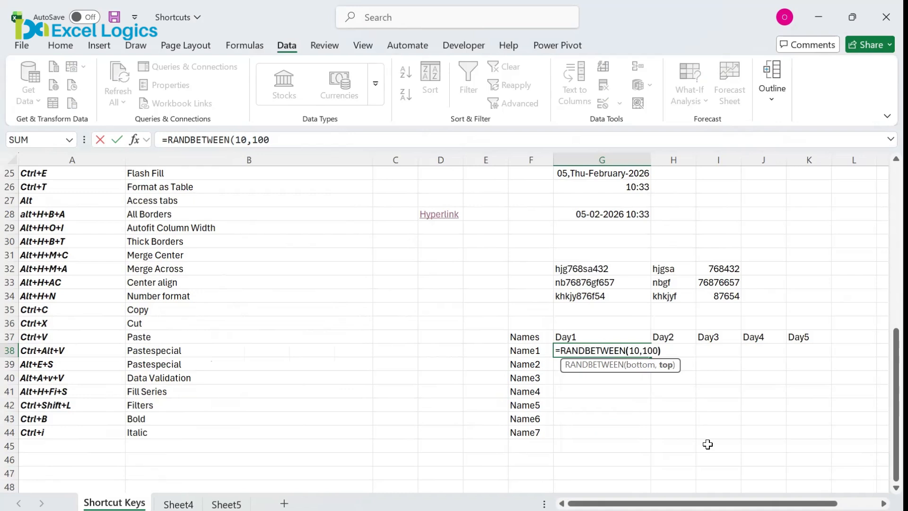
pyautogui.write(')')
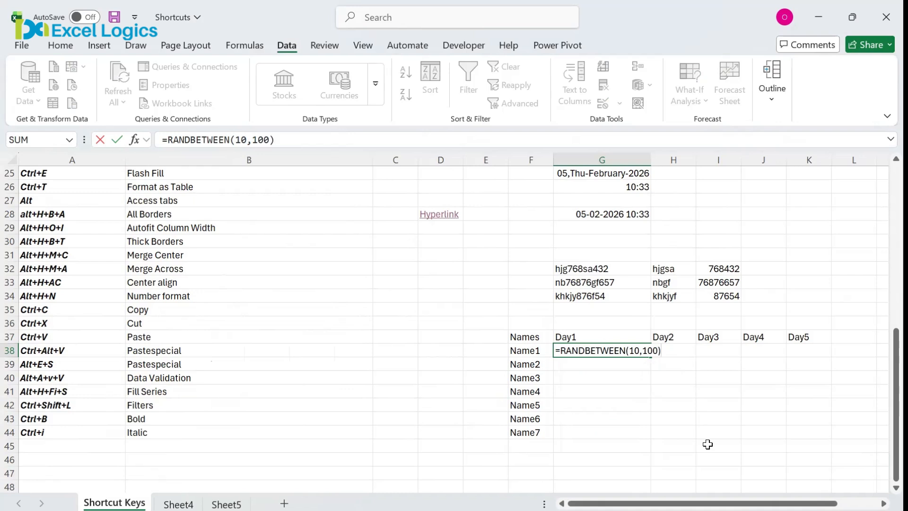
pyautogui.press('Return')
pyautogui.press('Up')
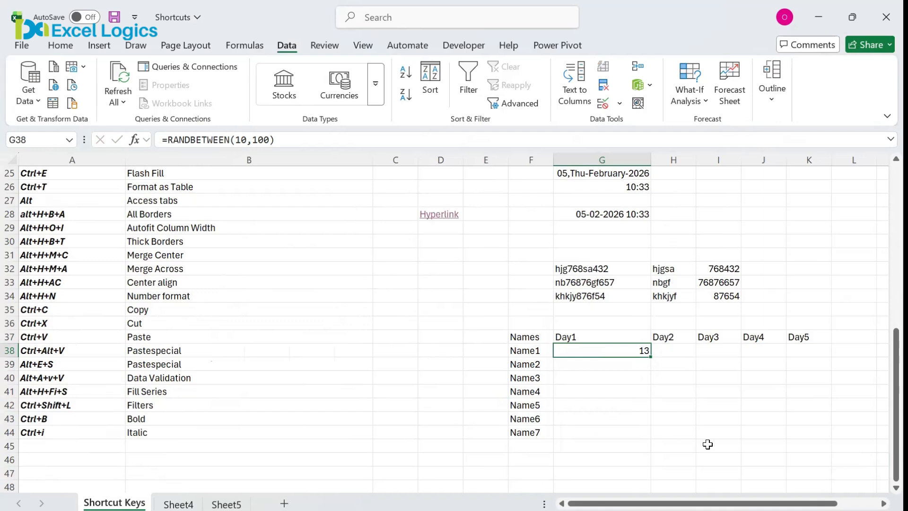
# Fill the RANDBETWEEN formula from G38 down and across the range G38:K44.
pyautogui.hotkey('shift', 'Down')
pyautogui.hotkey('shift', 'Down')
pyautogui.hotkey('shift', 'Down')
pyautogui.hotkey('shift', 'Down')
pyautogui.hotkey('shift', 'Down')
pyautogui.hotkey('shift', 'Down')
pyautogui.hotkey('shift', 'Right')
pyautogui.hotkey('shift', 'Right')
pyautogui.hotkey('shift', 'Right')
pyautogui.hotkey('shift', 'Right')
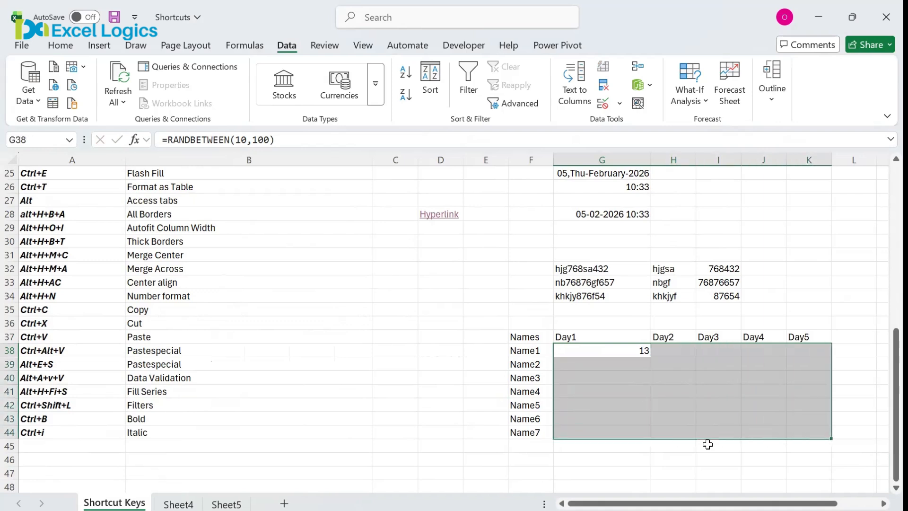
pyautogui.hotkey('ctrl', 'd')
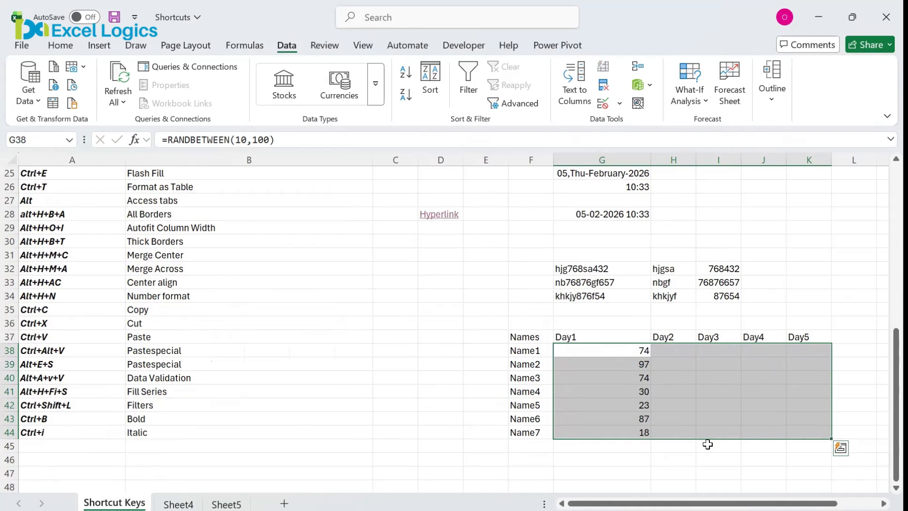
pyautogui.hotkey('ctrl', 'r')
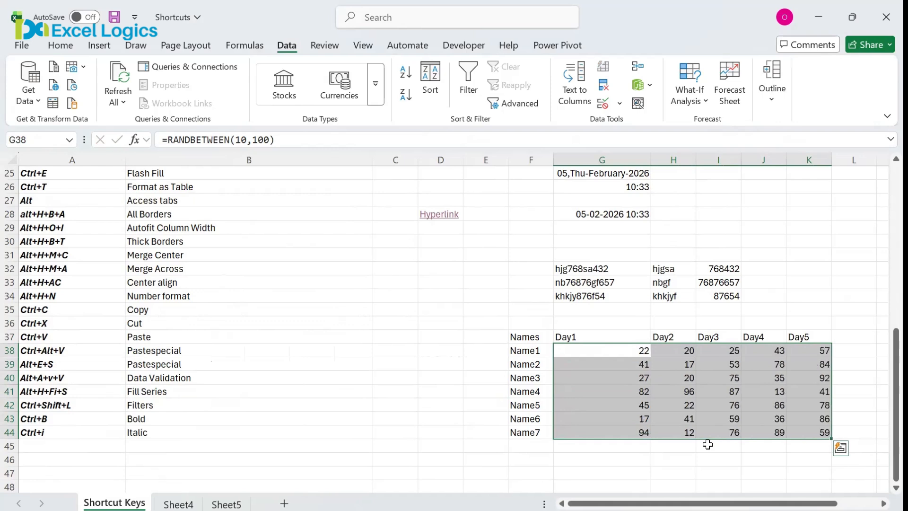
# Enter the test text kjhl in M38 to recalculate the random numbers, and clear it again.
pyautogui.press('Right')
pyautogui.press('Right')
pyautogui.press('Right')
pyautogui.press('Right')
pyautogui.press('Right')
pyautogui.press('Right')
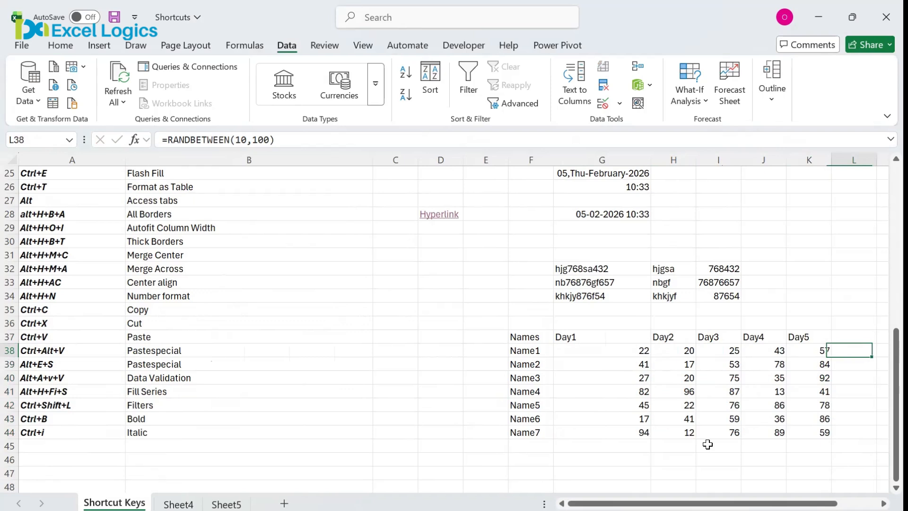
pyautogui.write('kjhl')
pyautogui.press('Return')
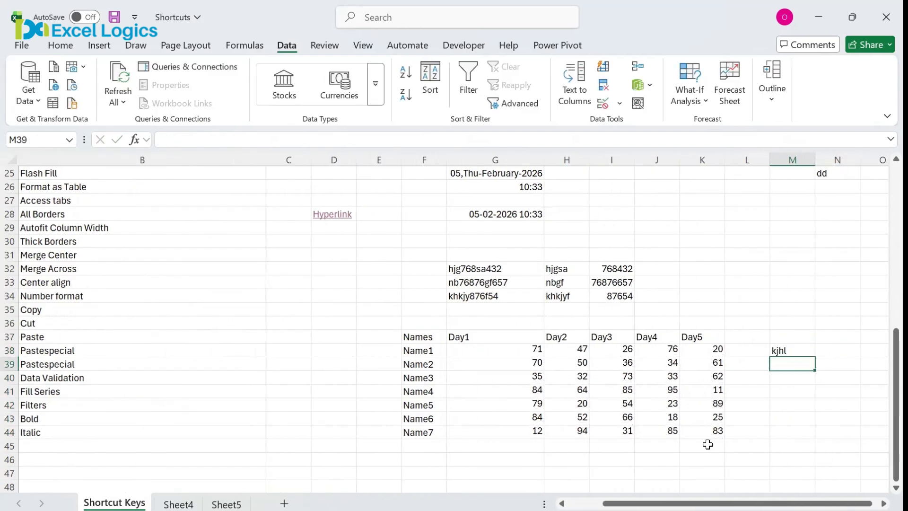
pyautogui.press('Up')
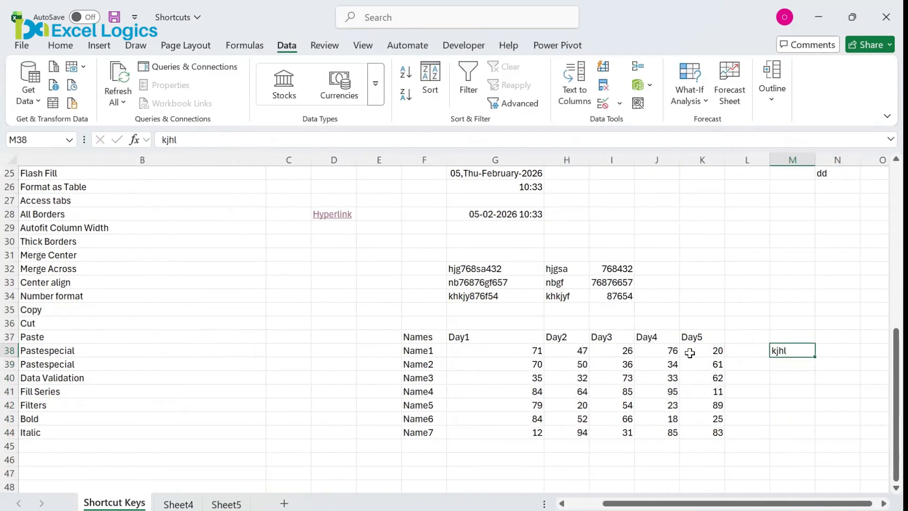
pyautogui.press('Delete')
pyautogui.press('Home')
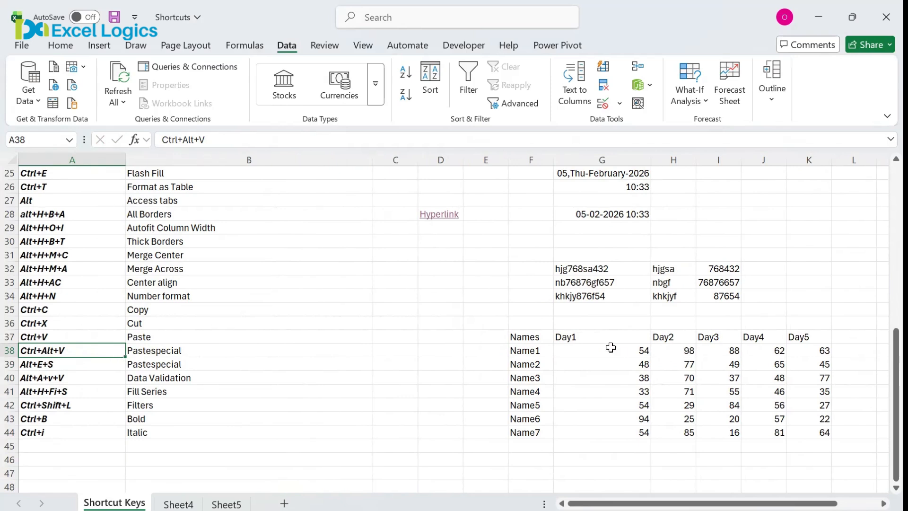
# Replace the random-number formulas in G38:K44 with fixed numbers by copying the range and using Paste Special with Values.
pyautogui.moveTo(608, 347); pyautogui.dragTo(818, 431)
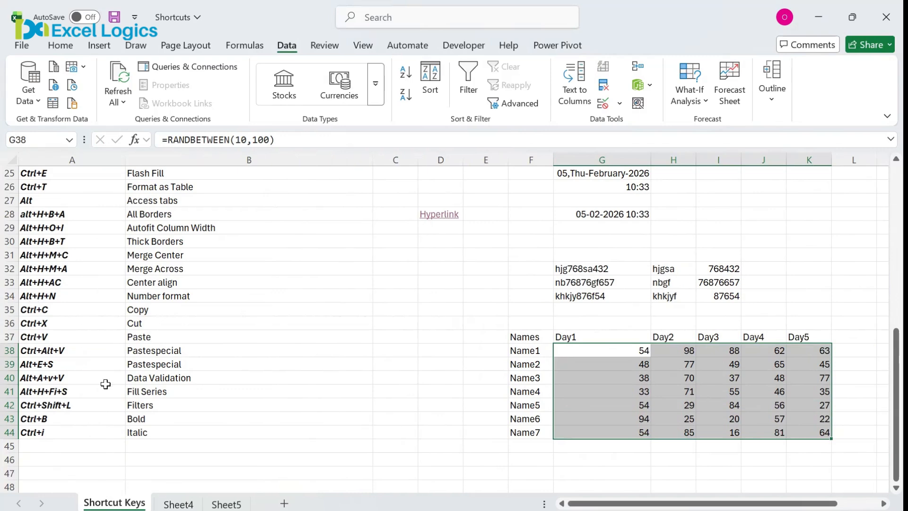
pyautogui.hotkey('ctrl', 'c')
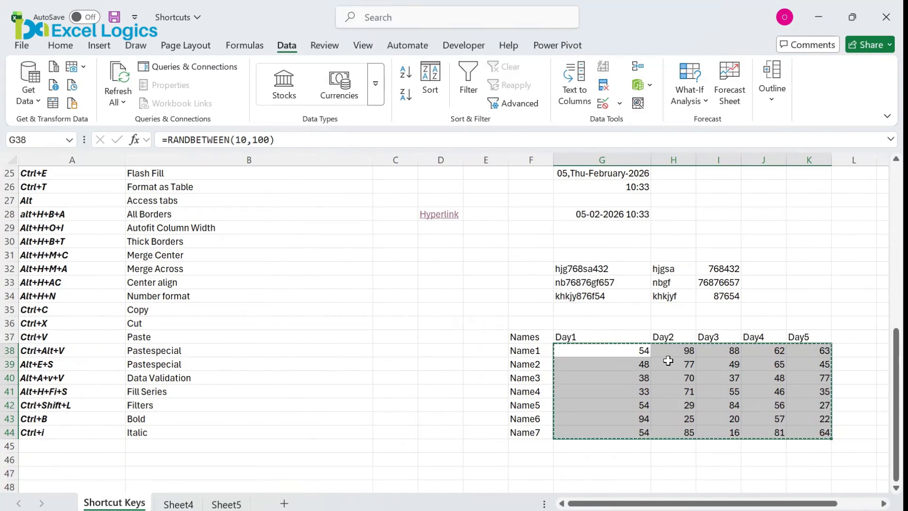
pyautogui.hotkey('ctrl', 'alt', 'v')
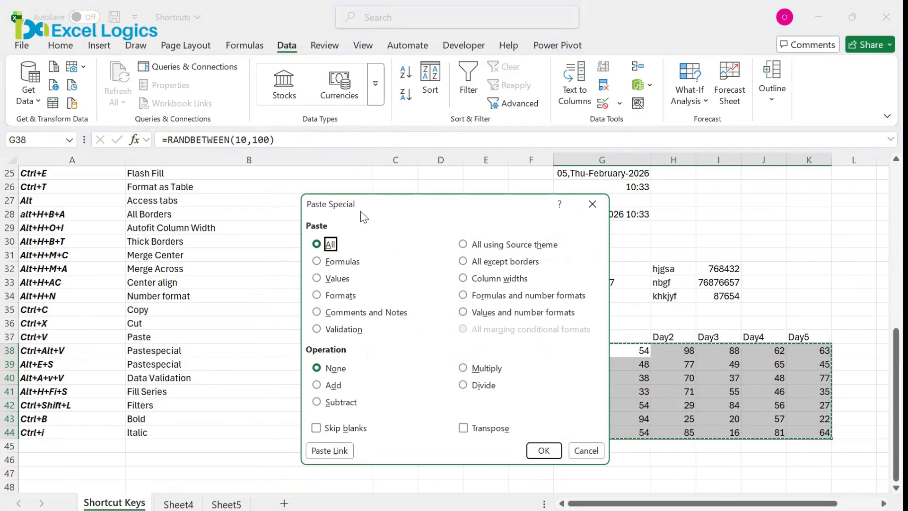
pyautogui.click(323, 279)
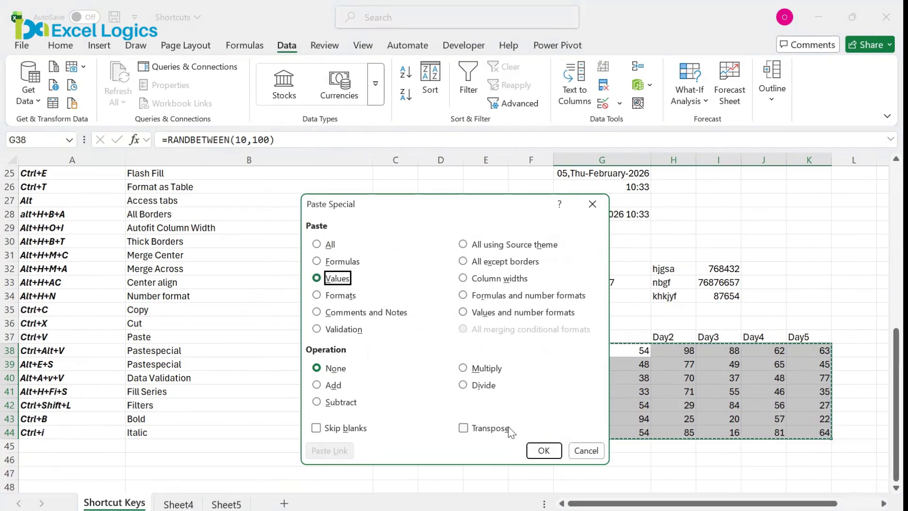
pyautogui.click(544, 452)
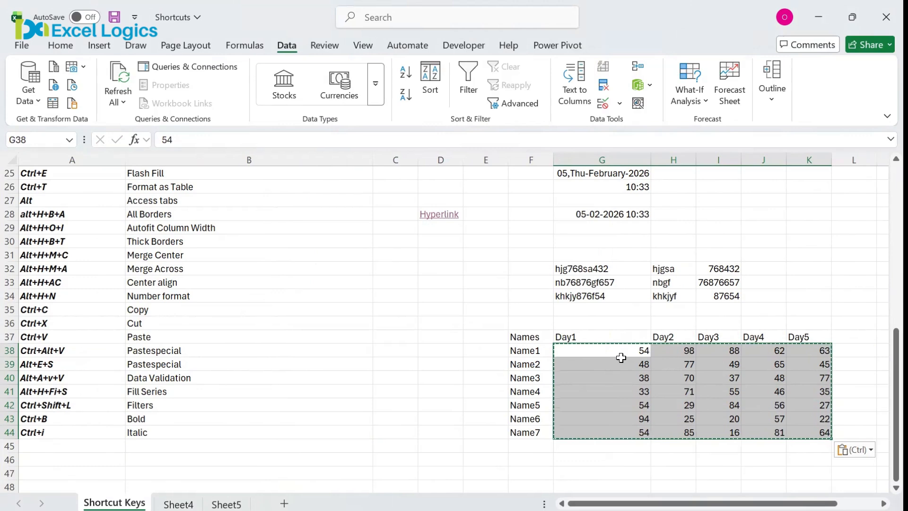
# Check the content of G38, enter the test text kjhkj in G47 to test for recalculation, and clear it again.
pyautogui.press('Up')
pyautogui.click(602, 350)
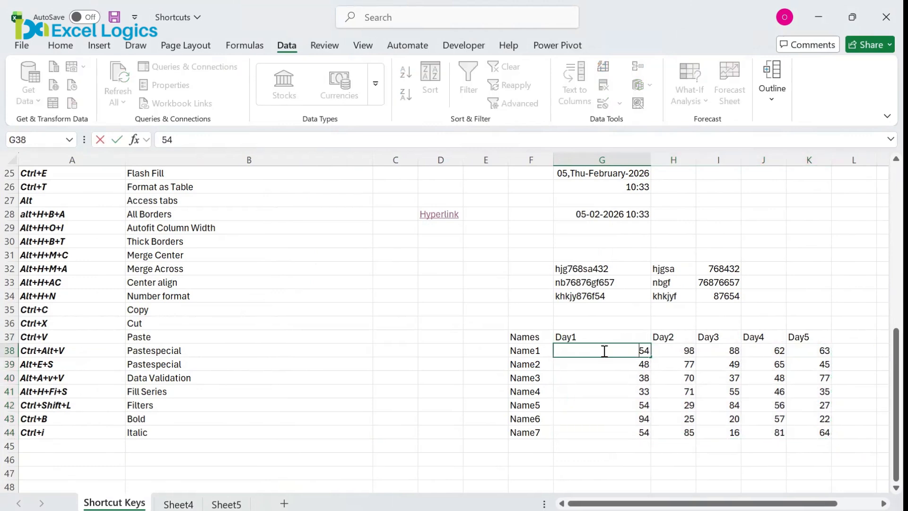
pyautogui.click(577, 476)
pyautogui.write('kjhkj')
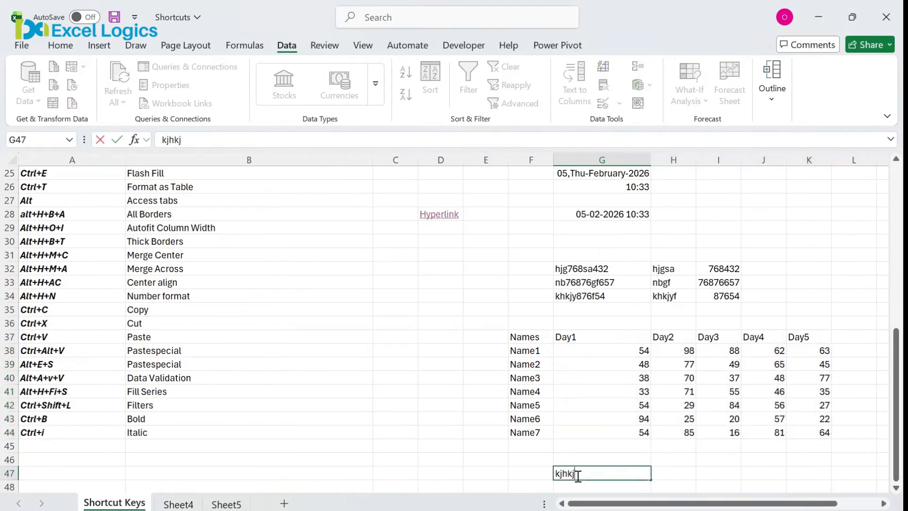
pyautogui.press('Return')
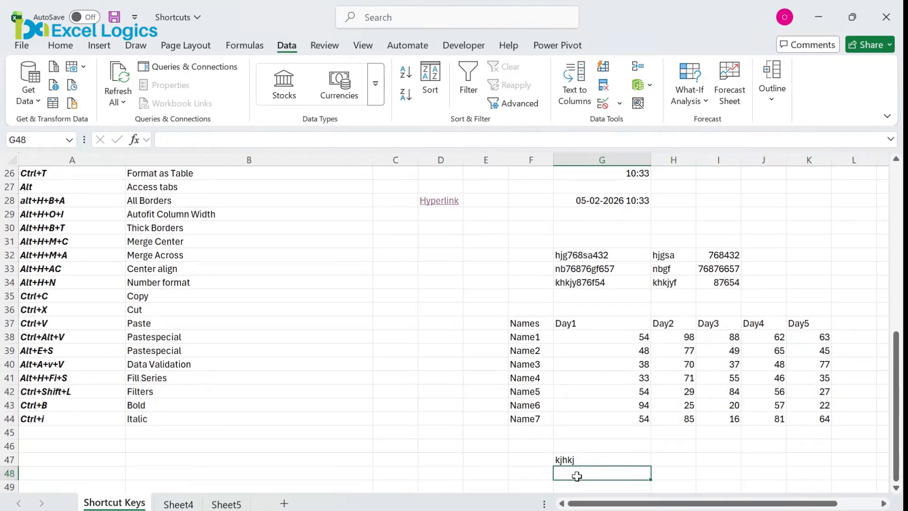
pyautogui.click(598, 456)
pyautogui.press('Delete')
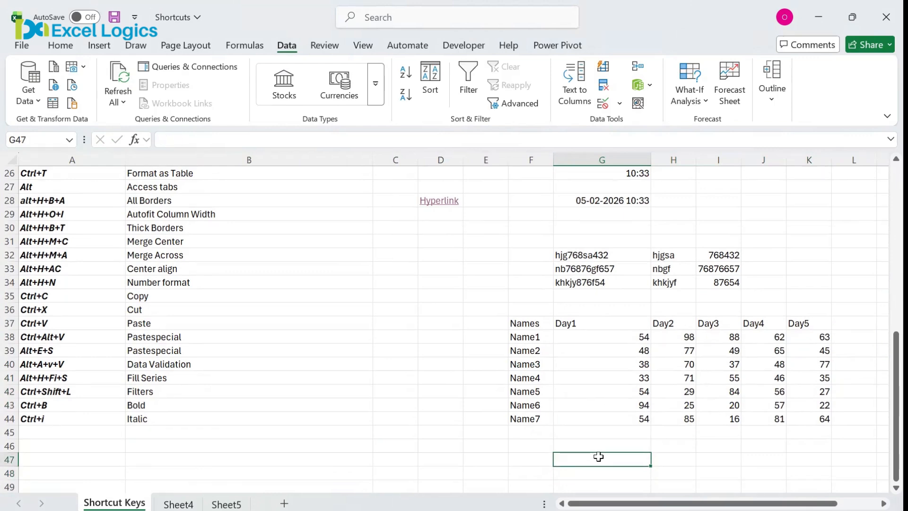
# Copy the sample data in F37:K44 and paste a duplicate starting at F48.
pyautogui.moveTo(537, 325); pyautogui.dragTo(813, 425)
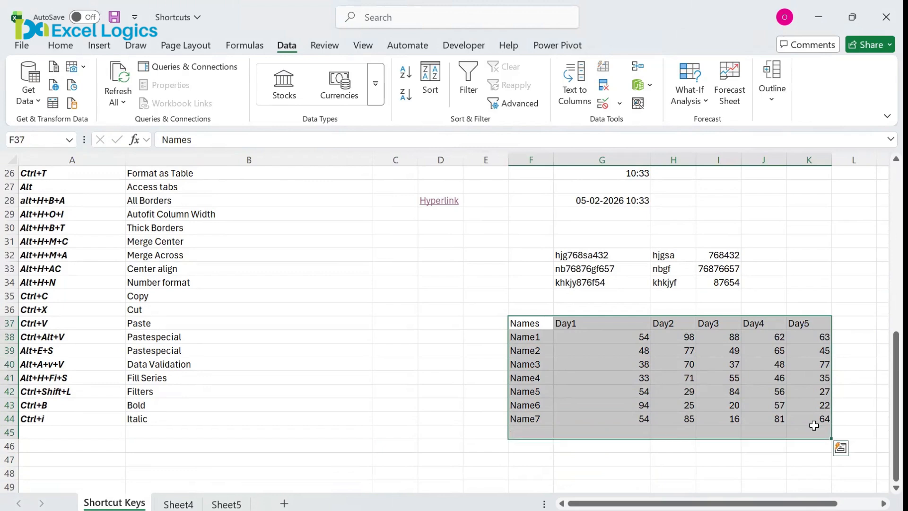
pyautogui.click(471, 326)
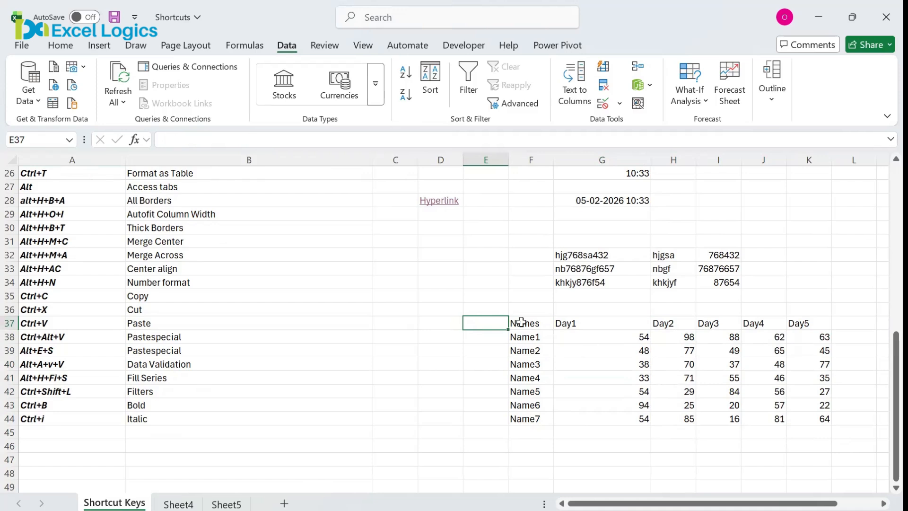
pyautogui.moveTo(521, 322); pyautogui.dragTo(831, 421)
pyautogui.hotkey('ctrl', 'c')
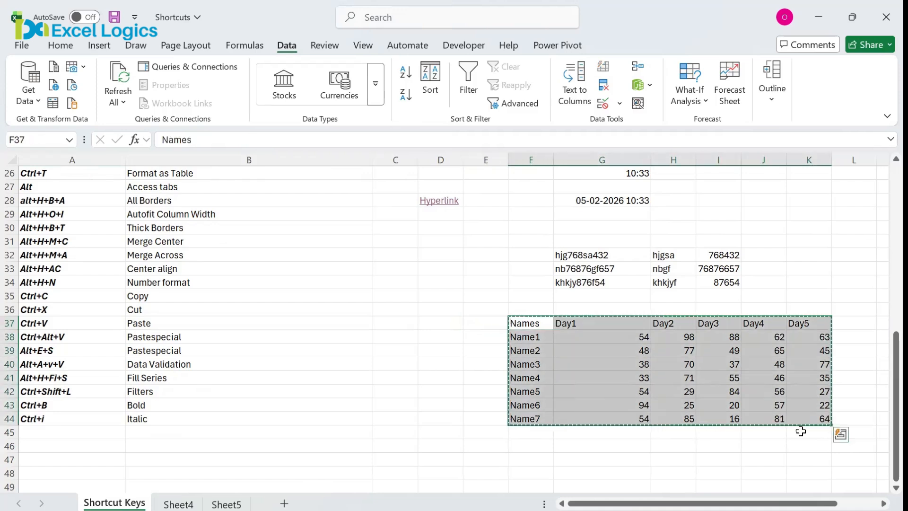
pyautogui.click(538, 470)
pyautogui.hotkey('ctrl', 'v')
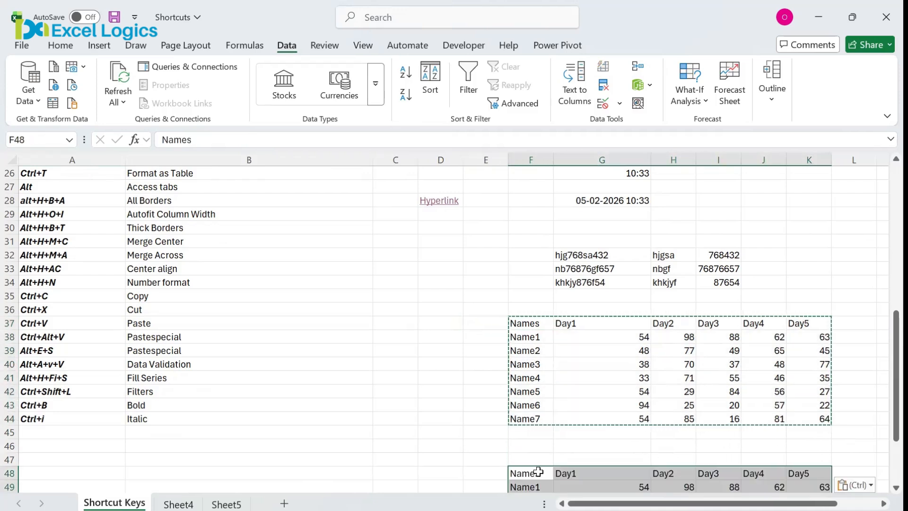
pyautogui.press('Escape')
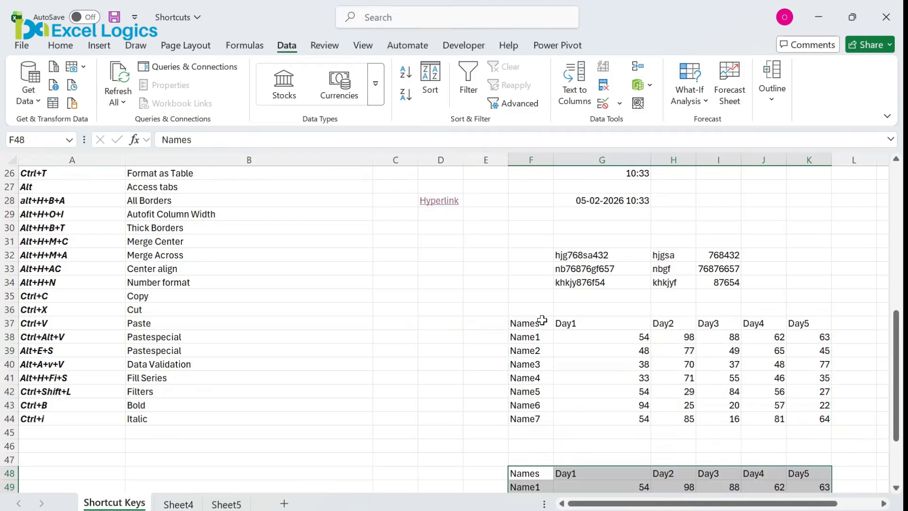
# Format F37:K44 as a table with the My table has headers option off, and undo the table.
pyautogui.click(643, 387)
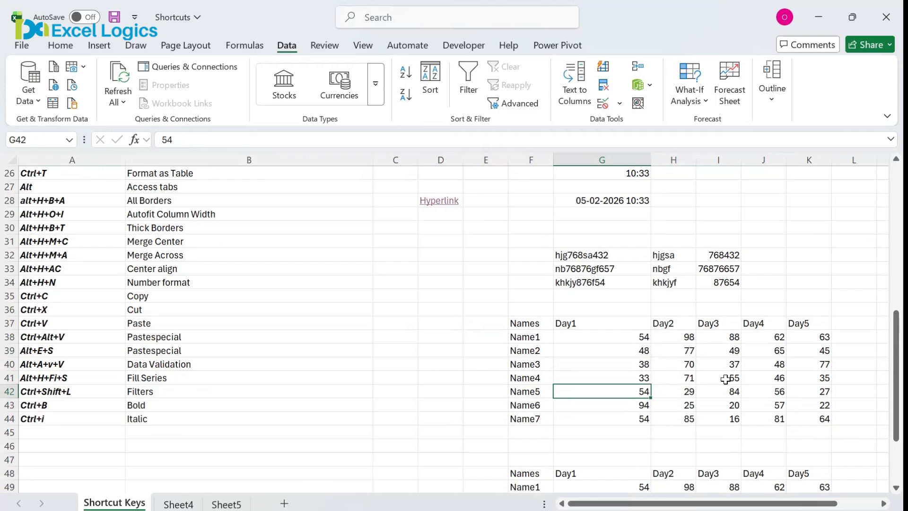
pyautogui.click(685, 376)
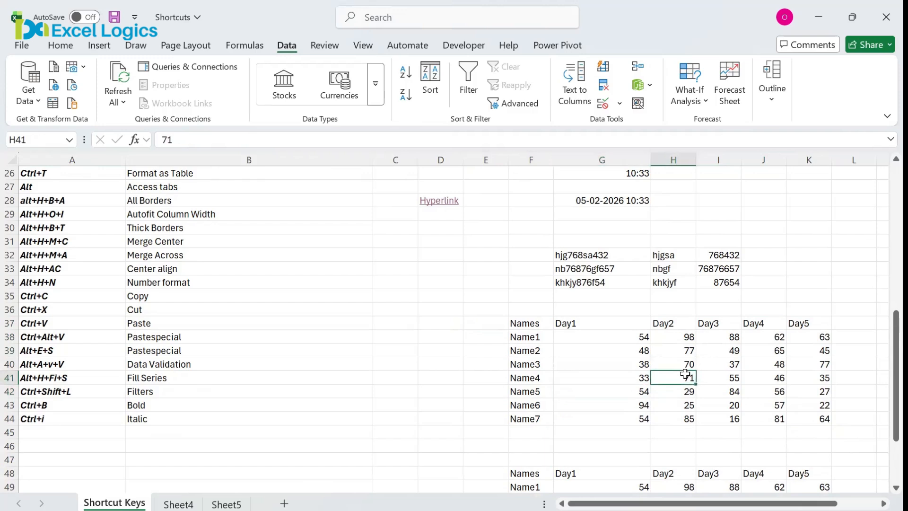
pyautogui.hotkey('ctrl', 't')
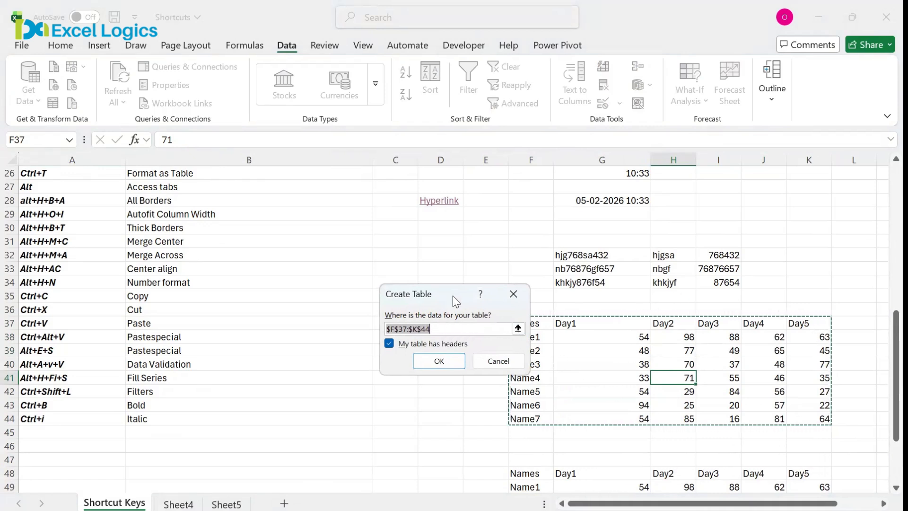
pyautogui.moveTo(402, 283); pyautogui.dragTo(274, 254)
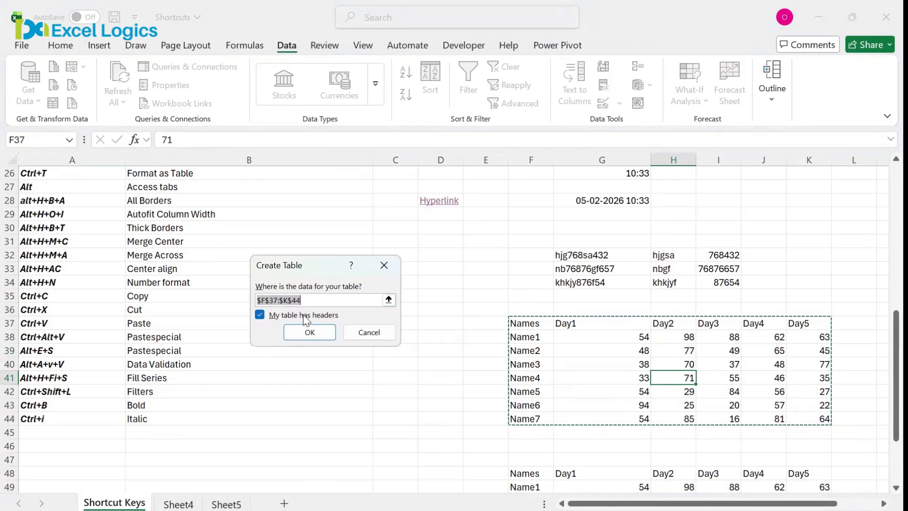
pyautogui.click(260, 315)
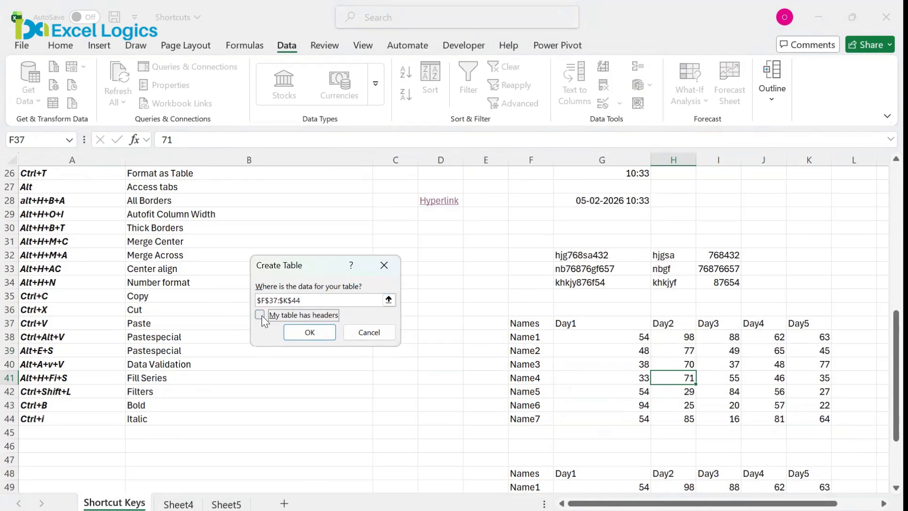
pyautogui.click(308, 333)
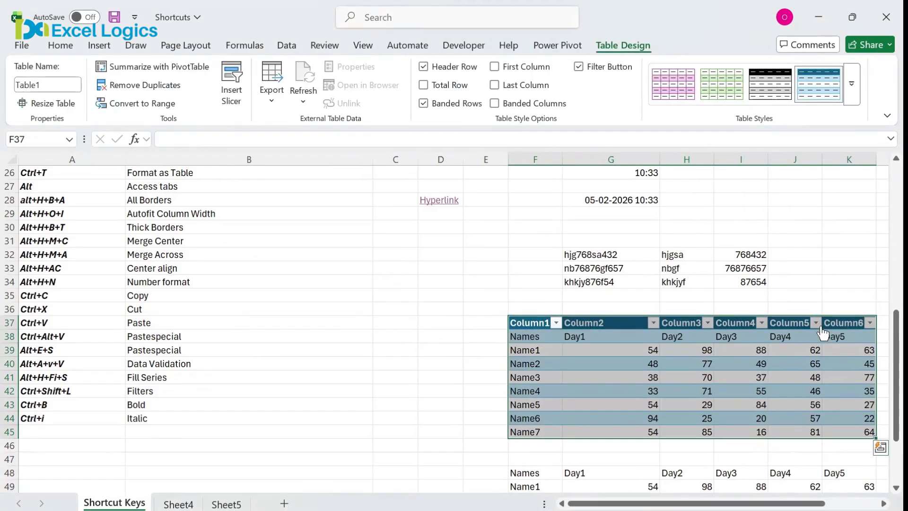
pyautogui.hotkey('ctrl', 'z')
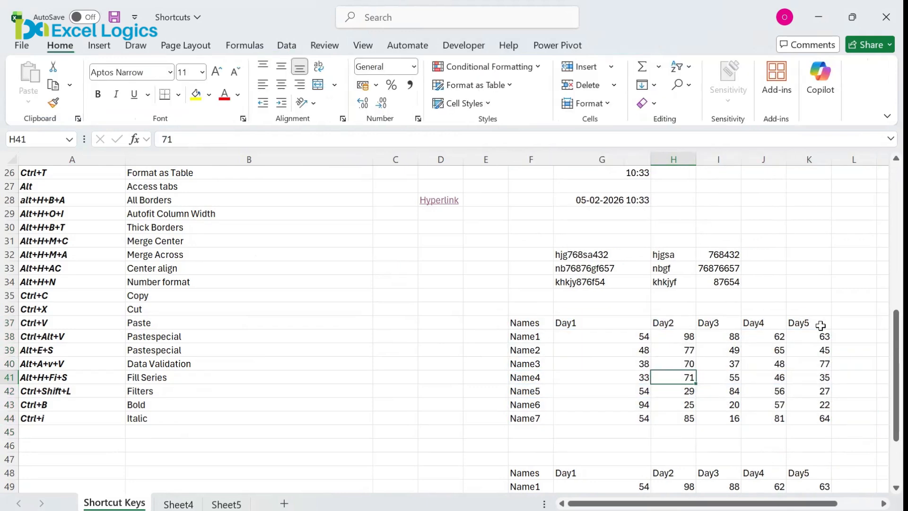
# Format the data range F37:K44 as a table with the My table has headers option on.
pyautogui.hotkey('ctrl', 't')
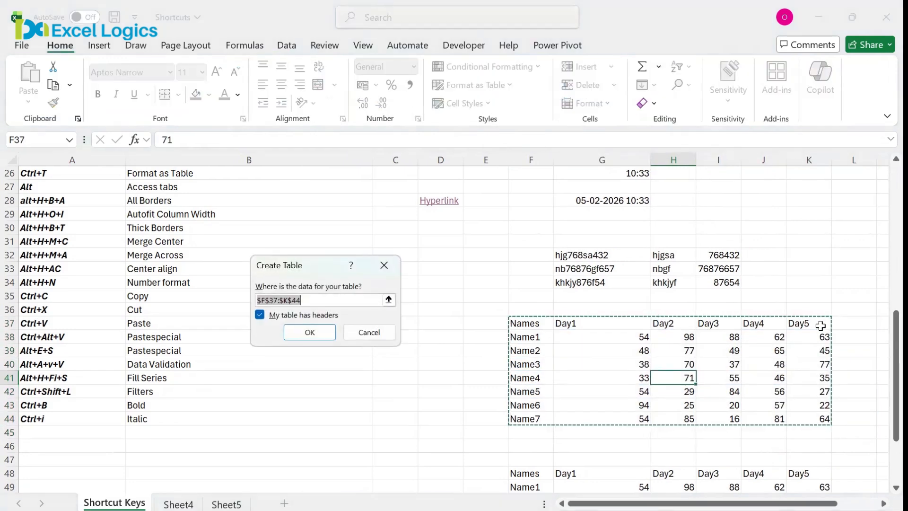
pyautogui.click(311, 333)
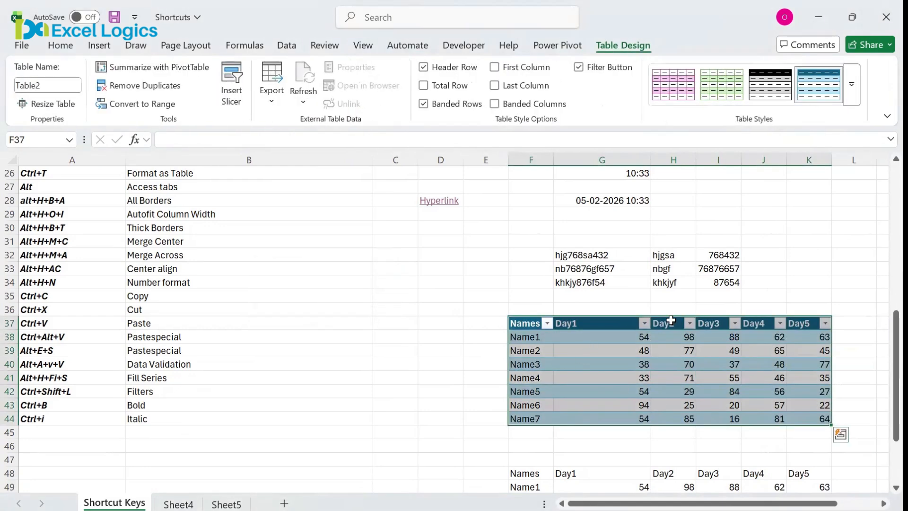
pyautogui.click(690, 349)
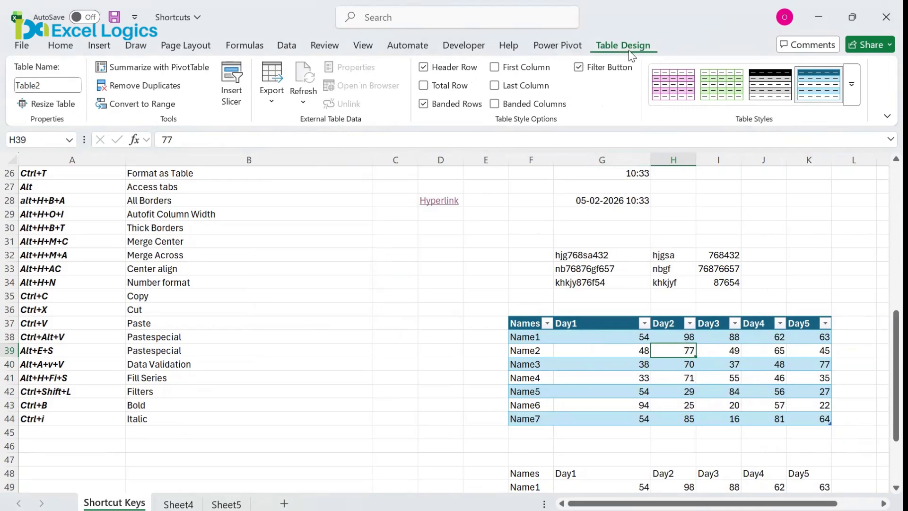
pyautogui.click(430, 283)
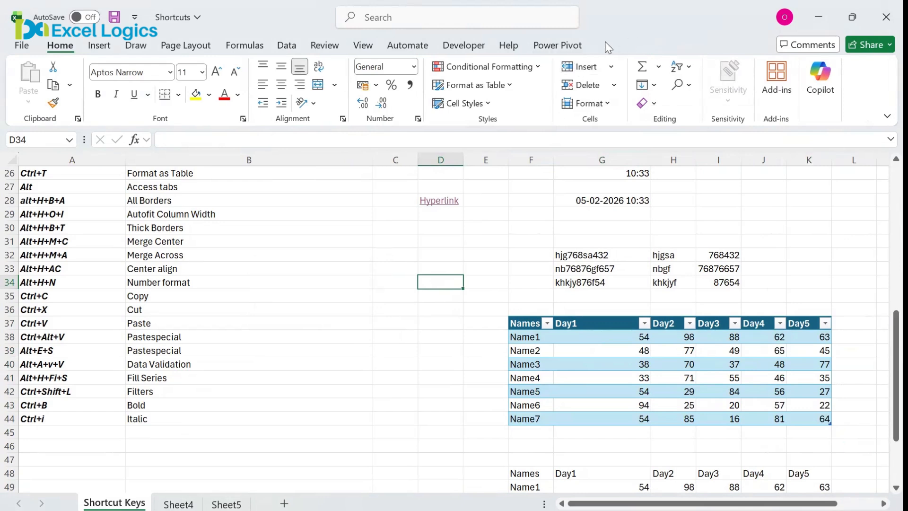
# Apply All Borders to the duplicate data in F48:K55.
pyautogui.click(145, 187)
pyautogui.click(220, 258)
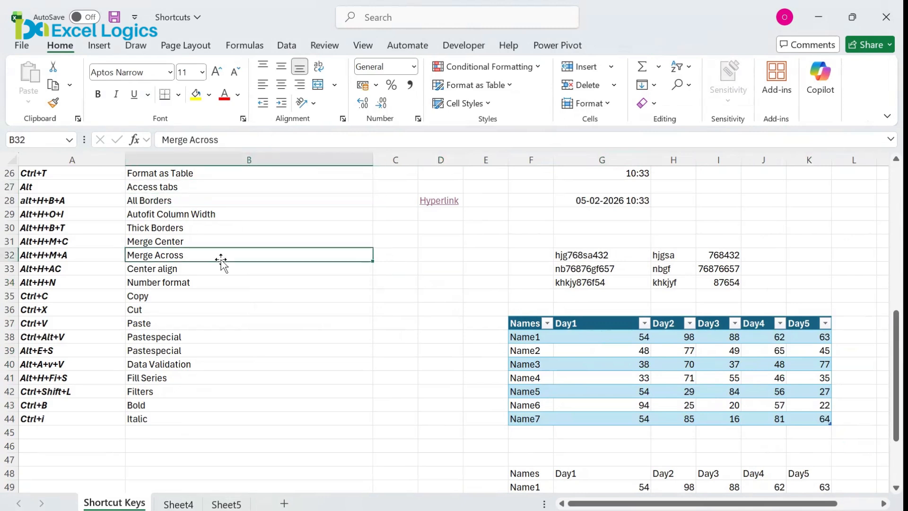
pyautogui.press('Down')
pyautogui.press('Down')
pyautogui.press('Down')
pyautogui.press('Down')
pyautogui.press('Down')
pyautogui.press('Down')
pyautogui.press('Down')
pyautogui.press('Down')
pyautogui.press('Down')
pyautogui.press('Down')
pyautogui.press('Down')
pyautogui.press('Down')
pyautogui.press('Down')
pyautogui.press('Down')
pyautogui.press('Down')
pyautogui.press('Down')
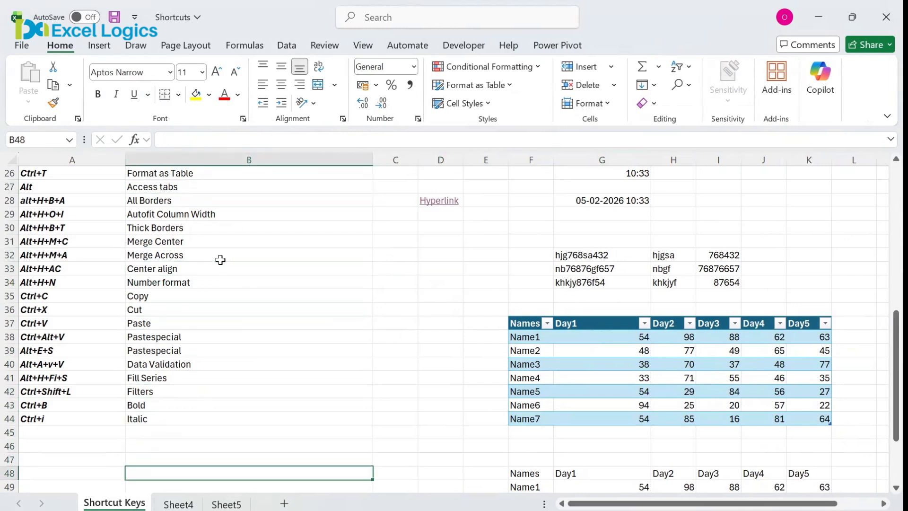
pyautogui.press('Down')
pyautogui.press('Down')
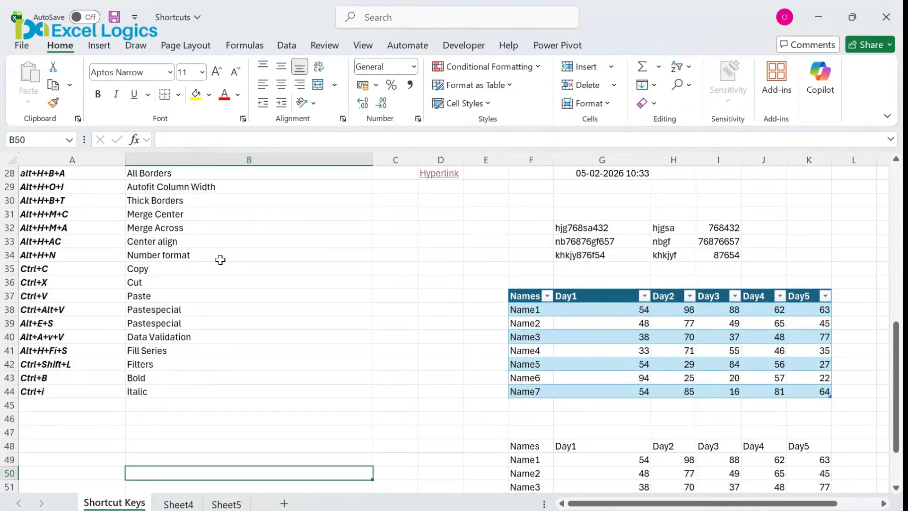
pyautogui.click(541, 434)
pyautogui.press('Down')
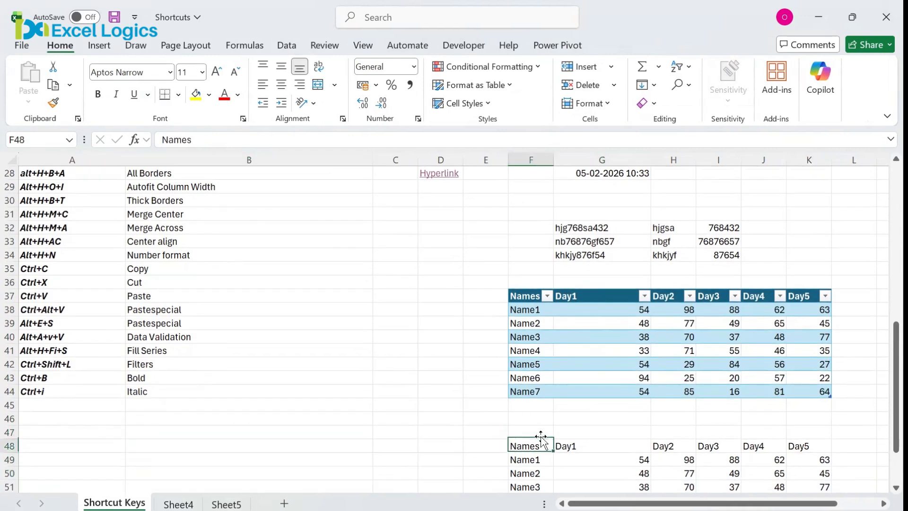
pyautogui.press('Down')
pyautogui.scroll(-3, 539, 432)
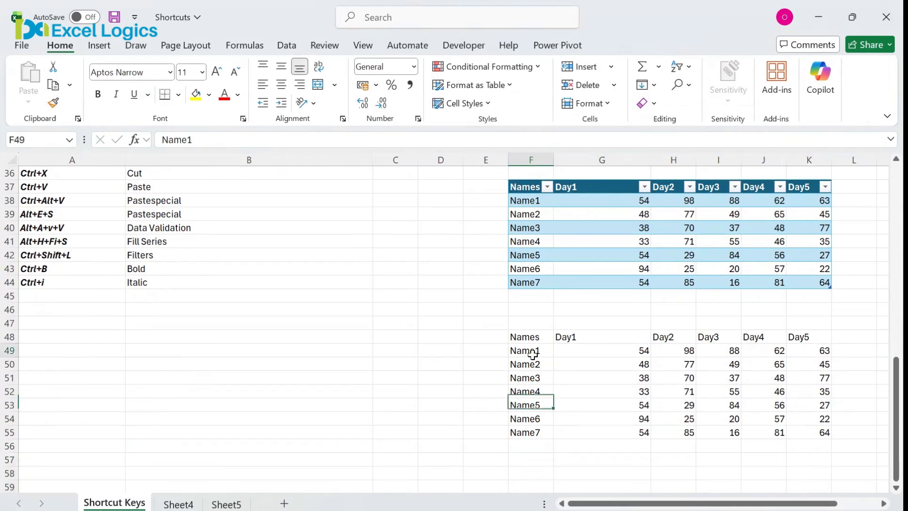
pyautogui.click(620, 380)
pyautogui.hotkey('ctrl', 'a')
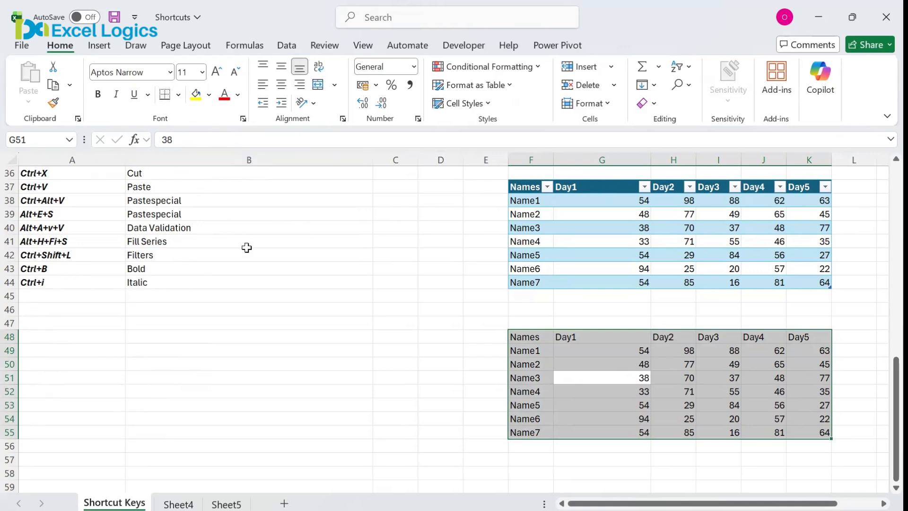
pyautogui.press('alt')
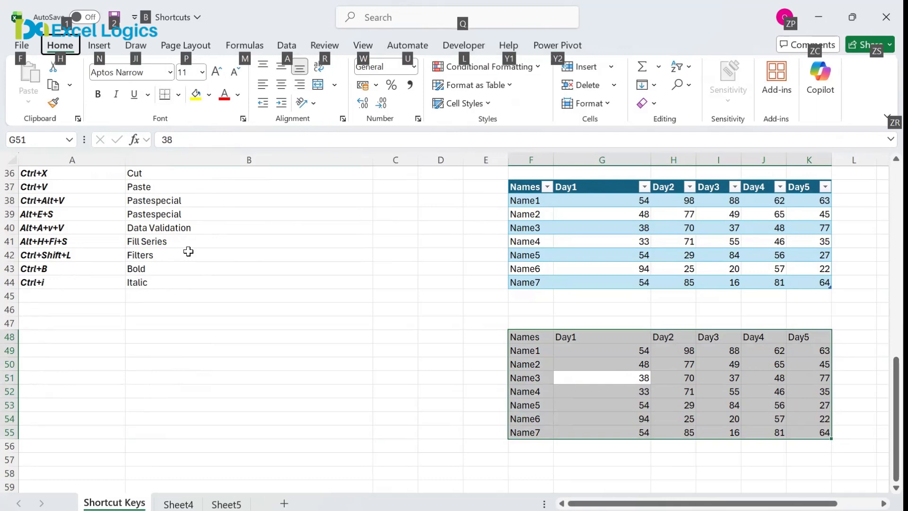
pyautogui.press('h')
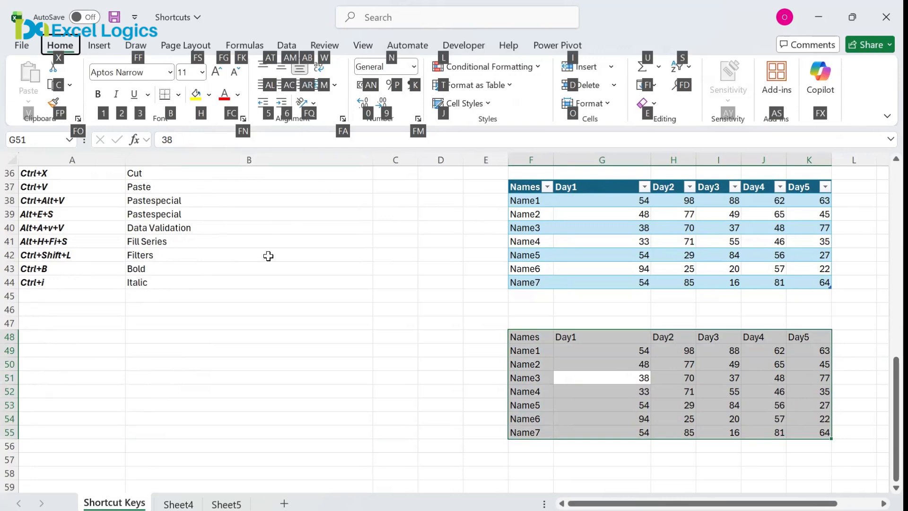
pyautogui.press('b')
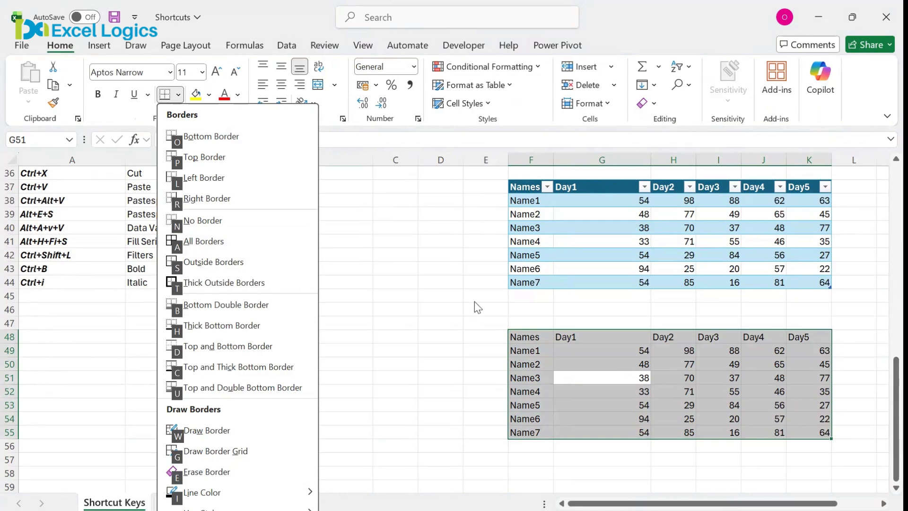
pyautogui.press('a')
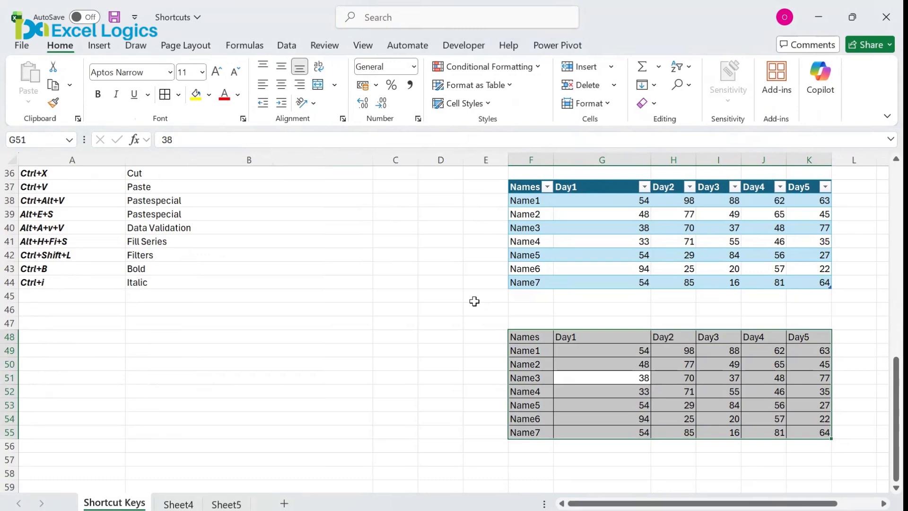
pyautogui.click(384, 422)
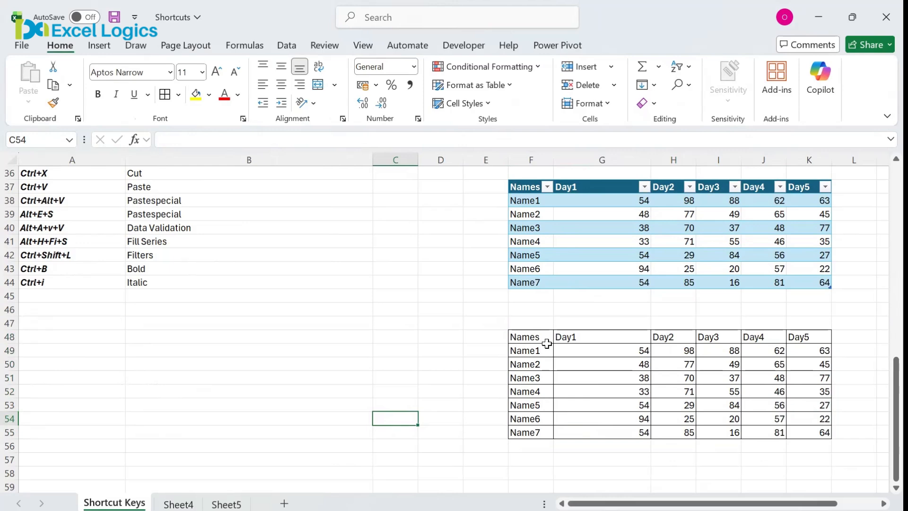
# Apply Thick Outside Borders around the duplicate data in F48:K55.
pyautogui.moveTo(547, 343); pyautogui.dragTo(804, 428)
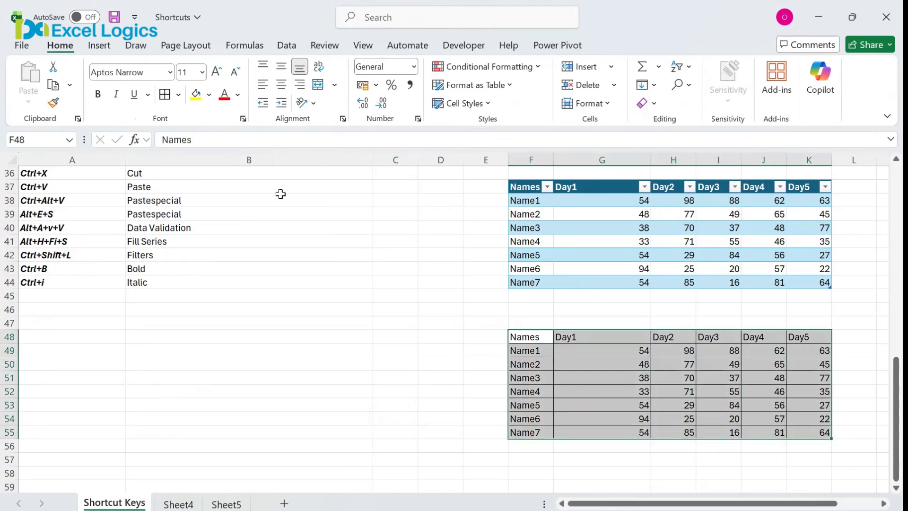
pyautogui.click(179, 95)
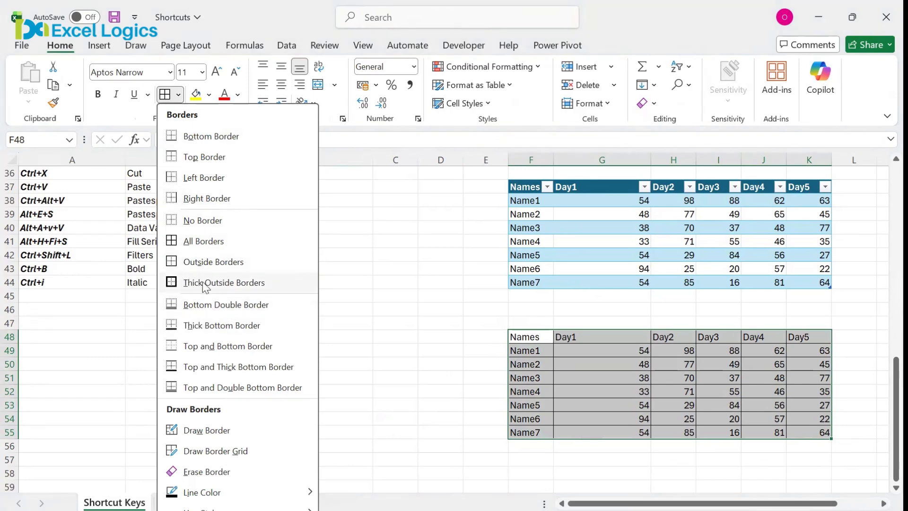
pyautogui.click(204, 284)
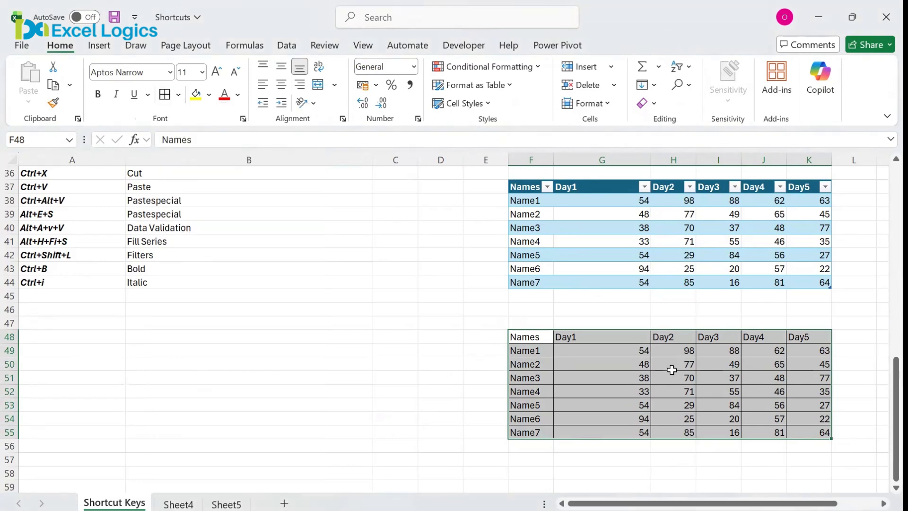
pyautogui.press('alt')
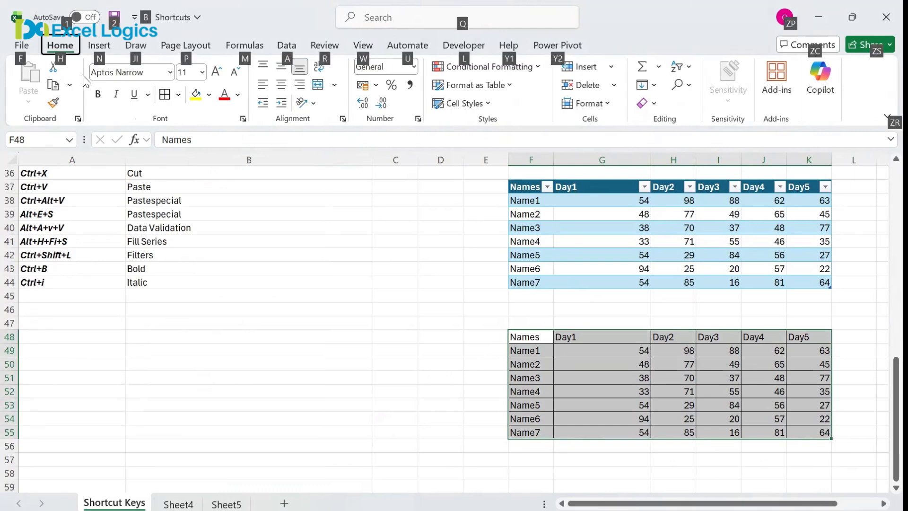
pyautogui.press('h')
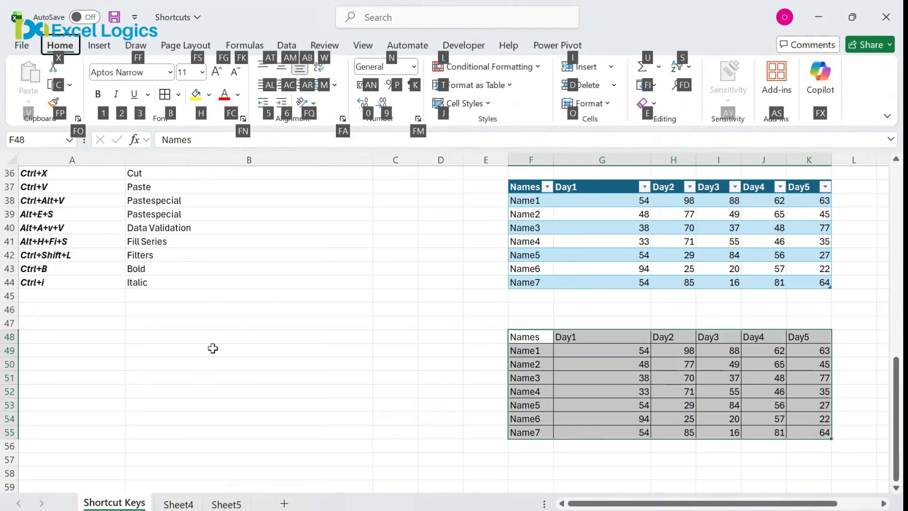
pyautogui.press('b')
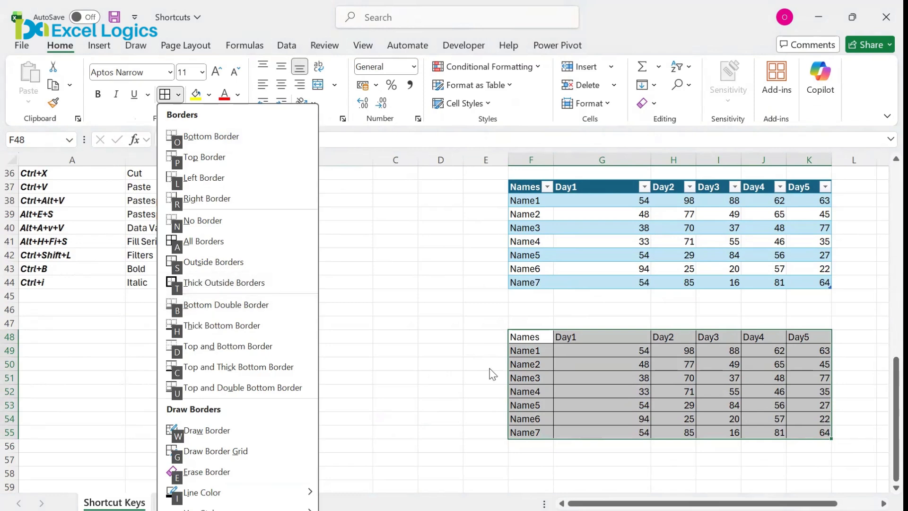
pyautogui.press('t')
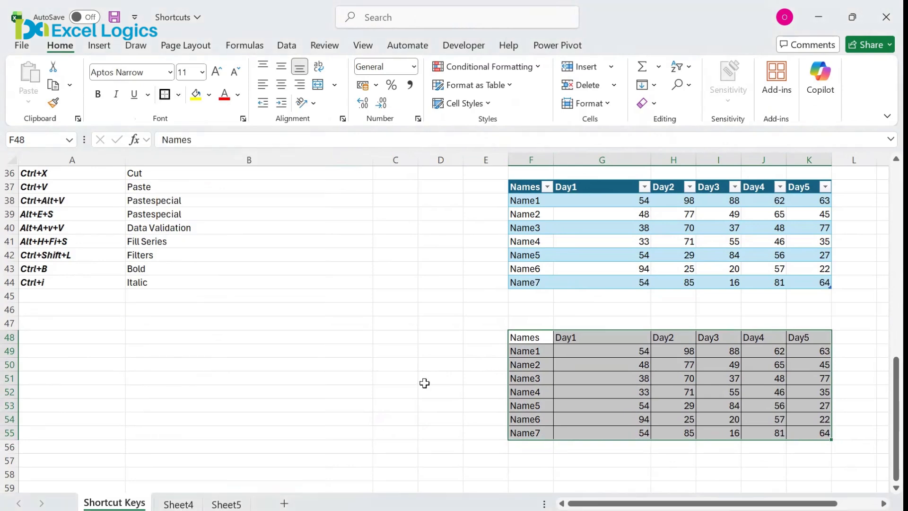
pyautogui.click(388, 391)
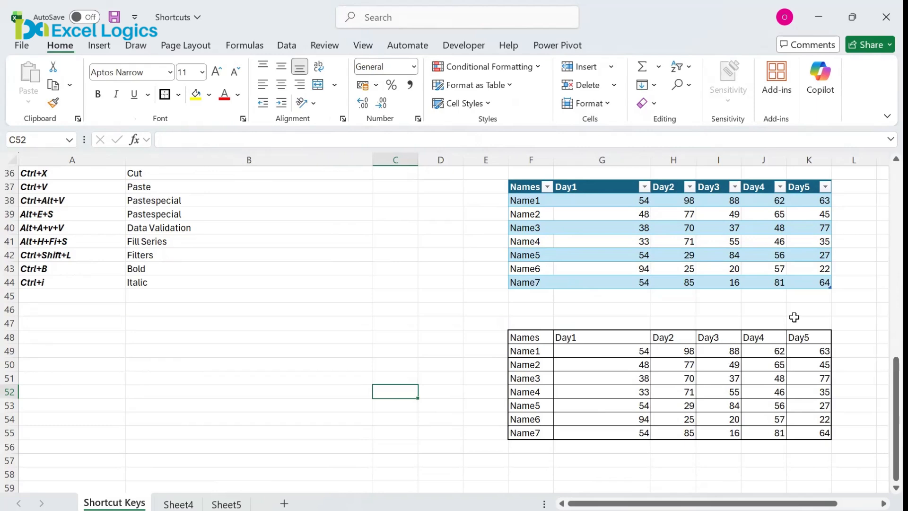
# Review the All Borders, Autofit Column Width and Thick Borders entries in rows 28 to 30 of the shortcut list.
pyautogui.press('Left')
pyautogui.press('Left')
pyautogui.press('Up')
pyautogui.press('Up')
pyautogui.press('Up')
pyautogui.press('Up')
pyautogui.press('Up')
pyautogui.press('Up')
pyautogui.press('Up')
pyautogui.press('Up')
pyautogui.press('Up')
pyautogui.press('Up')
pyautogui.press('Up')
pyautogui.press('Up')
pyautogui.press('Up')
pyautogui.press('Up')
pyautogui.press('Up')
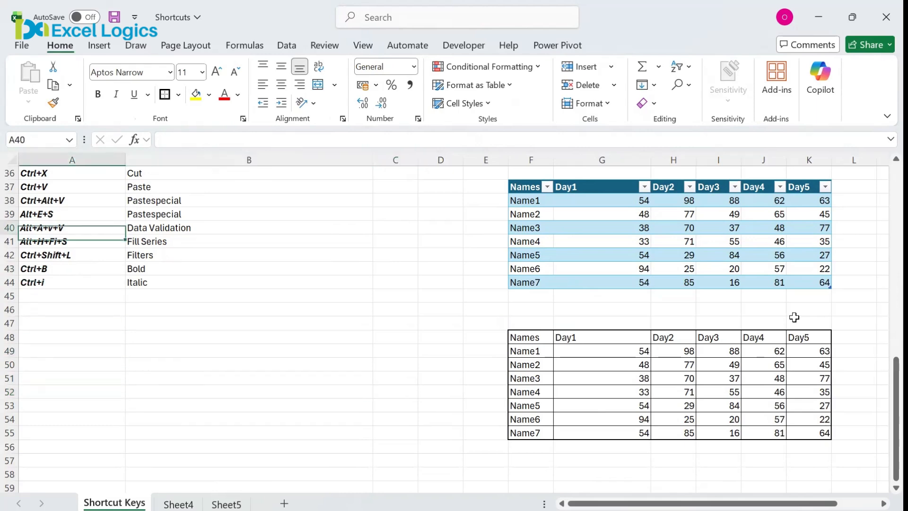
pyautogui.press('Up')
pyautogui.press('Up')
pyautogui.press('Up')
pyautogui.press('Up')
pyautogui.press('Up')
pyautogui.press('Up')
pyautogui.press('Up')
pyautogui.press('Up')
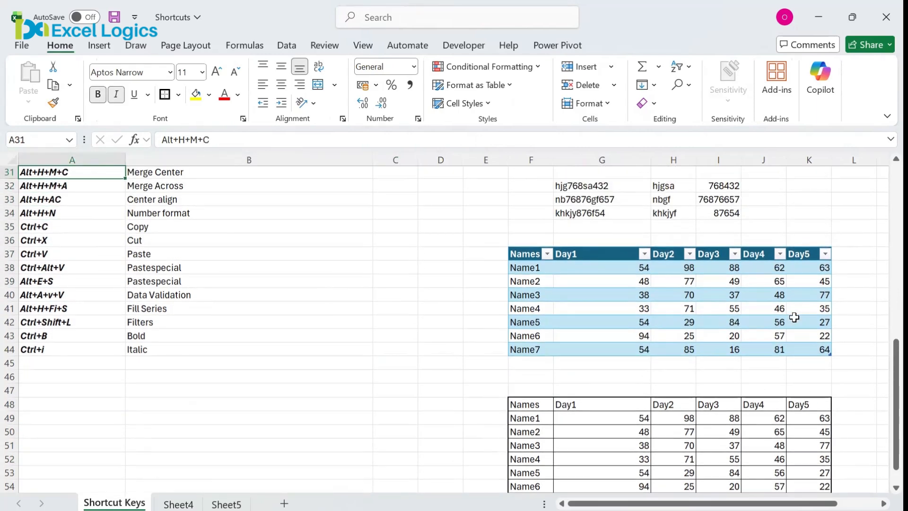
pyautogui.press('Up')
pyautogui.press('Up')
pyautogui.press('Up')
pyautogui.press('Down')
pyautogui.press('Down')
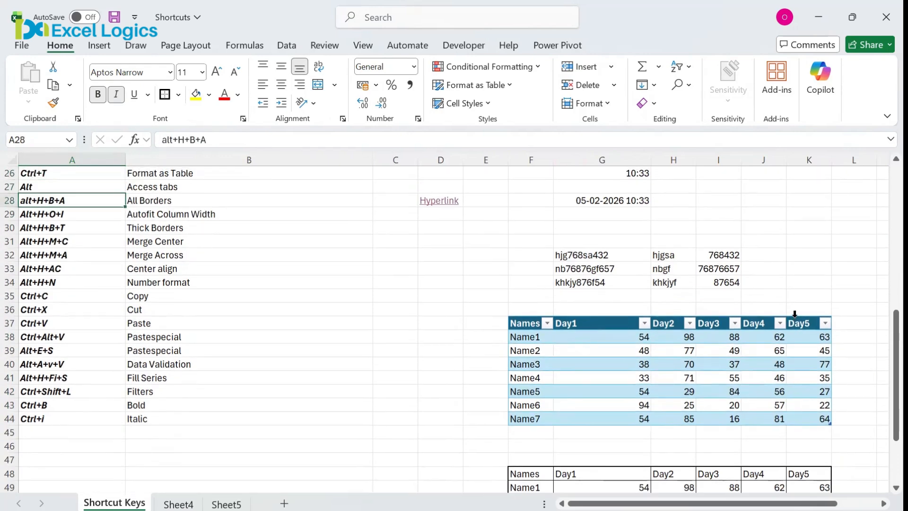
pyautogui.press('Down')
pyautogui.press('Down')
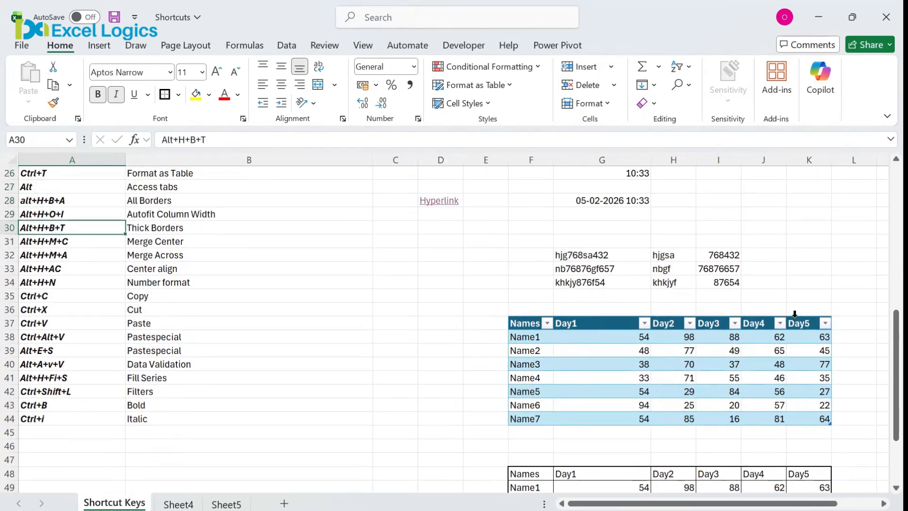
pyautogui.press('Up')
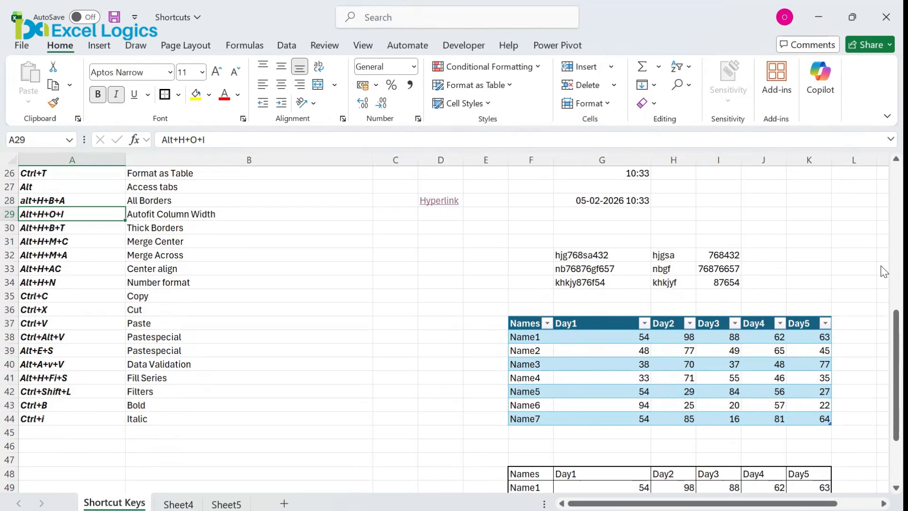
# Enter the long sample text jhkjhkjhkjlkjlkjlk in the empty cell O31.
pyautogui.click(869, 247)
pyautogui.press('Right')
pyautogui.press('Right')
pyautogui.press('Right')
pyautogui.press('Right')
pyautogui.press('Right')
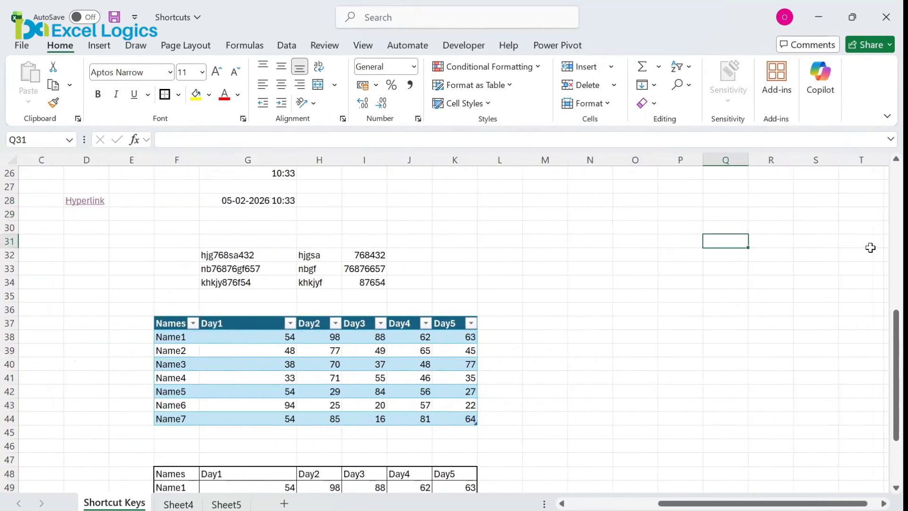
pyautogui.press('Left')
pyautogui.press('Left')
pyautogui.write('jhkjhkjhkjlkjlk')
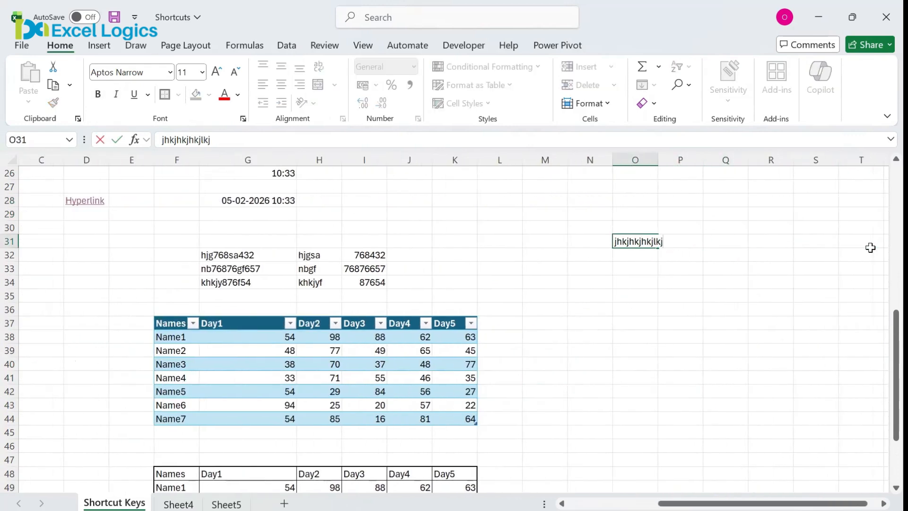
pyautogui.press('Return')
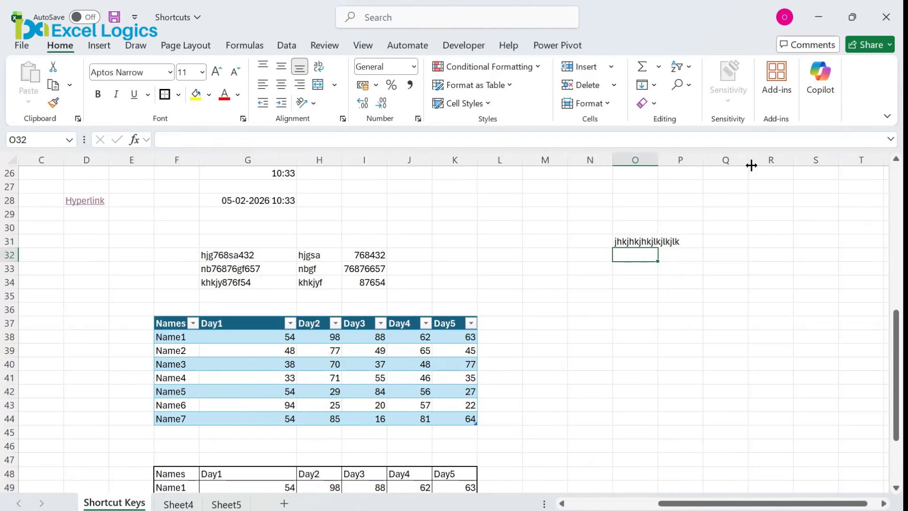
# Autofit the width of column O to the sample text in O31.
pyautogui.press('Up')
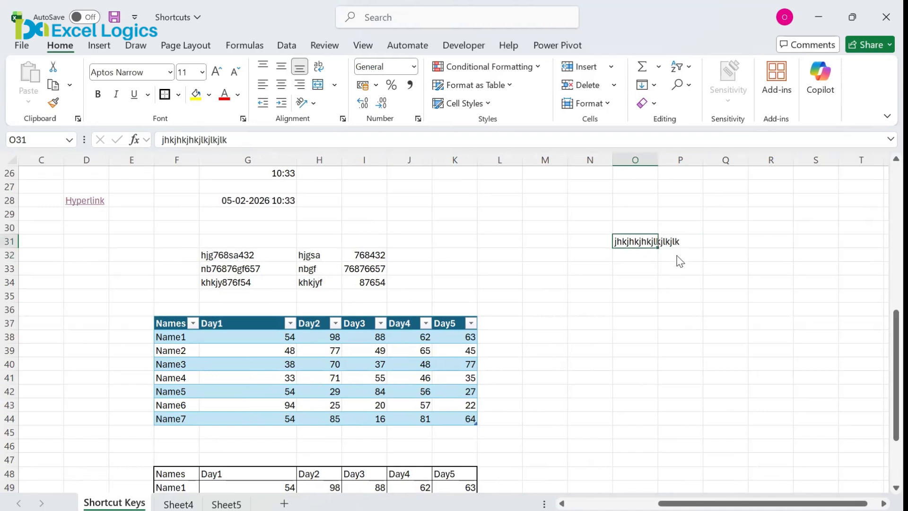
pyautogui.press('alt')
pyautogui.press('h')
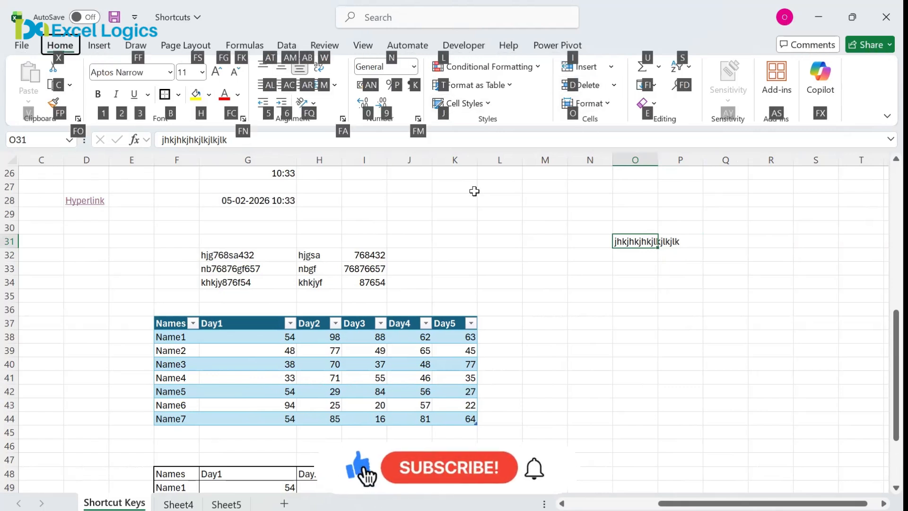
# AutoFit the width of column O to the text in O31.
pyautogui.press('o')
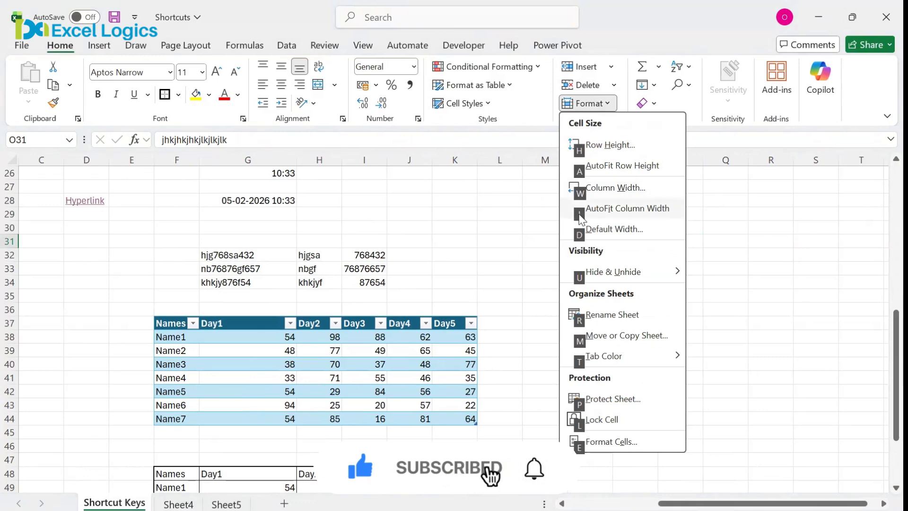
pyautogui.press('i')
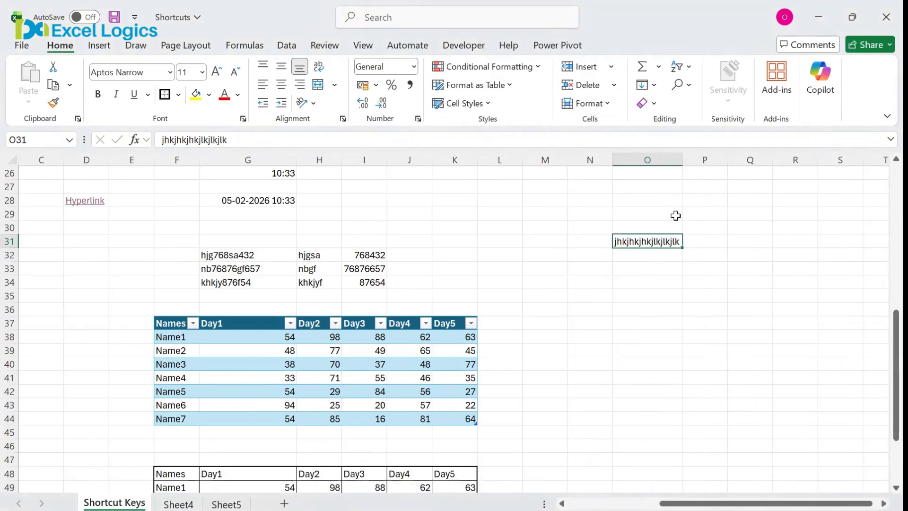
pyautogui.hotkey('ctrl', 'z')
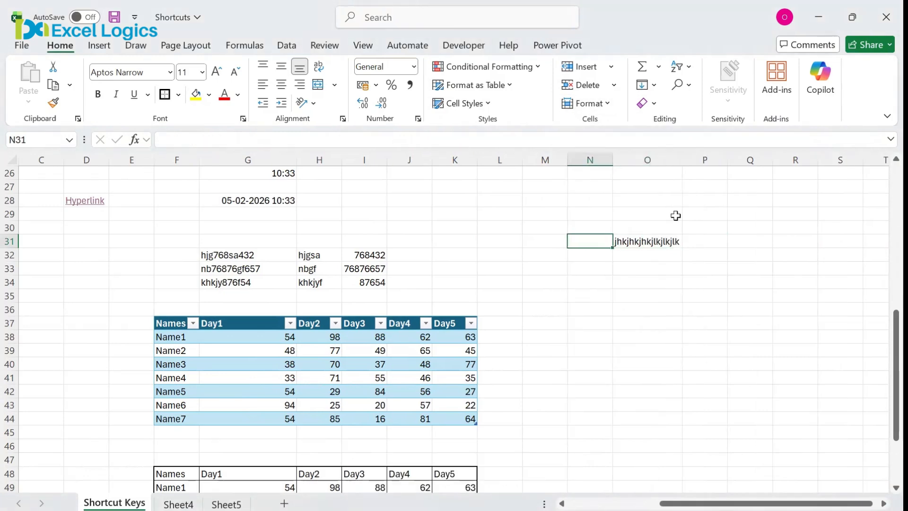
# Widen column D by hand, and AutoFit its width to the Hyperlink entry in D28.
pyautogui.press('Left')
pyautogui.press('Left')
pyautogui.press('Left')
pyautogui.press('Left')
pyautogui.press('Left')
pyautogui.press('Left')
pyautogui.press('Left')
pyautogui.press('Left')
pyautogui.press('Left')
pyautogui.press('Left')
pyautogui.press('Left')
pyautogui.press('Left')
pyautogui.press('Left')
pyautogui.press('Left')
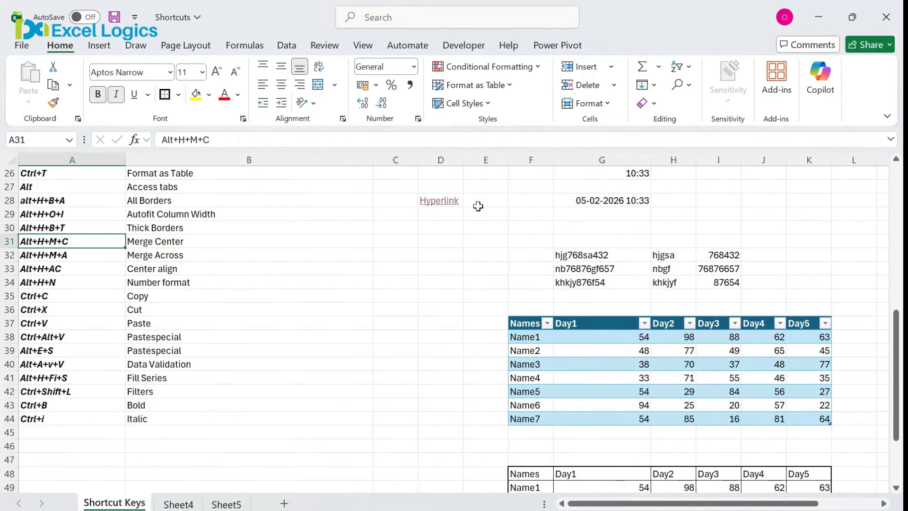
pyautogui.moveTo(464, 160); pyautogui.dragTo(534, 162)
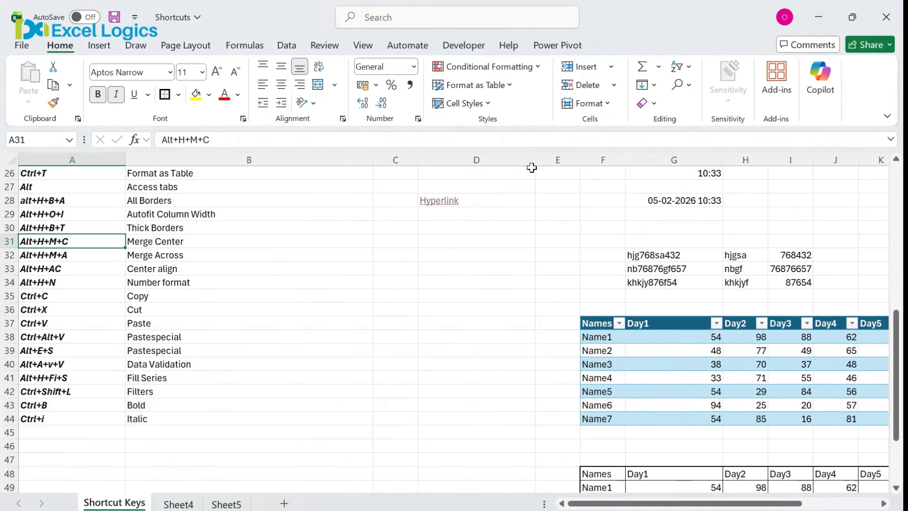
pyautogui.click(509, 197)
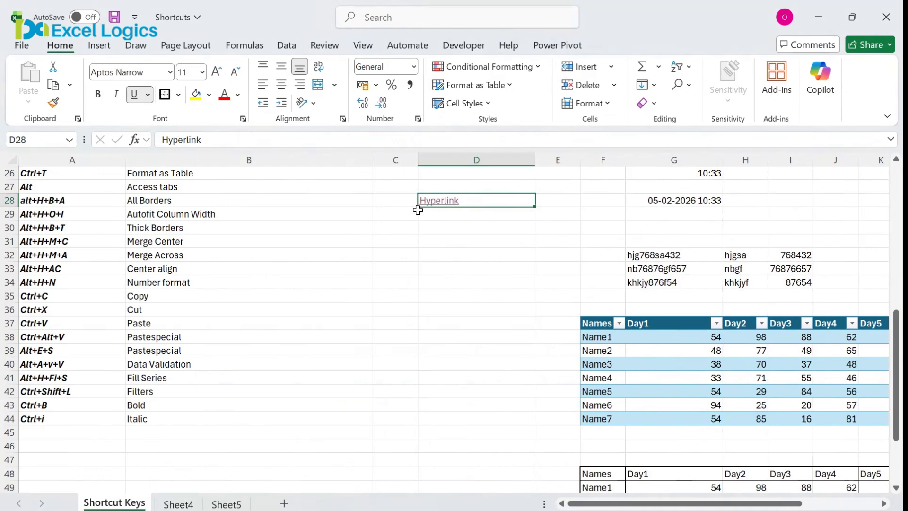
pyautogui.press('alt')
pyautogui.press('h')
pyautogui.press('o')
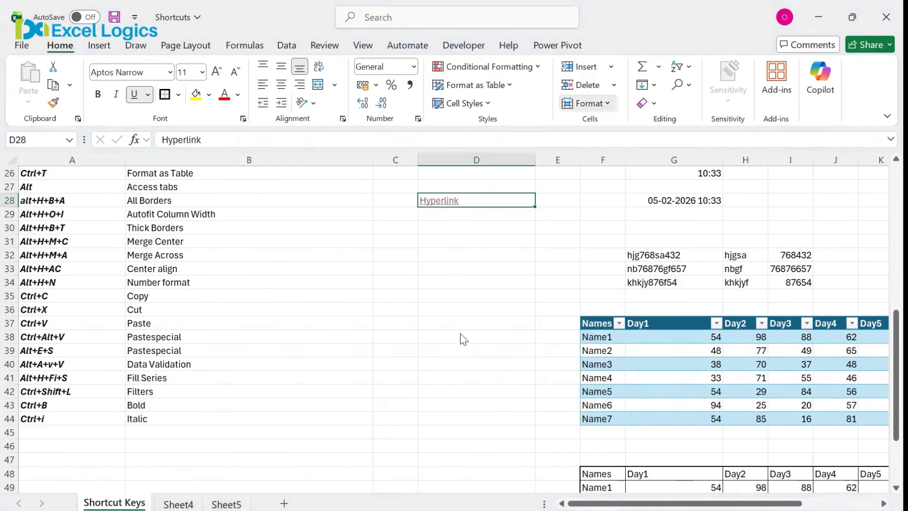
pyautogui.press('i')
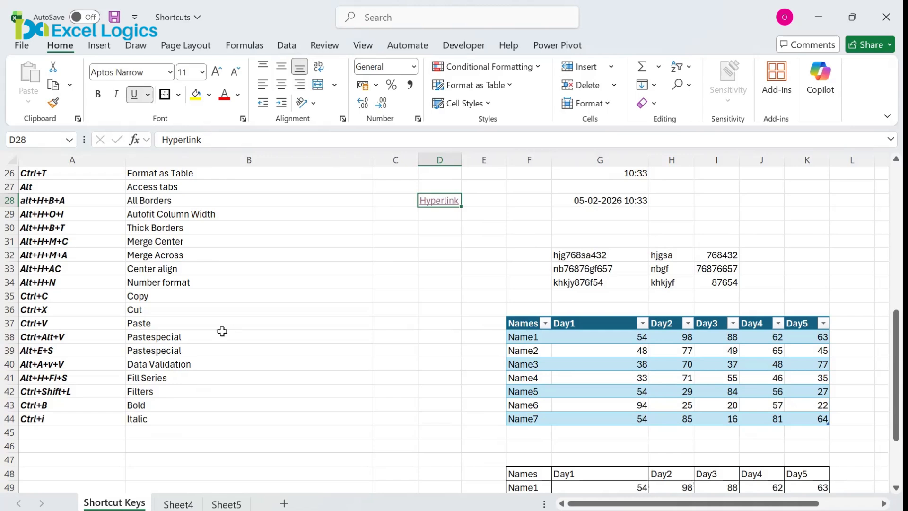
# Apply All Borders to the empty range O34:S43 below the sample text in column O.
pyautogui.click(94, 246)
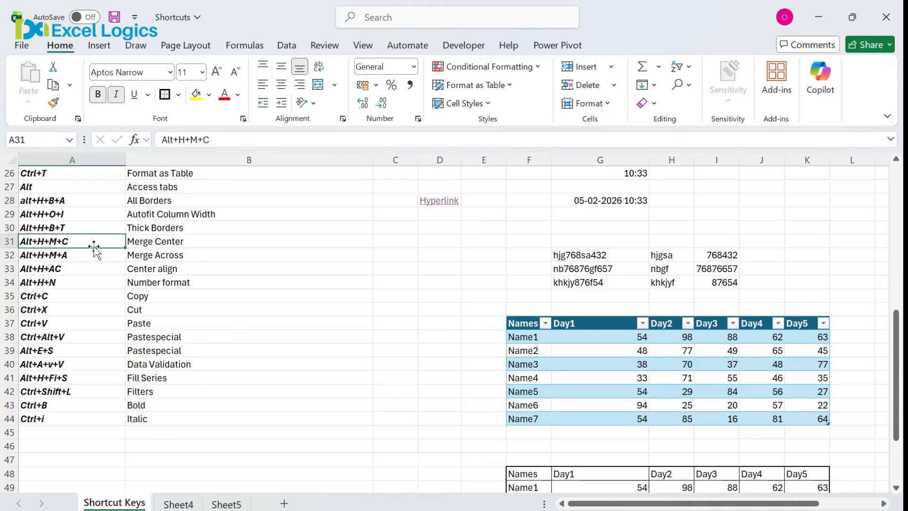
pyautogui.press('Right')
pyautogui.press('Right')
pyautogui.press('Right')
pyautogui.press('Right')
pyautogui.press('Right')
pyautogui.press('Right')
pyautogui.press('Right')
pyautogui.press('Right')
pyautogui.press('Right')
pyautogui.press('Right')
pyautogui.press('Right')
pyautogui.press('Right')
pyautogui.press('Right')
pyautogui.press('Right')
pyautogui.press('Right')
pyautogui.press('Right')
pyautogui.press('Right')
pyautogui.press('Right')
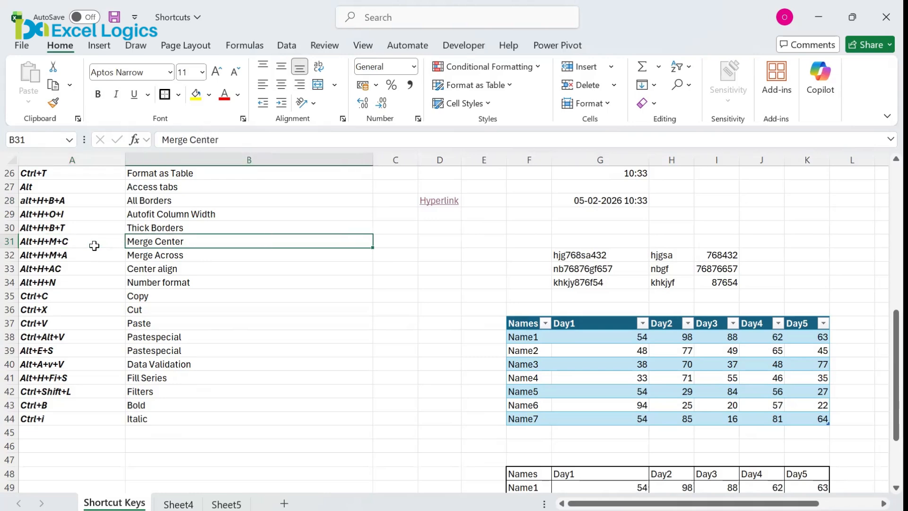
pyautogui.press('Right')
pyautogui.press('Right')
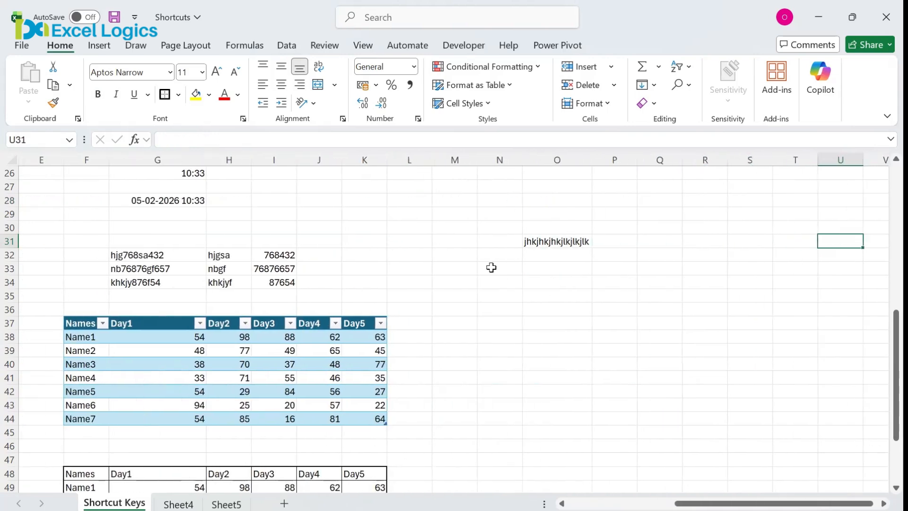
pyautogui.moveTo(547, 285); pyautogui.dragTo(772, 405)
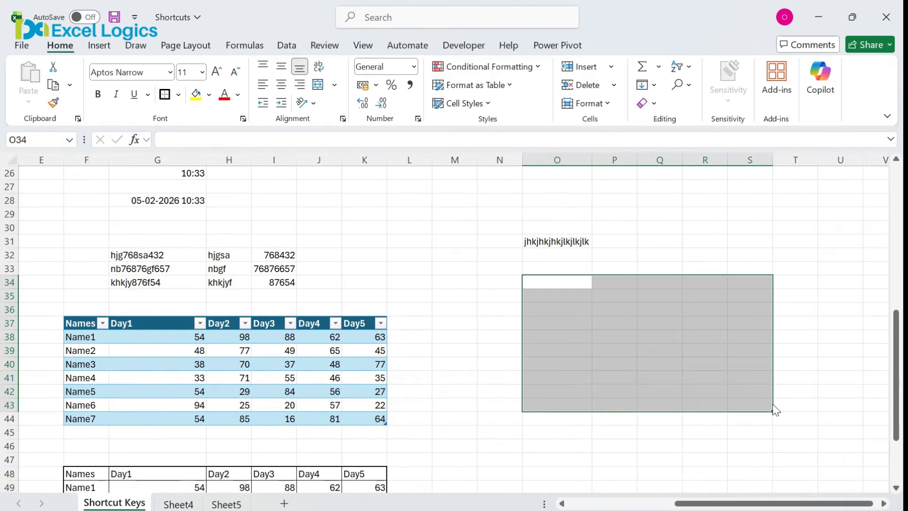
pyautogui.press('alt')
pyautogui.press('b')
pyautogui.press('a')
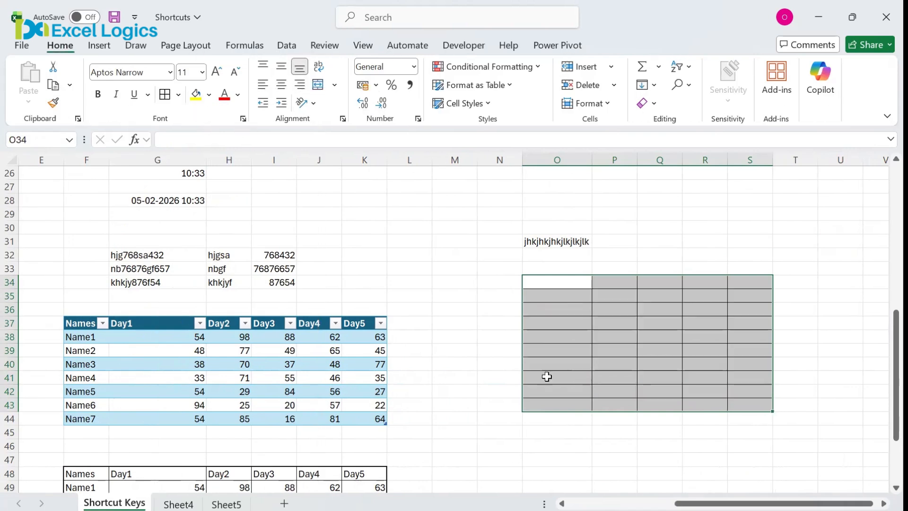
# Merge and center the first four rows of the bordered grid, O34:S37, into a single cell.
pyautogui.click(488, 352)
pyautogui.moveTo(559, 281); pyautogui.dragTo(743, 322)
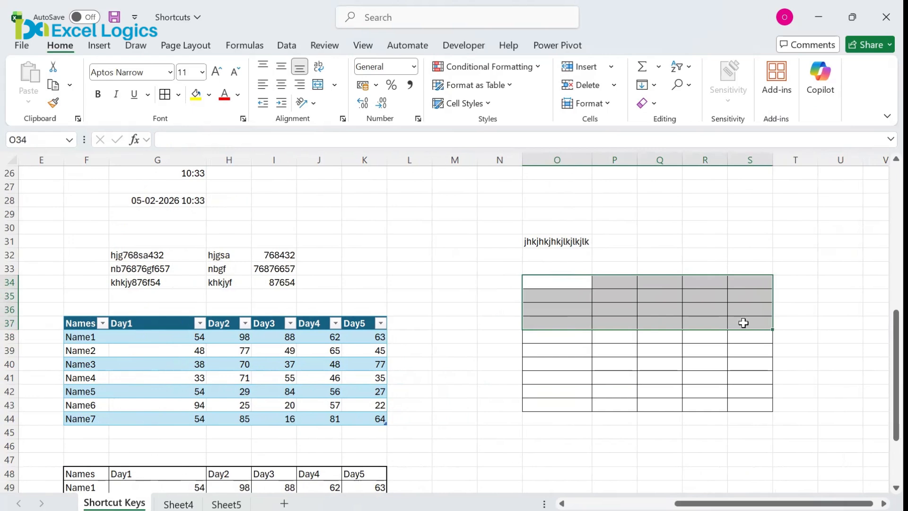
pyautogui.press('alt')
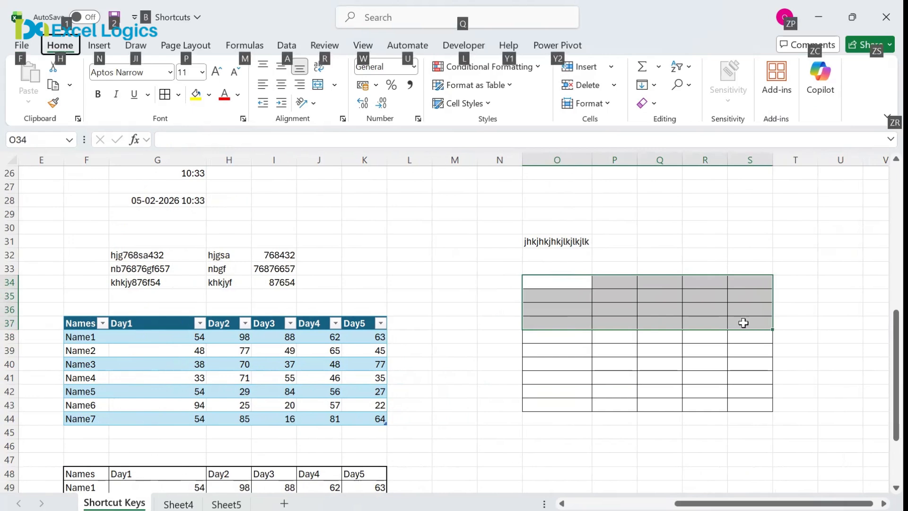
pyautogui.press('h')
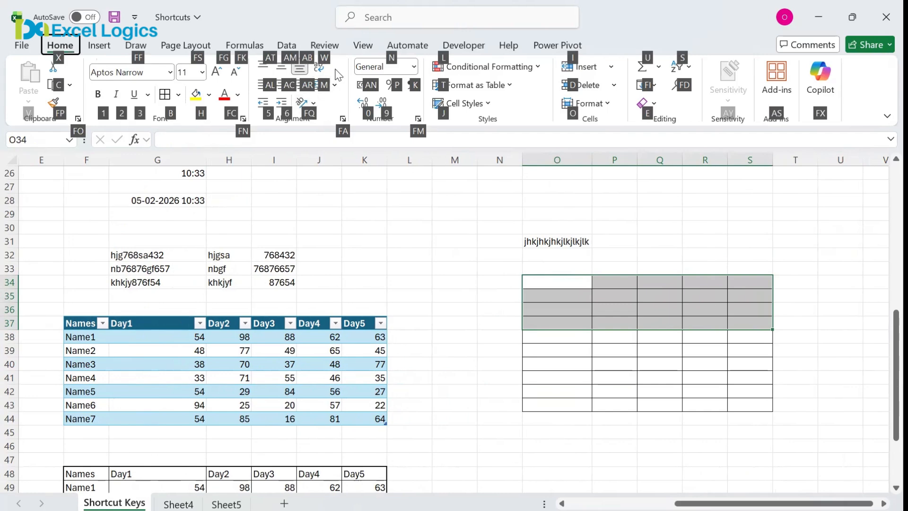
pyautogui.press('Escape')
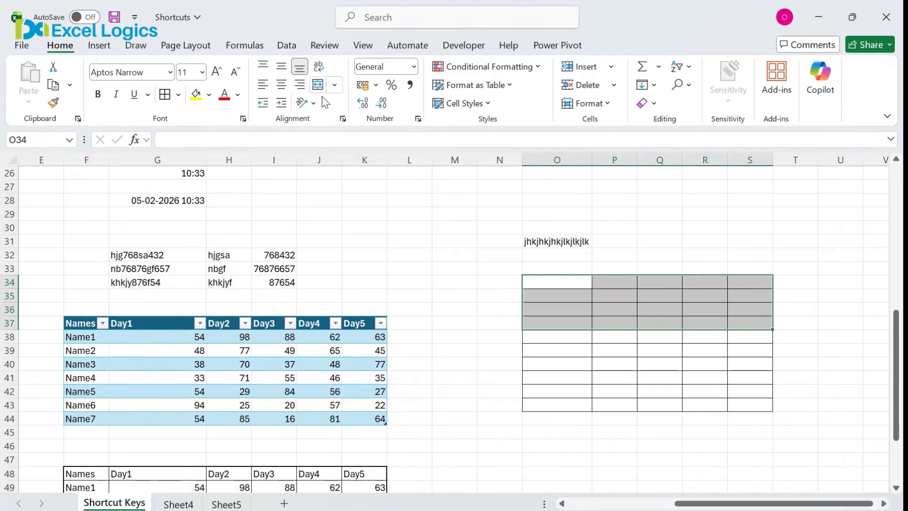
pyautogui.press('alt')
pyautogui.press('h')
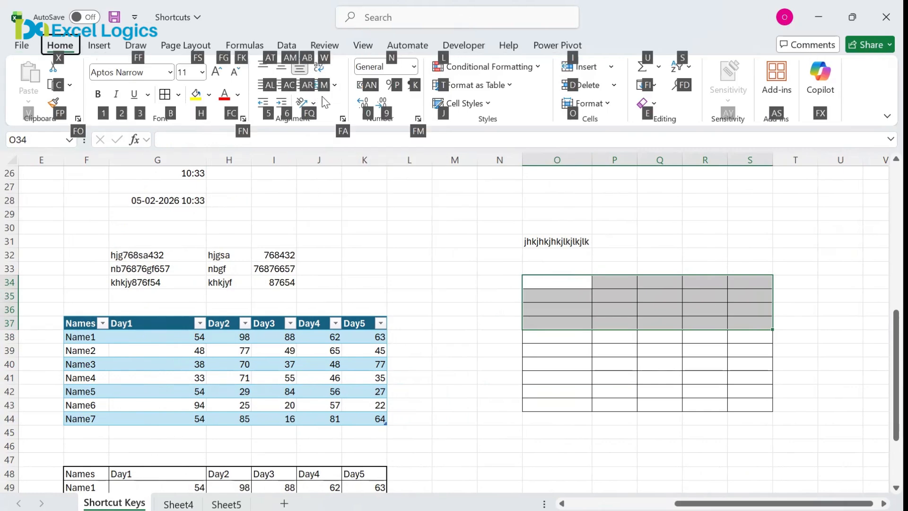
pyautogui.press('m')
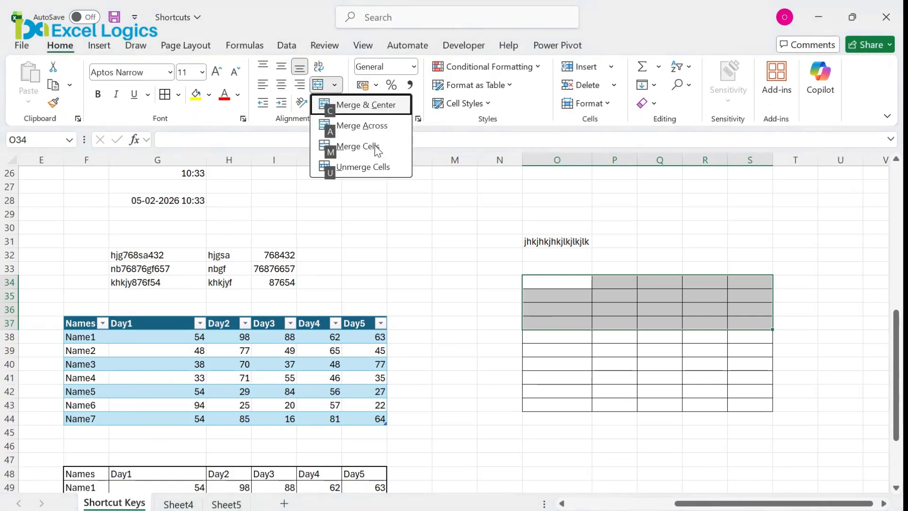
pyautogui.click(348, 108)
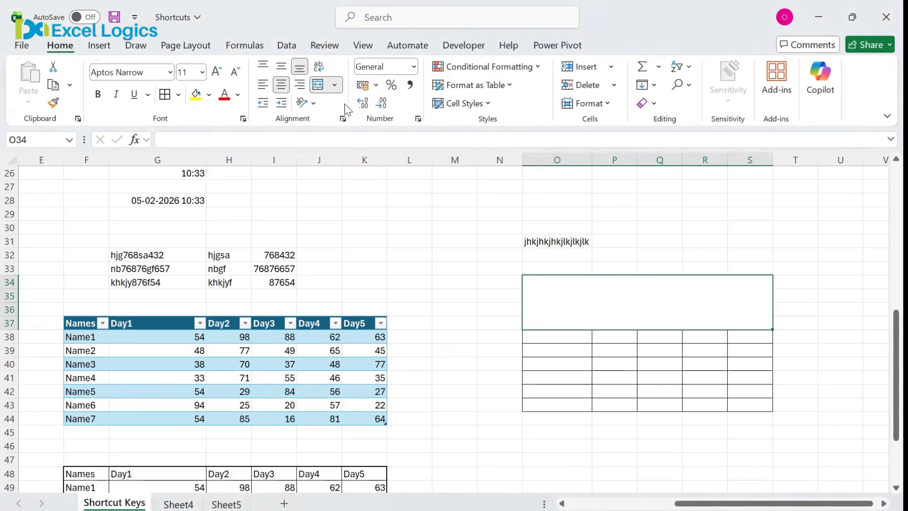
pyautogui.click(357, 187)
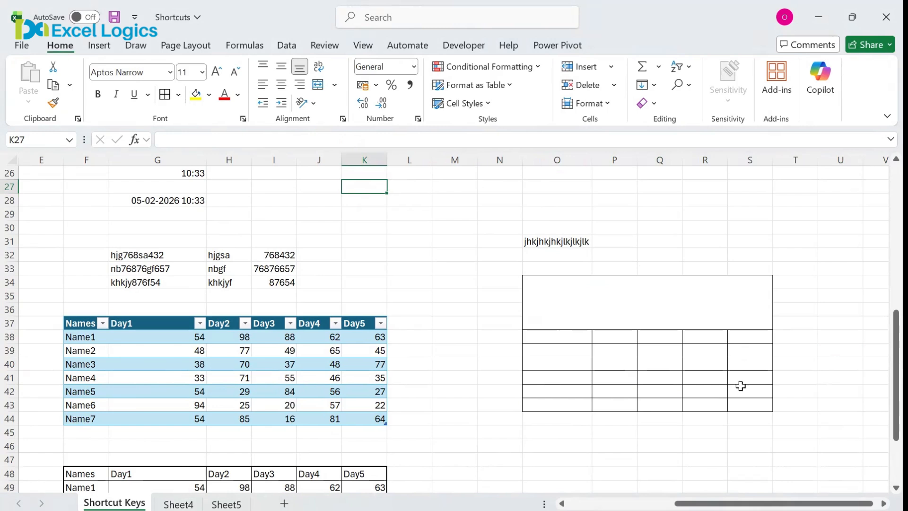
# Apply Merge Across to the remaining bordered rows, O38:S43, so each row is merged separately.
pyautogui.moveTo(578, 339); pyautogui.dragTo(741, 402)
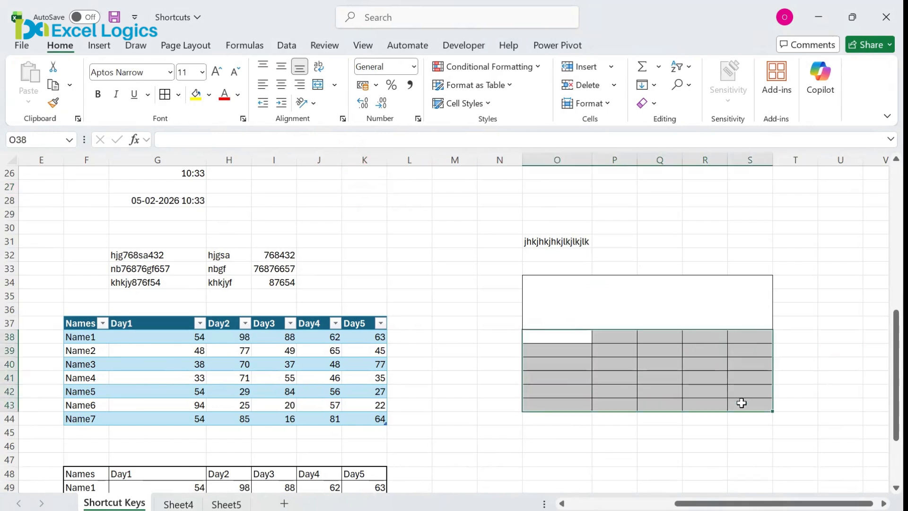
pyautogui.press('alt')
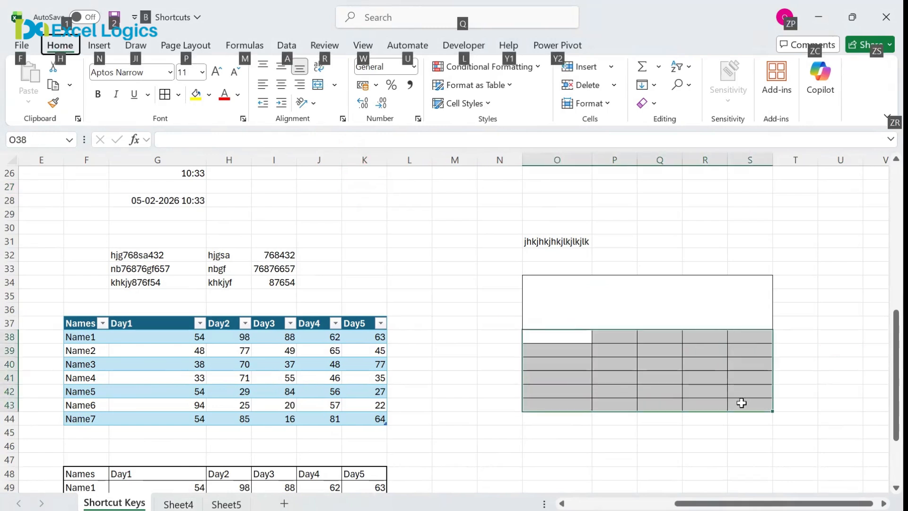
pyautogui.press('h')
pyautogui.press('m')
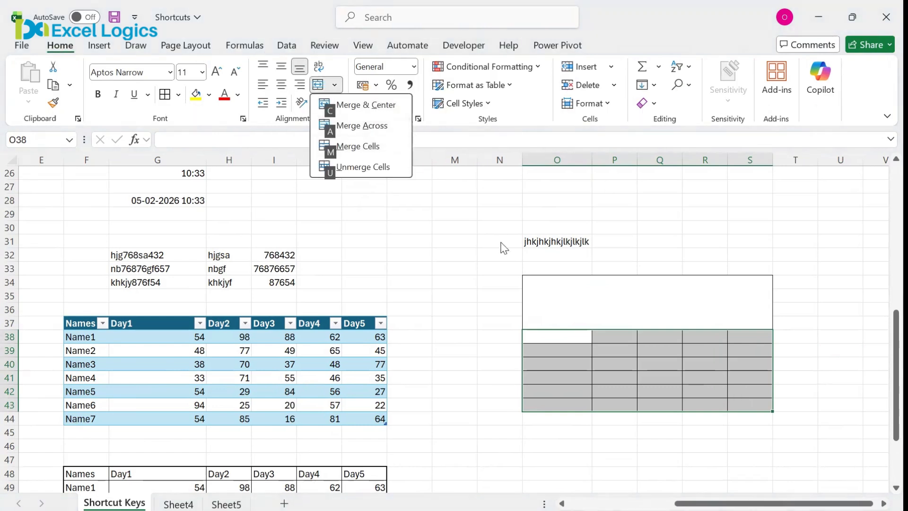
pyautogui.press('a')
pyautogui.click(511, 444)
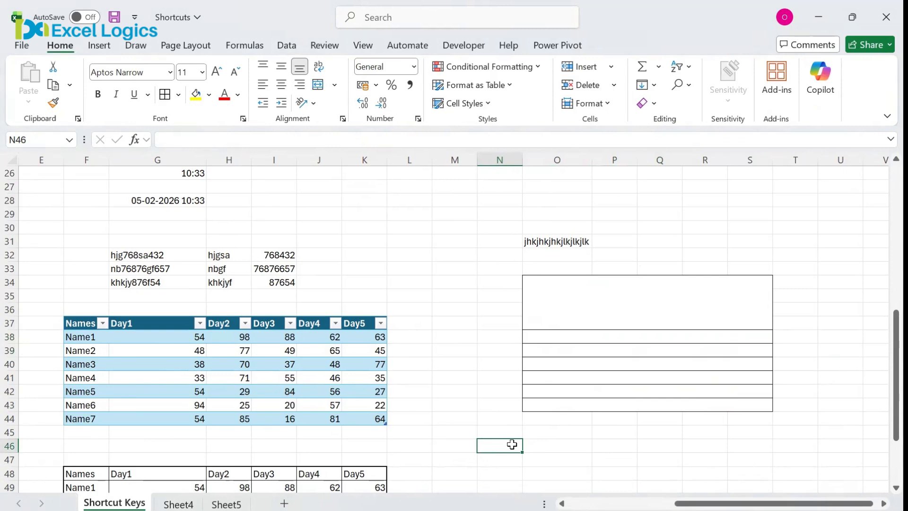
# Center-align all cells of the plain bordered names table in F48:K55.
pyautogui.press('Left')
pyautogui.press('Left')
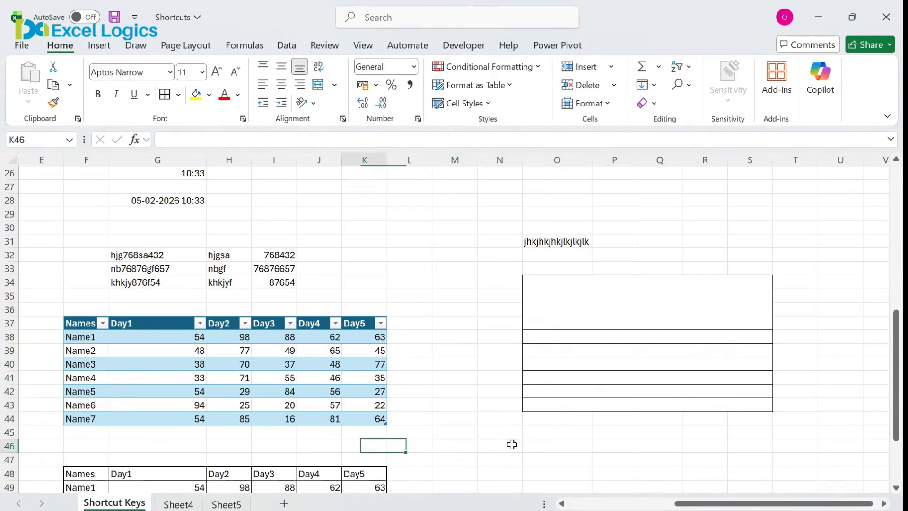
pyautogui.press('Home')
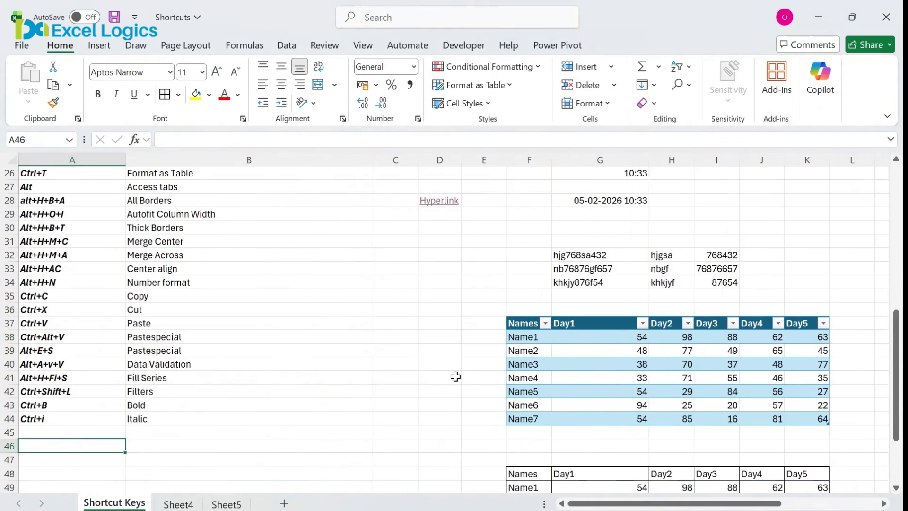
pyautogui.click(259, 256)
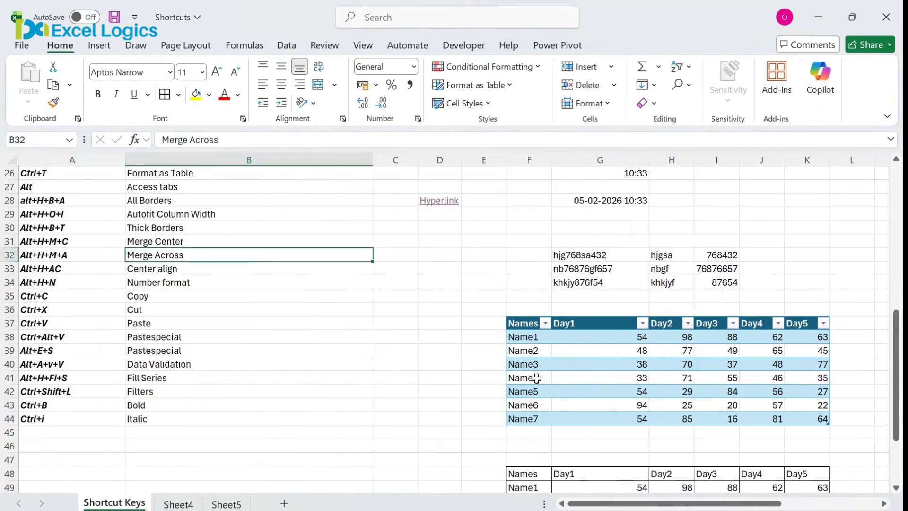
pyautogui.click(530, 470)
pyautogui.press('Down')
pyautogui.press('Down')
pyautogui.press('Down')
pyautogui.press('Down')
pyautogui.press('Down')
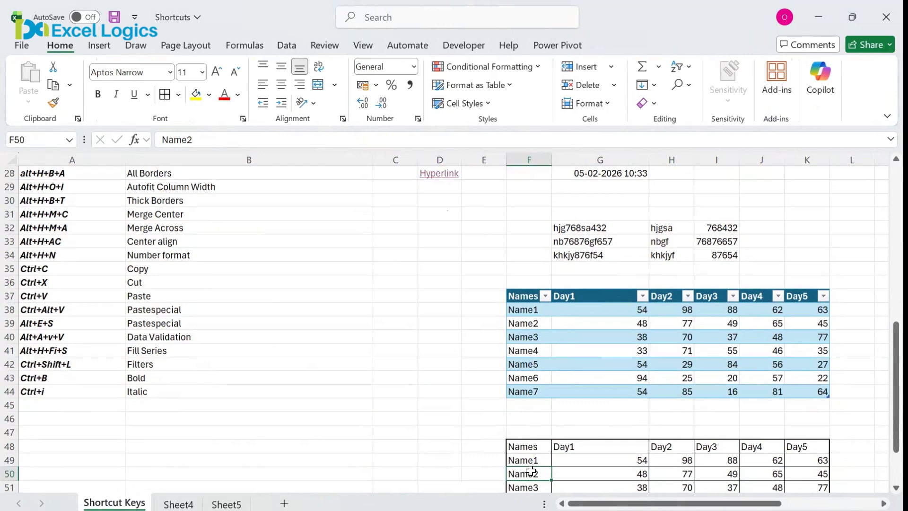
pyautogui.press('Down')
pyautogui.press('Down')
pyautogui.press('Down')
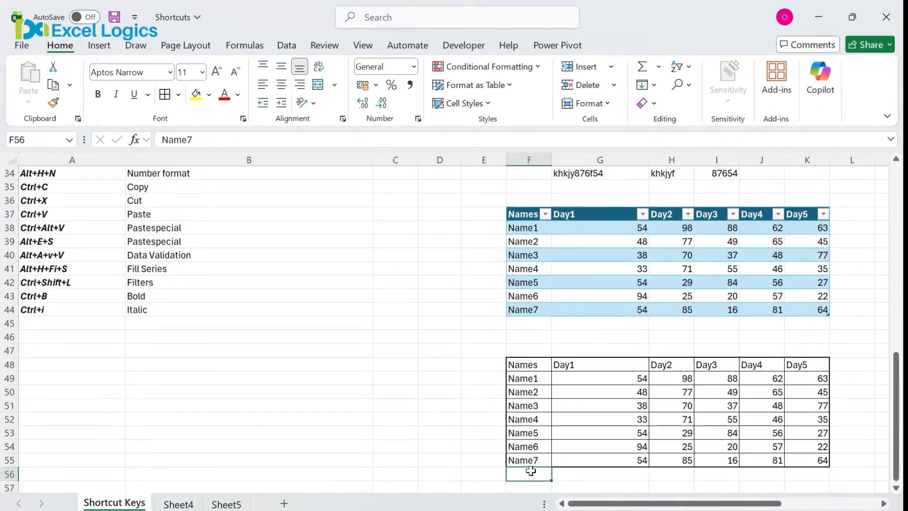
pyautogui.moveTo(530, 360); pyautogui.dragTo(823, 460)
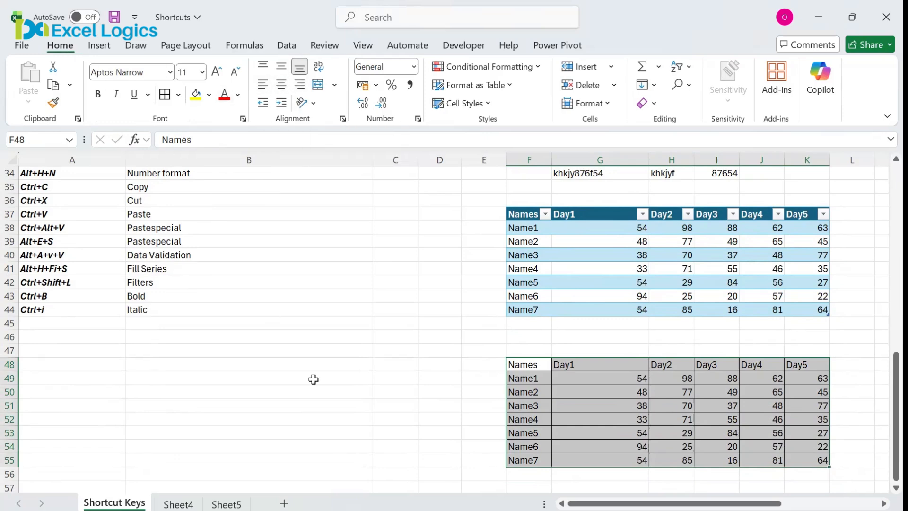
pyautogui.press('alt')
pyautogui.press('h')
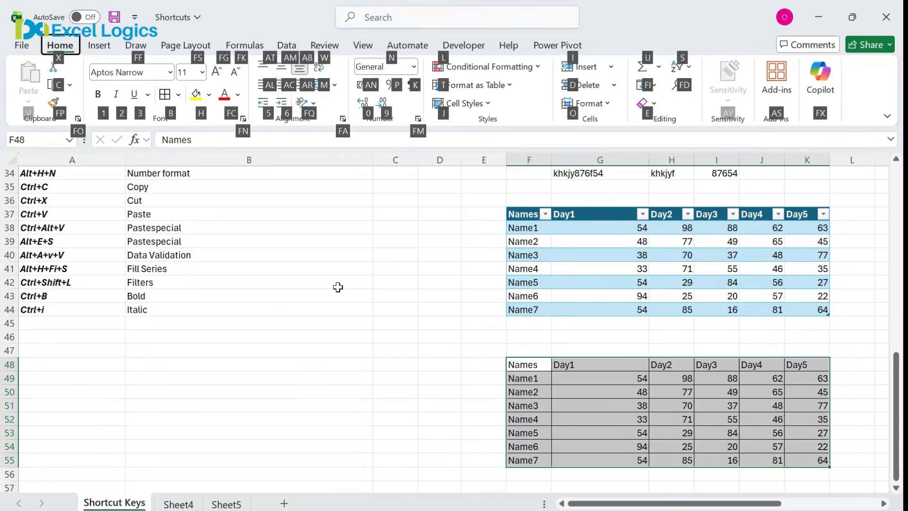
pyautogui.press('a')
pyautogui.press('c')
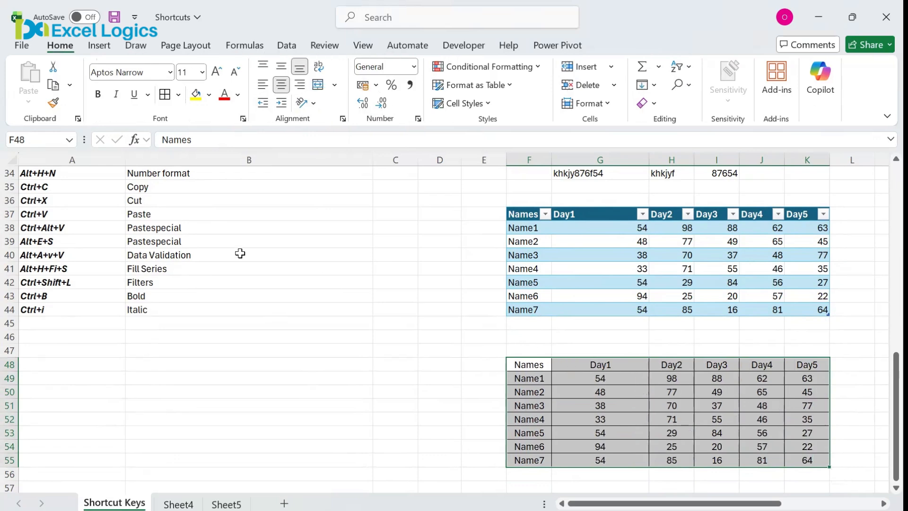
# Go to the Number format entry in B34 of the shortcut list.
pyautogui.click(136, 203)
pyautogui.press('Up')
pyautogui.press('Up')
pyautogui.press('Up')
pyautogui.press('Up')
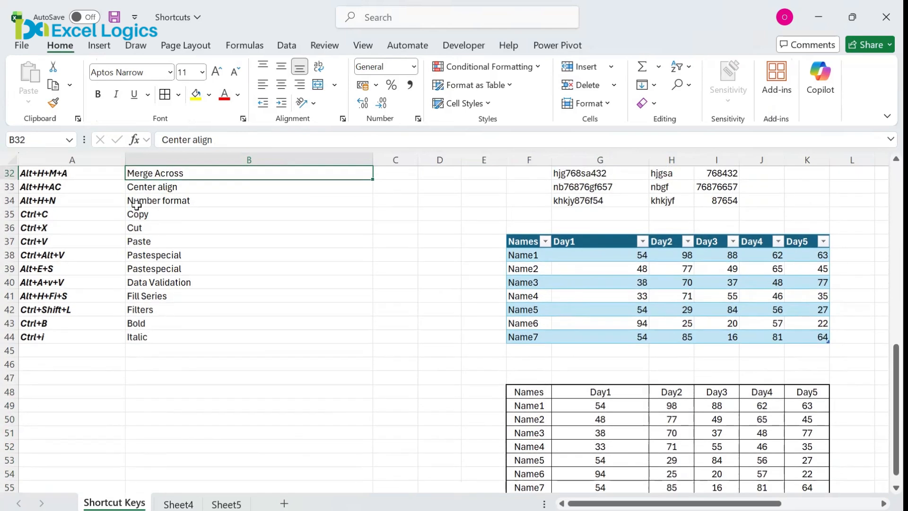
pyautogui.press('Down')
pyautogui.press('Down')
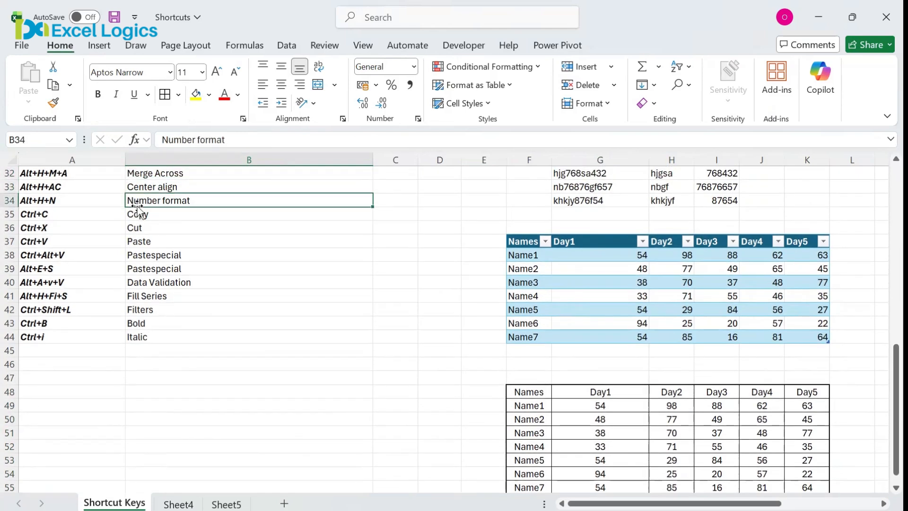
# Insert the current date, 05-02-2026, as a fixed value in cell C37.
pyautogui.press('Left')
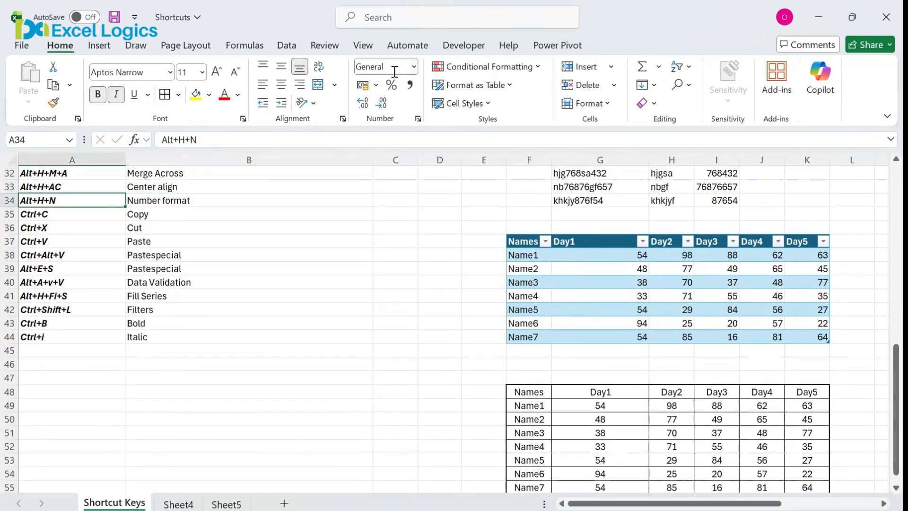
pyautogui.click(397, 229)
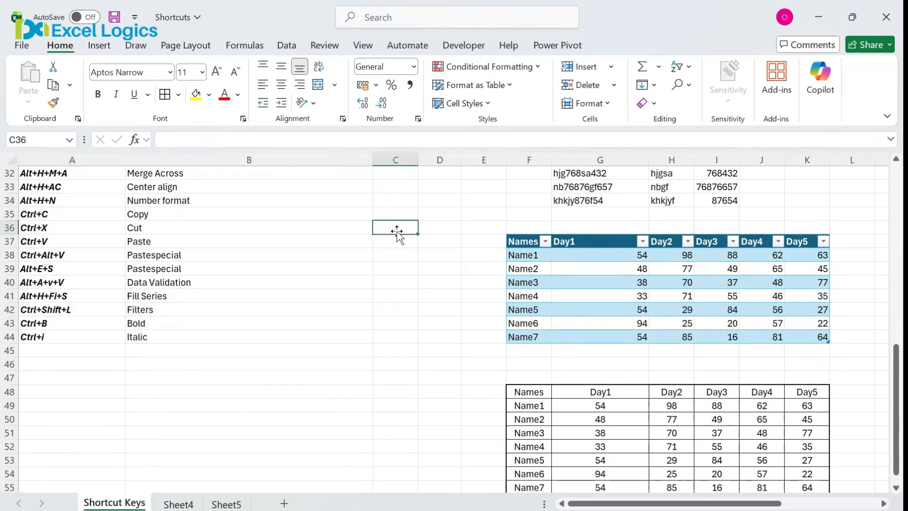
pyautogui.click(396, 244)
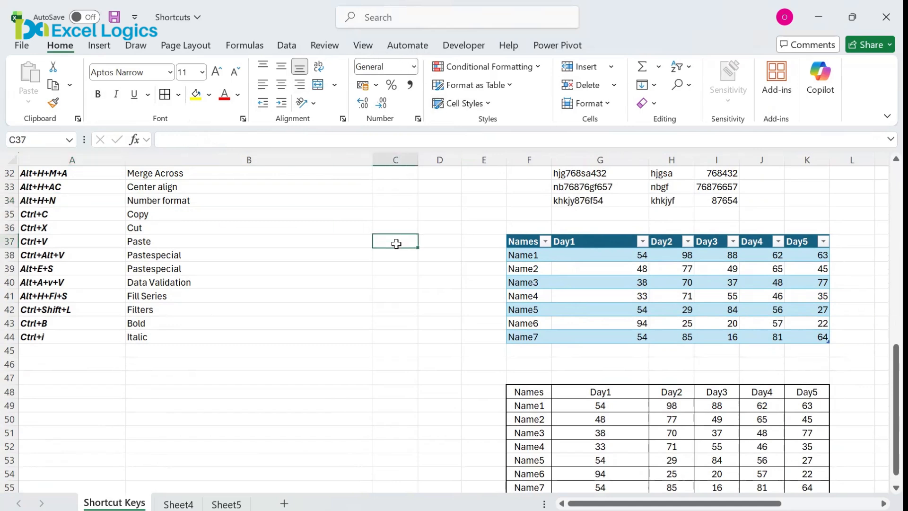
pyautogui.hotkey('ctrl', ';')
pyautogui.press('Return')
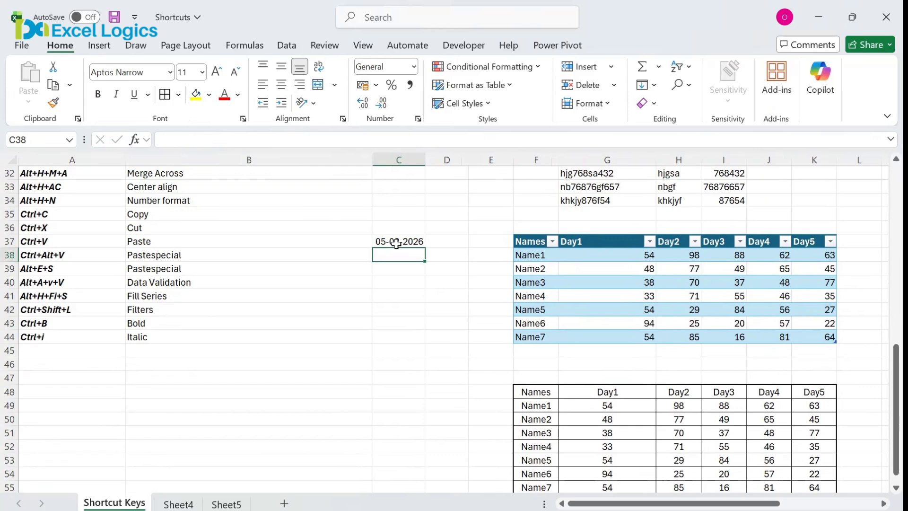
# Change the number format of the date in C37 to Long Date.
pyautogui.click(396, 243)
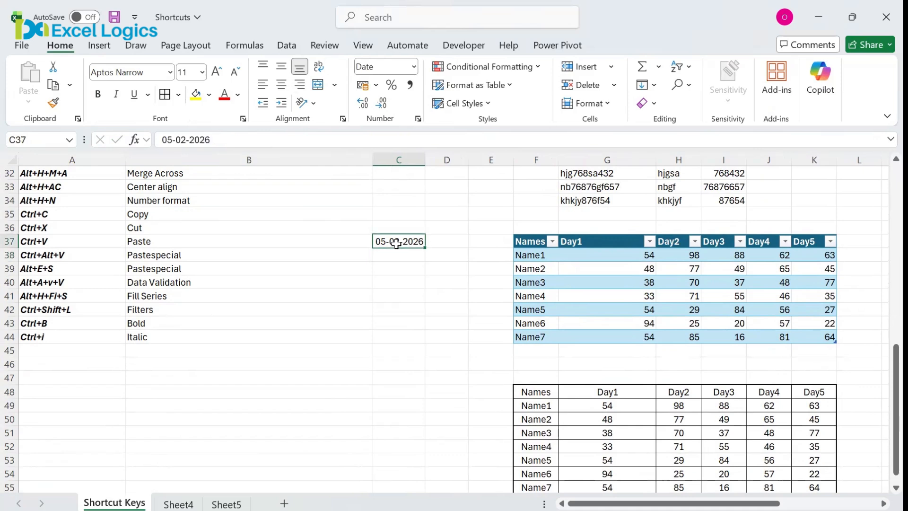
pyautogui.click(413, 67)
pyautogui.click(261, 279)
pyautogui.press('alt')
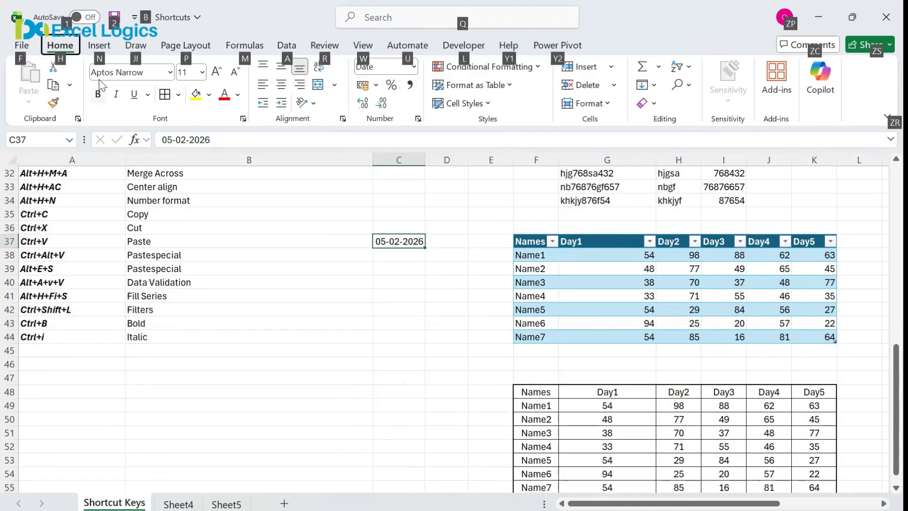
pyautogui.press('h')
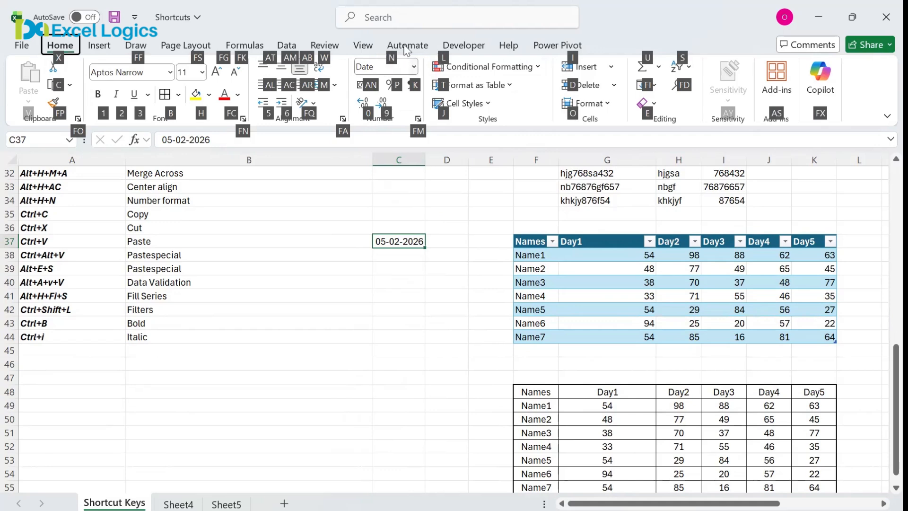
pyautogui.press('n')
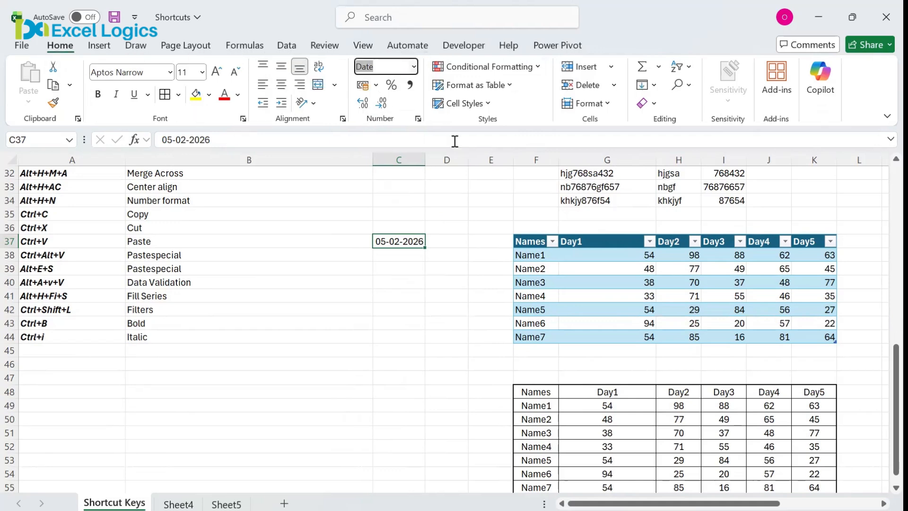
pyautogui.hotkey('alt', 'Down')
pyautogui.press('Down')
pyautogui.press('Down')
pyautogui.press('Down')
pyautogui.press('Down')
pyautogui.press('Down')
pyautogui.press('Down')
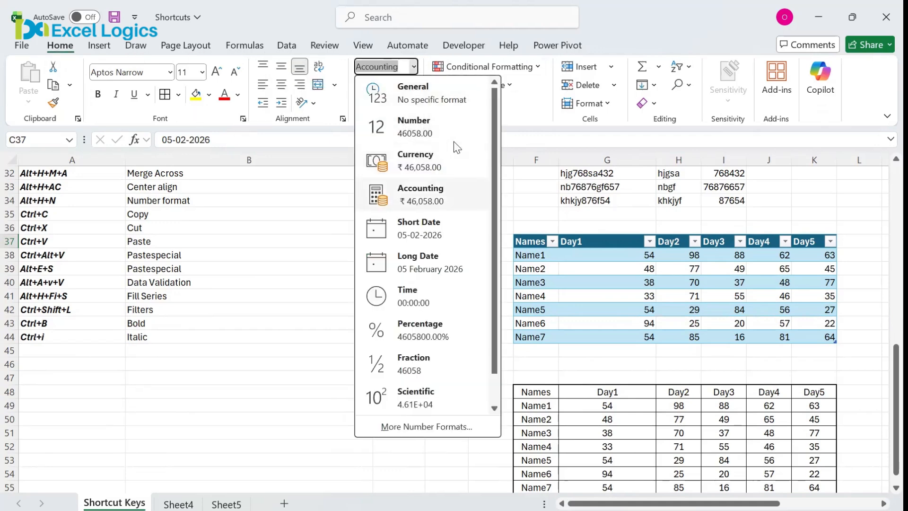
pyautogui.press('Down')
pyautogui.press('Down')
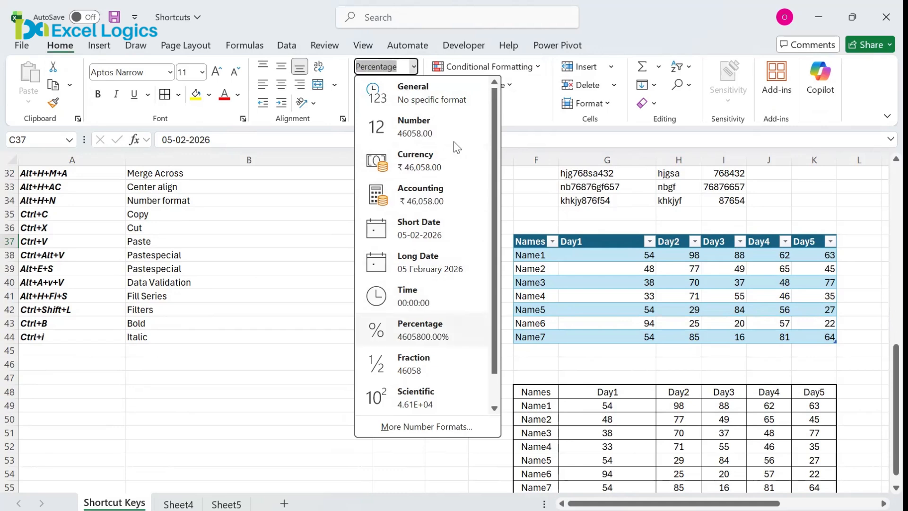
pyautogui.press('Up')
pyautogui.press('Up')
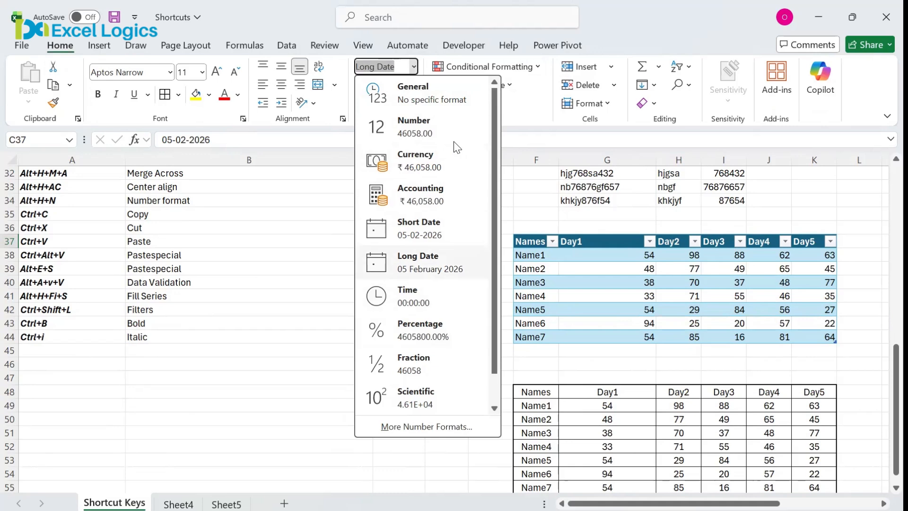
pyautogui.press('Return')
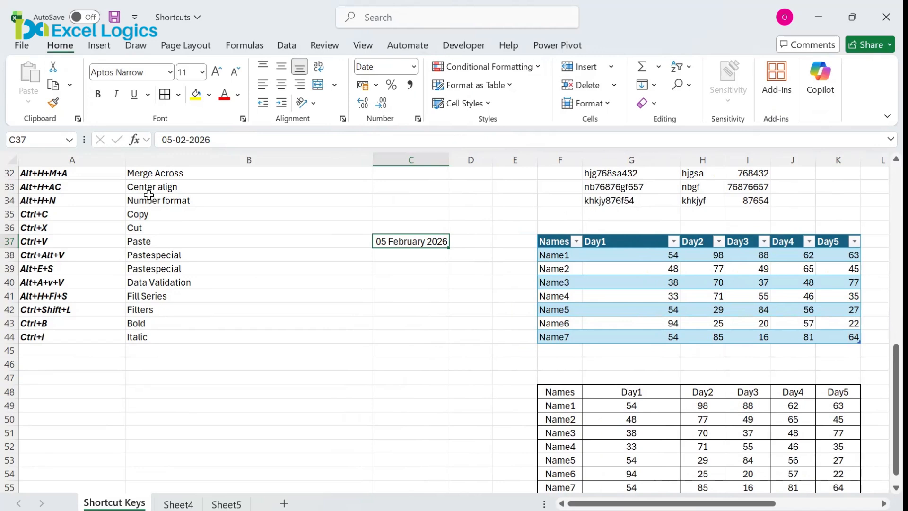
# Copy the date from C37 to C39 and move the copy from C39 to C42.
pyautogui.click(67, 214)
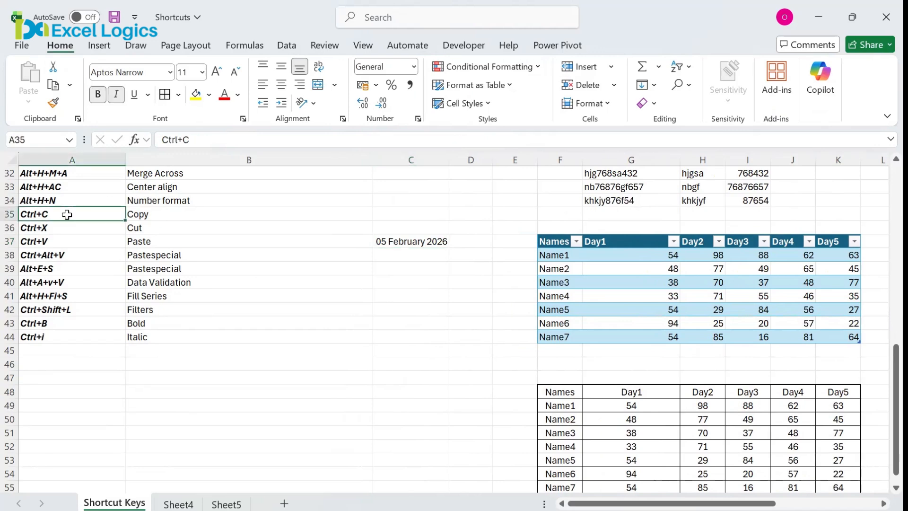
pyautogui.click(396, 243)
pyautogui.hotkey('ctrl', 'c')
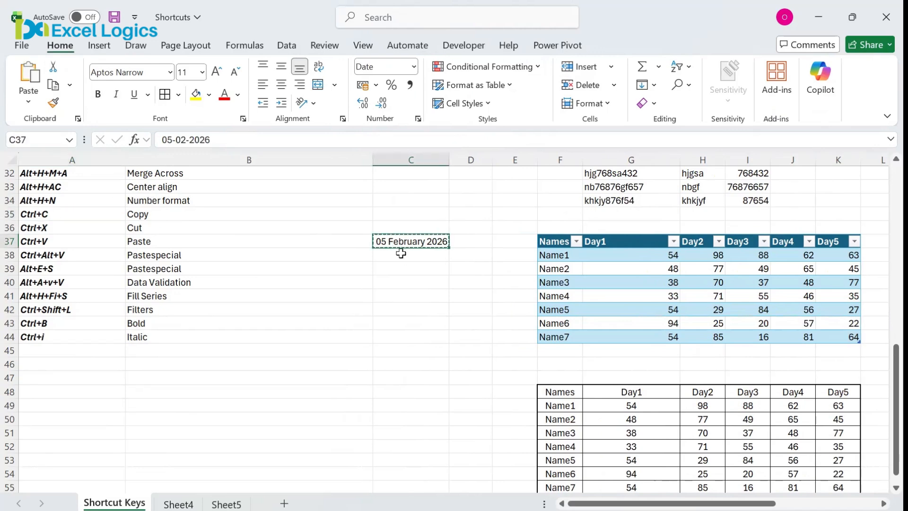
pyautogui.click(402, 266)
pyautogui.hotkey('ctrl', 'v')
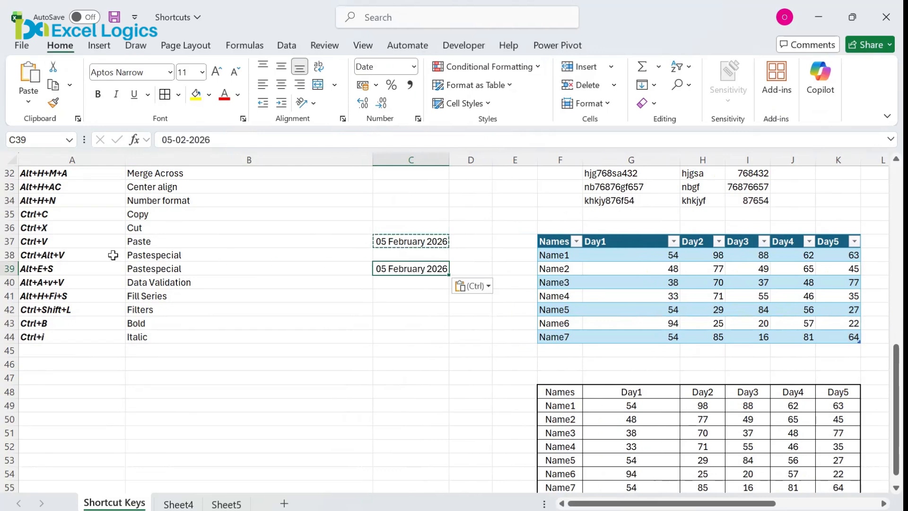
pyautogui.press('ctrl')
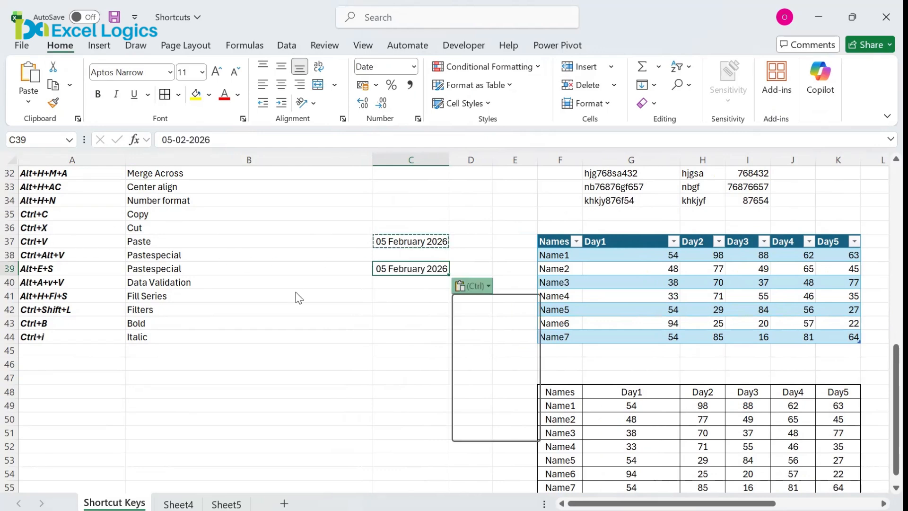
pyautogui.press('Escape')
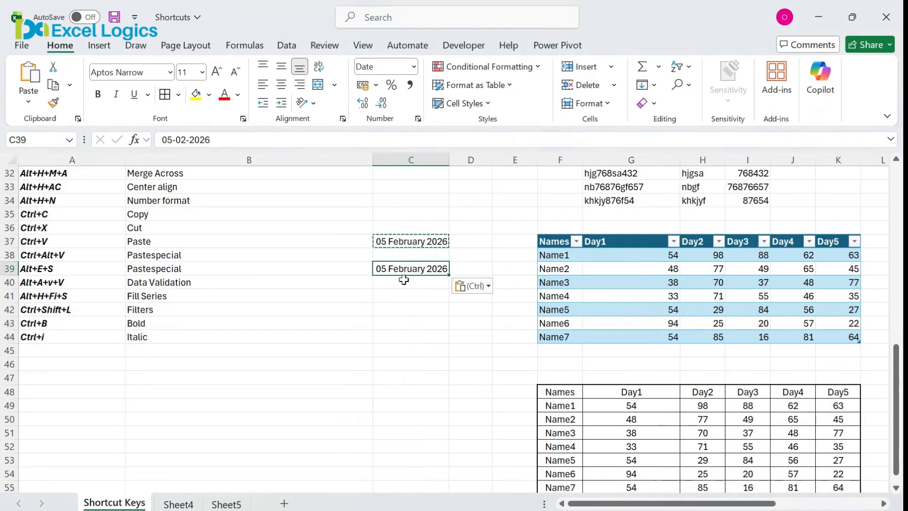
pyautogui.press('Escape')
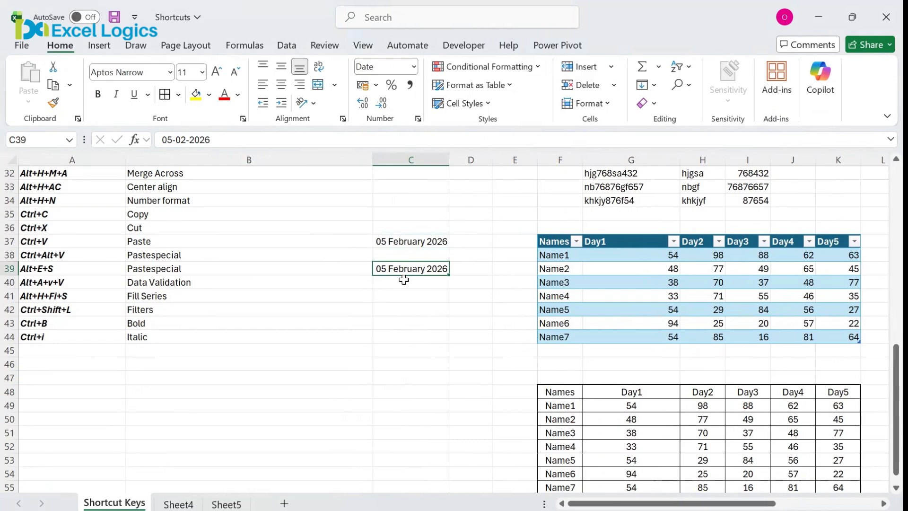
pyautogui.moveTo(403, 280); pyautogui.dragTo(405, 316)
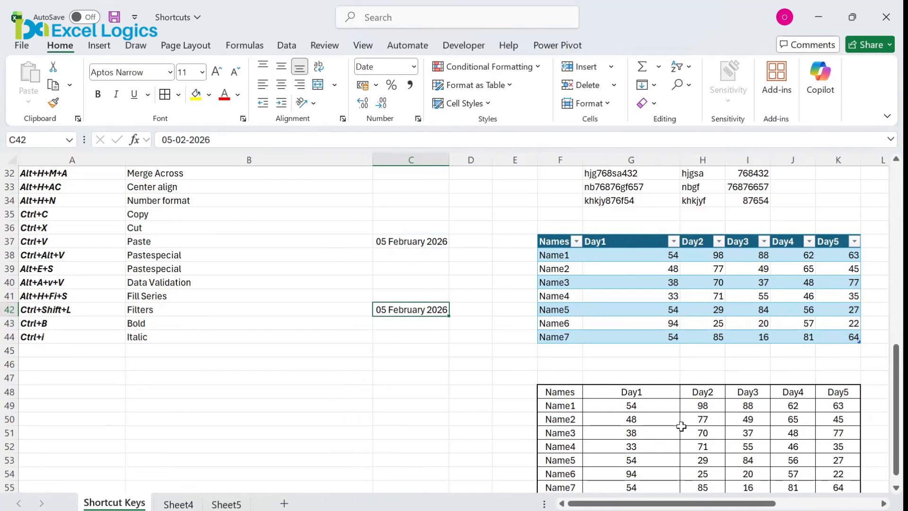
# Copy the names Name1 to Name7 in F49:F55 and paste them transposed as a row starting at F59.
pyautogui.click(631, 407)
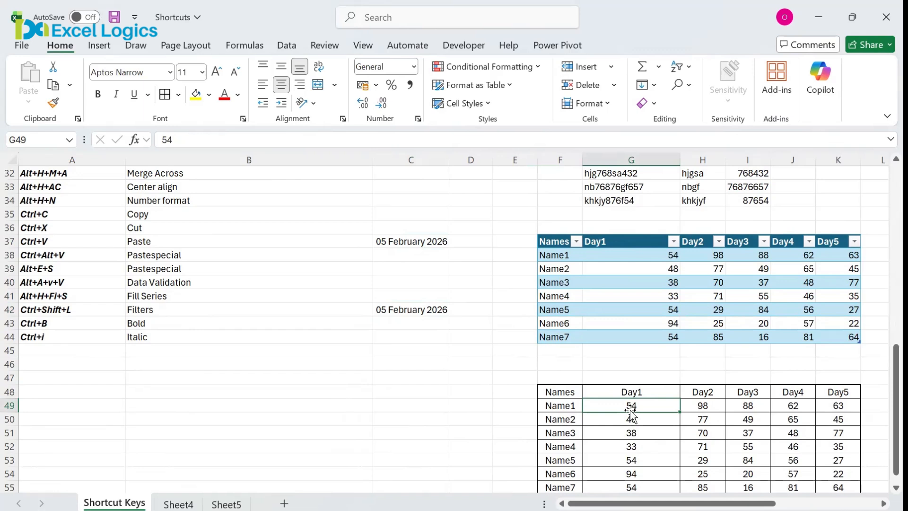
pyautogui.click(578, 406)
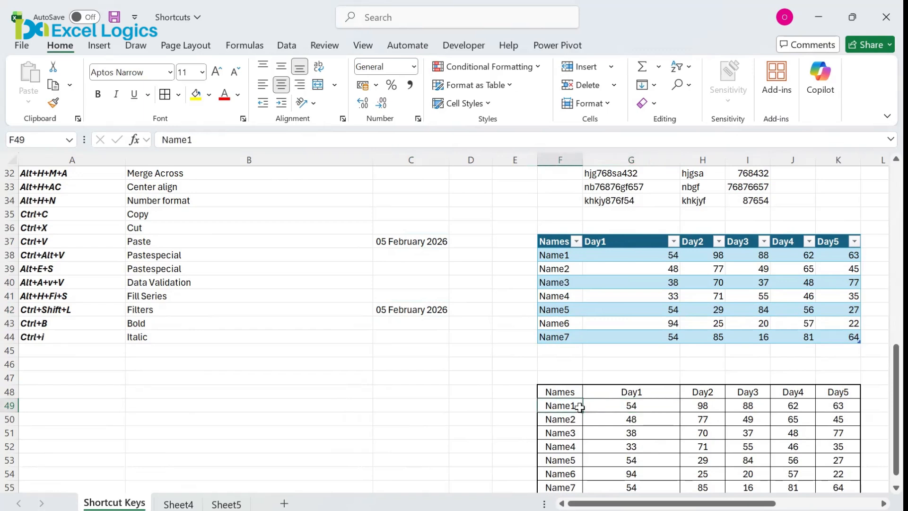
pyautogui.hotkey('ctrl', 'shift', 'Down')
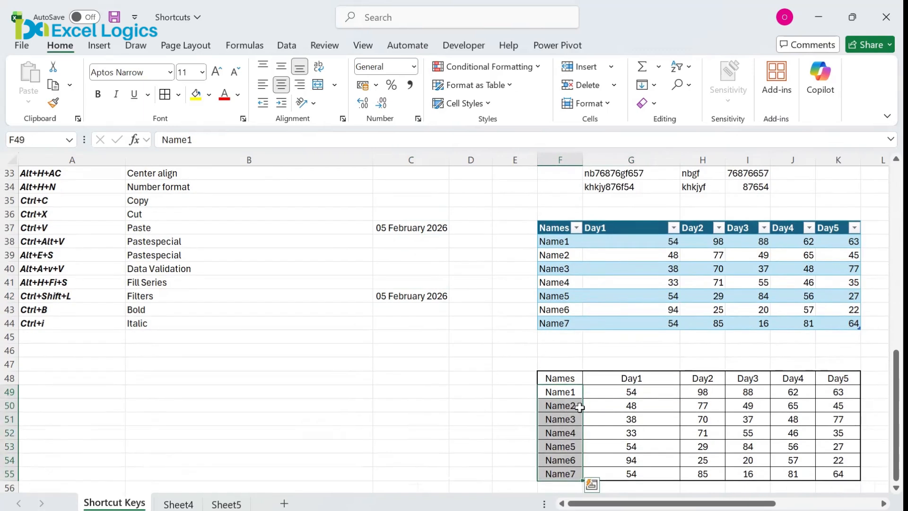
pyautogui.hotkey('ctrl', 'q')
pyautogui.press('Escape')
pyautogui.hotkey('ctrl', 'c')
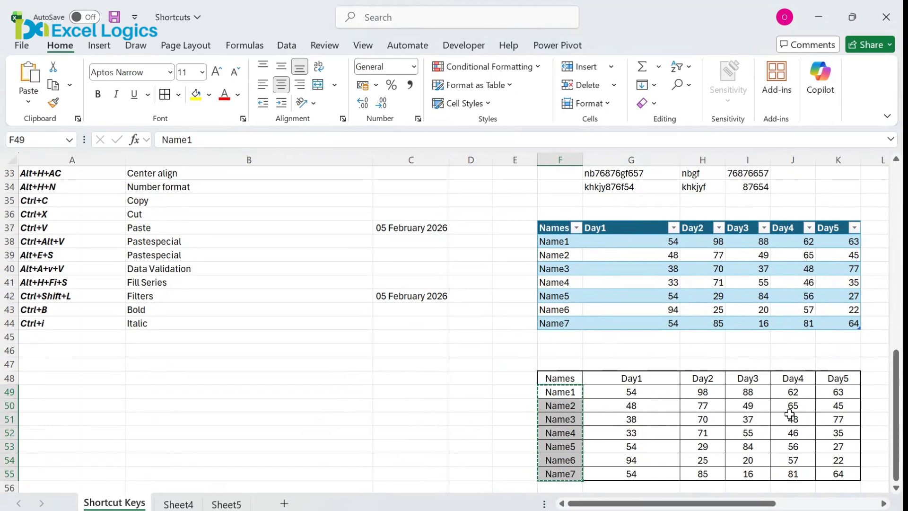
pyautogui.press('Down')
pyautogui.press('Down')
pyautogui.press('Down')
pyautogui.press('Down')
pyautogui.press('Down')
pyautogui.press('Down')
pyautogui.press('Down')
pyautogui.press('Down')
pyautogui.press('Down')
pyautogui.press('Down')
pyautogui.press('Down')
pyautogui.press('Down')
pyautogui.press('Down')
pyautogui.press('Down')
pyautogui.press('Down')
pyautogui.press('Up')
pyautogui.press('Up')
pyautogui.press('Up')
pyautogui.press('Up')
pyautogui.press('Up')
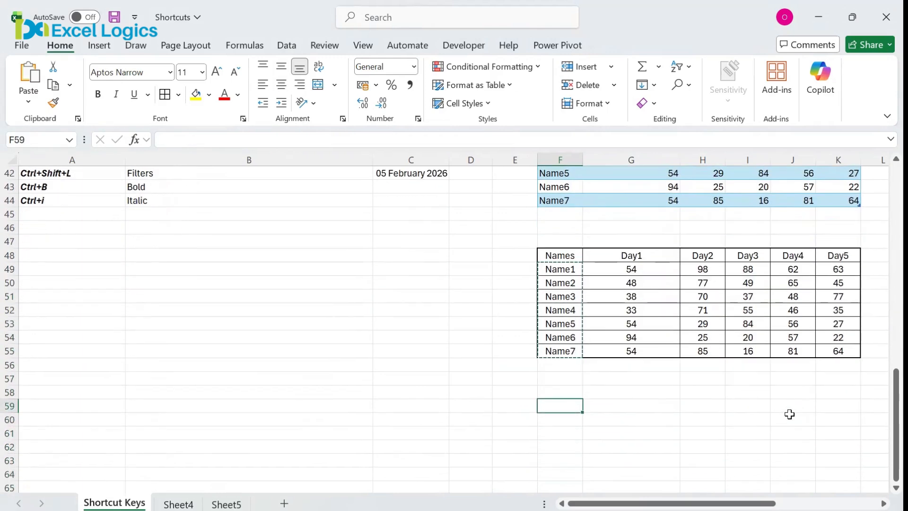
pyautogui.hotkey('ctrl', 'alt', 'v')
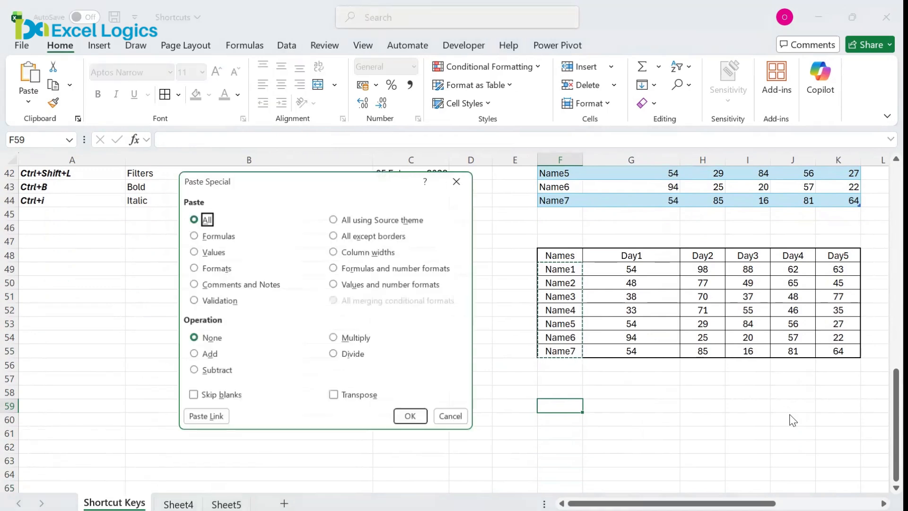
pyautogui.click(337, 403)
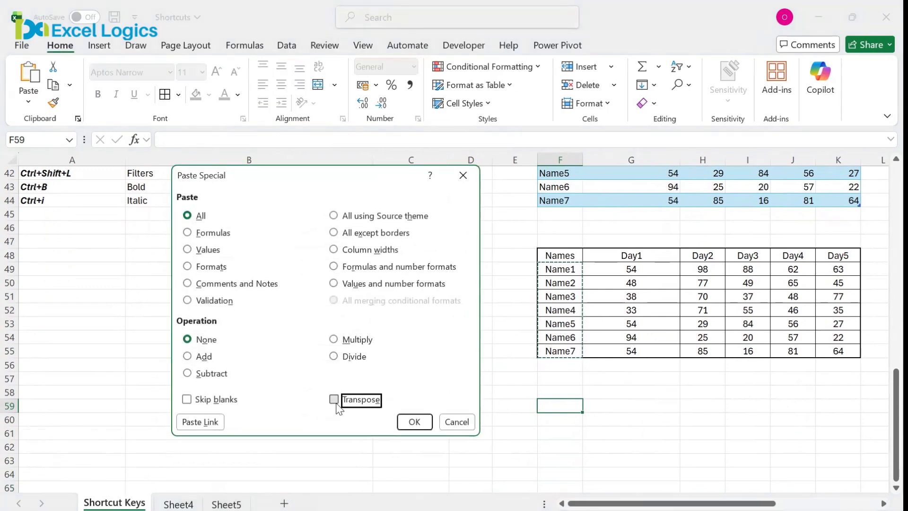
pyautogui.click(413, 422)
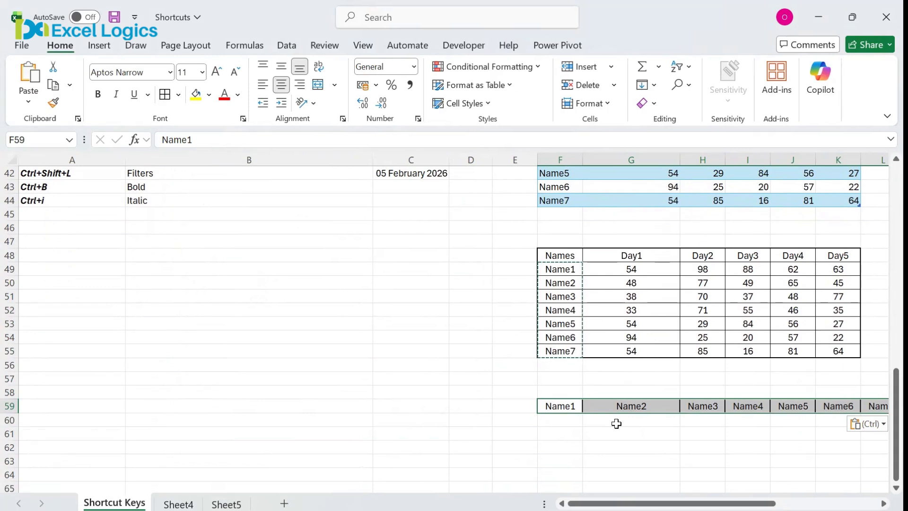
# Copy the row of names starting at F59 and paste it transposed as a column starting at F62.
pyautogui.hotkey('ctrl', 'c')
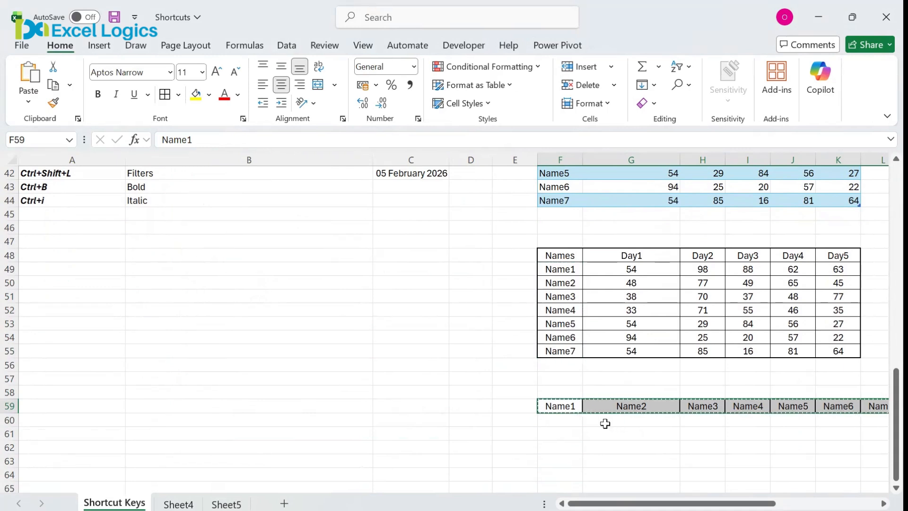
pyautogui.click(556, 443)
pyautogui.hotkey('ctrl', 'alt', 'v')
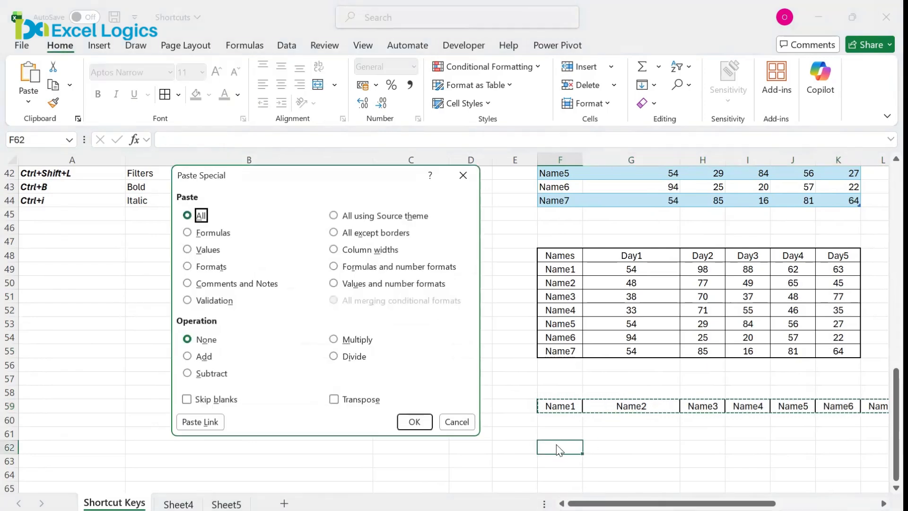
pyautogui.click(334, 400)
pyautogui.click(414, 421)
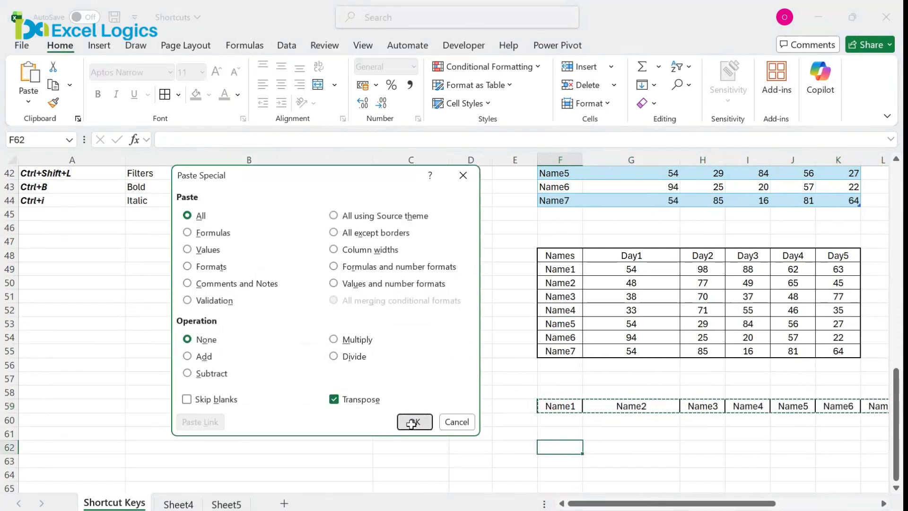
# Return to the shortcut list and review the remaining entries in rows 39 to 44, including Data Validation in B40.
pyautogui.press('Up')
pyautogui.hotkey('ctrl', 'Up')
pyautogui.hotkey('ctrl', 'Up')
pyautogui.hotkey('ctrl', 'Up')
pyautogui.hotkey('ctrl', 'Up')
pyautogui.press('Up')
pyautogui.press('Up')
pyautogui.press('Up')
pyautogui.press('Up')
pyautogui.press('Up')
pyautogui.press('Up')
pyautogui.press('Up')
pyautogui.press('Up')
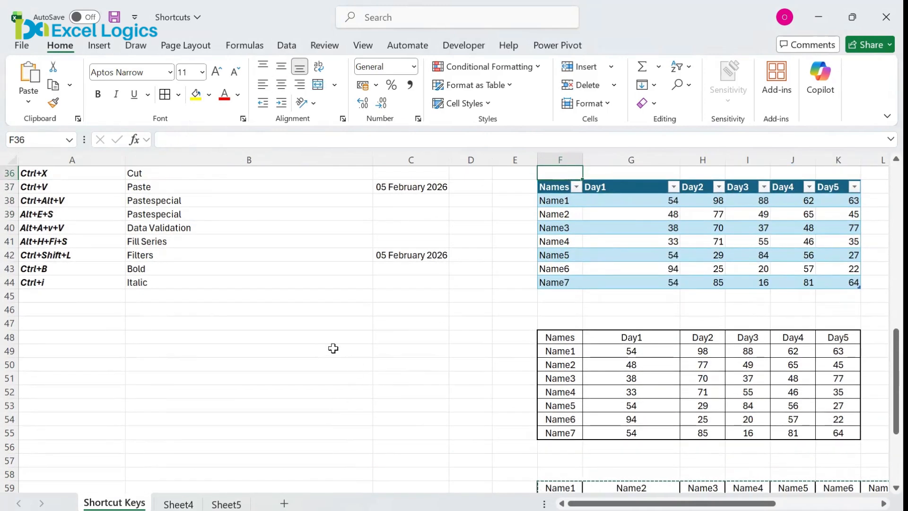
pyautogui.click(128, 227)
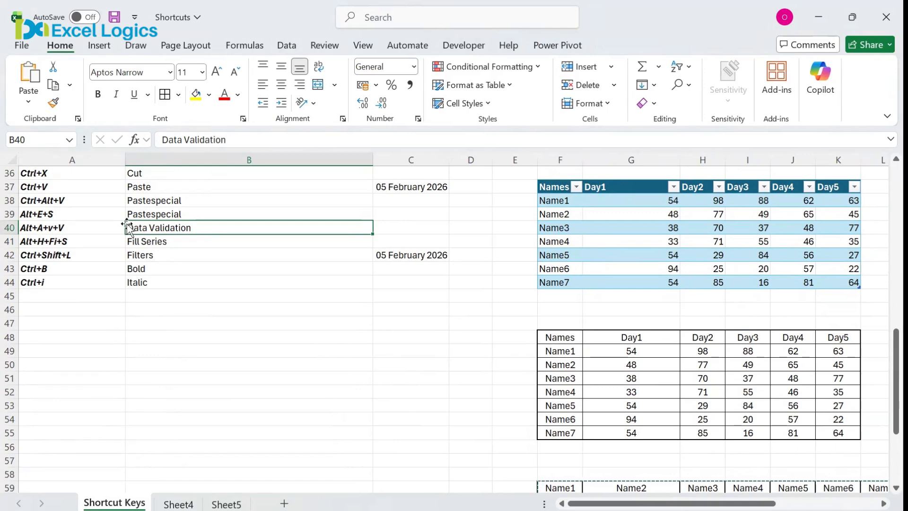
pyautogui.click(391, 298)
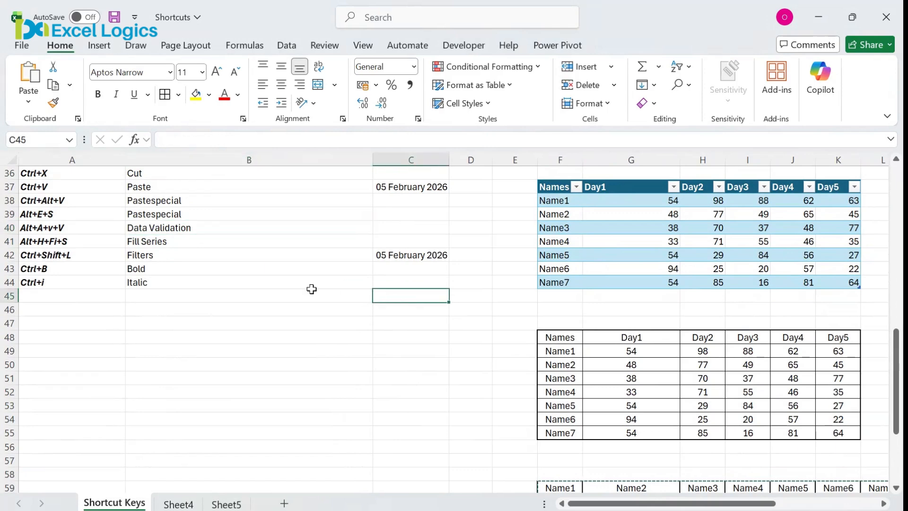
pyautogui.moveTo(70, 208); pyautogui.dragTo(69, 283)
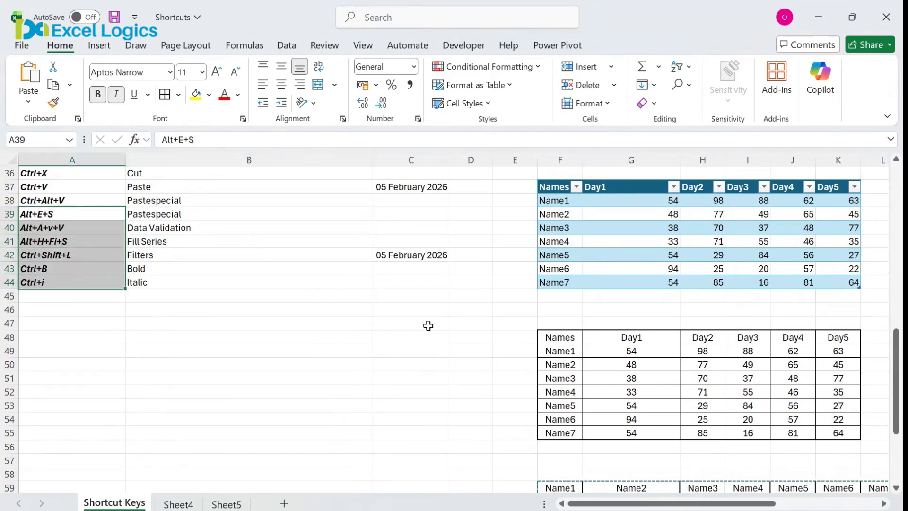
pyautogui.click(417, 317)
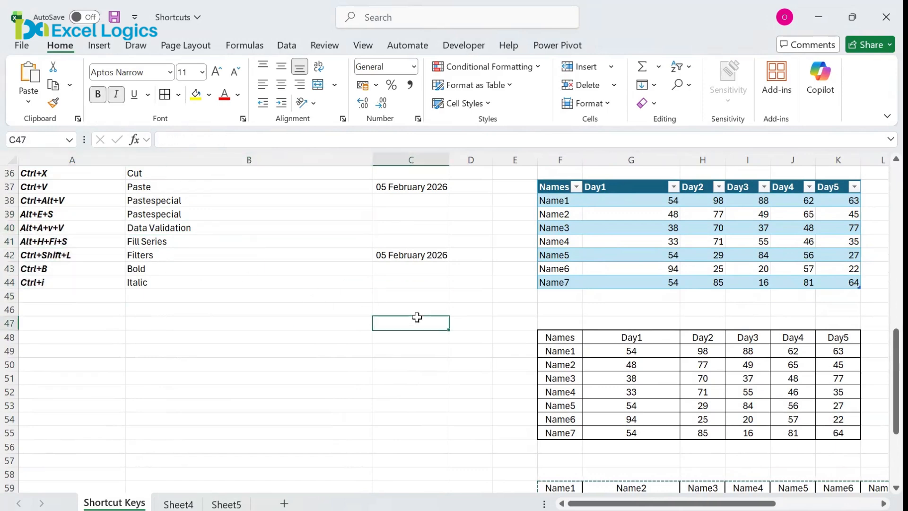
# Add a list data validation to C47 with A38:A44 as its source and pick Alt+H+Fi+S from its dropdown.
pyautogui.click(290, 46)
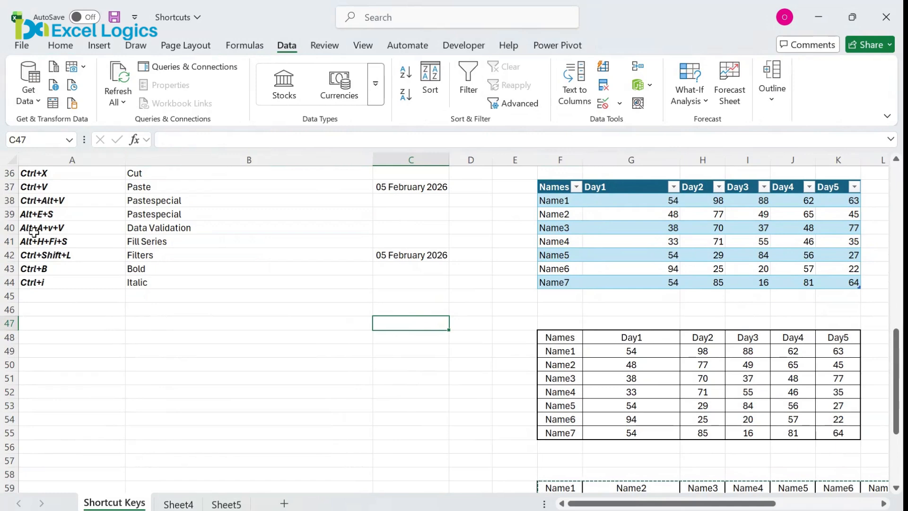
pyautogui.press('alt')
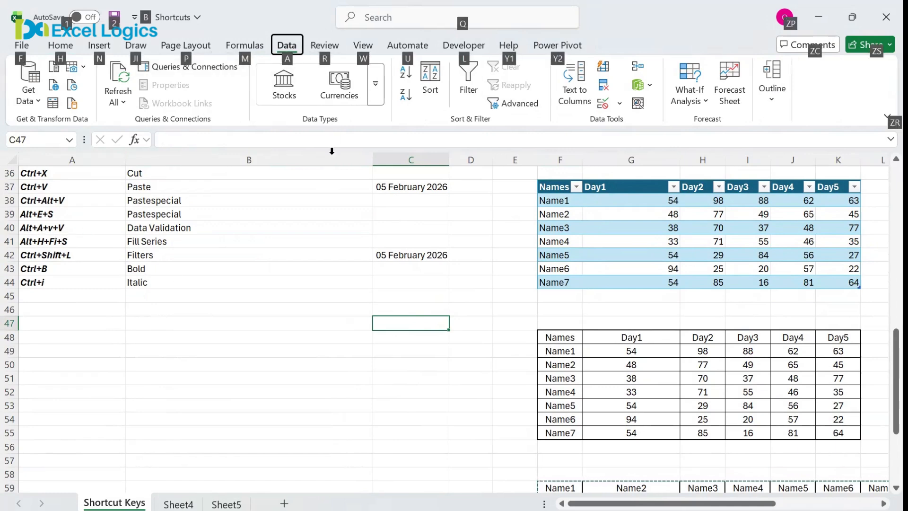
pyautogui.press('a')
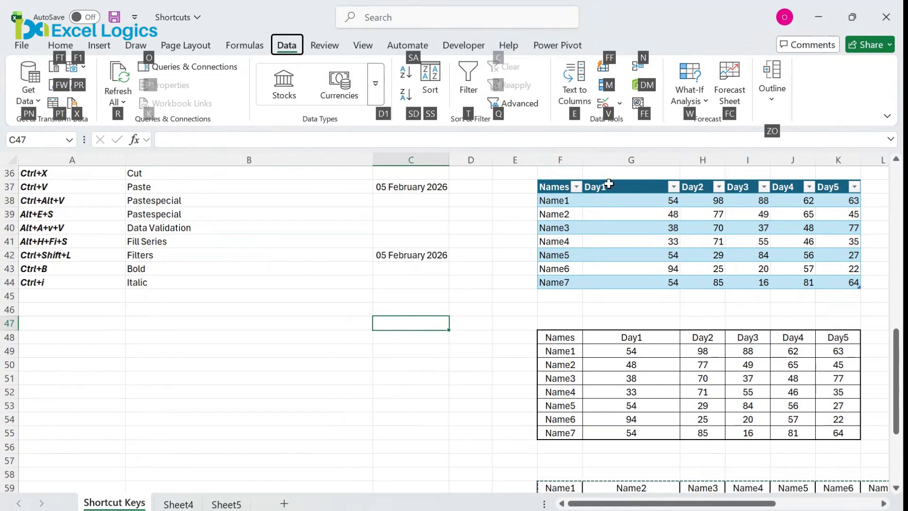
pyautogui.press('v')
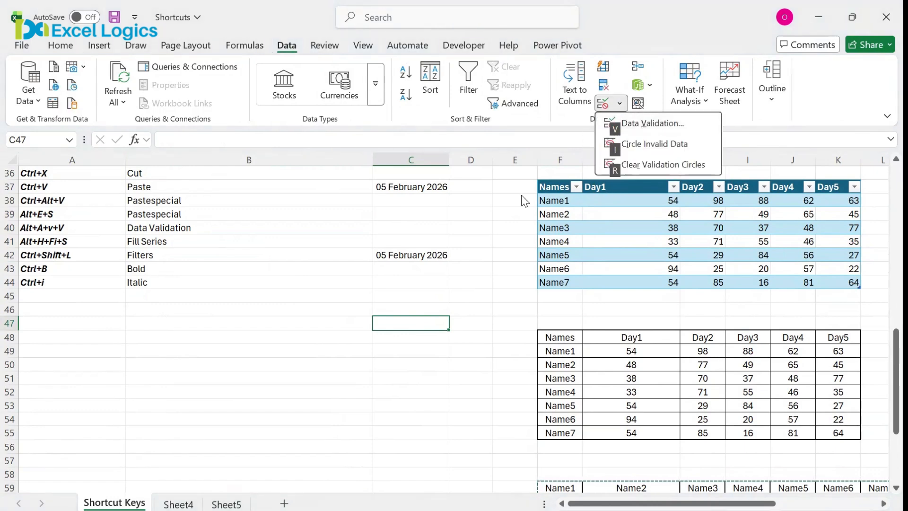
pyautogui.press('v')
pyautogui.click(285, 242)
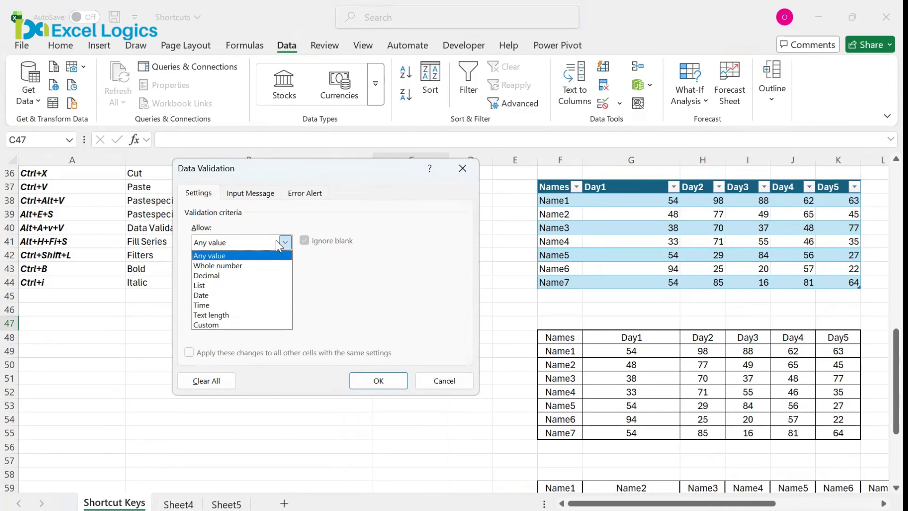
pyautogui.click(200, 285)
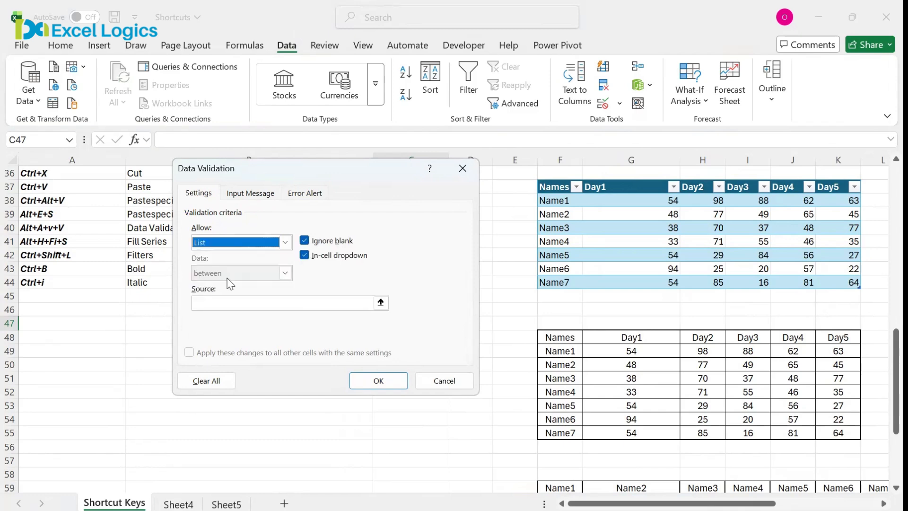
pyautogui.click(213, 302)
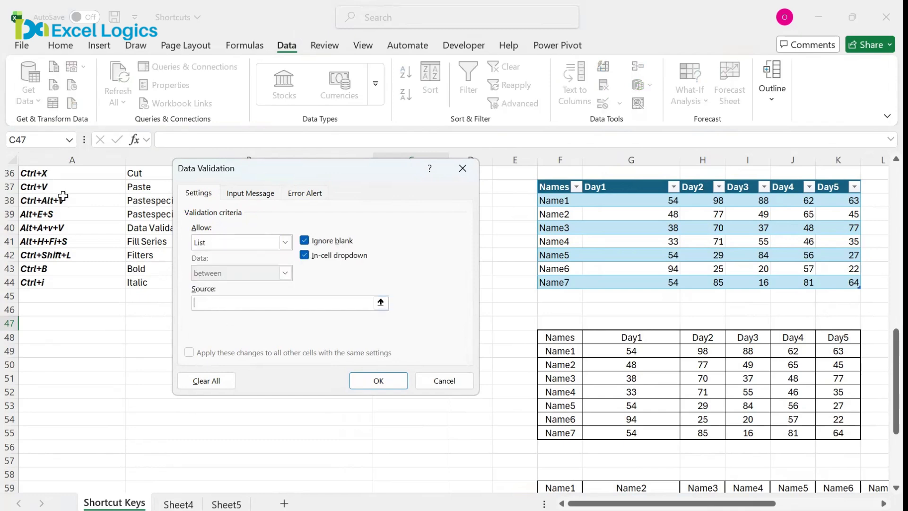
pyautogui.moveTo(64, 197); pyautogui.dragTo(66, 278)
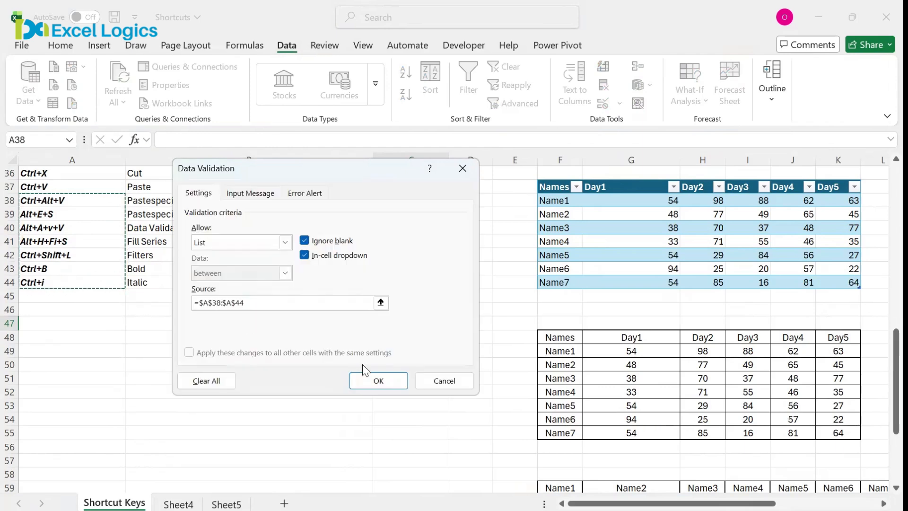
pyautogui.click(378, 380)
pyautogui.click(454, 324)
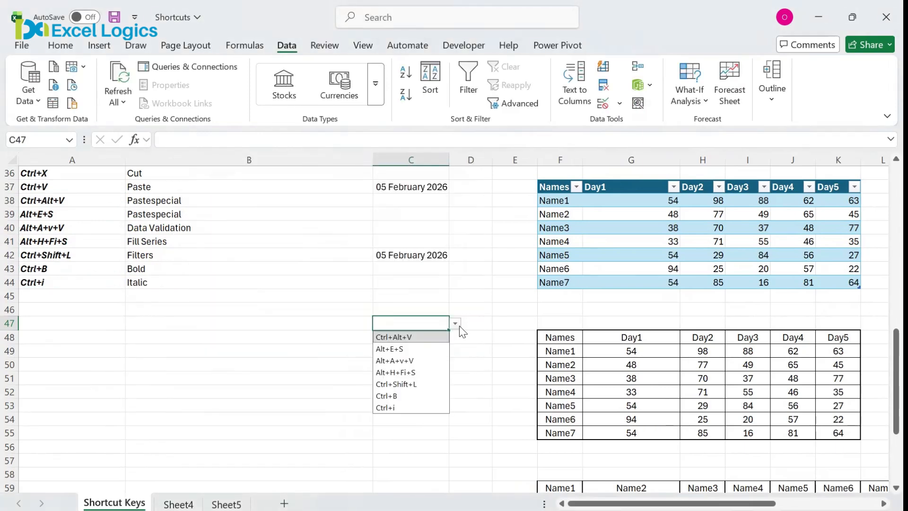
pyautogui.click(411, 373)
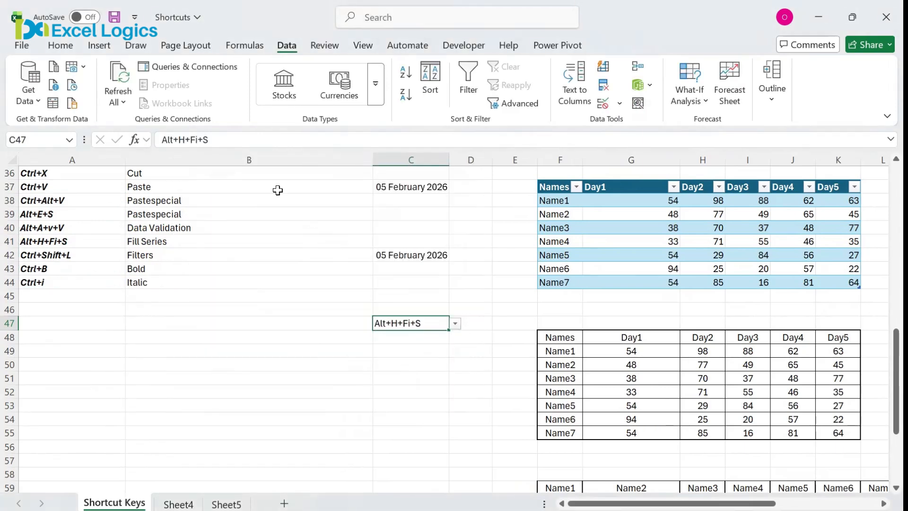
# Fill cell C47 with light grey.
pyautogui.click(60, 45)
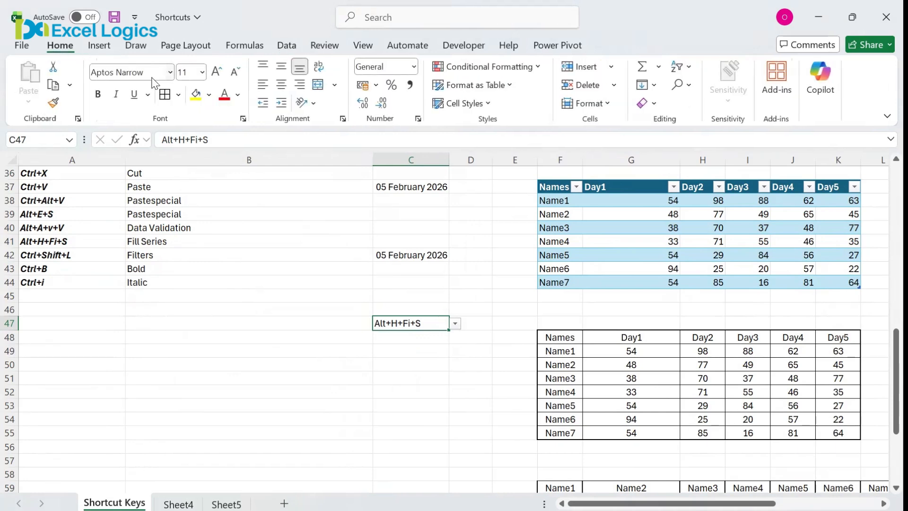
pyautogui.click(208, 94)
pyautogui.click(196, 189)
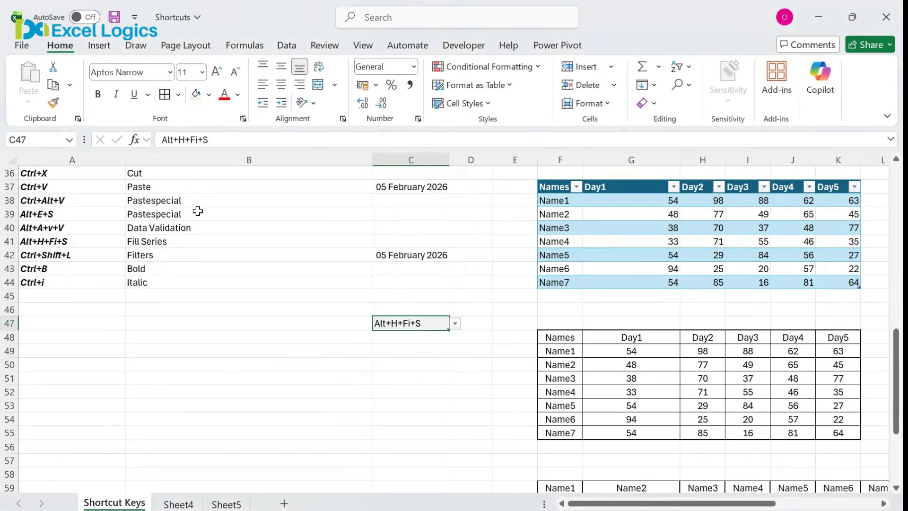
pyautogui.click(209, 95)
pyautogui.click(195, 196)
pyautogui.click(182, 214)
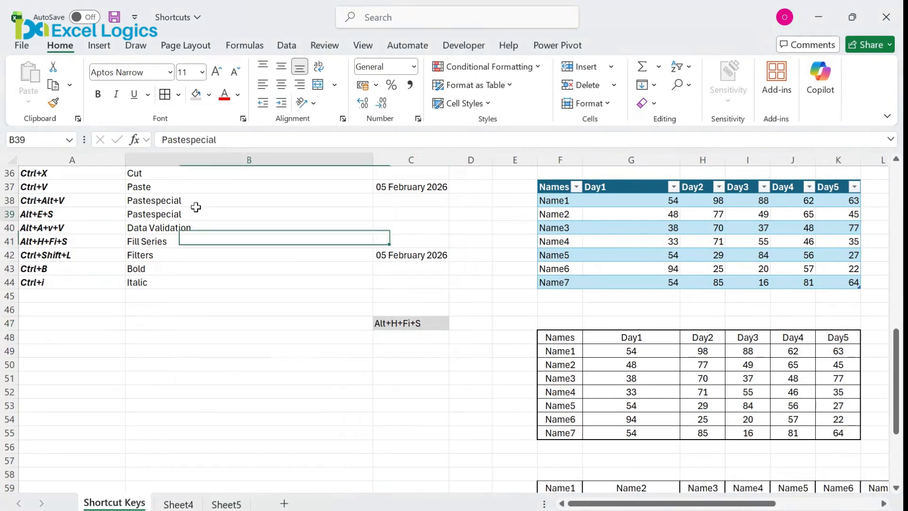
pyautogui.click(421, 323)
pyautogui.click(443, 404)
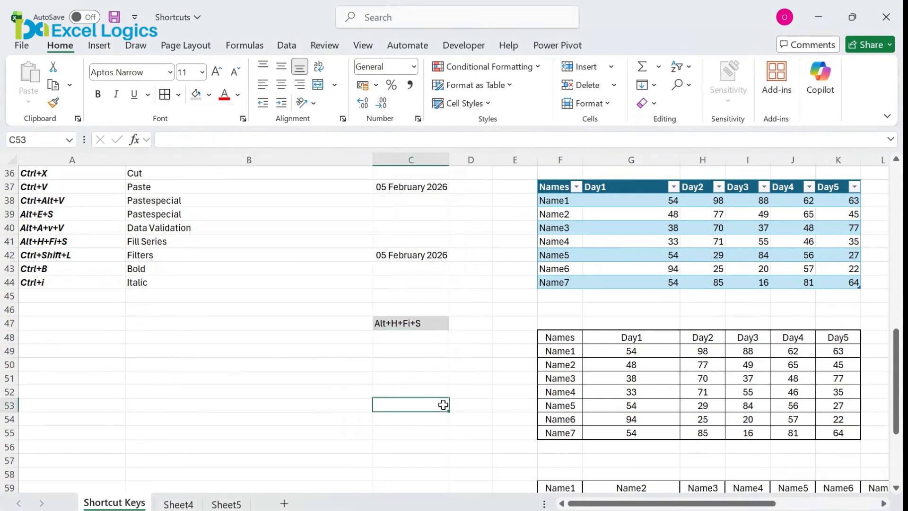
pyautogui.moveTo(443, 404); pyautogui.dragTo(464, 419)
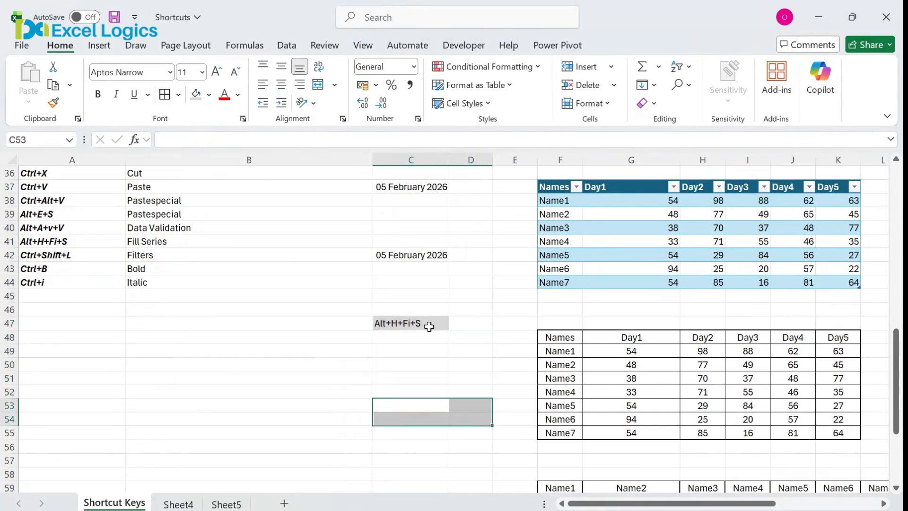
pyautogui.click(429, 326)
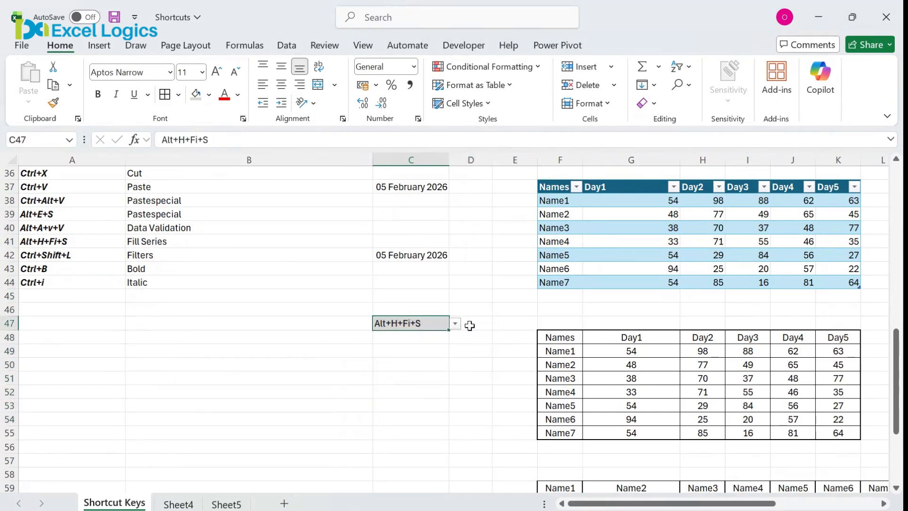
# Apply filters to the header row F48:K48 of the bordered names table.
pyautogui.click(326, 259)
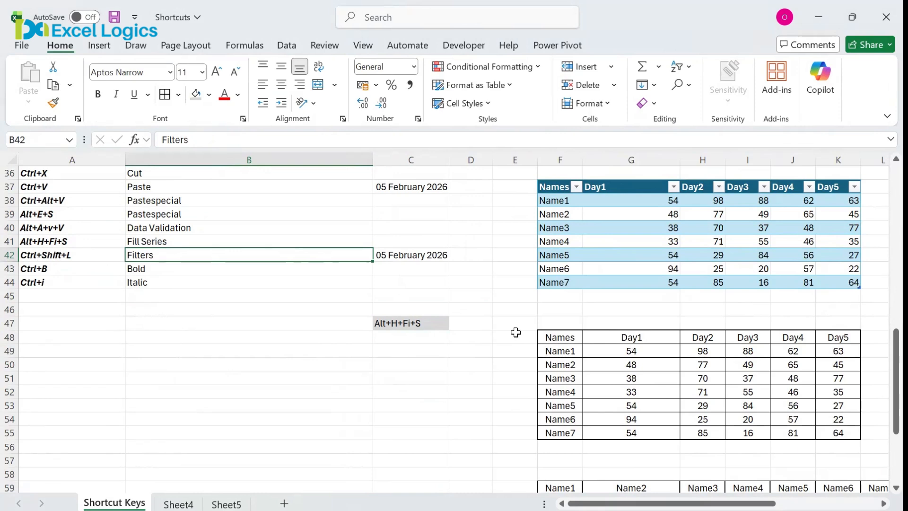
pyautogui.moveTo(569, 337); pyautogui.dragTo(833, 336)
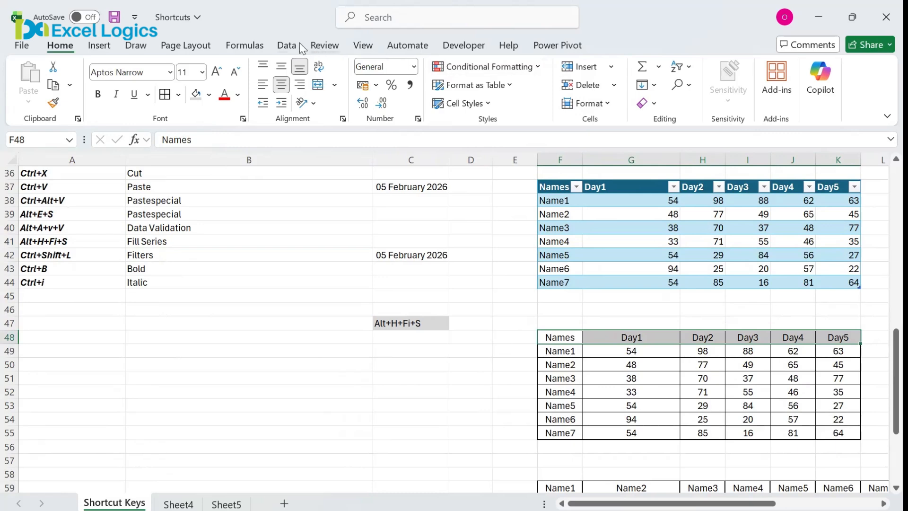
pyautogui.press('alt')
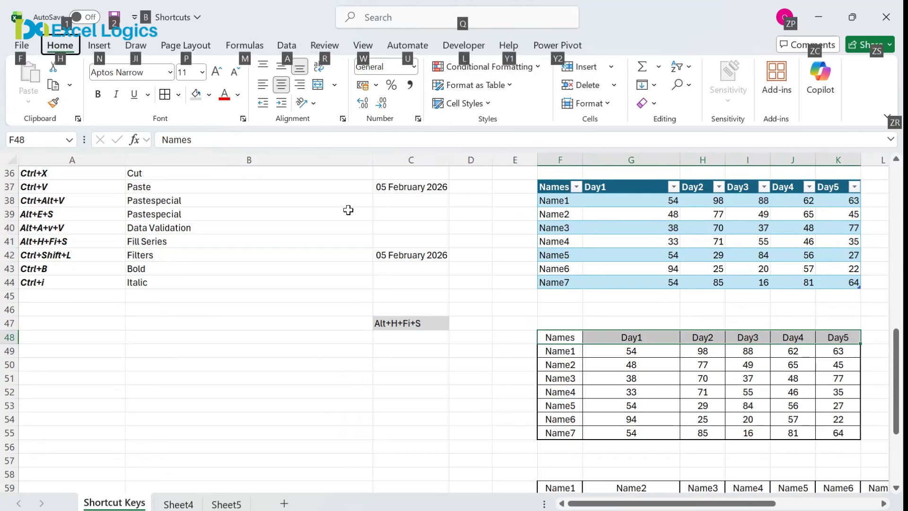
pyautogui.press('a')
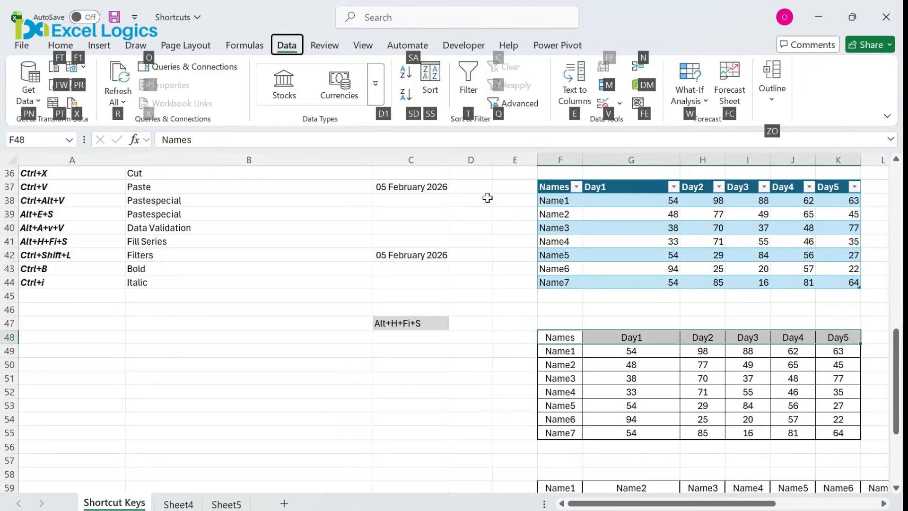
pyautogui.press('t')
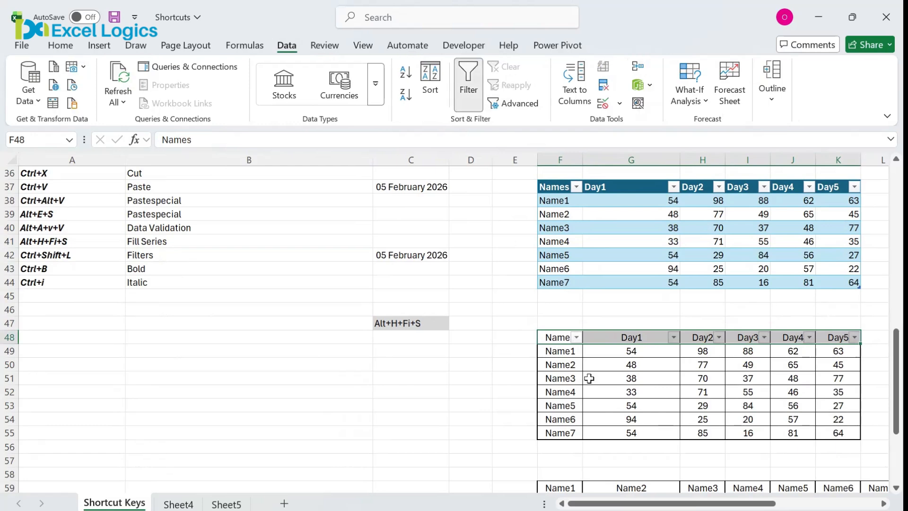
# Filter the Names column of the bordered table to show only Name3.
pyautogui.click(576, 337)
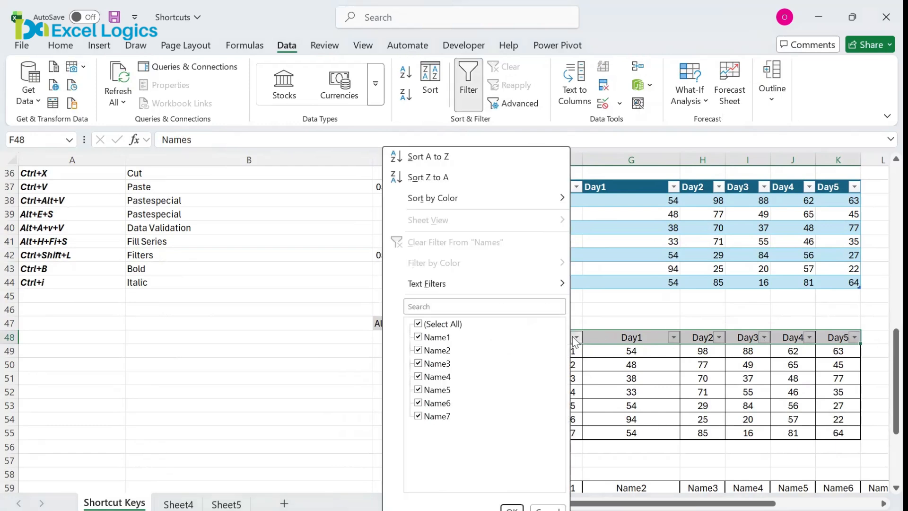
pyautogui.click(419, 324)
pyautogui.click(418, 363)
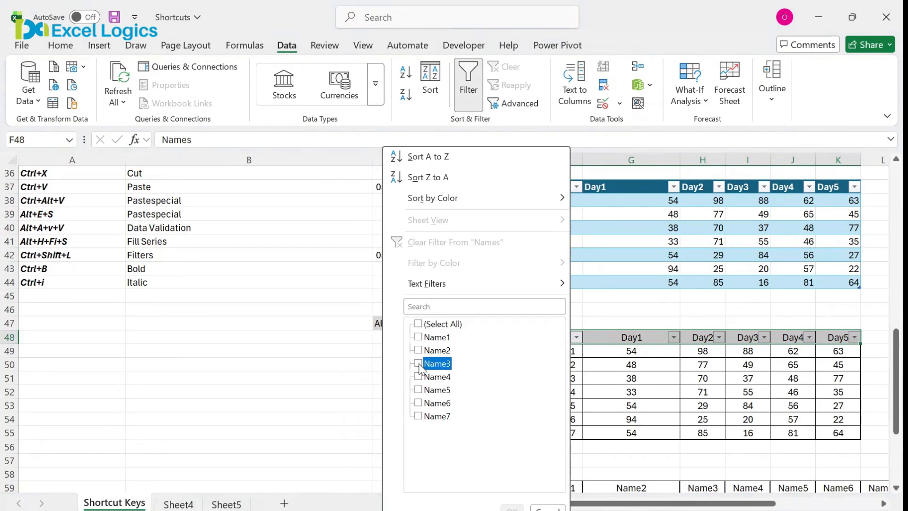
pyautogui.click(510, 507)
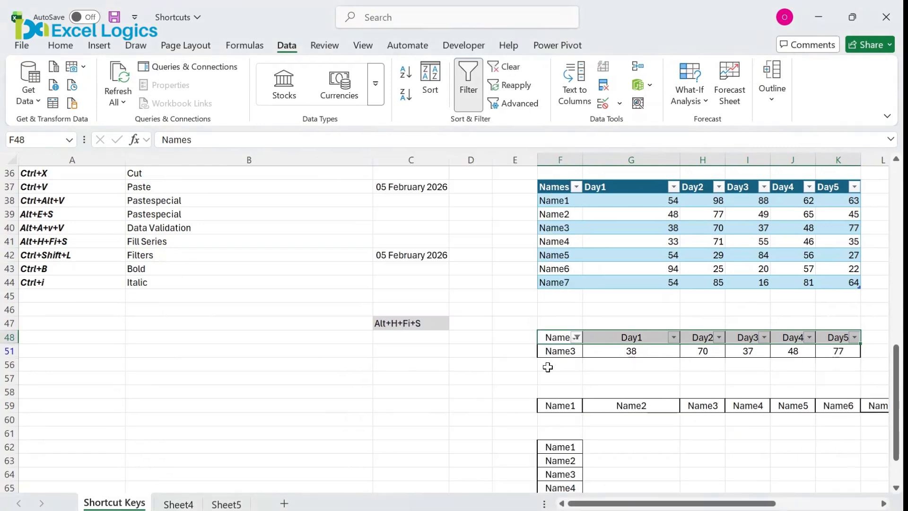
# Select all names again in the Names filter to restore every row of the bordered table.
pyautogui.click(576, 337)
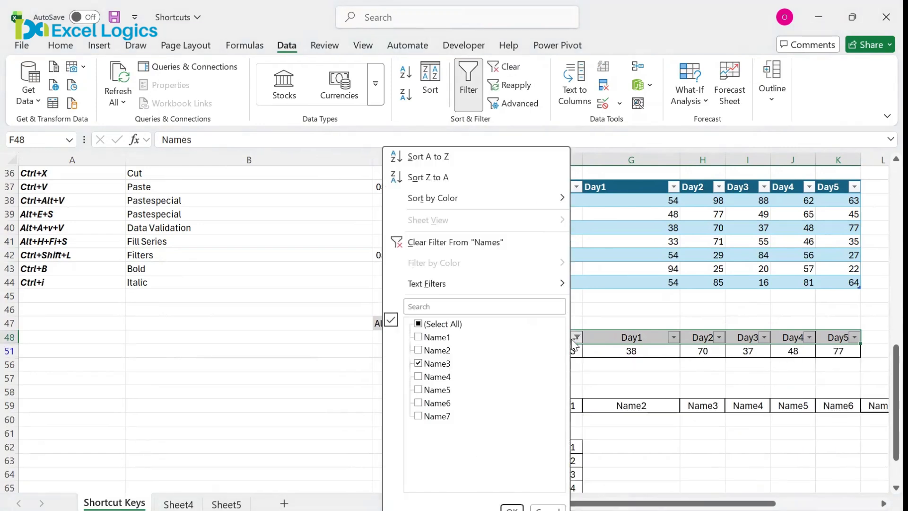
pyautogui.click(419, 324)
pyautogui.click(512, 508)
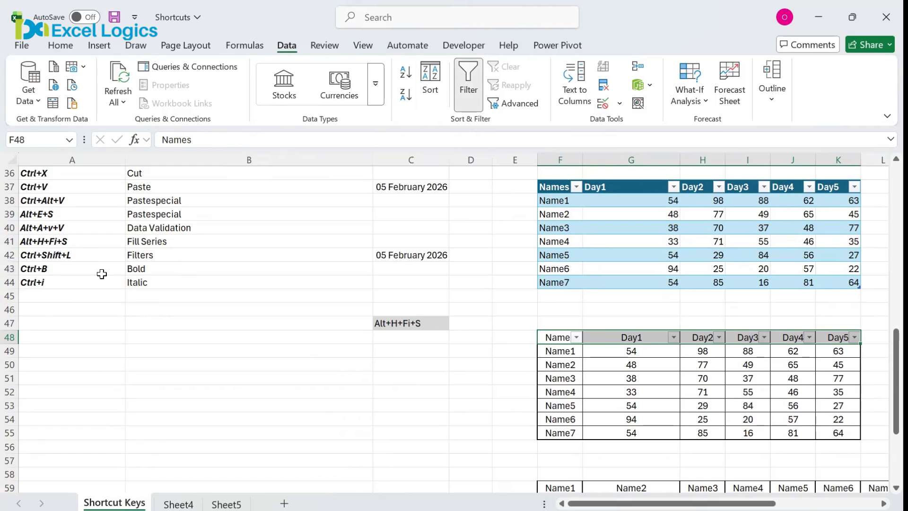
# Format the date in C42 as bold and italic.
pyautogui.click(72, 270)
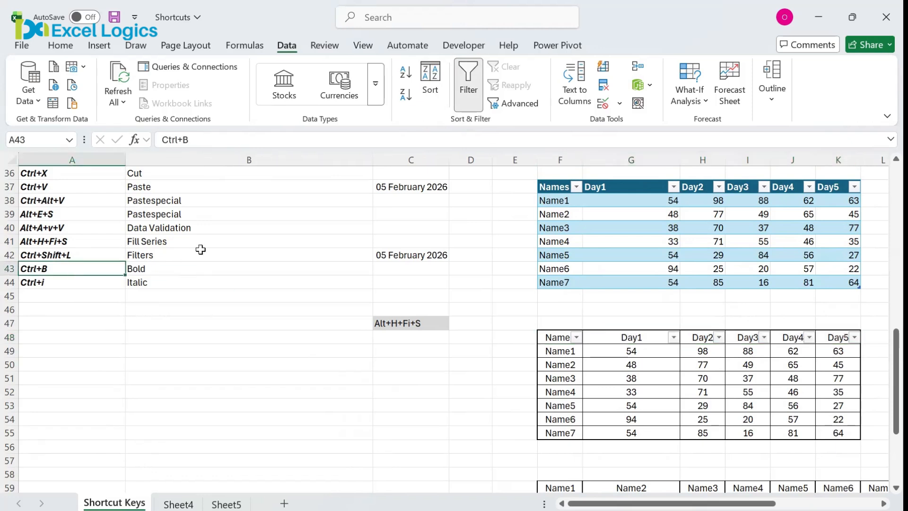
pyautogui.click(395, 251)
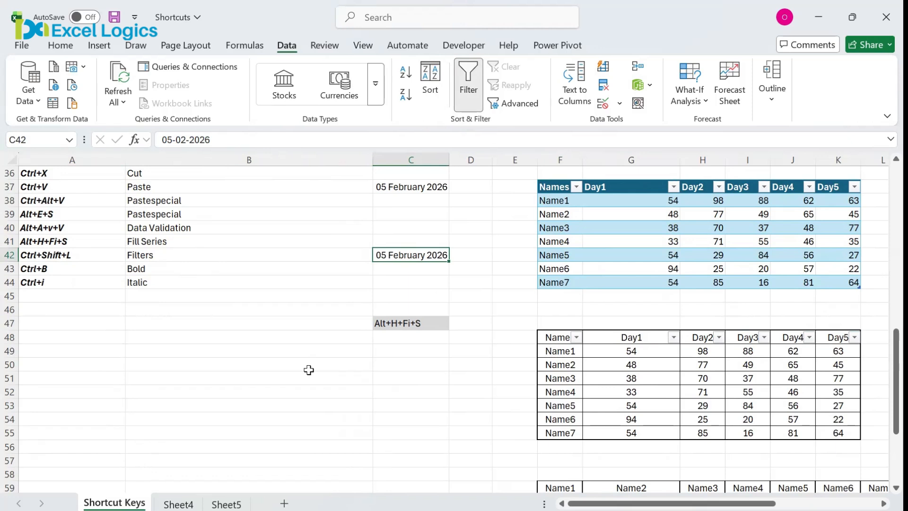
pyautogui.hotkey('ctrl', 'b')
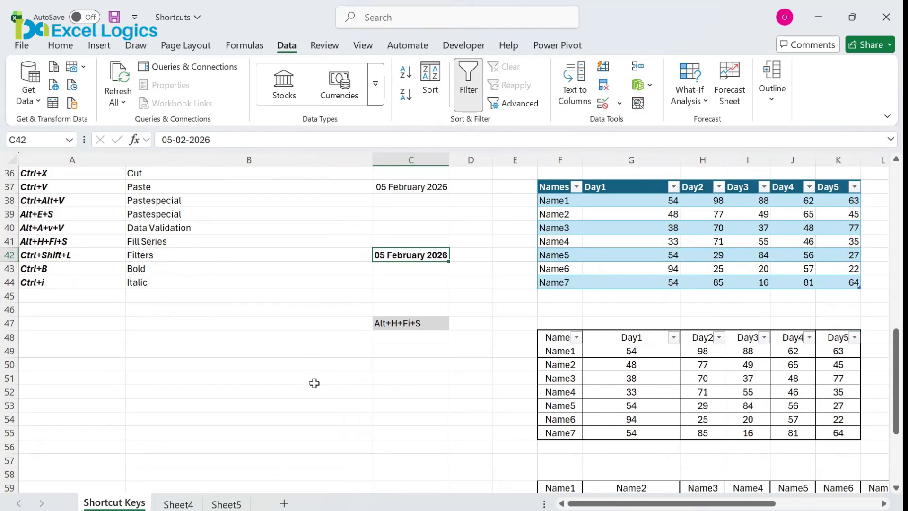
pyautogui.hotkey('ctrl', 'i')
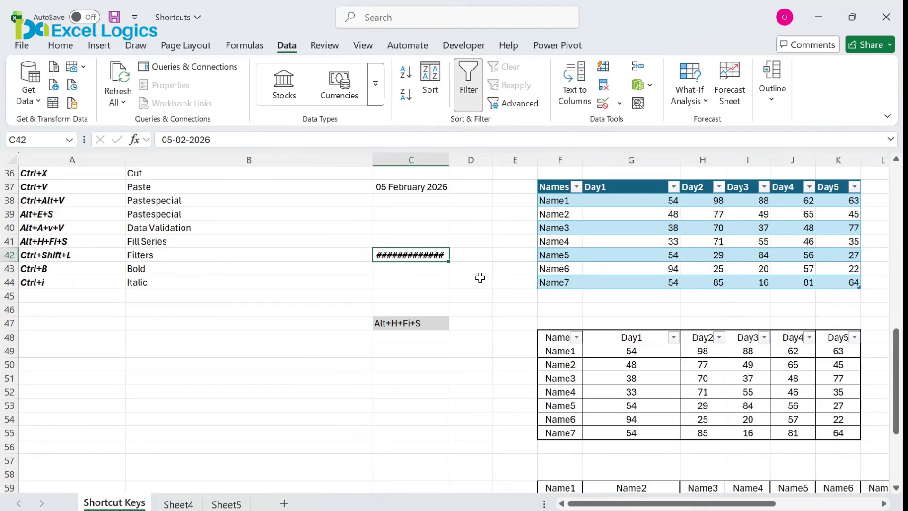
# AutoFit the width of column C to the date in C42.
pyautogui.hotkey('alt', 'h')
pyautogui.press('o')
pyautogui.press('i')
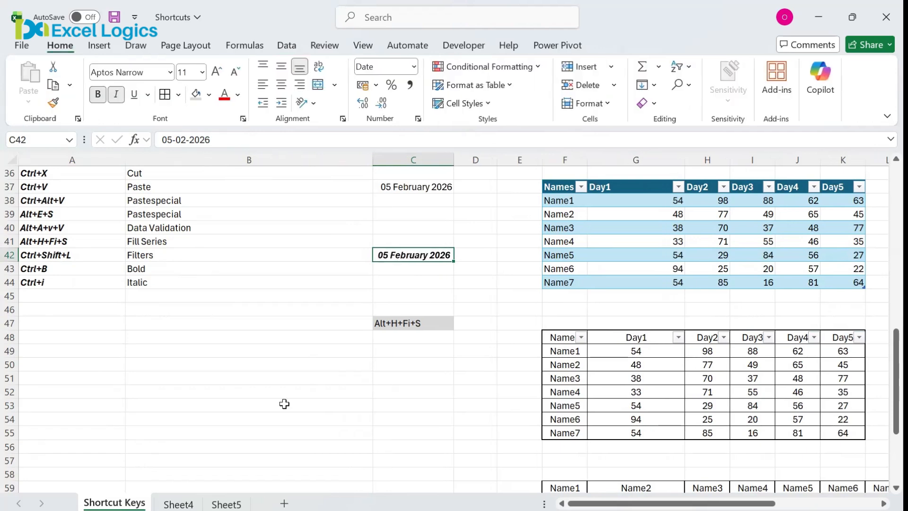
# Remove the italic and bold formatting from the date in C42 and reapply both.
pyautogui.hotkey('ctrl', 'i')
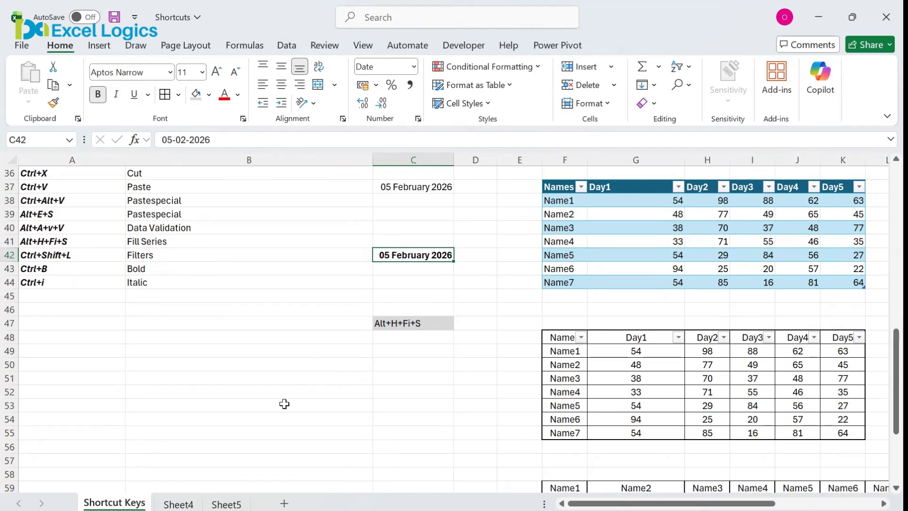
pyautogui.hotkey('ctrl', 'b')
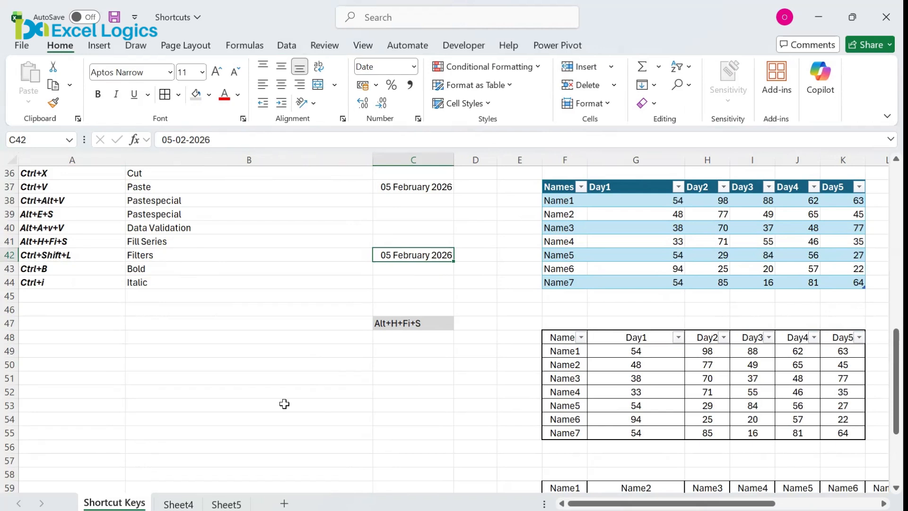
pyautogui.hotkey('ctrl', 'b')
pyautogui.hotkey('ctrl', 'i')
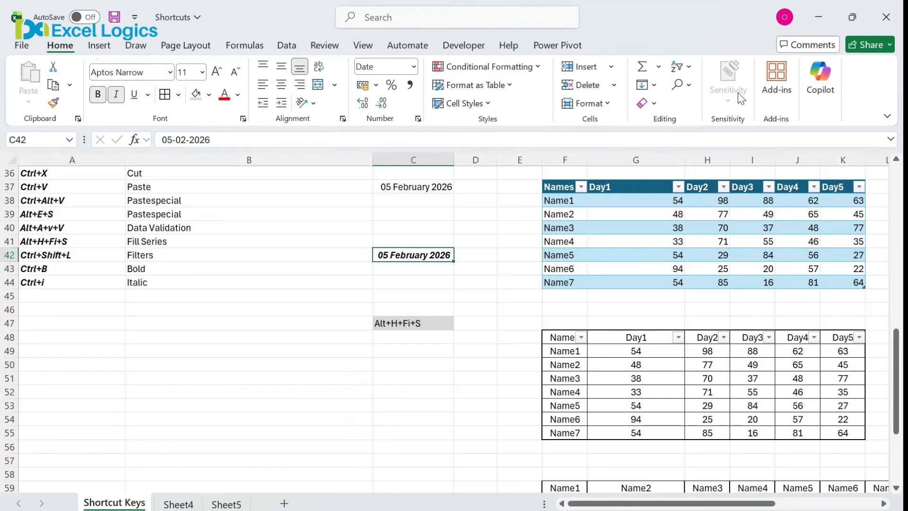
# Display the available fill commands, including Series, and close the list without applying any.
pyautogui.click(654, 86)
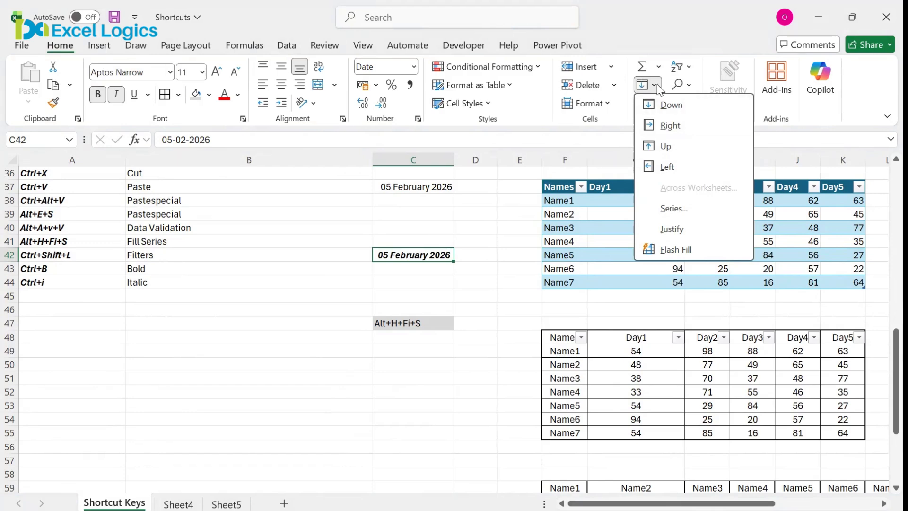
pyautogui.click(502, 234)
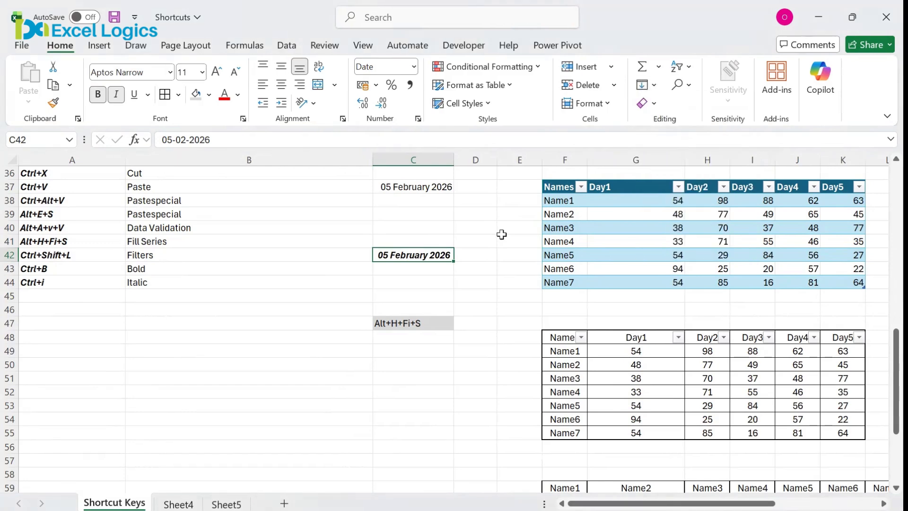
# Look through the Shortcut Keys sheet from the first row to below the last table for free space.
pyautogui.press('Up')
pyautogui.press('Up')
pyautogui.press('Up')
pyautogui.press('Up')
pyautogui.press('Up')
pyautogui.press('Up')
pyautogui.press('Up')
pyautogui.press('Up')
pyautogui.press('Up')
pyautogui.press('Up')
pyautogui.press('Up')
pyautogui.press('Up')
pyautogui.press('Up')
pyautogui.press('Up')
pyautogui.press('Up')
pyautogui.press('Up')
pyautogui.press('Up')
pyautogui.press('Up')
pyautogui.press('Up')
pyautogui.press('Up')
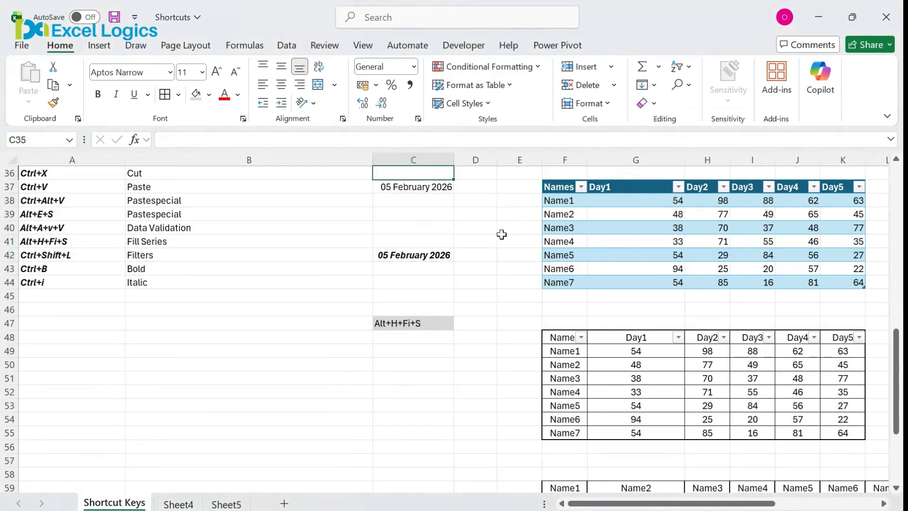
pyautogui.press('Up')
pyautogui.press('Up')
pyautogui.press('Up')
pyautogui.press('Up')
pyautogui.press('Up')
pyautogui.press('Up')
pyautogui.press('Up')
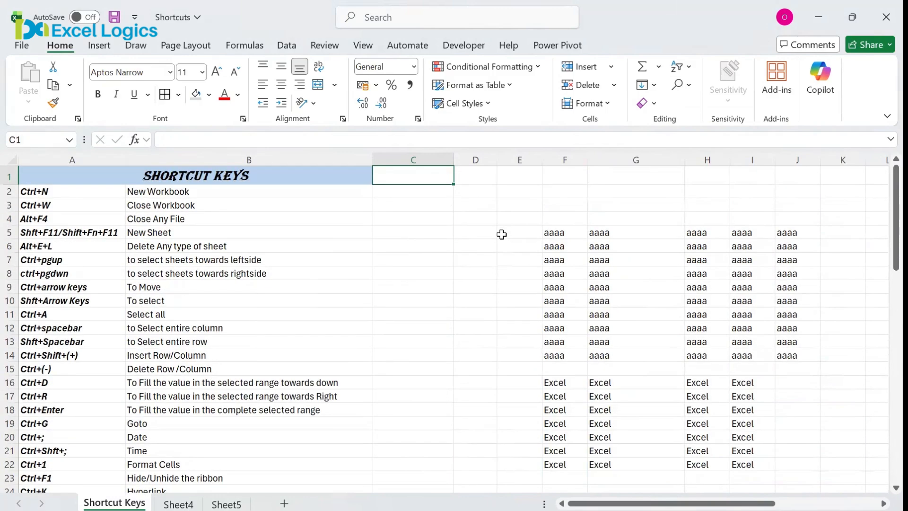
pyautogui.press('Down')
pyautogui.press('Down')
pyautogui.press('Down')
pyautogui.press('Down')
pyautogui.press('Down')
pyautogui.press('Down')
pyautogui.press('Down')
pyautogui.press('Down')
pyautogui.press('Down')
pyautogui.press('Down')
pyautogui.press('Down')
pyautogui.press('Down')
pyautogui.press('Down')
pyautogui.press('Down')
pyautogui.press('Down')
pyautogui.press('Down')
pyautogui.press('Down')
pyautogui.press('Down')
pyautogui.press('Down')
pyautogui.press('Down')
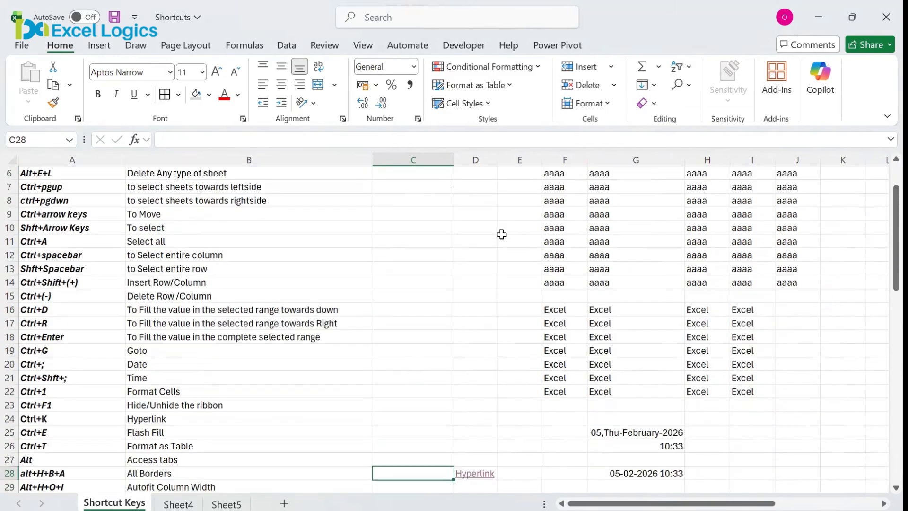
pyautogui.press('Down')
pyautogui.press('Down')
pyautogui.press('Down')
pyautogui.press('Down')
pyautogui.press('Down')
pyautogui.press('Down')
pyautogui.press('Down')
pyautogui.press('Down')
pyautogui.press('Down')
pyautogui.press('Down')
pyautogui.press('Down')
pyautogui.press('Down')
pyautogui.press('Down')
pyautogui.press('Down')
pyautogui.press('Down')
pyautogui.press('Down')
pyautogui.press('Down')
pyautogui.press('Down')
pyautogui.press('Down')
pyautogui.press('Down')
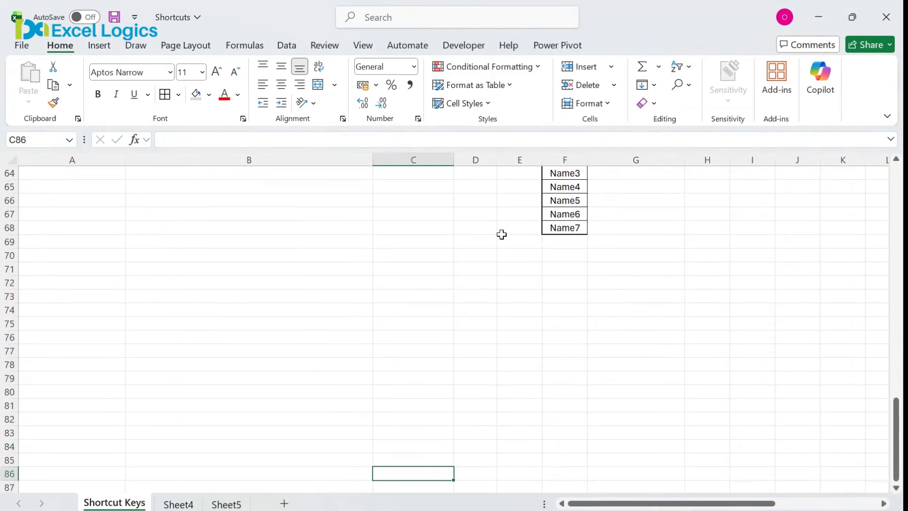
pyautogui.press('Up')
pyautogui.press('Up')
pyautogui.press('Up')
pyautogui.press('Up')
pyautogui.press('Up')
pyautogui.press('Up')
pyautogui.press('Up')
pyautogui.press('Up')
pyautogui.press('Up')
pyautogui.press('Up')
pyautogui.press('Up')
pyautogui.press('Up')
pyautogui.press('Up')
pyautogui.press('Up')
pyautogui.press('Up')
pyautogui.press('Up')
pyautogui.press('Up')
pyautogui.press('Up')
pyautogui.press('Up')
pyautogui.press('Up')
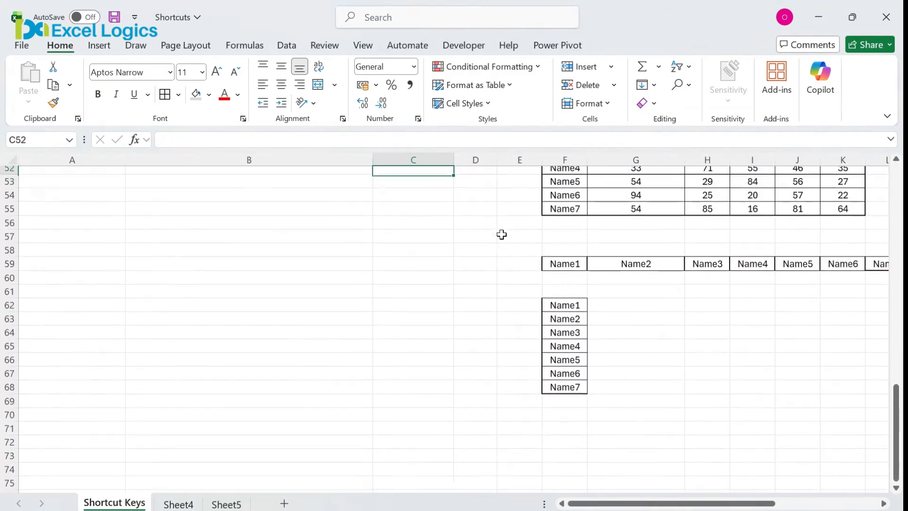
pyautogui.press('Up')
pyautogui.press('Up')
pyautogui.press('Up')
pyautogui.press('Up')
pyautogui.press('Up')
pyautogui.press('Up')
pyautogui.press('Up')
pyautogui.press('Up')
pyautogui.press('Up')
pyautogui.press('Up')
pyautogui.press('Up')
pyautogui.press('Up')
pyautogui.press('Up')
pyautogui.press('Up')
pyautogui.press('Up')
pyautogui.press('Up')
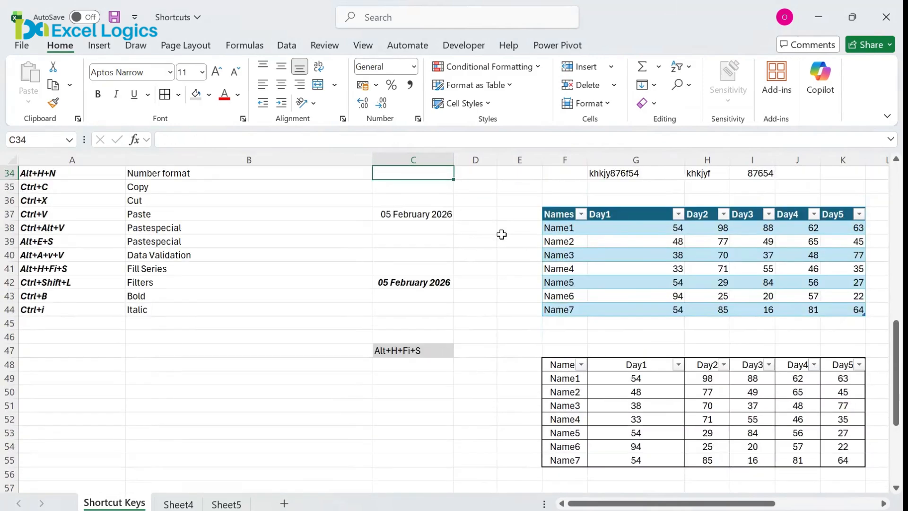
# Enter 1 in cell O47, in the empty area beyond the tables.
pyautogui.press('Right')
pyautogui.press('Right')
pyautogui.press('Right')
pyautogui.press('Right')
pyautogui.press('Right')
pyautogui.press('Right')
pyautogui.press('Right')
pyautogui.press('Right')
pyautogui.press('Right')
pyautogui.press('Right')
pyautogui.press('Right')
pyautogui.press('Right')
pyautogui.press('Right')
pyautogui.press('Right')
pyautogui.press('Right')
pyautogui.press('Right')
pyautogui.press('Right')
pyautogui.press('Right')
pyautogui.press('Right')
pyautogui.press('Right')
pyautogui.press('Right')
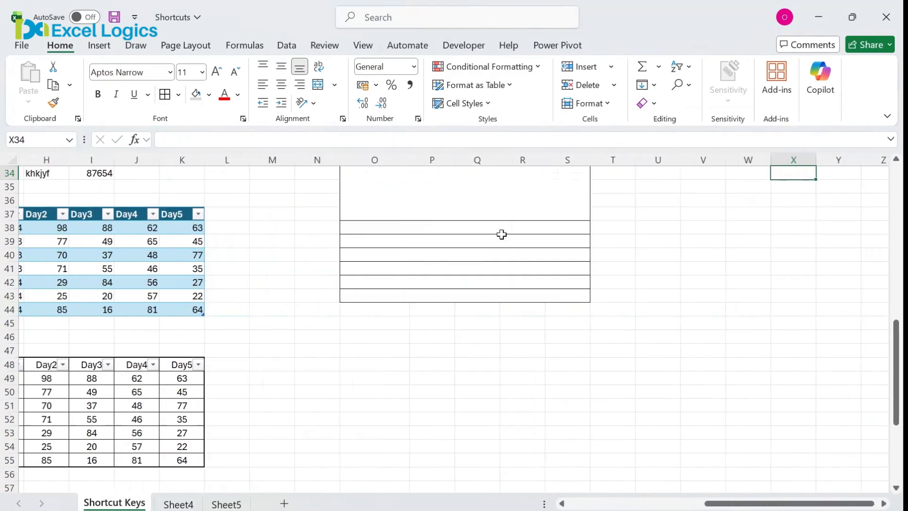
pyautogui.press('Down')
pyautogui.press('Down')
pyautogui.press('Down')
pyautogui.press('Down')
pyautogui.press('Down')
pyautogui.press('Down')
pyautogui.press('Down')
pyautogui.press('Down')
pyautogui.press('Down')
pyautogui.press('Down')
pyautogui.press('Down')
pyautogui.press('Down')
pyautogui.press('Down')
pyautogui.press('Down')
pyautogui.press('Down')
pyautogui.press('Down')
pyautogui.press('Down')
pyautogui.press('Down')
pyautogui.press('Down')
pyautogui.press('Down')
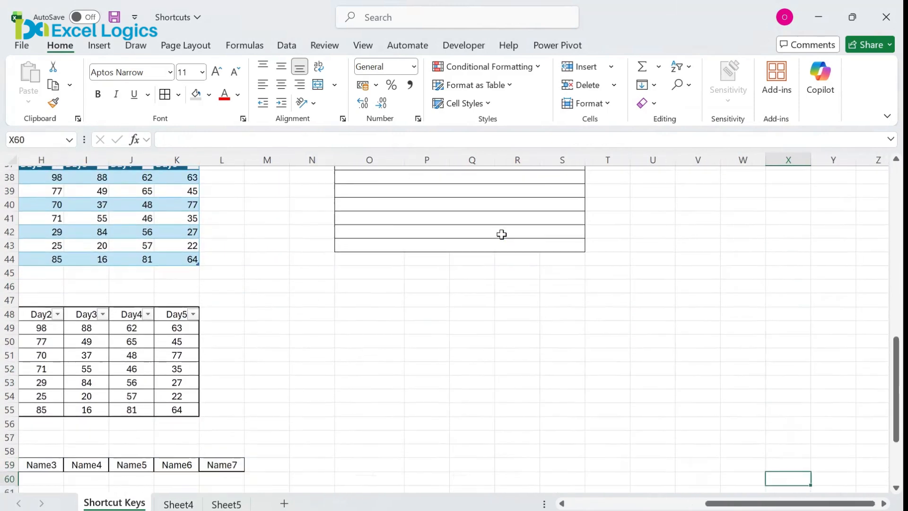
pyautogui.click(394, 254)
pyautogui.write('1')
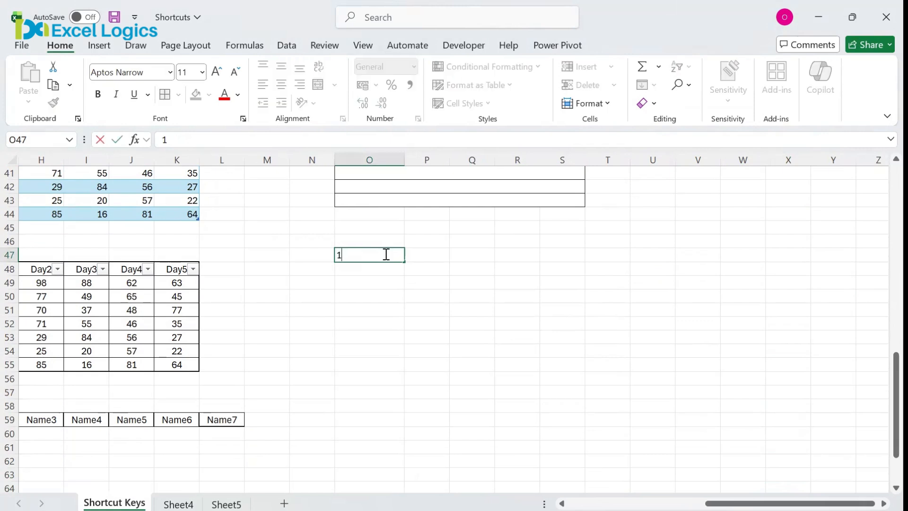
pyautogui.hotkey('ctrl', 'Return')
# Copy the 1 from O47 down to O57, convert the copies to a fill series, and undo the fill.
pyautogui.moveTo(405, 261); pyautogui.dragTo(385, 393)
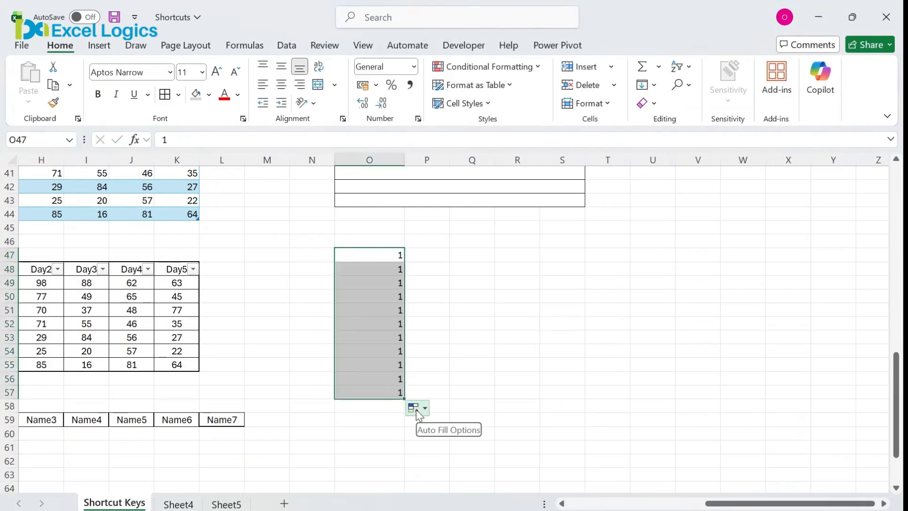
pyautogui.click(416, 410)
pyautogui.click(431, 441)
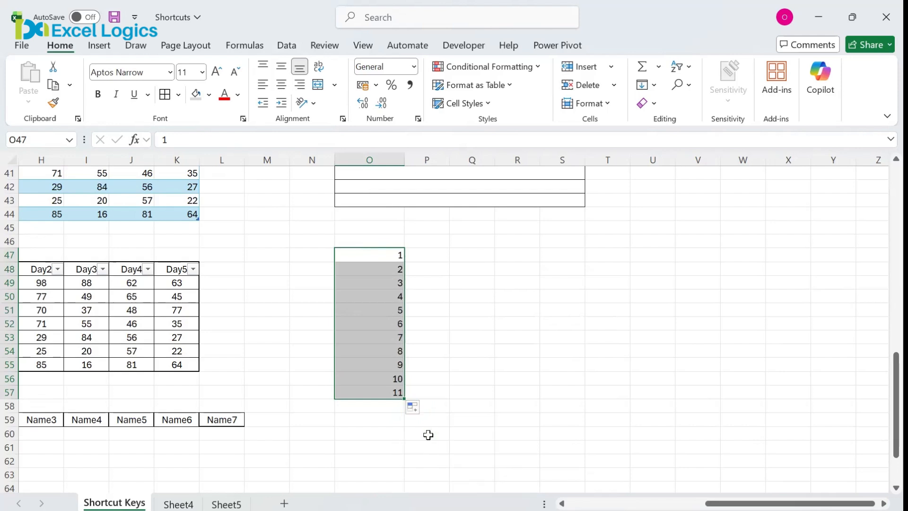
pyautogui.hotkey('ctrl', 'z')
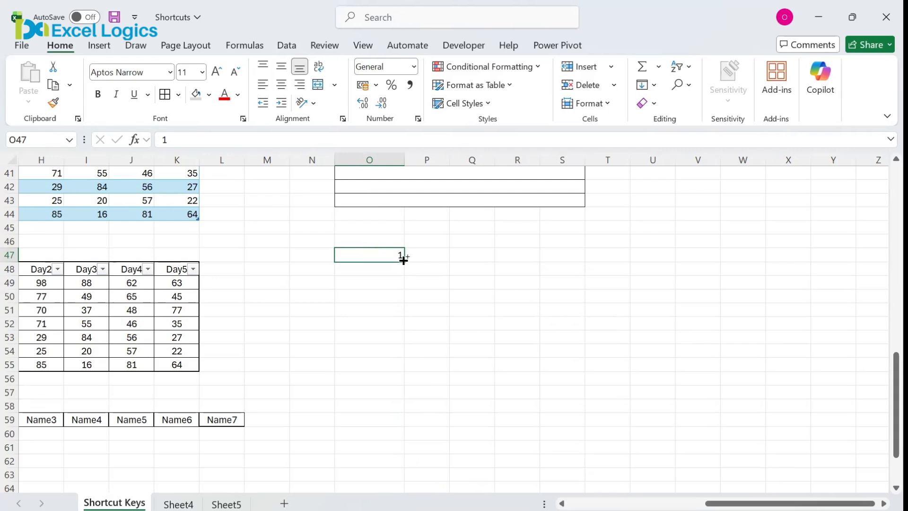
# Fill O47 down to O57 as a series from 1 to 11, and build a second series from 1 to 13 in Q47:Q59.
pyautogui.moveTo(404, 261); pyautogui.dragTo(397, 400)
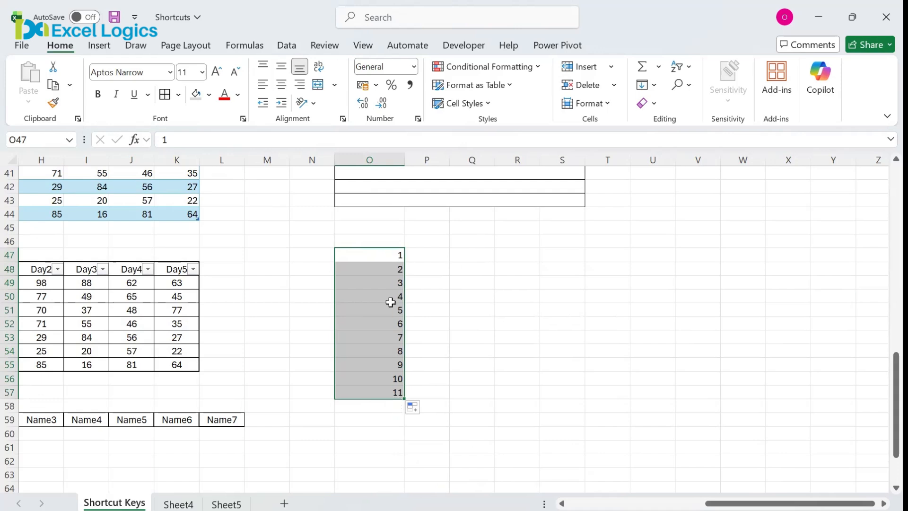
pyautogui.click(470, 257)
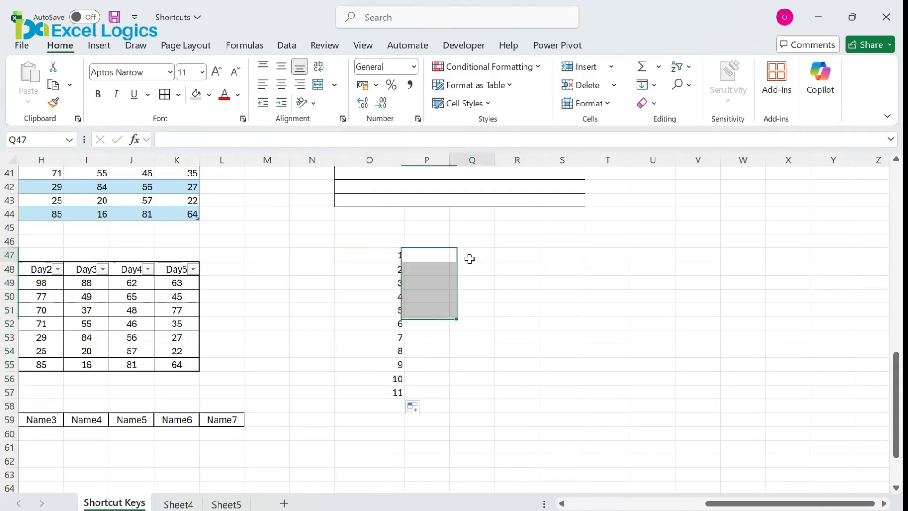
pyautogui.write('1')
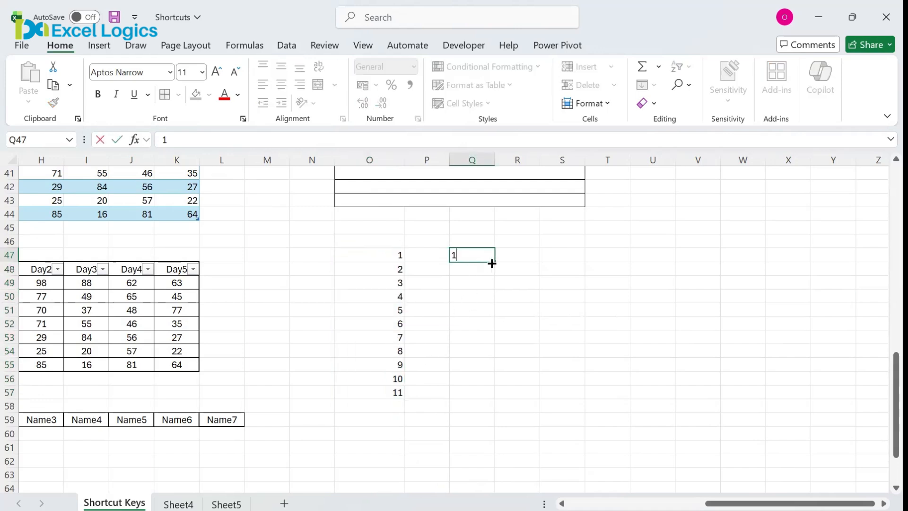
pyautogui.moveTo(497, 263); pyautogui.dragTo(482, 428)
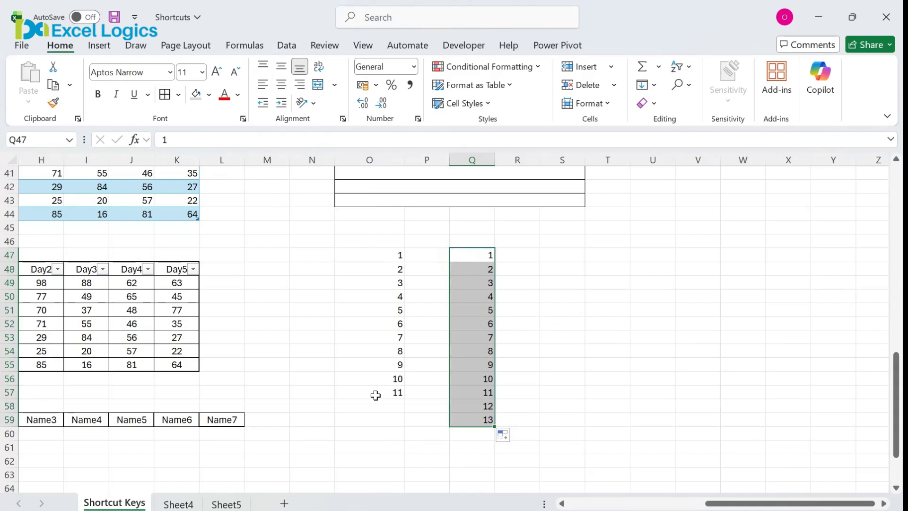
# Enter 1 in cell T47 as the start of a new number series.
pyautogui.click(615, 261)
pyautogui.write('1')
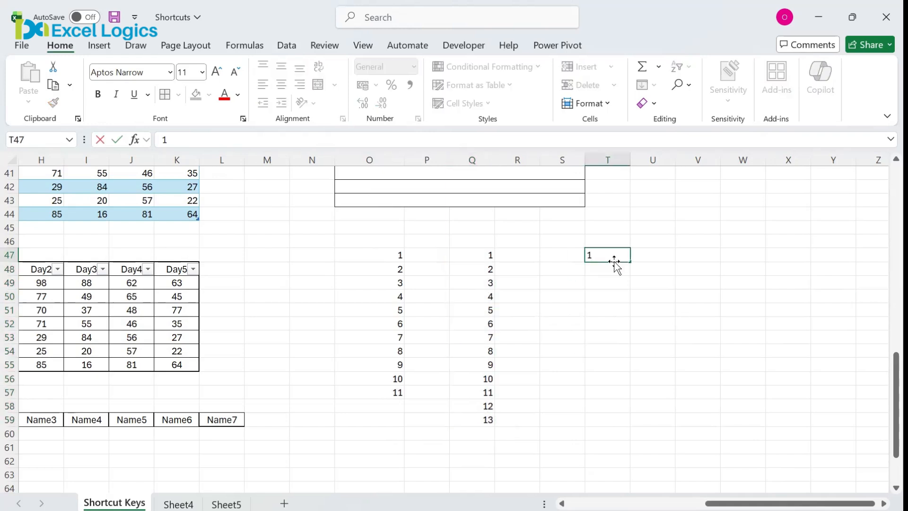
pyautogui.press('Return')
pyautogui.press('Up')
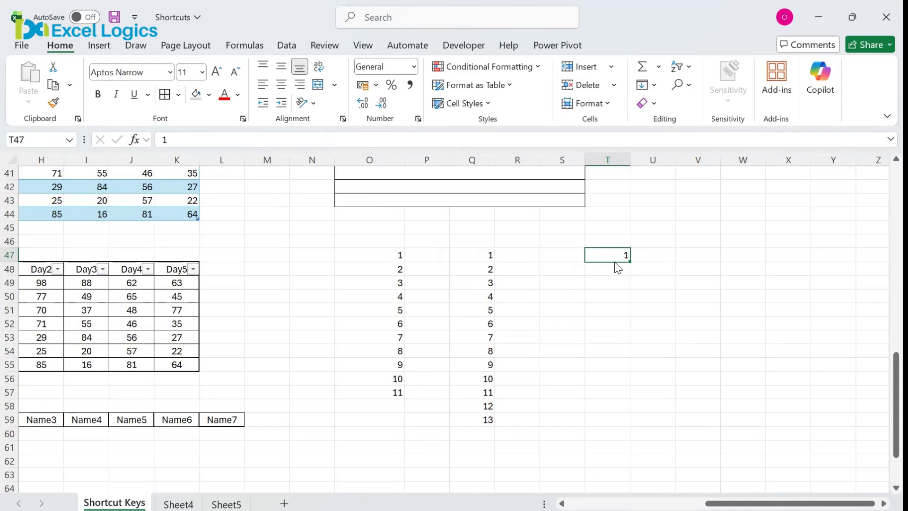
# Fill a linear series down the column from T47 with step value 1 and stop value 20.
pyautogui.press('alt')
pyautogui.press('h')
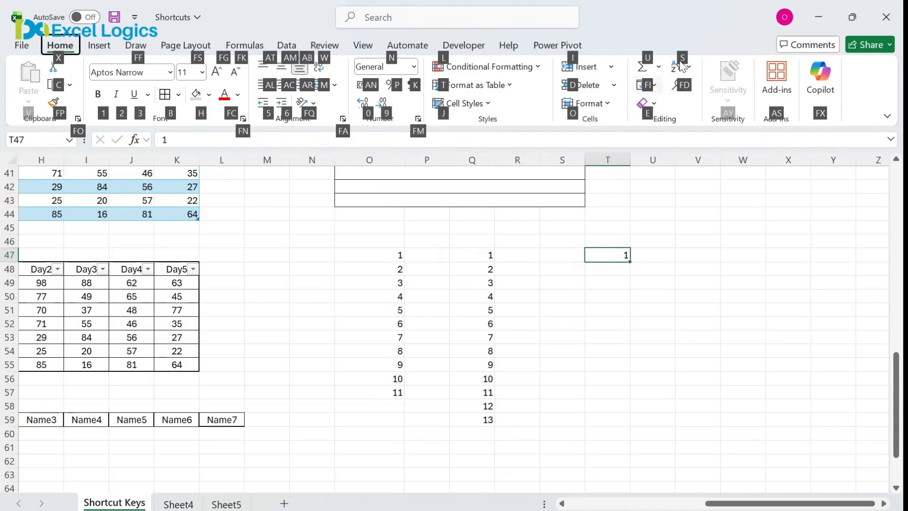
pyautogui.press('f')
pyautogui.press('i')
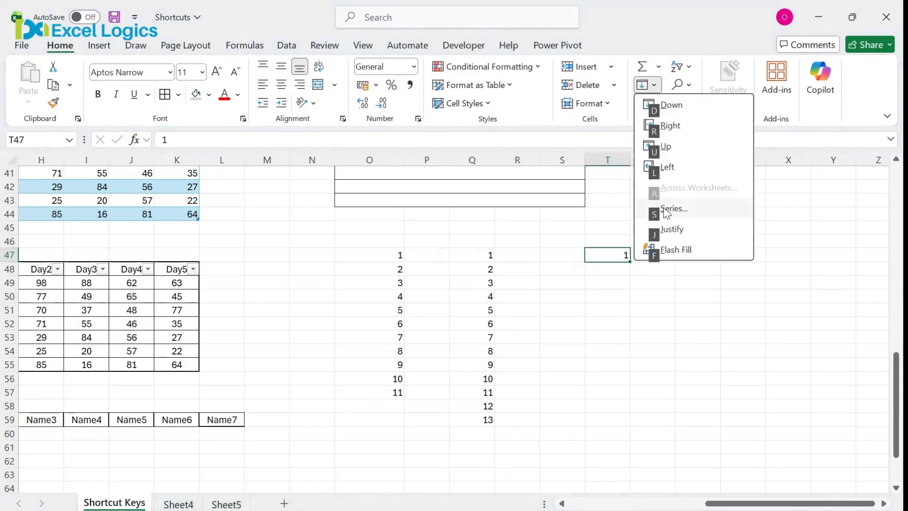
pyautogui.press('s')
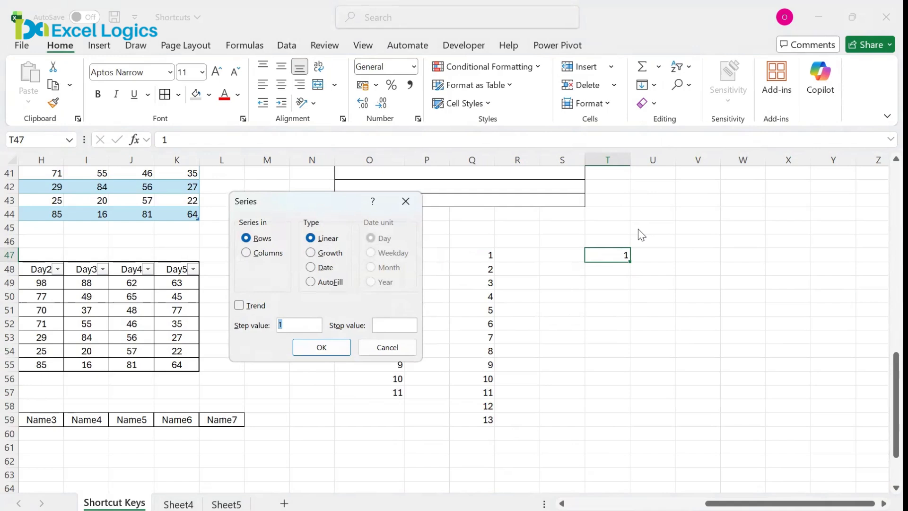
pyautogui.click(260, 251)
pyautogui.click(401, 326)
pyautogui.write('20')
pyautogui.click(319, 350)
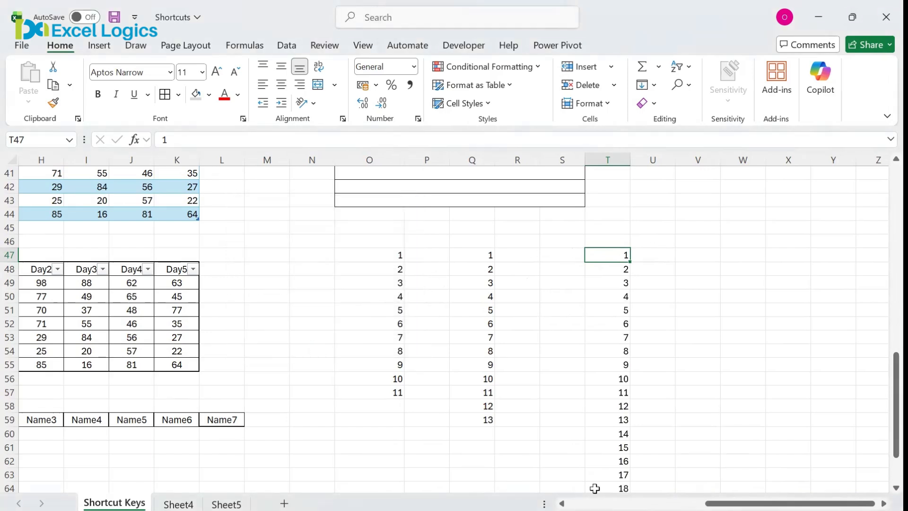
# Look through the filled series in column T from its first to its last value.
pyautogui.press('Down')
pyautogui.press('Down')
pyautogui.press('Down')
pyautogui.press('Down')
pyautogui.press('Down')
pyautogui.press('Down')
pyautogui.press('Down')
pyautogui.press('Down')
pyautogui.press('Down')
pyautogui.press('Down')
pyautogui.press('Down')
pyautogui.press('Down')
pyautogui.press('Down')
pyautogui.press('Down')
pyautogui.press('Down')
pyautogui.press('Down')
pyautogui.press('Down')
pyautogui.press('Down')
pyautogui.press('Down')
pyautogui.press('Down')
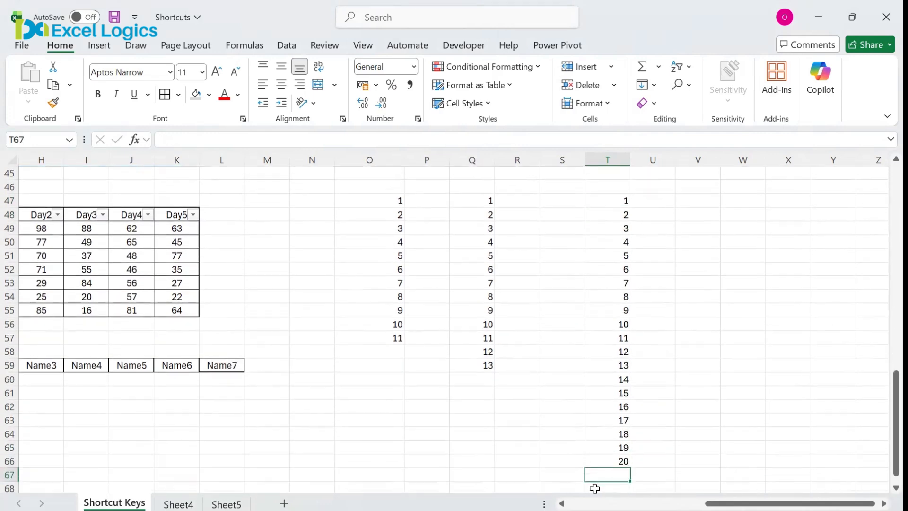
pyautogui.press('Up')
pyautogui.press('Up')
pyautogui.press('Up')
pyautogui.press('Up')
pyautogui.press('Up')
pyautogui.press('Up')
pyautogui.press('Up')
pyautogui.press('Up')
pyautogui.press('Up')
pyautogui.press('Up')
pyautogui.press('Up')
pyautogui.press('Up')
pyautogui.press('Up')
pyautogui.press('Up')
pyautogui.press('Up')
pyautogui.press('Up')
pyautogui.press('Up')
pyautogui.press('Up')
pyautogui.press('Up')
pyautogui.press('Up')
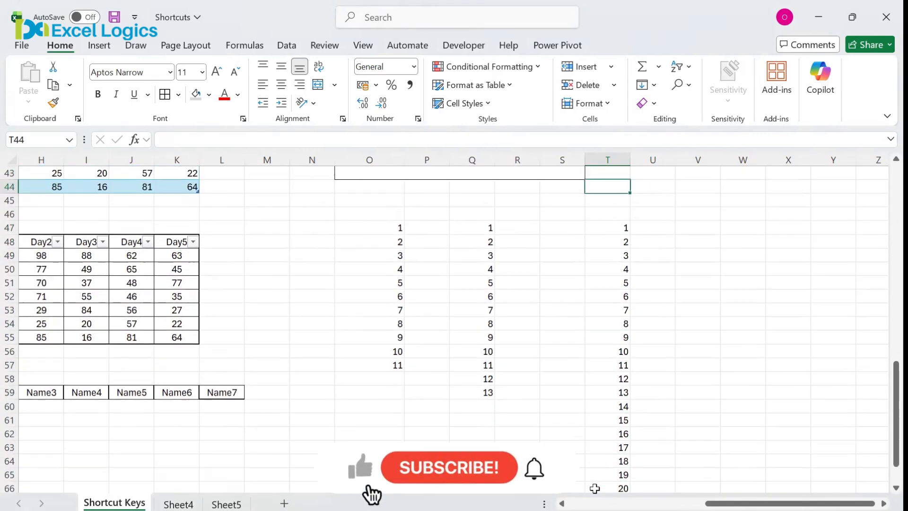
# Enter 1 in cell U47, beside the start of the series in column T.
pyautogui.press('Down')
pyautogui.press('Down')
pyautogui.press('Down')
pyautogui.press('Right')
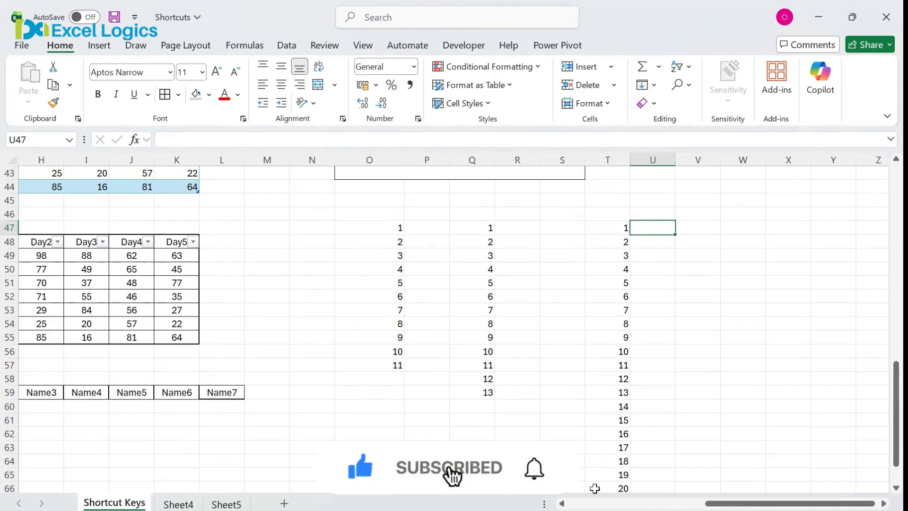
pyautogui.write('1')
pyautogui.press('Return')
pyautogui.press('Up')
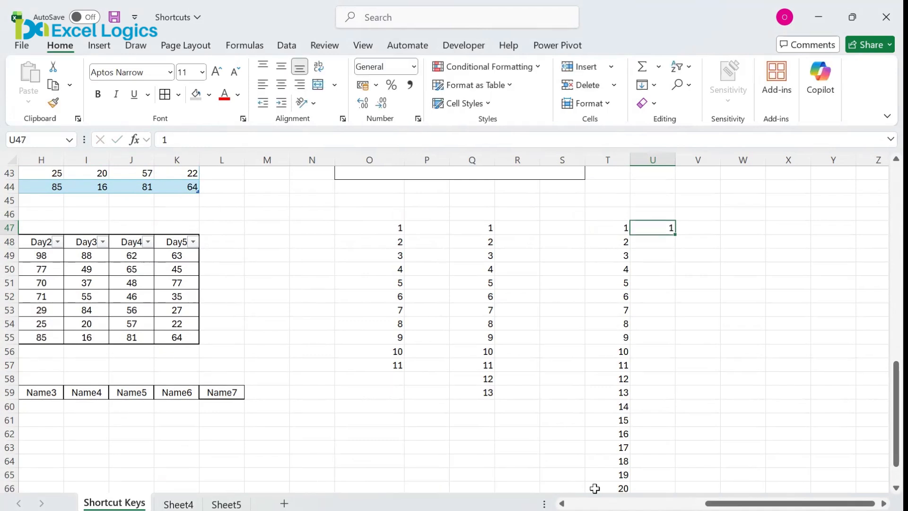
# Fill a linear series down the column from U47 with step value 2 and stop value 20.
pyautogui.hotkey('alt', 'h')
pyautogui.press('f')
pyautogui.press('i')
pyautogui.press('s')
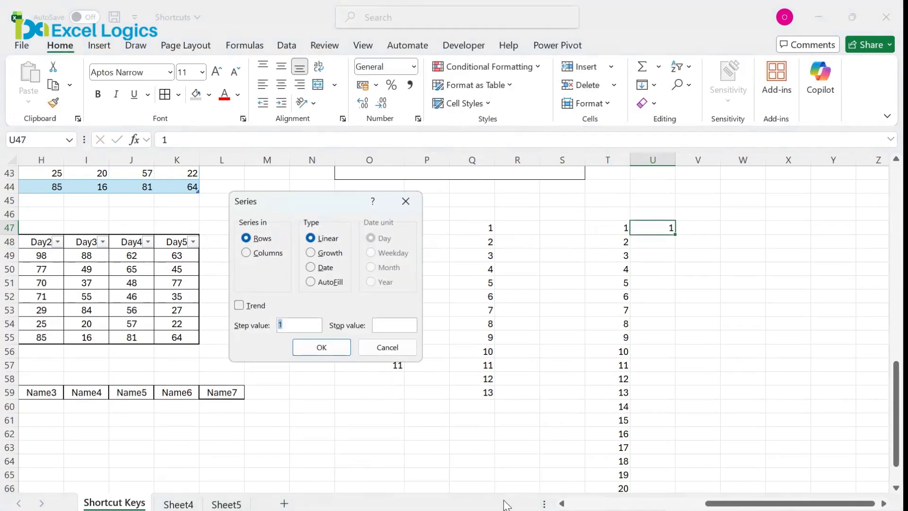
pyautogui.click(273, 253)
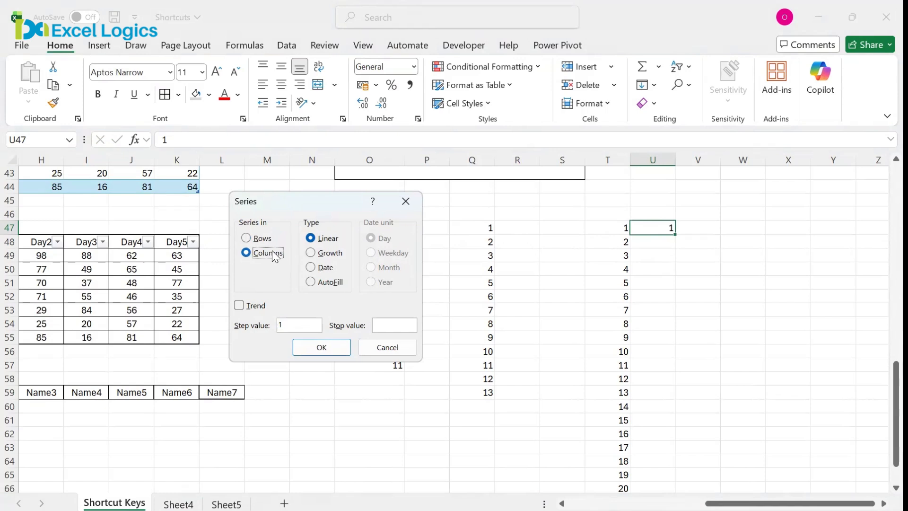
pyautogui.doubleClick(284, 322)
pyautogui.write('2')
pyautogui.click(404, 330)
pyautogui.write('20')
pyautogui.click(322, 348)
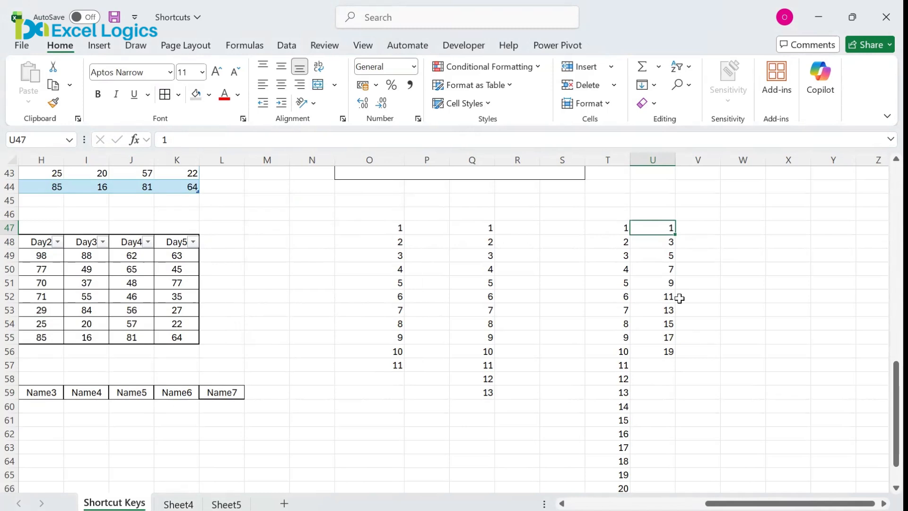
# Merge and center T46:U46 above the two series and enter the heading Linear.
pyautogui.moveTo(599, 213); pyautogui.dragTo(653, 214)
pyautogui.press('alt')
pyautogui.press('h')
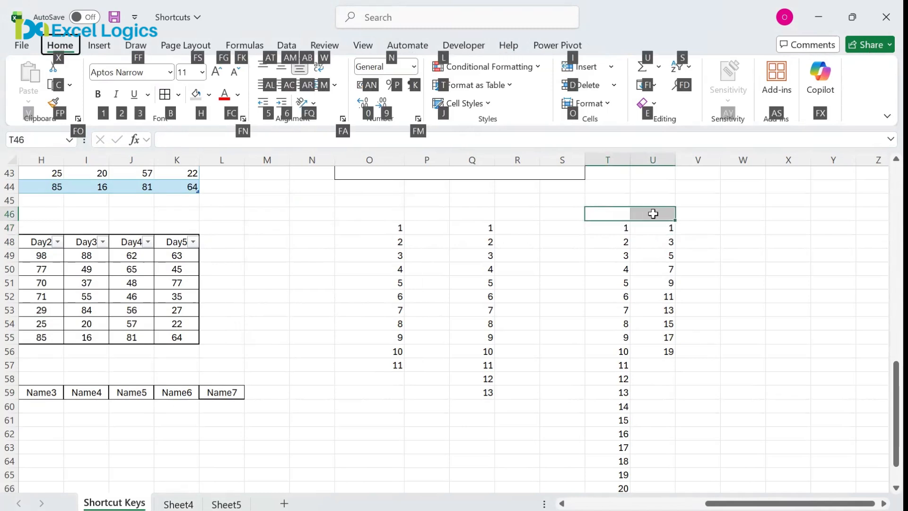
pyautogui.write('mc')
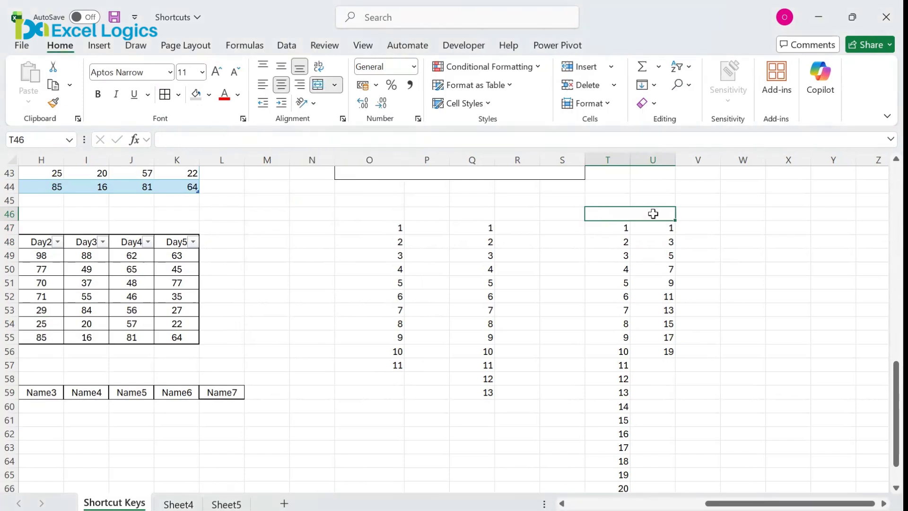
pyautogui.write('Linear')
pyautogui.press('Return')
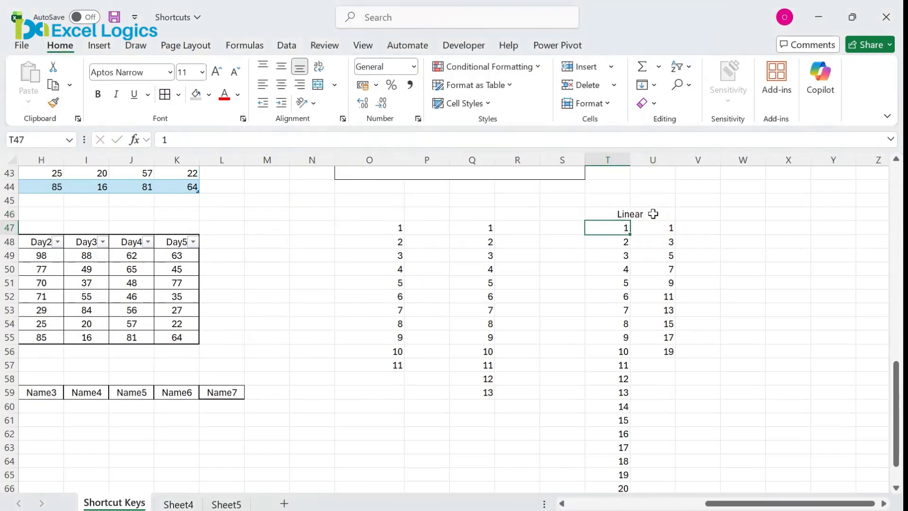
# Give the Linear heading a pale blue theme fill and make its text bold.
pyautogui.click(652, 214)
pyautogui.press('alt')
pyautogui.press('h')
pyautogui.press('h')
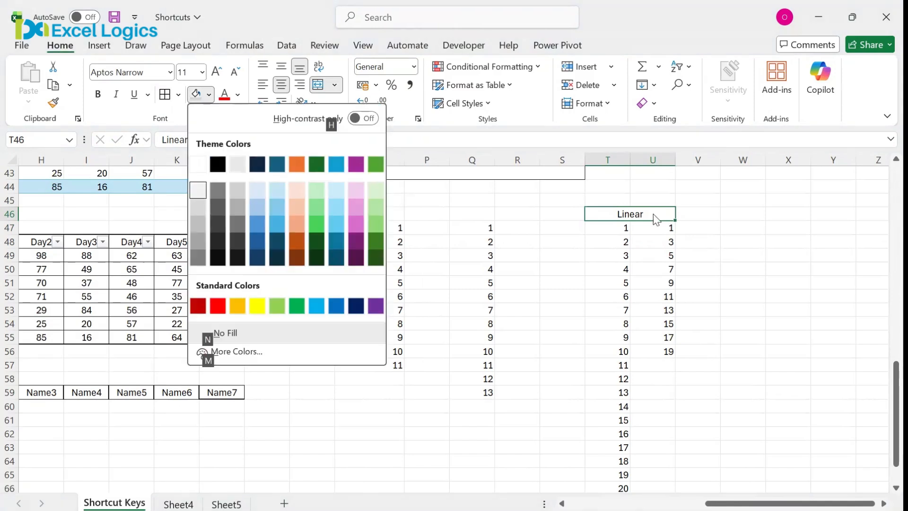
pyautogui.press('Right')
pyautogui.press('Right')
pyautogui.press('Right')
pyautogui.press('Return')
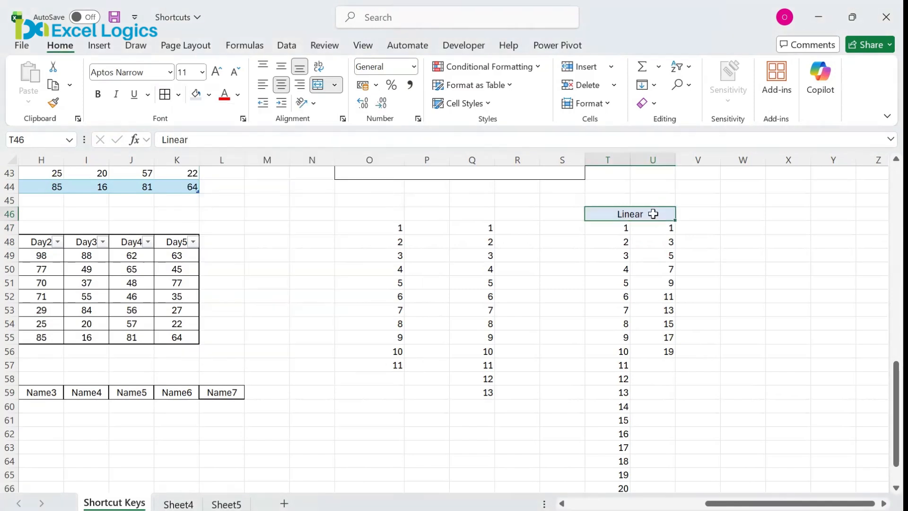
pyautogui.hotkey('ctrl', 'b')
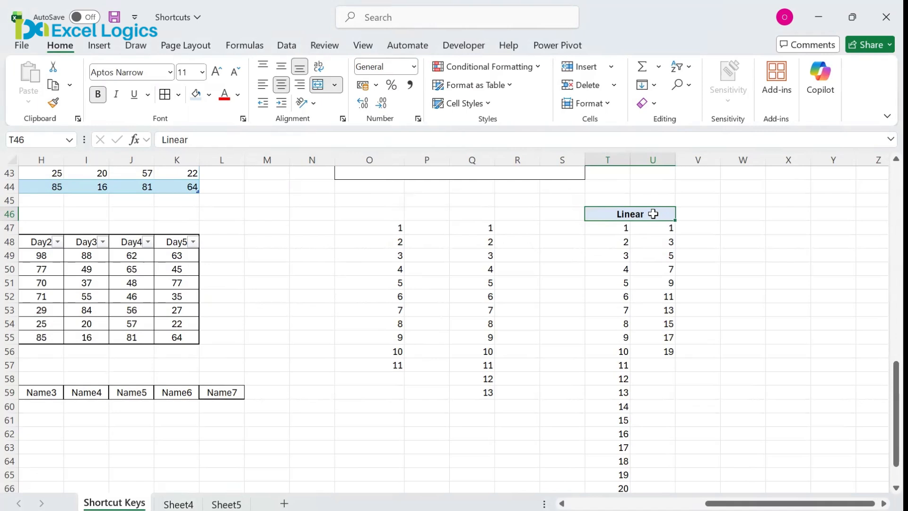
# Copy the formatted Linear heading to W46 and change the copy's text to Growth.
pyautogui.hotkey('ctrl', 'c')
pyautogui.press('Right')
pyautogui.press('Right')
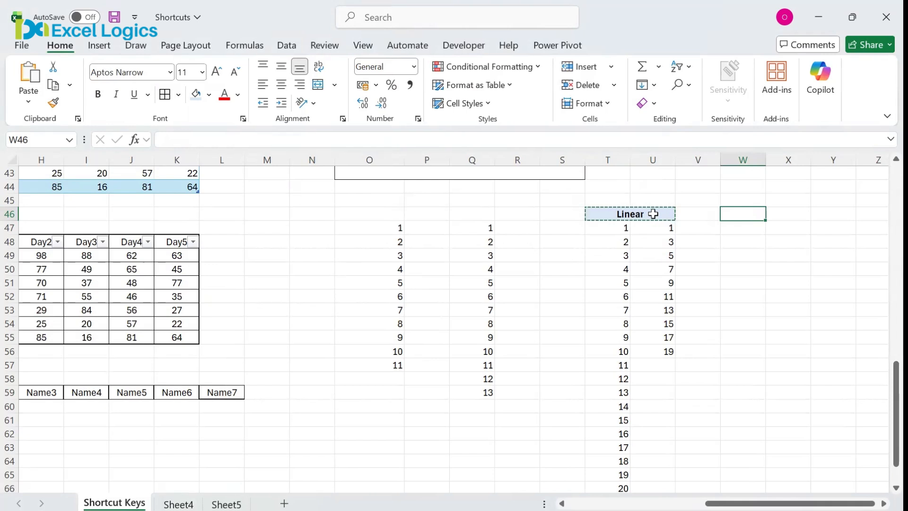
pyautogui.hotkey('ctrl', 'v')
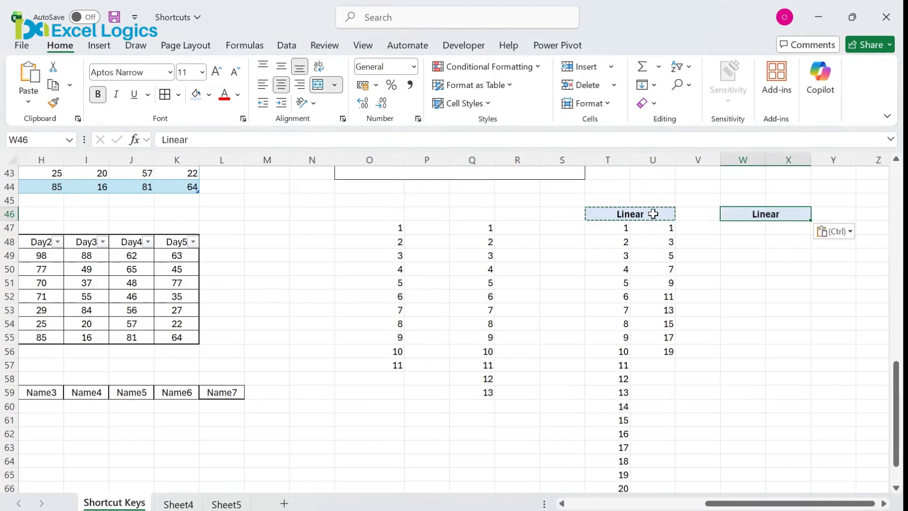
pyautogui.write('G')
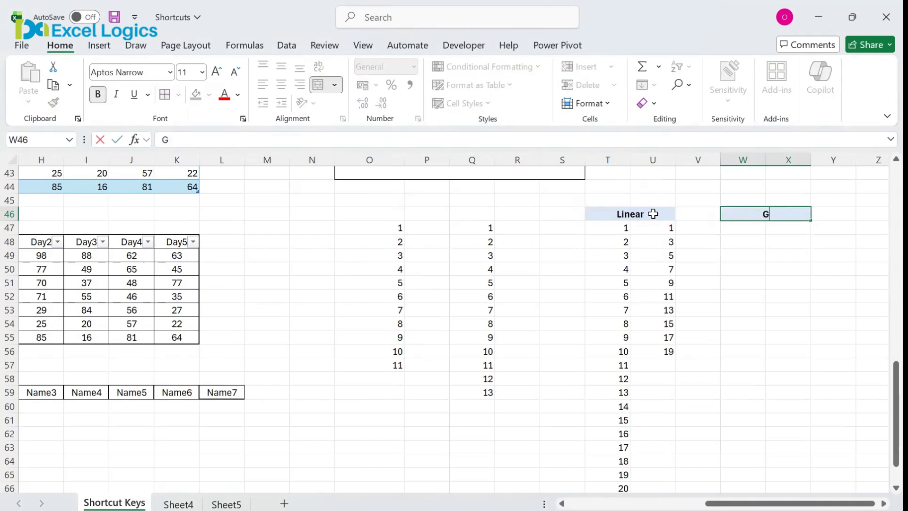
pyautogui.write('rowth')
pyautogui.press('Return')
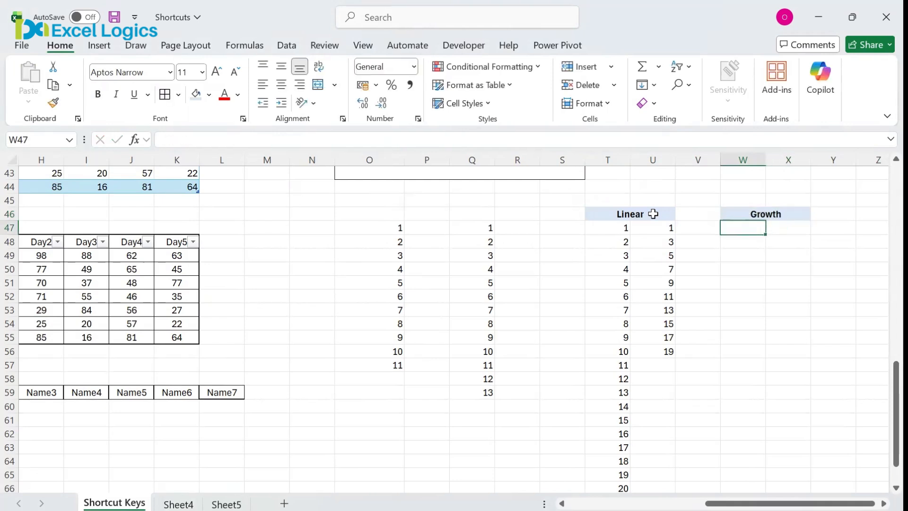
# Enter 1 in cell W47 under the Growth heading.
pyautogui.write('1')
pyautogui.press('Return')
pyautogui.press('Up')
pyautogui.press('alt')
pyautogui.hotkey('alt', 'shift', 'F1')
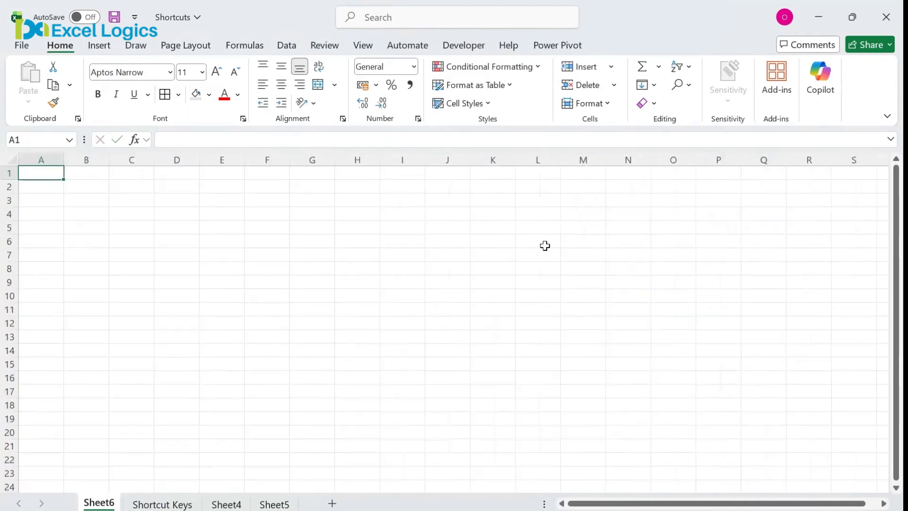
pyautogui.press('alt')
pyautogui.press('h')
pyautogui.press('d')
pyautogui.press('s')
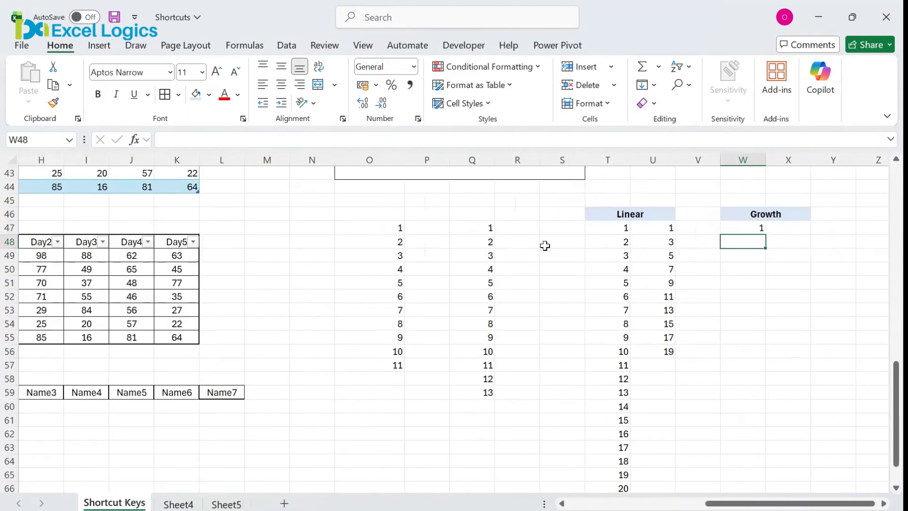
# Fill a growth series down the column from W47 with step value 2 and stop value 20.
pyautogui.press('Up')
pyautogui.press('alt')
pyautogui.press('h')
pyautogui.press('f')
pyautogui.press('i')
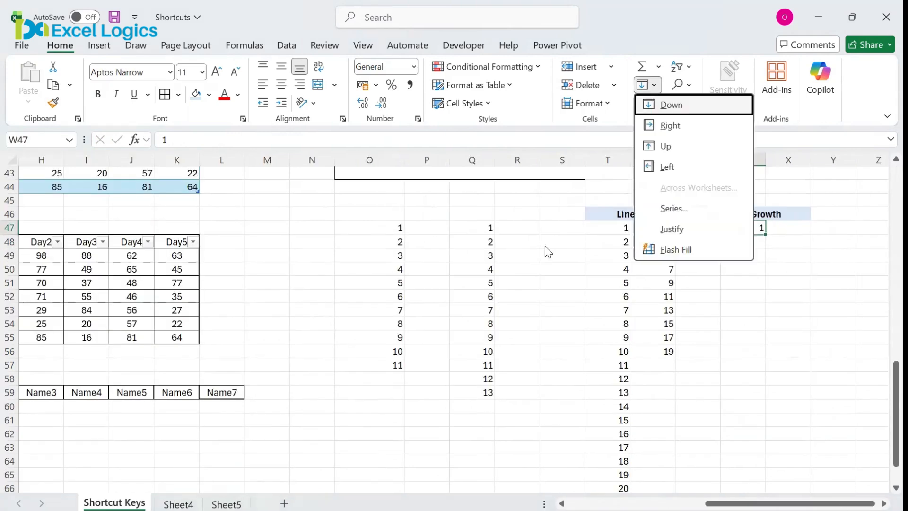
pyautogui.press('s')
pyautogui.click(246, 252)
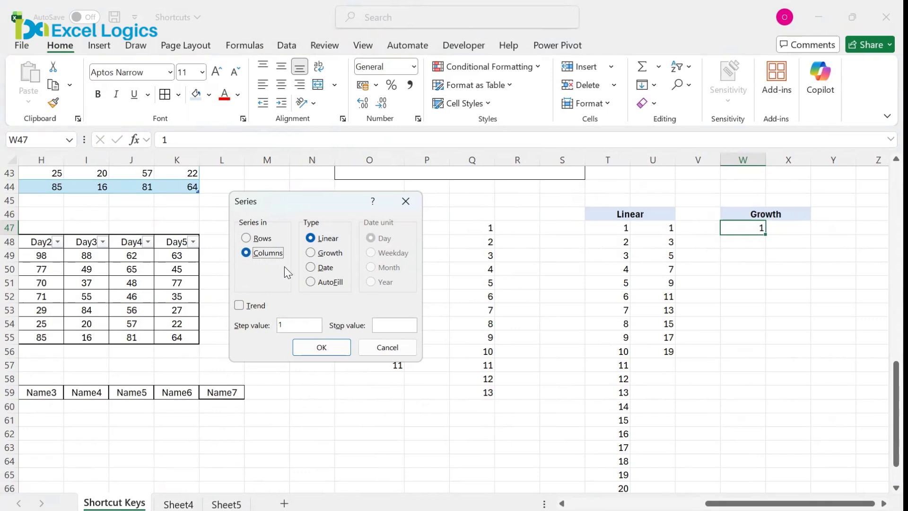
pyautogui.click(327, 254)
pyautogui.moveTo(296, 329); pyautogui.dragTo(261, 334)
pyautogui.write('2')
pyautogui.click(379, 323)
pyautogui.write('20')
pyautogui.click(320, 348)
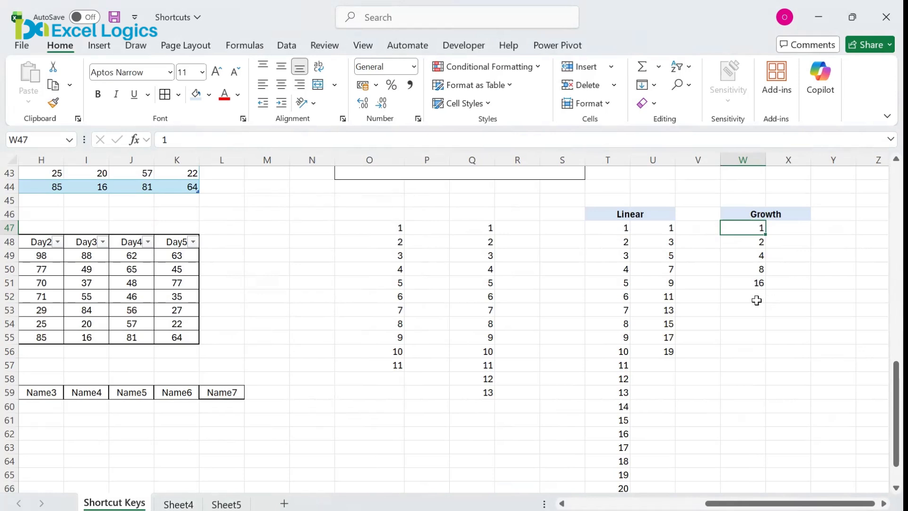
# Merge and center Z46:AC46 beyond the Growth series and enter the bold heading Autofil.
pyautogui.press('Right')
pyautogui.press('Right')
pyautogui.press('Right')
pyautogui.press('Right')
pyautogui.press('Right')
pyautogui.press('Right')
pyautogui.press('Right')
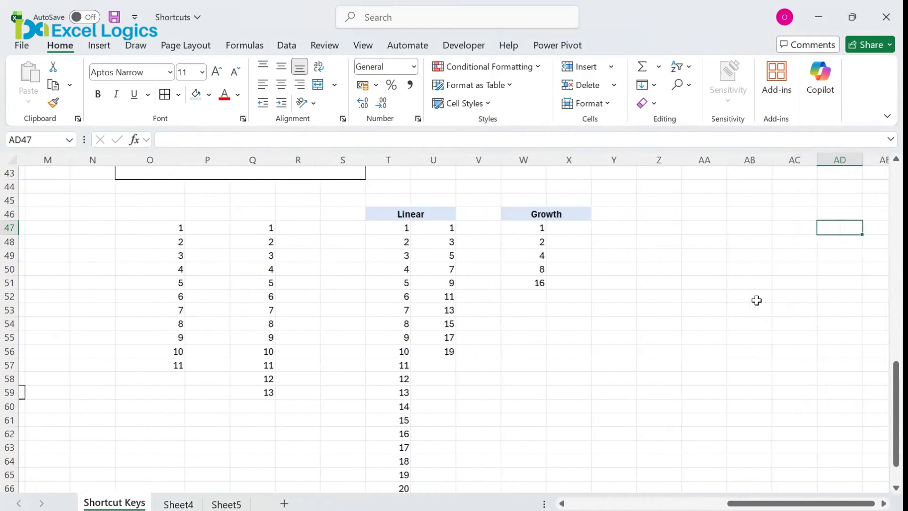
pyautogui.press('Right')
pyautogui.press('Right')
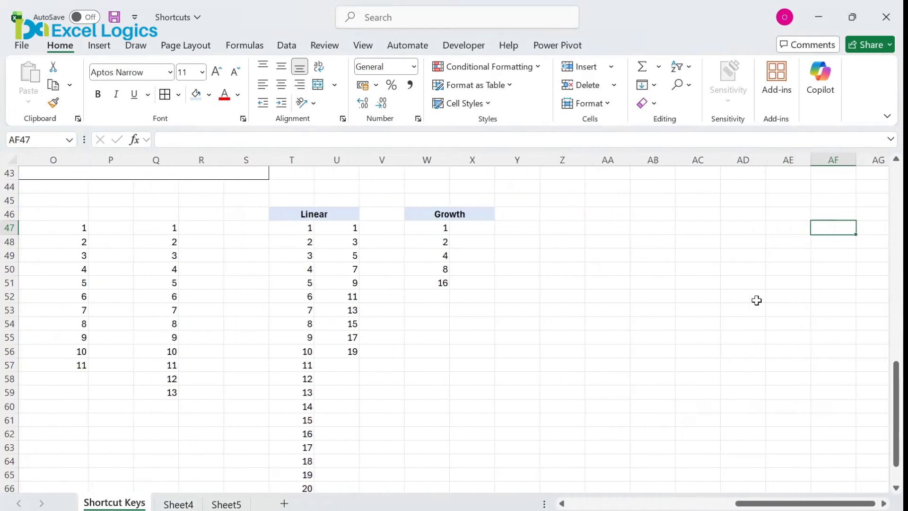
pyautogui.click(576, 222)
pyautogui.moveTo(560, 209); pyautogui.dragTo(706, 214)
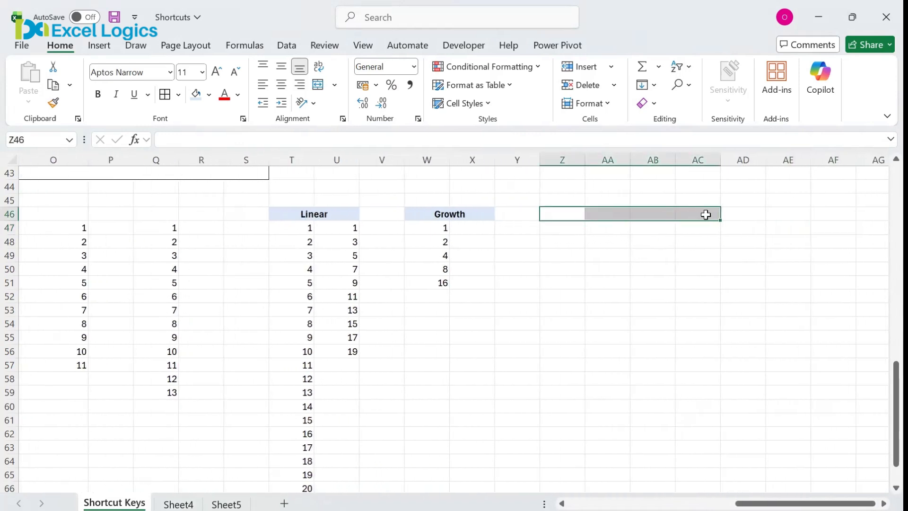
pyautogui.press('alt')
pyautogui.press('h')
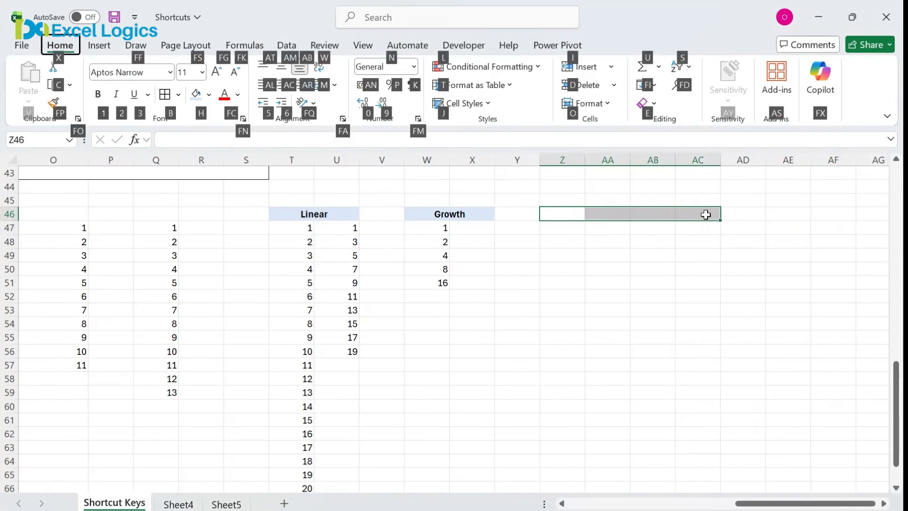
pyautogui.write('mc')
pyautogui.write('Ay')
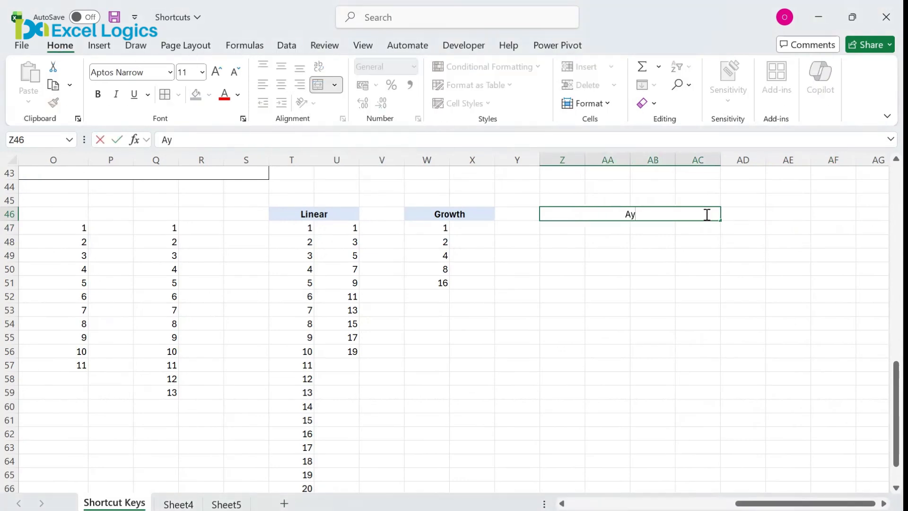
pyautogui.press('BackSpace')
pyautogui.write('utofil')
pyautogui.press('Return')
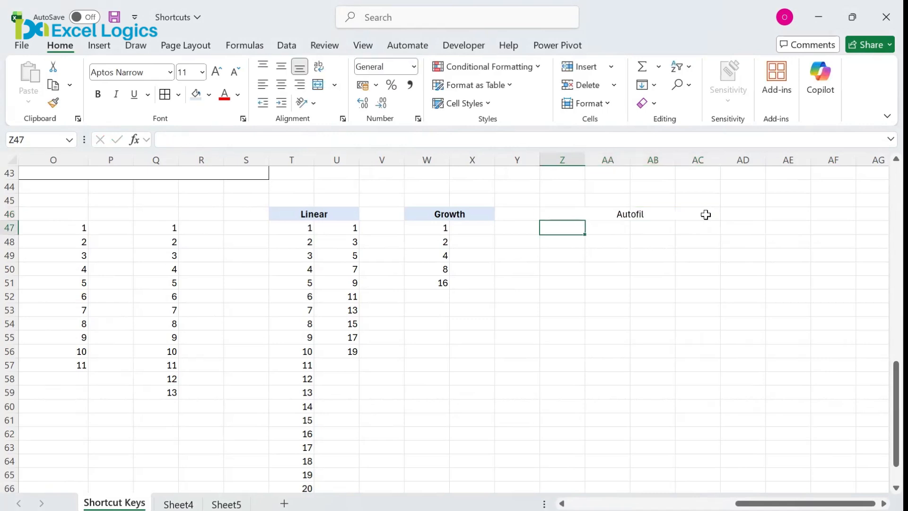
pyautogui.click(705, 214)
pyautogui.hotkey('ctrl', 'b')
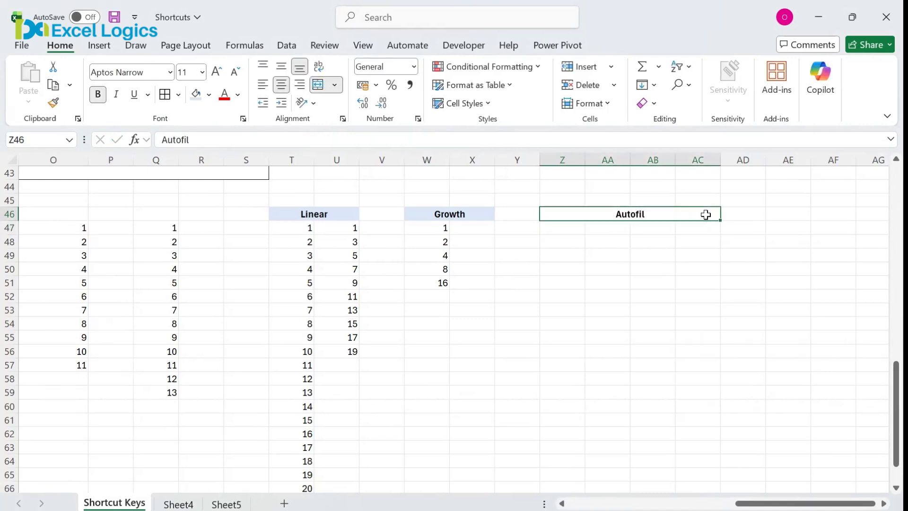
# Apply the light blue fill used on the other headings to the merged Autofil heading.
pyautogui.hotkey('alt', 'h')
pyautogui.press('h')
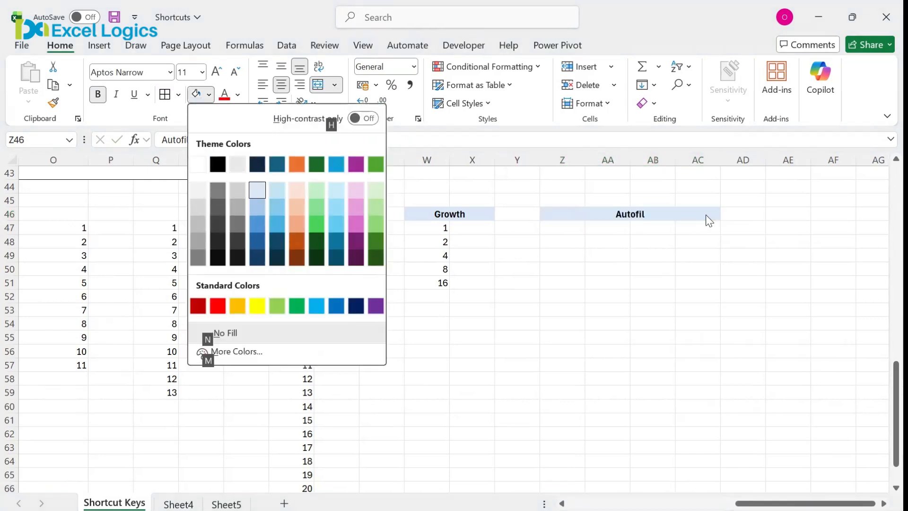
pyautogui.press('Return')
# Enter Sunday in cell Z47 under the Autofil heading.
pyautogui.press('Down')
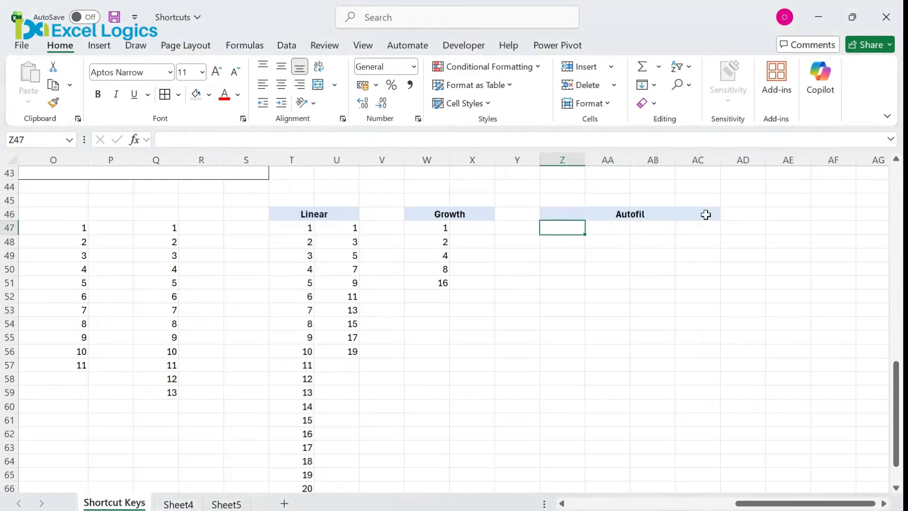
pyautogui.write('Sunday')
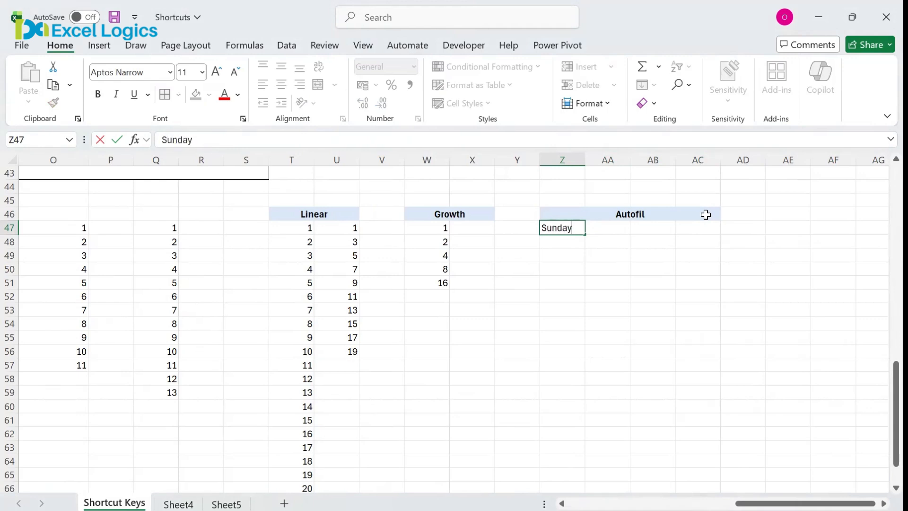
pyautogui.press('Return')
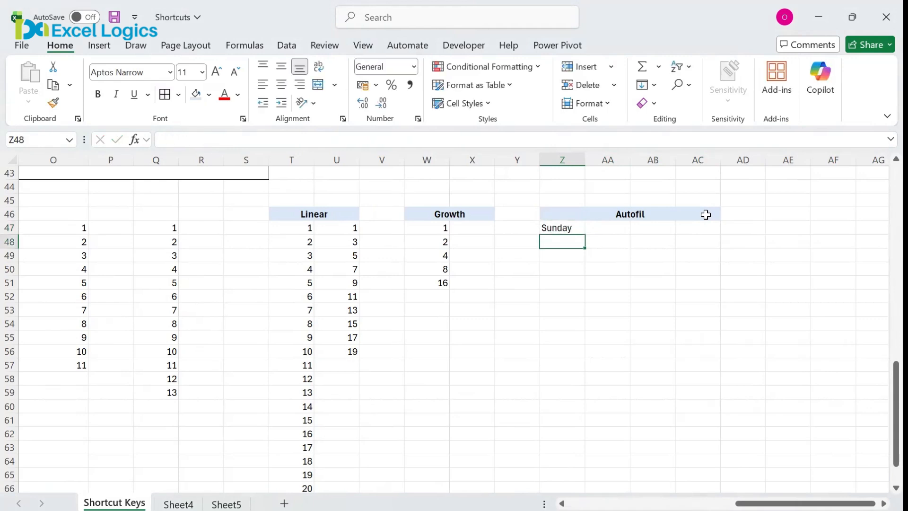
# Fill the weekdays down Z47:Z56 from Sunday with a column series of type AutoFill.
pyautogui.press('Up')
pyautogui.hotkey('shift', 'Down')
pyautogui.hotkey('shift', 'Down')
pyautogui.hotkey('shift', 'Down')
pyautogui.hotkey('shift', 'Down')
pyautogui.hotkey('shift', 'Down')
pyautogui.hotkey('shift', 'Down')
pyautogui.hotkey('shift', 'Down')
pyautogui.hotkey('shift', 'Down')
pyautogui.hotkey('shift', 'Down')
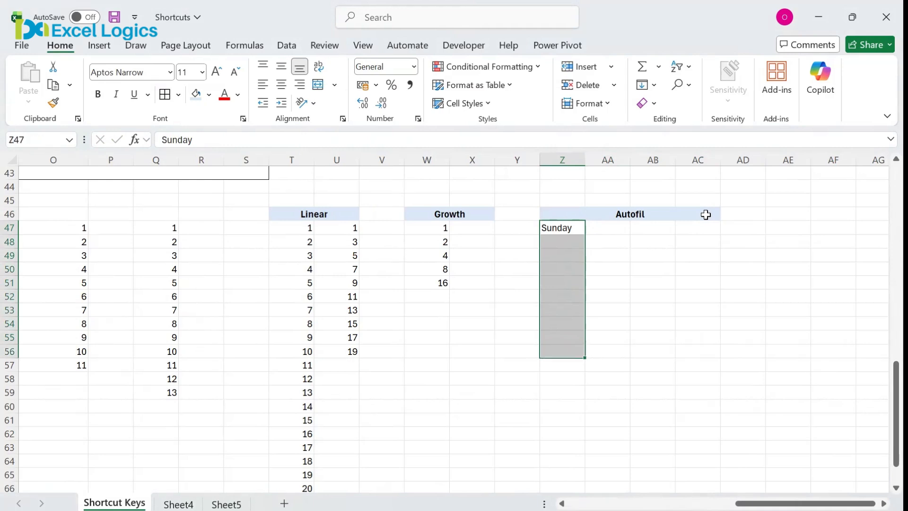
pyautogui.press('alt')
pyautogui.press('h')
pyautogui.press('f')
pyautogui.press('i')
pyautogui.press('s')
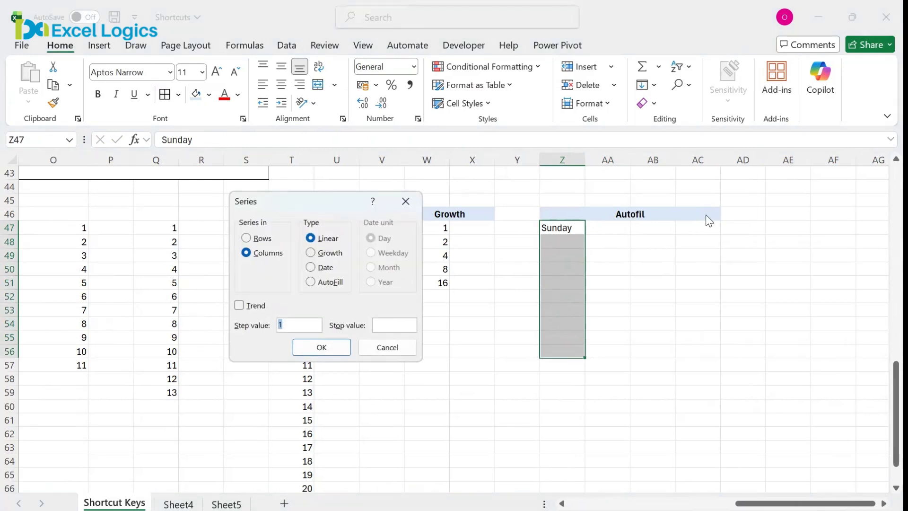
pyautogui.click(327, 283)
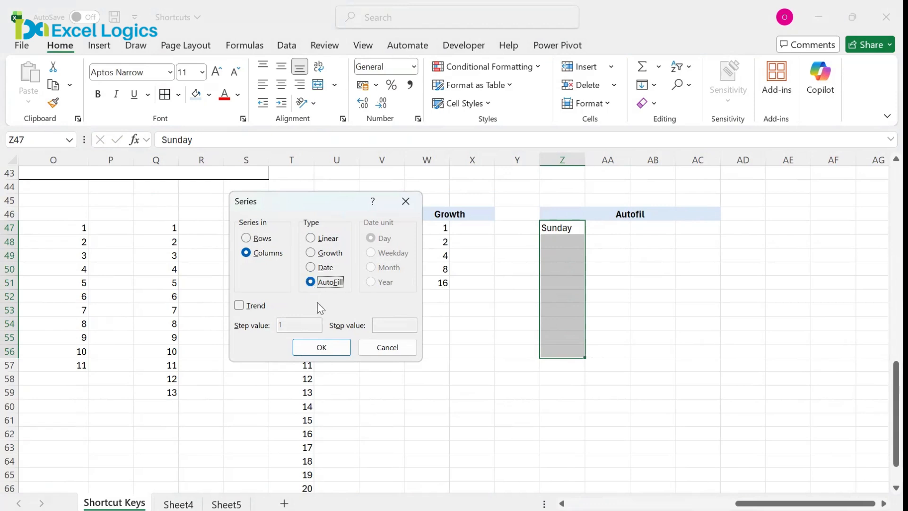
pyautogui.click(321, 349)
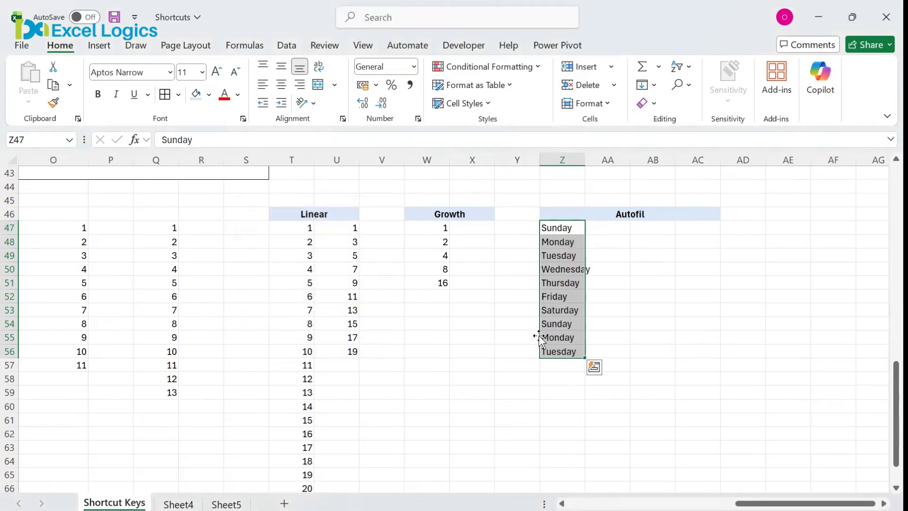
# Enter January in cell AA47 beside the weekday series.
pyautogui.click(614, 229)
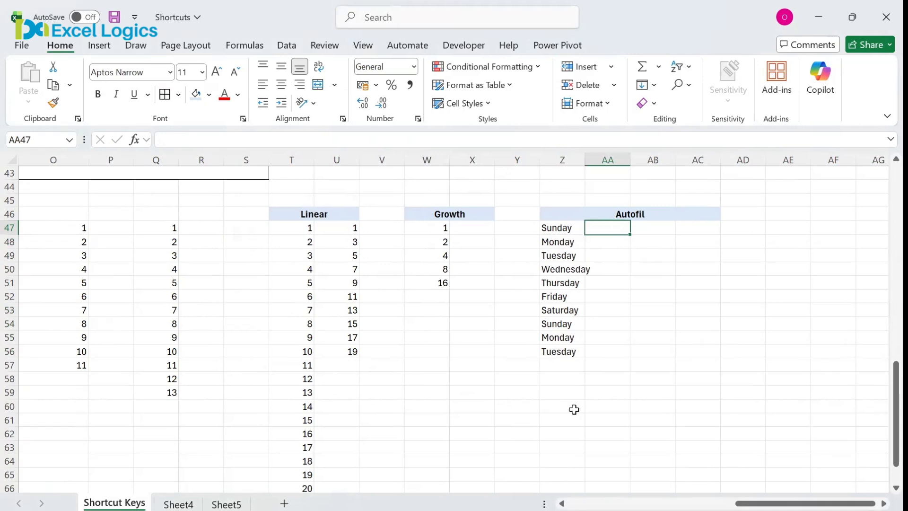
pyautogui.write('January')
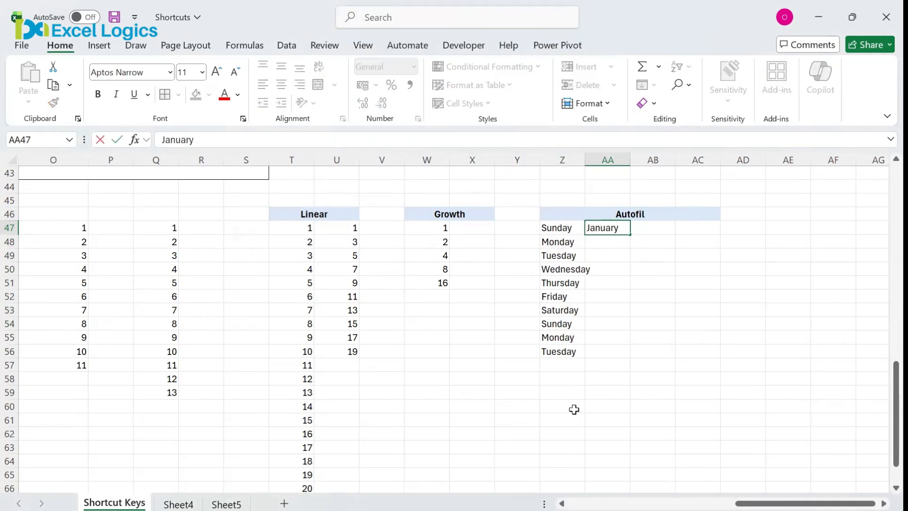
pyautogui.hotkey('ctrl', 'Return')
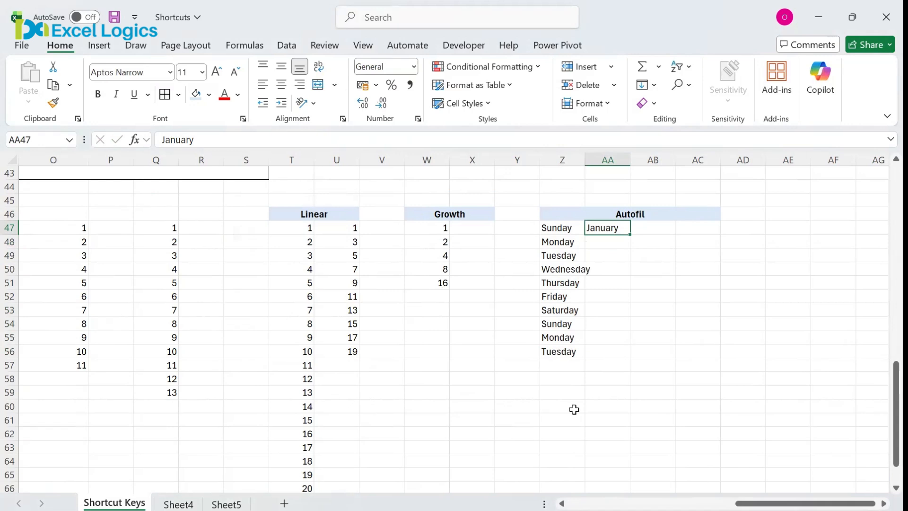
# Fill the months down AA47:AA56 from January with a column series of type AutoFill.
pyautogui.hotkey('shift', 'Down')
pyautogui.hotkey('shift', 'Down')
pyautogui.hotkey('shift', 'Down')
pyautogui.hotkey('shift', 'Down')
pyautogui.hotkey('shift', 'Down')
pyautogui.hotkey('shift', 'Down')
pyautogui.hotkey('shift', 'Down')
pyautogui.hotkey('shift', 'Down')
pyautogui.hotkey('shift', 'Down')
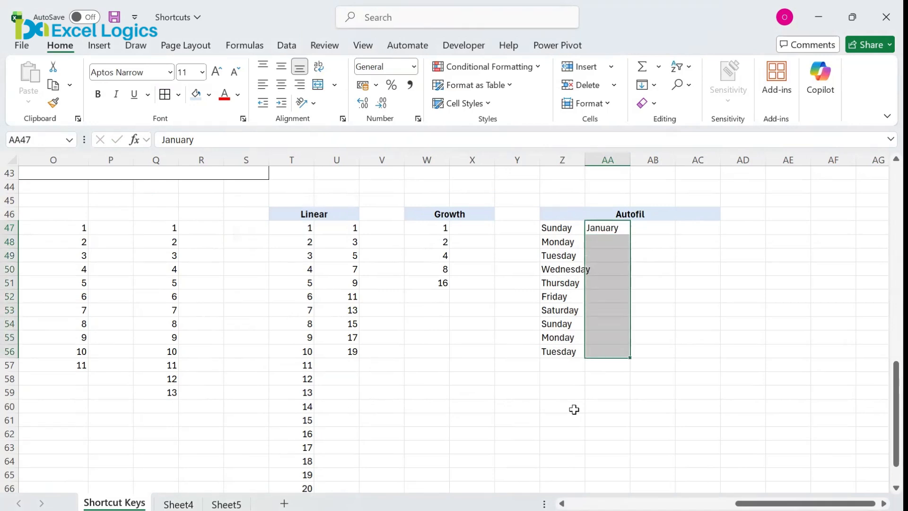
pyautogui.hotkey('alt', 'h')
pyautogui.press('f')
pyautogui.press('i')
pyautogui.press('s')
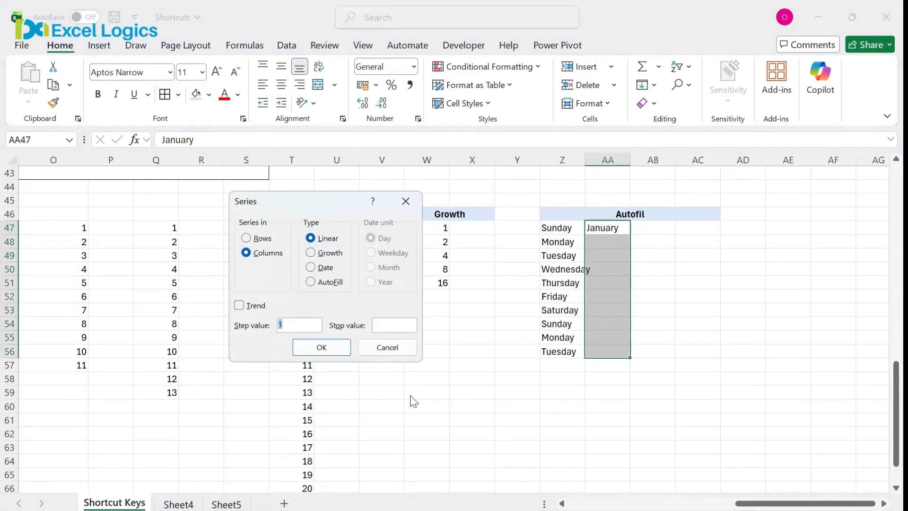
pyautogui.click(318, 285)
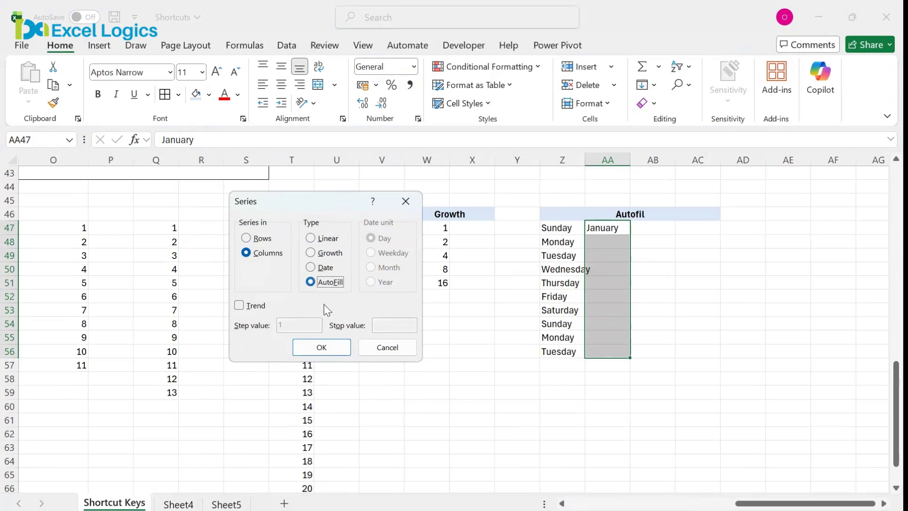
pyautogui.click(329, 346)
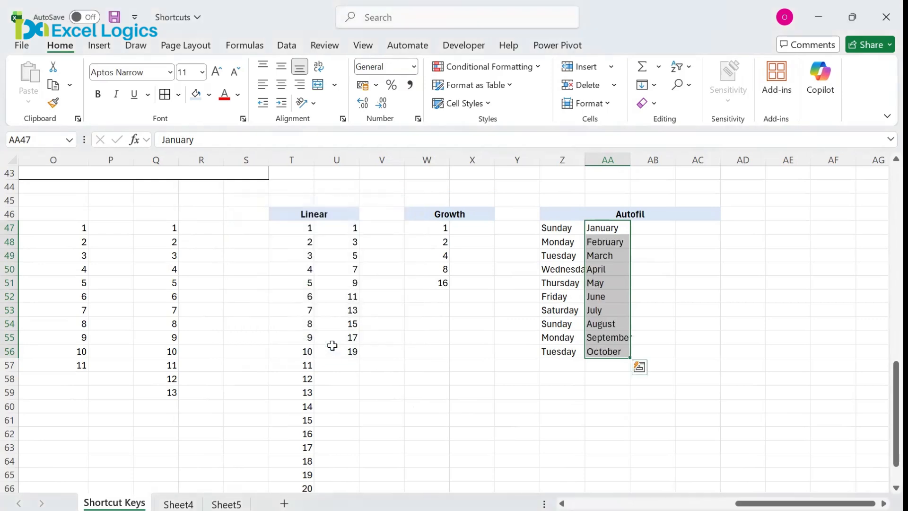
# Try an AutoFill series down AB47:AB56 starting from the letter a, and clear the range.
pyautogui.click(666, 231)
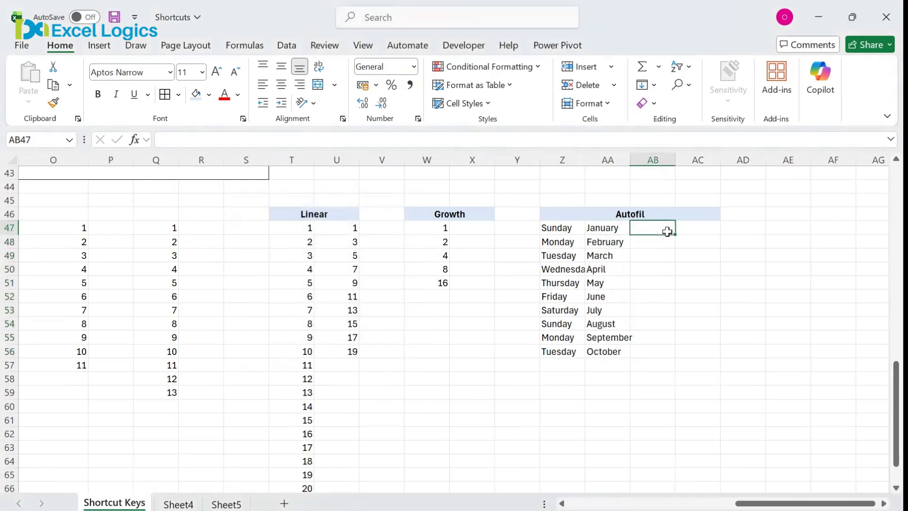
pyautogui.write('a')
pyautogui.hotkey('shift', 'Down')
pyautogui.hotkey('shift', 'Down')
pyautogui.hotkey('shift', 'Down')
pyautogui.hotkey('shift', 'Down')
pyautogui.hotkey('shift', 'Down')
pyautogui.hotkey('shift', 'Down')
pyautogui.hotkey('shift', 'Down')
pyautogui.hotkey('shift', 'Down')
pyautogui.hotkey('shift', 'Down')
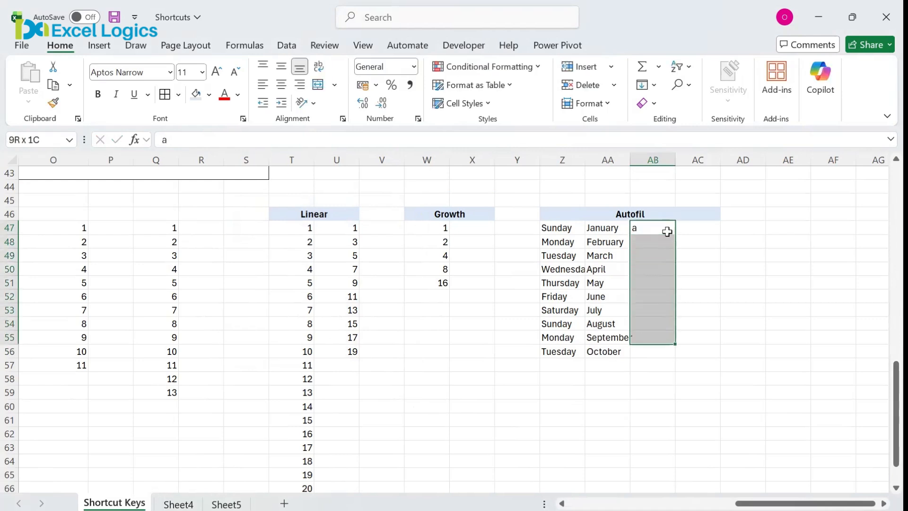
pyautogui.press('alt')
pyautogui.press('e')
pyautogui.press('i')
pyautogui.press('s')
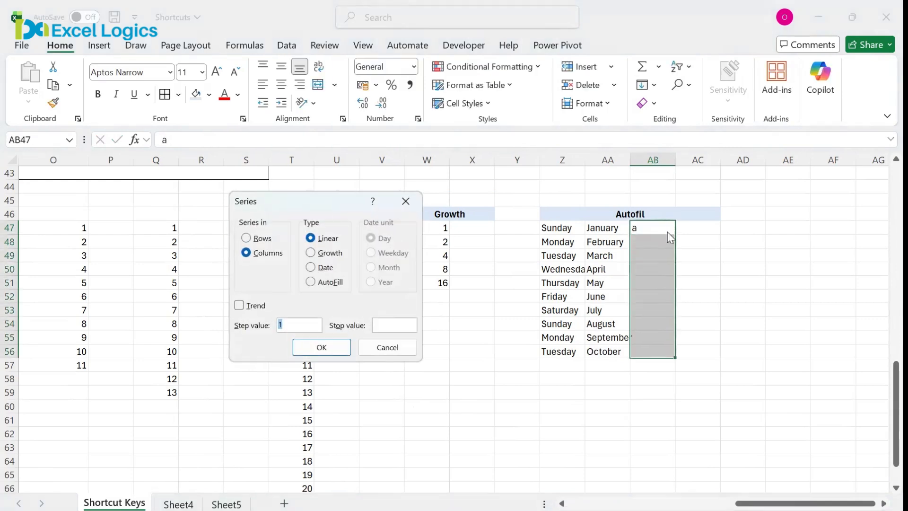
pyautogui.click(339, 282)
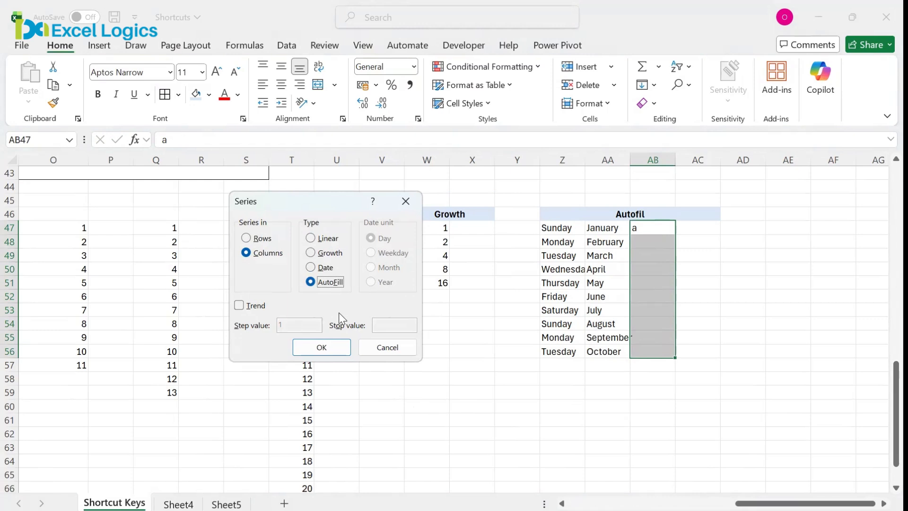
pyautogui.click(334, 348)
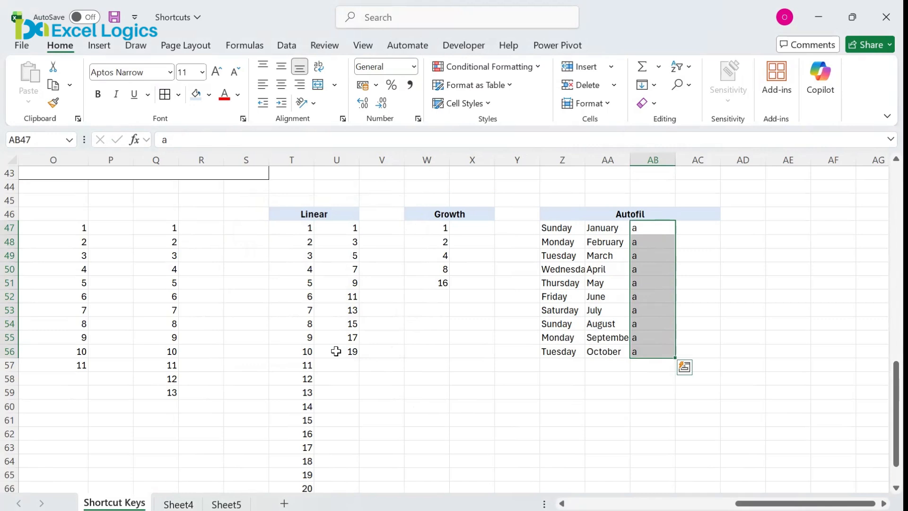
pyautogui.press('Delete')
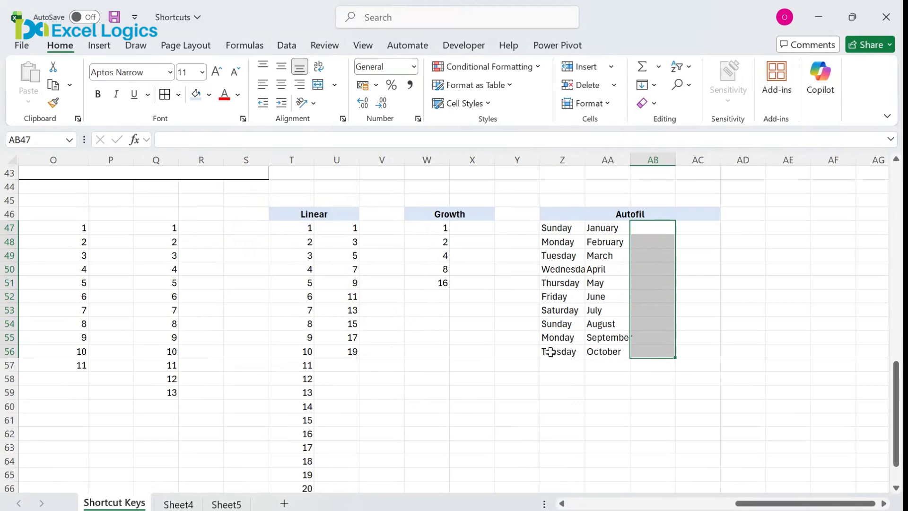
# Create a custom list in the advanced options with the entries Excel, VBA, SQL, Python, Power BI, Power Query and Oracle.
pyautogui.click(454, 341)
pyautogui.click(22, 45)
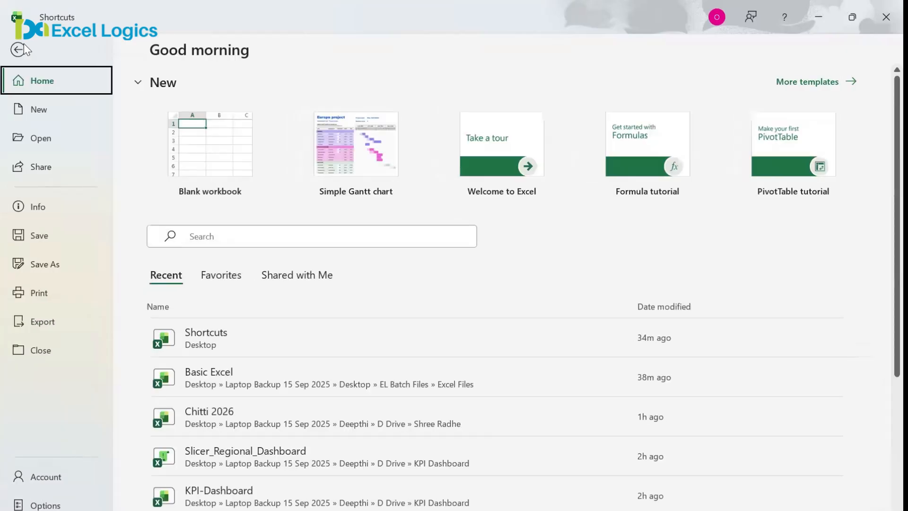
pyautogui.click(46, 504)
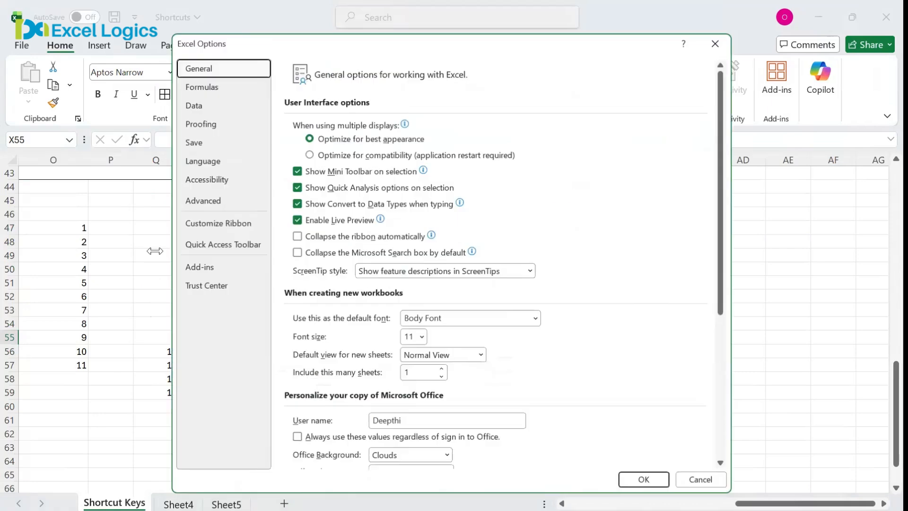
pyautogui.click(213, 199)
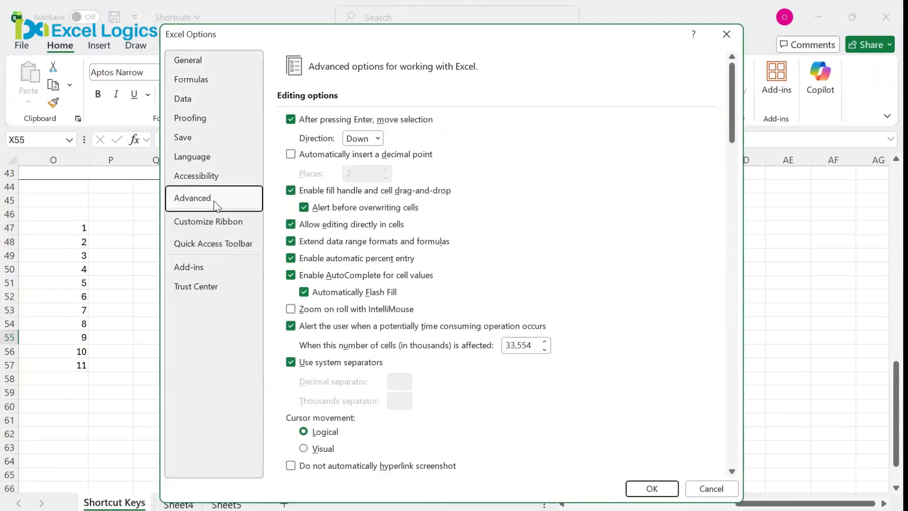
pyautogui.scroll(-15, 720, 393)
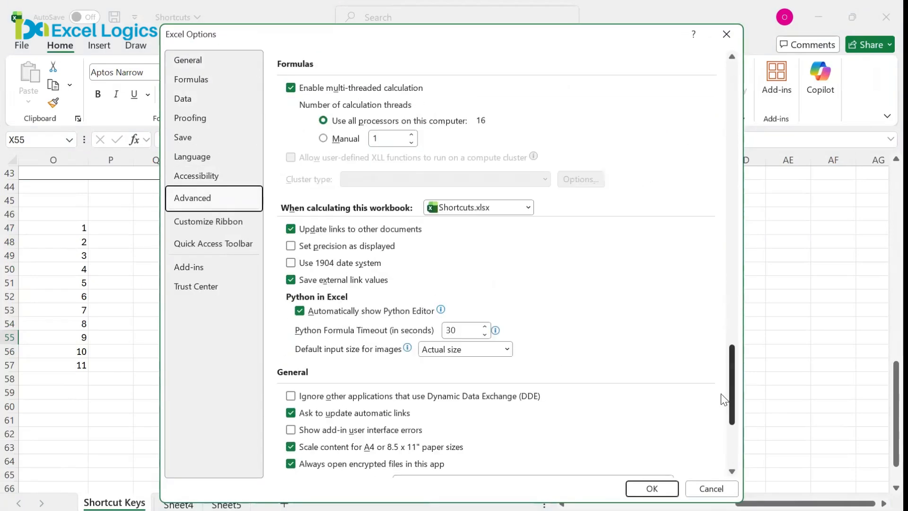
pyautogui.scroll(-2, 722, 431)
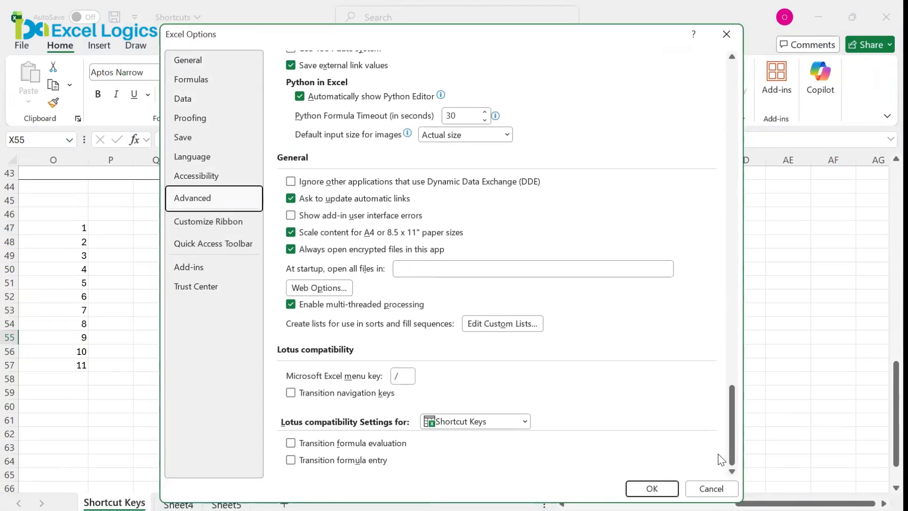
pyautogui.click(530, 328)
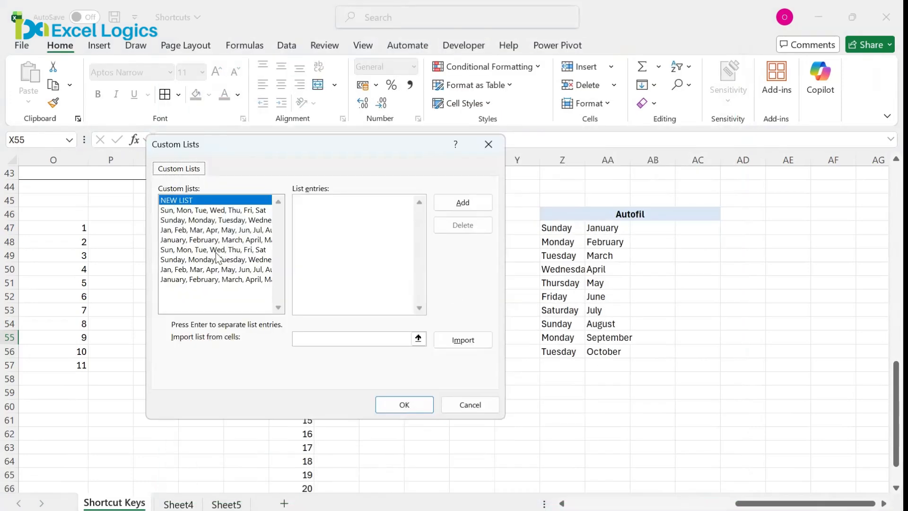
pyautogui.click(317, 205)
pyautogui.write('Excel,VBA,SQL,Python')
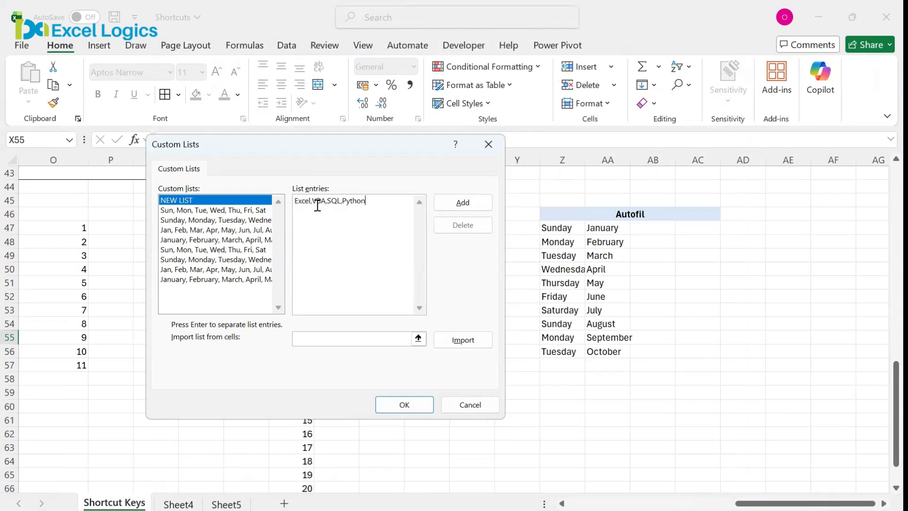
pyautogui.write(',Power BI,Power Query,Oracle')
pyautogui.click(406, 402)
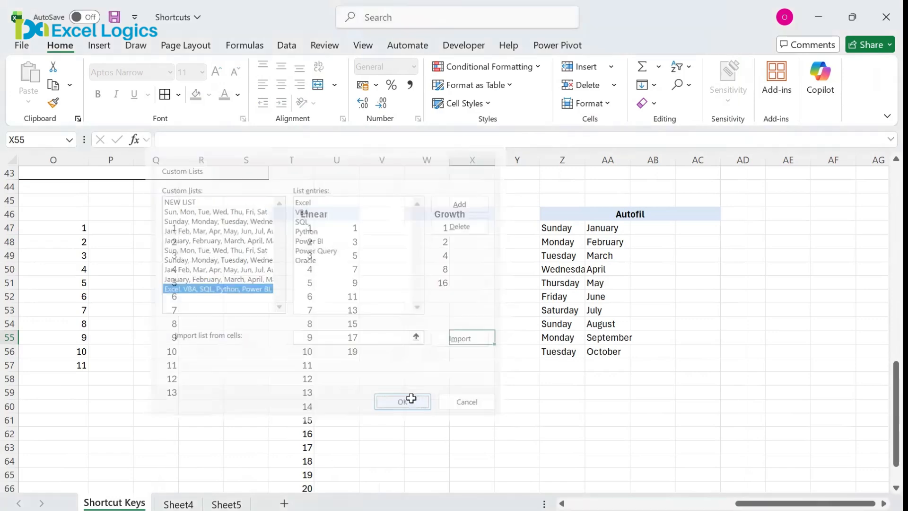
pyautogui.click(647, 488)
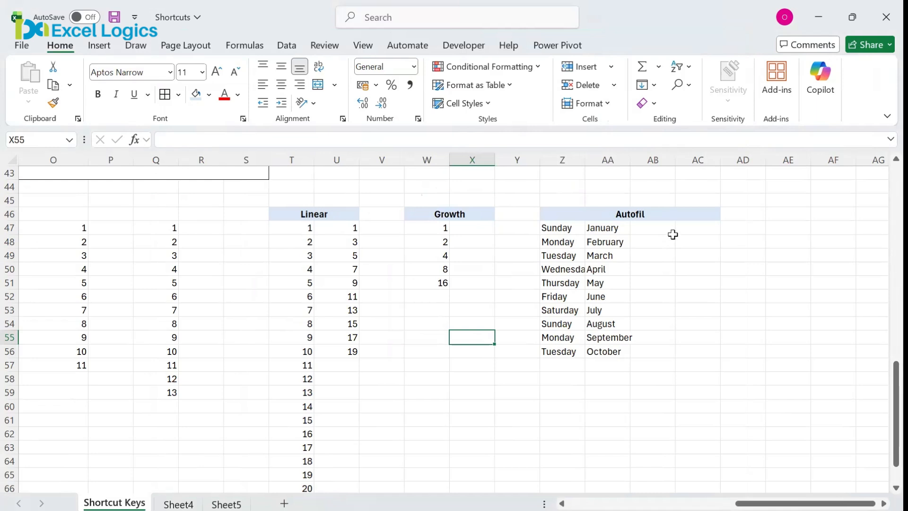
# Enter Excel in cell AB47 beside the month series.
pyautogui.click(672, 235)
pyautogui.click(668, 226)
pyautogui.write('Excel')
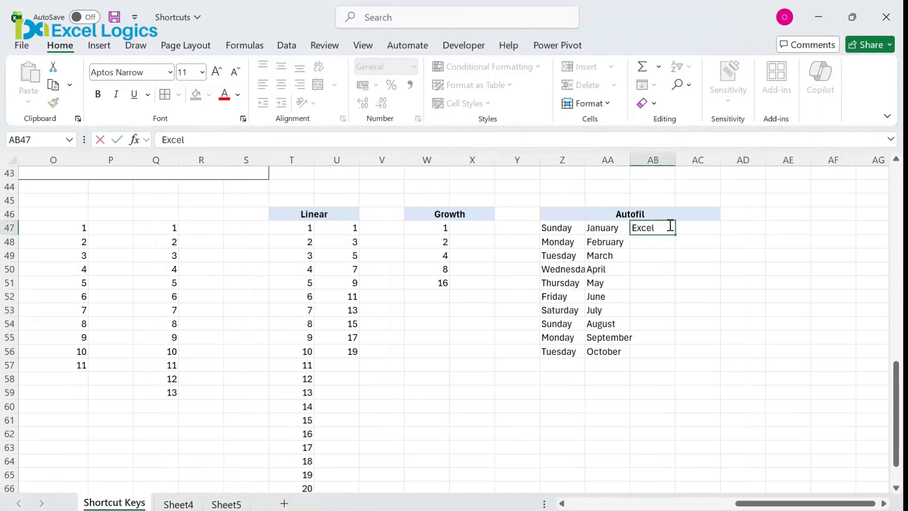
pyautogui.hotkey('ctrl', 'Return')
# Extend the custom list from Excel in AB47 down to AB56 with the fill handle.
pyautogui.hotkey('shift', 'Down')
pyautogui.hotkey('shift', 'Down')
pyautogui.hotkey('shift', 'Down')
pyautogui.hotkey('shift', 'Down')
pyautogui.hotkey('shift', 'Down')
pyautogui.hotkey('shift', 'Down')
pyautogui.hotkey('shift', 'Down')
pyautogui.hotkey('shift', 'Down')
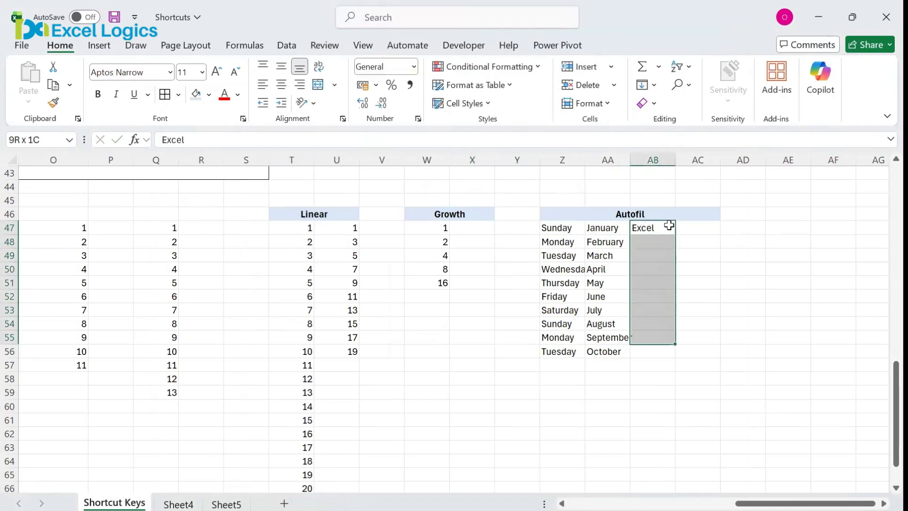
pyautogui.click(667, 217)
pyautogui.click(666, 227)
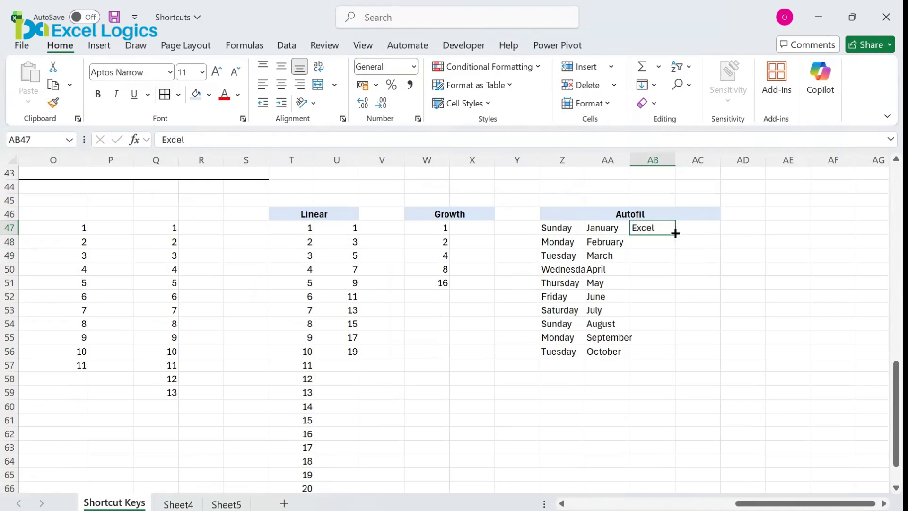
pyautogui.moveTo(675, 234); pyautogui.dragTo(657, 360)
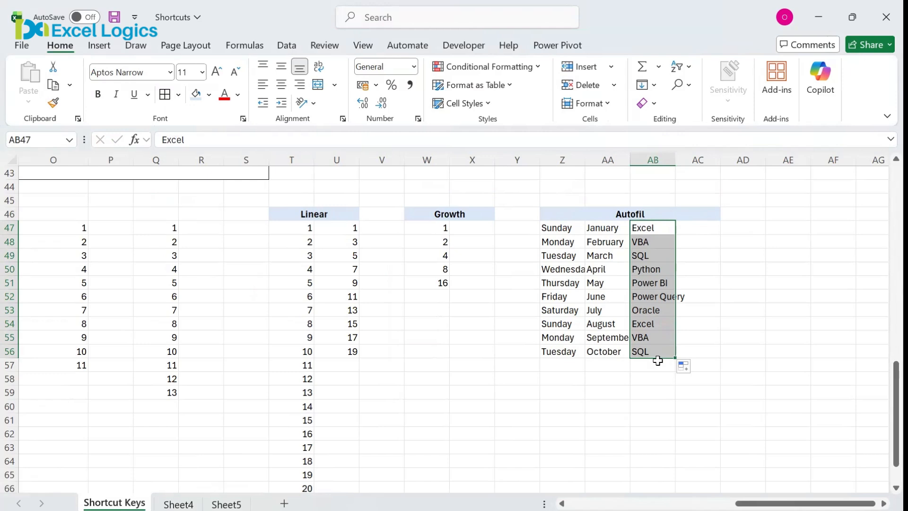
# Delete the custom list beginning Excel, VBA, SQL in the advanced options, view the built-in January list, and accept the changes.
pyautogui.click(20, 47)
pyautogui.click(87, 494)
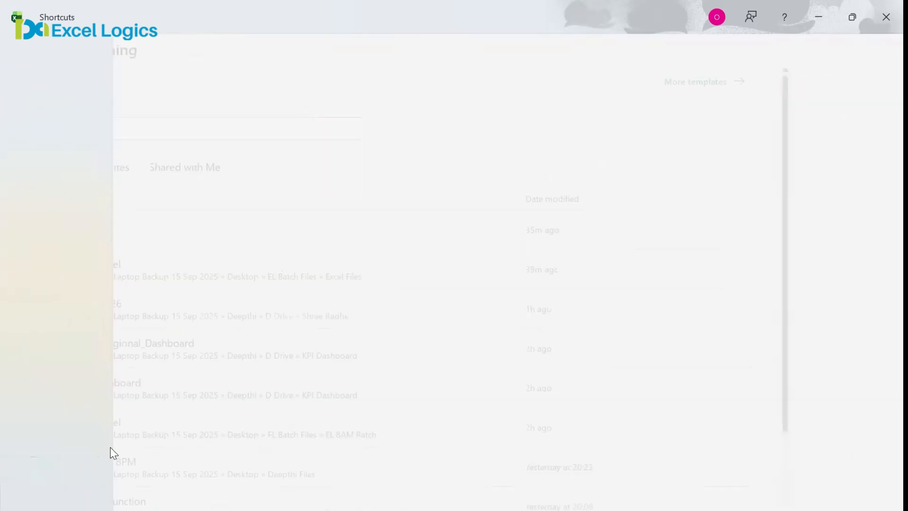
pyautogui.click(199, 198)
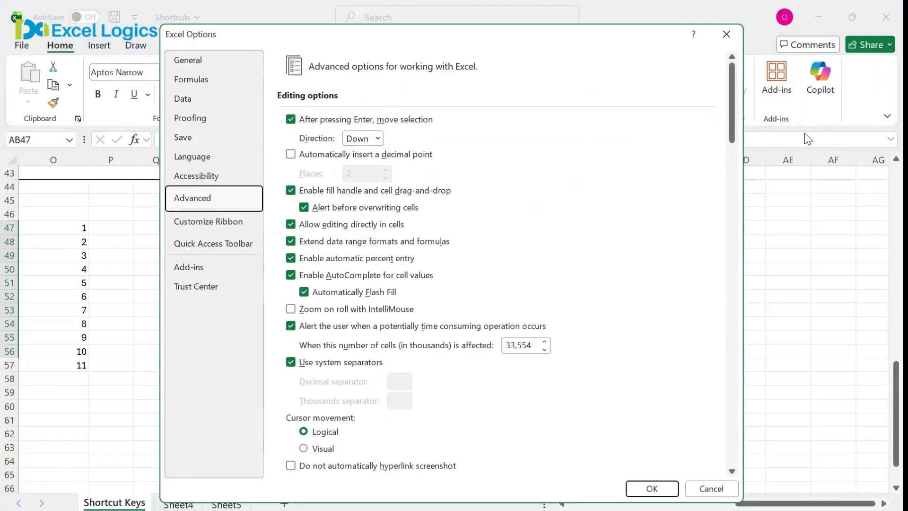
pyautogui.moveTo(731, 110); pyautogui.dragTo(728, 425)
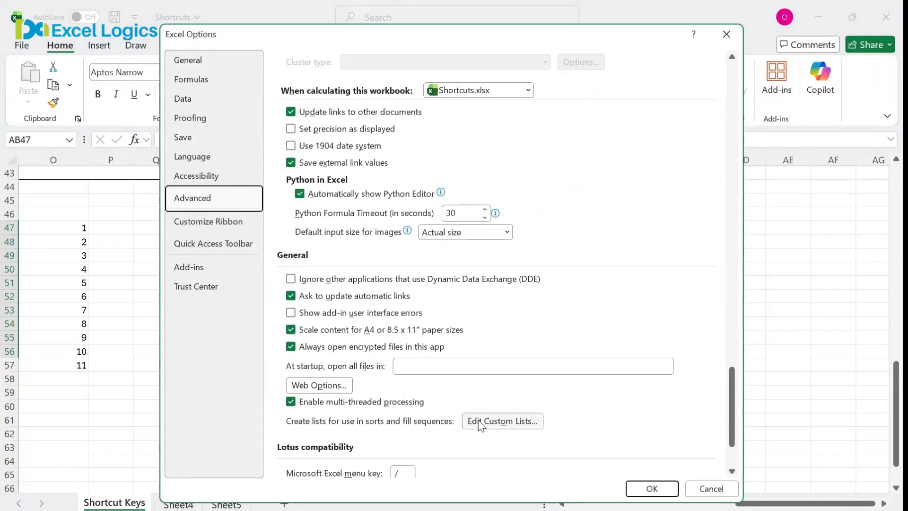
pyautogui.click(480, 419)
pyautogui.click(463, 340)
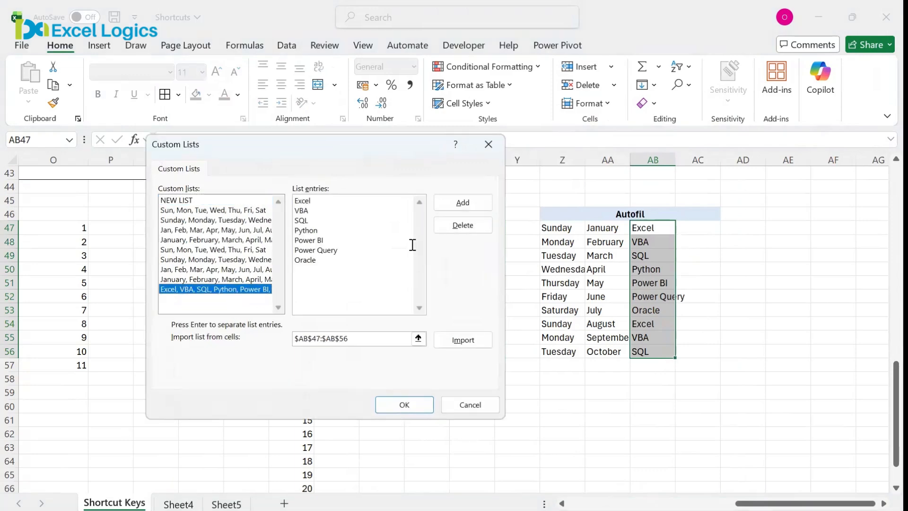
pyautogui.click(464, 228)
pyautogui.click(369, 313)
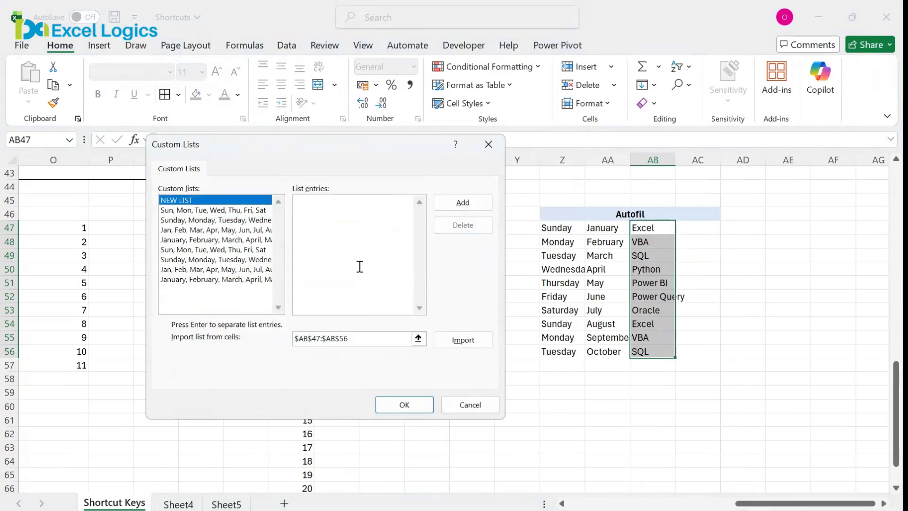
pyautogui.click(230, 240)
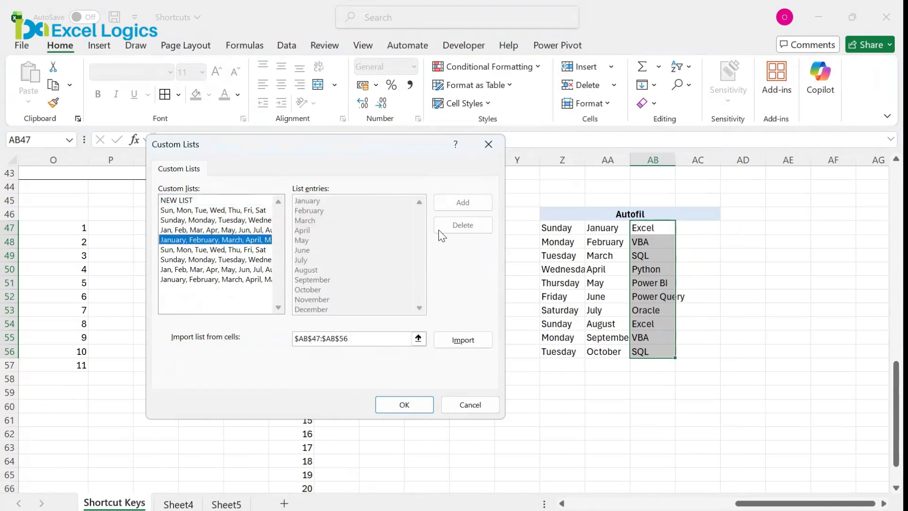
pyautogui.click(408, 405)
pyautogui.click(648, 486)
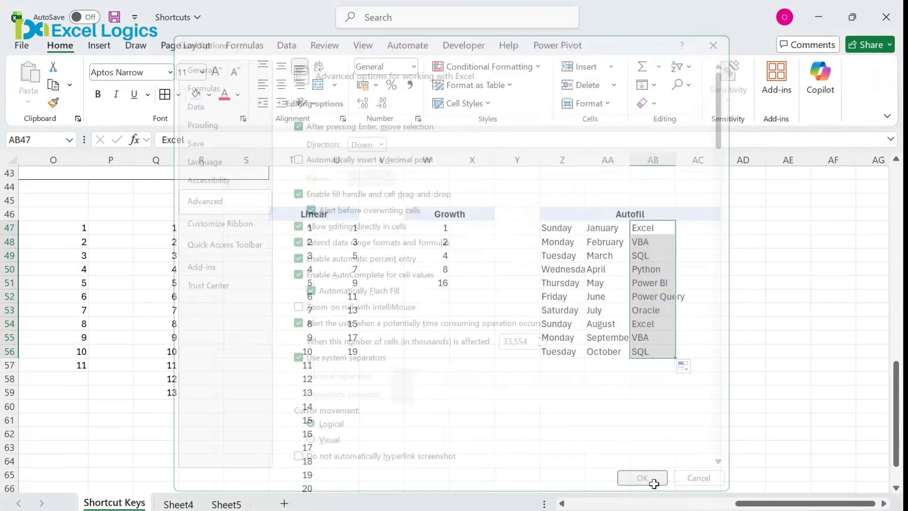
# Enter Name1 in AC47 and extend the numbered names down to AC56 with the fill handle.
pyautogui.click(703, 228)
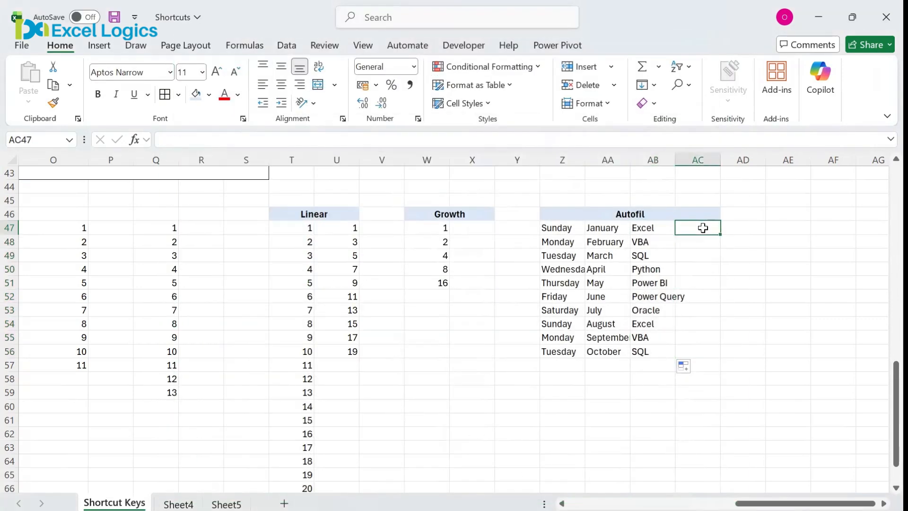
pyautogui.write('Name1')
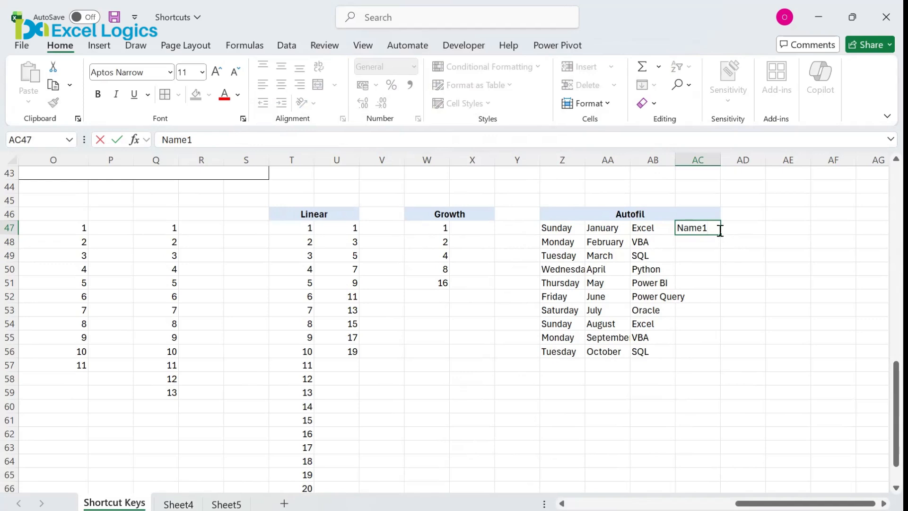
pyautogui.moveTo(721, 235); pyautogui.dragTo(705, 361)
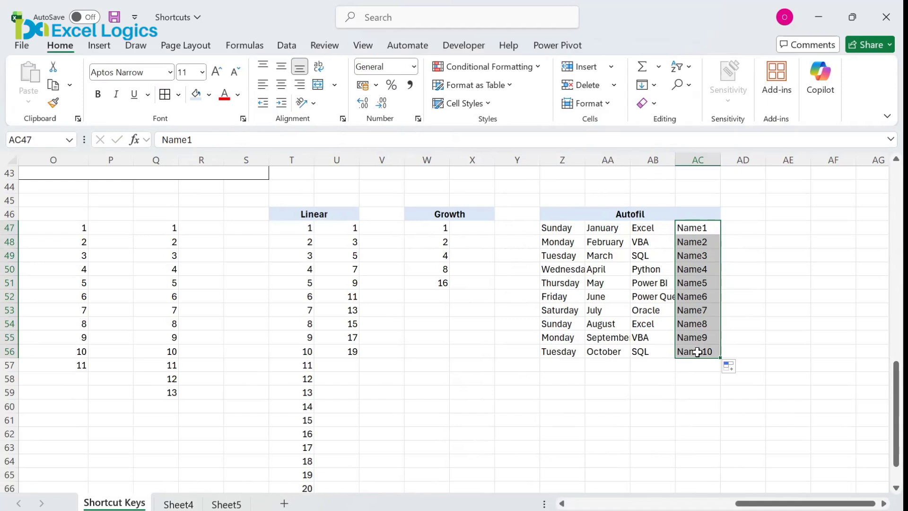
# Insert the current date, 05-02-2026, in cell AF47.
pyautogui.click(503, 307)
pyautogui.press('Right')
pyautogui.press('Right')
pyautogui.press('Right')
pyautogui.press('Right')
pyautogui.press('Right')
pyautogui.press('Right')
pyautogui.press('Right')
pyautogui.press('Right')
pyautogui.press('Right')
pyautogui.press('Right')
pyautogui.press('Right')
pyautogui.press('Right')
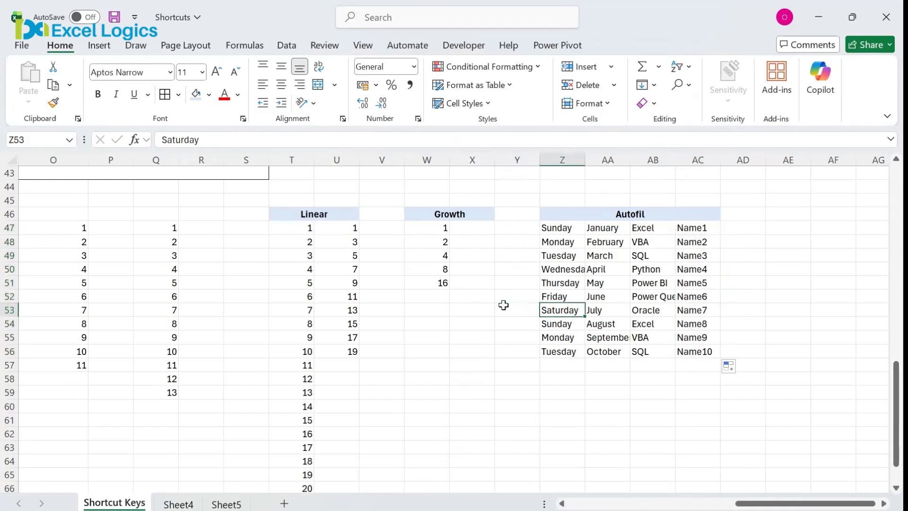
pyautogui.press('Up')
pyautogui.press('Up')
pyautogui.press('Up')
pyautogui.press('Up')
pyautogui.press('Up')
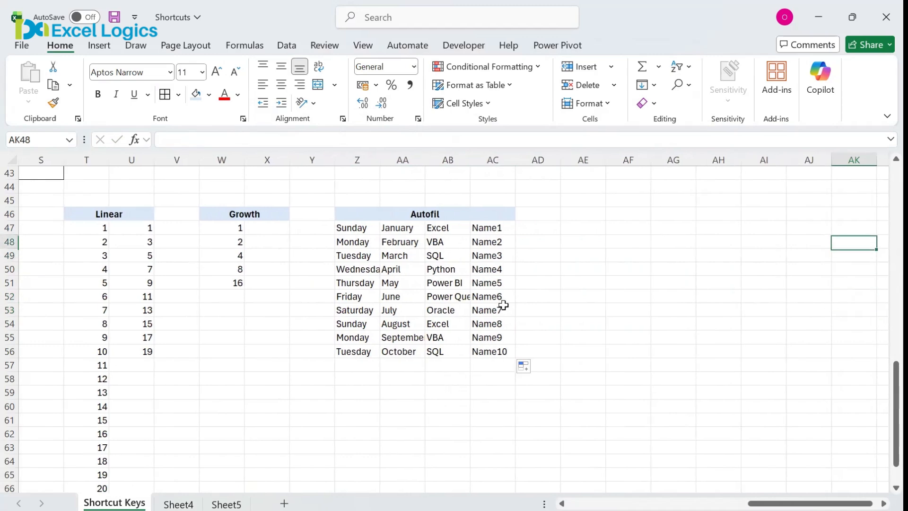
pyautogui.press('Left')
pyautogui.press('Left')
pyautogui.press('Left')
pyautogui.press('Left')
pyautogui.press('Left')
pyautogui.press('Up')
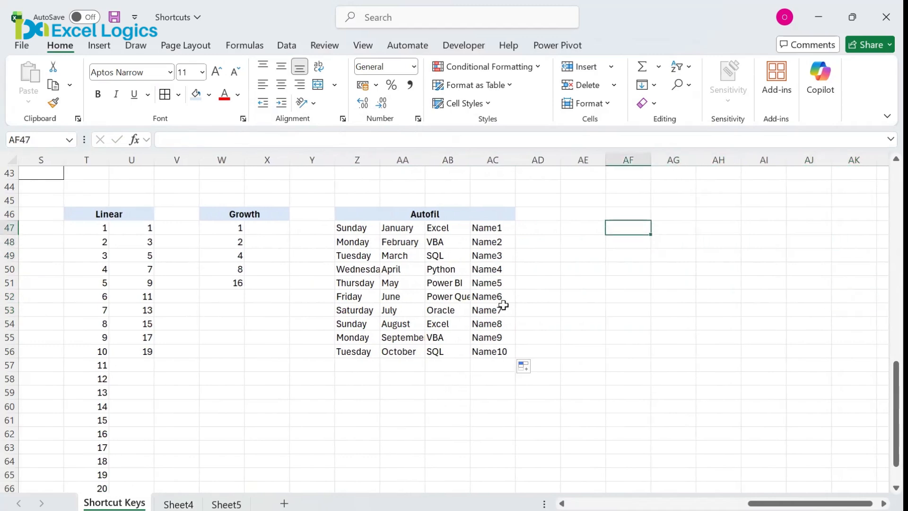
pyautogui.hotkey('ctrl', ';')
pyautogui.hotkey('ctrl', 'Return')
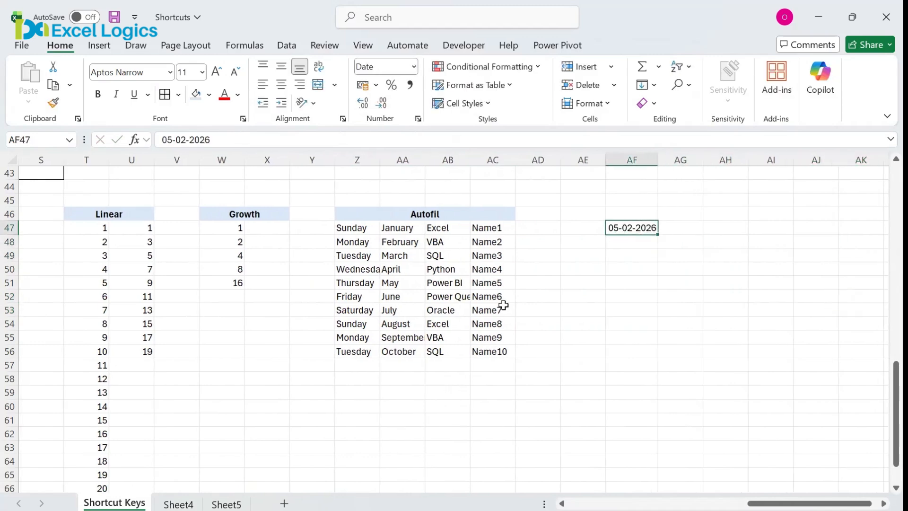
# Fill AF47:AF54 with a date series in columns by day, using step value 1.
pyautogui.hotkey('shift', 'Down')
pyautogui.hotkey('shift', 'Down')
pyautogui.hotkey('shift', 'Down')
pyautogui.hotkey('shift', 'Down')
pyautogui.hotkey('shift', 'Down')
pyautogui.hotkey('shift', 'Down')
pyautogui.hotkey('shift', 'Down')
pyautogui.press('alt')
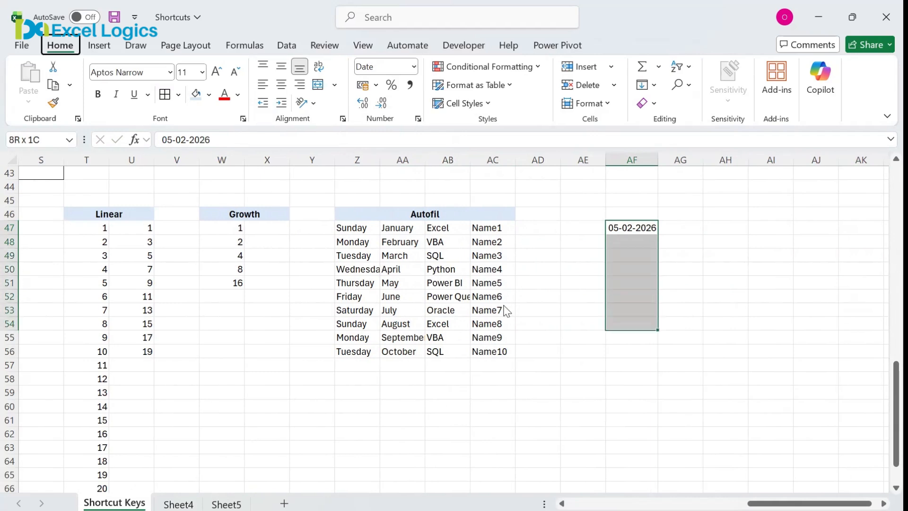
pyautogui.press('h')
pyautogui.press('f')
pyautogui.press('i')
pyautogui.press('s')
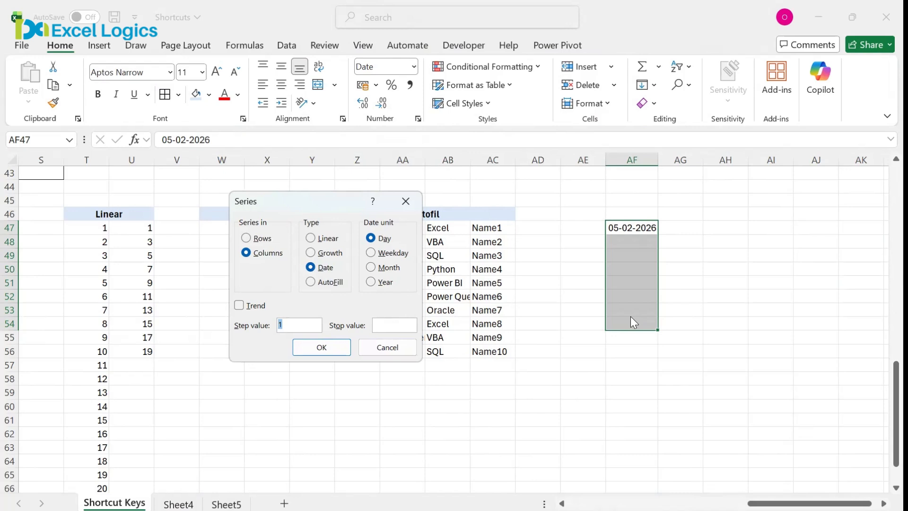
pyautogui.click(324, 346)
# Insert the current date, 05-02-2026, in cell AG47 beside the daily series.
pyautogui.click(679, 226)
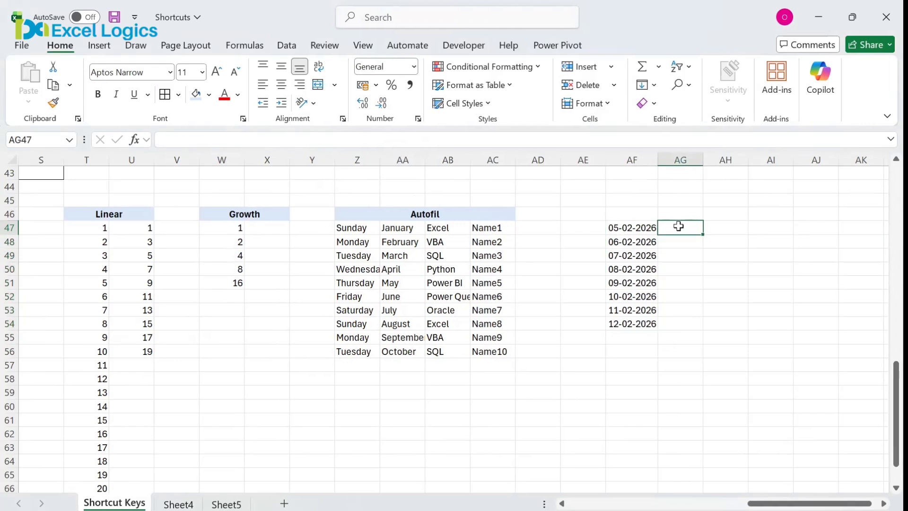
pyautogui.hotkey('ctrl', ';')
pyautogui.hotkey('ctrl', 'Return')
# Fill AG47:AG54 with a date series in columns by weekday, using step value 1.
pyautogui.hotkey('shift', 'Down')
pyautogui.hotkey('shift', 'Down')
pyautogui.hotkey('shift', 'Down')
pyautogui.hotkey('shift', 'Down')
pyautogui.hotkey('shift', 'Down')
pyautogui.hotkey('shift', 'Down')
pyautogui.hotkey('shift', 'Down')
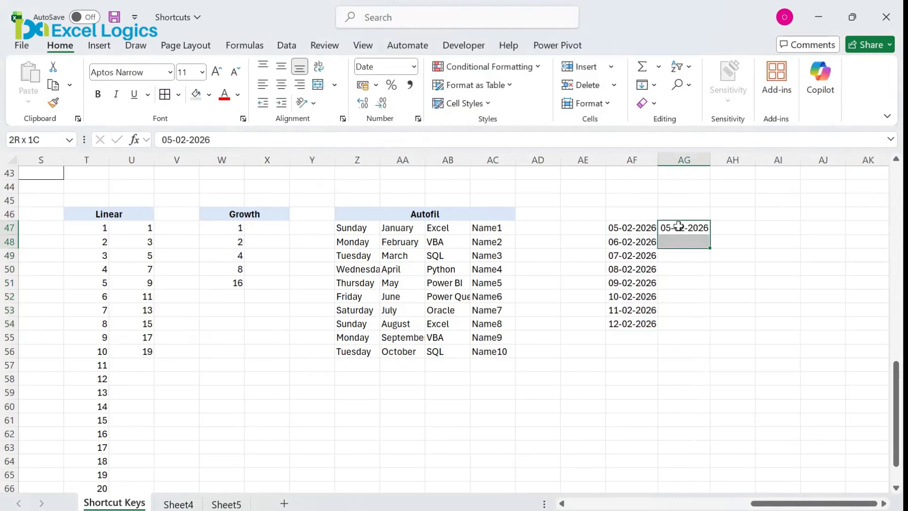
pyautogui.press('alt')
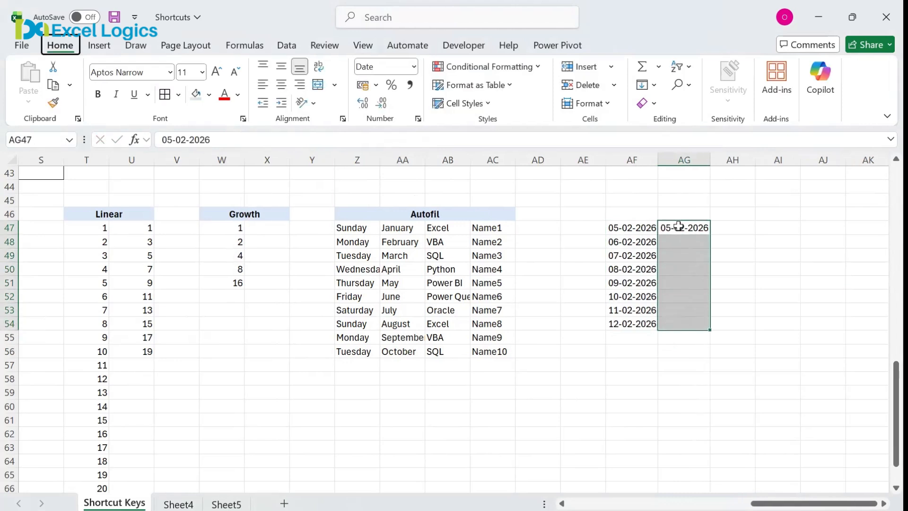
pyautogui.press('h')
pyautogui.press('f')
pyautogui.press('i')
pyautogui.press('s')
pyautogui.click(381, 253)
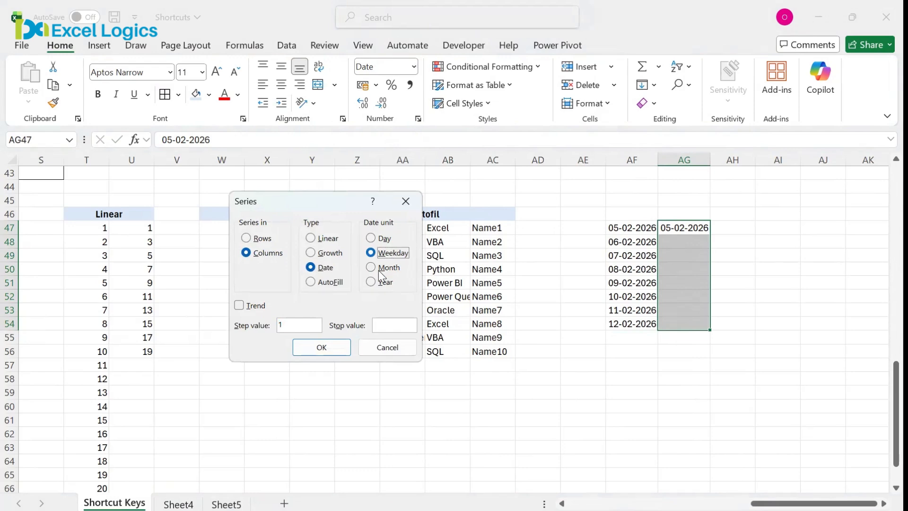
pyautogui.click(321, 348)
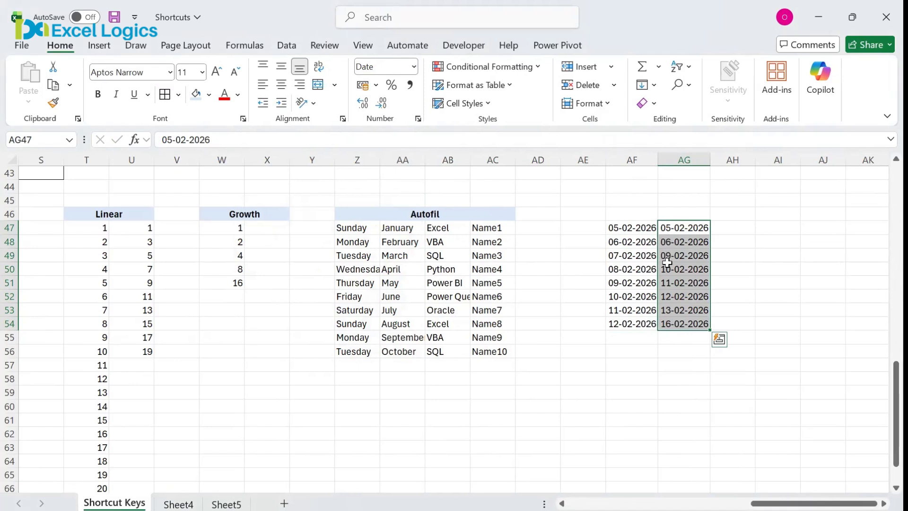
# Fill the date from AG47 into AH47 and extend it down to AH54 as a date series by month with step value 2.
pyautogui.click(730, 229)
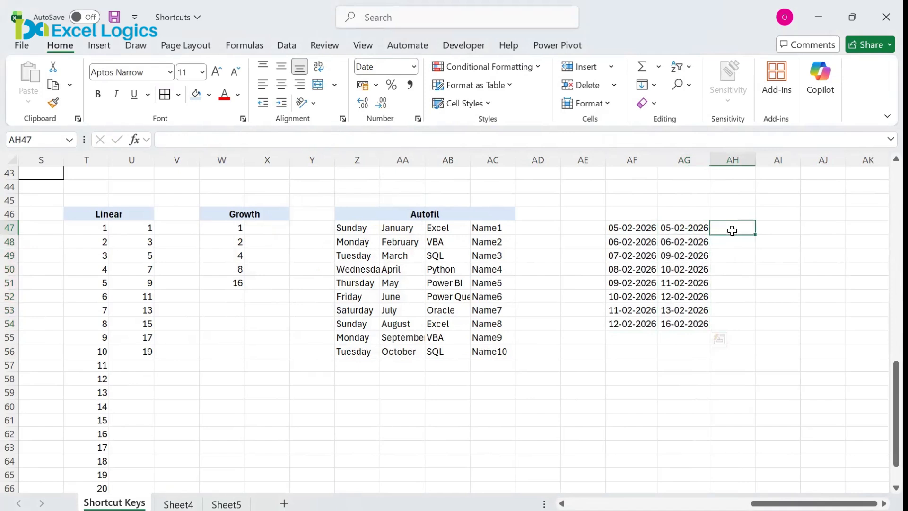
pyautogui.hotkey('ctrl', 'r')
pyautogui.hotkey('shift', 'Down')
pyautogui.hotkey('shift', 'Down')
pyautogui.hotkey('shift', 'Down')
pyautogui.hotkey('shift', 'Down')
pyautogui.hotkey('shift', 'Down')
pyautogui.hotkey('shift', 'Down')
pyautogui.hotkey('shift', 'Down')
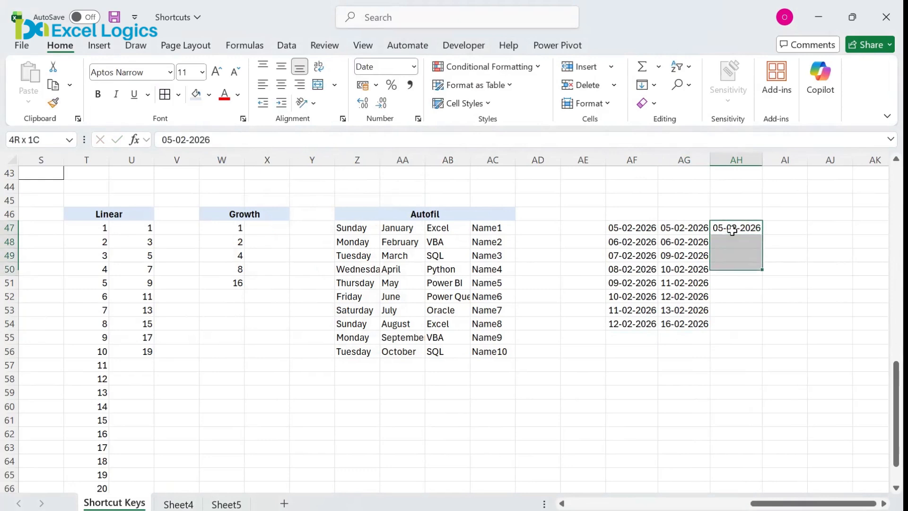
pyautogui.press('alt')
pyautogui.press('h')
pyautogui.press('f')
pyautogui.press('i')
pyautogui.press('s')
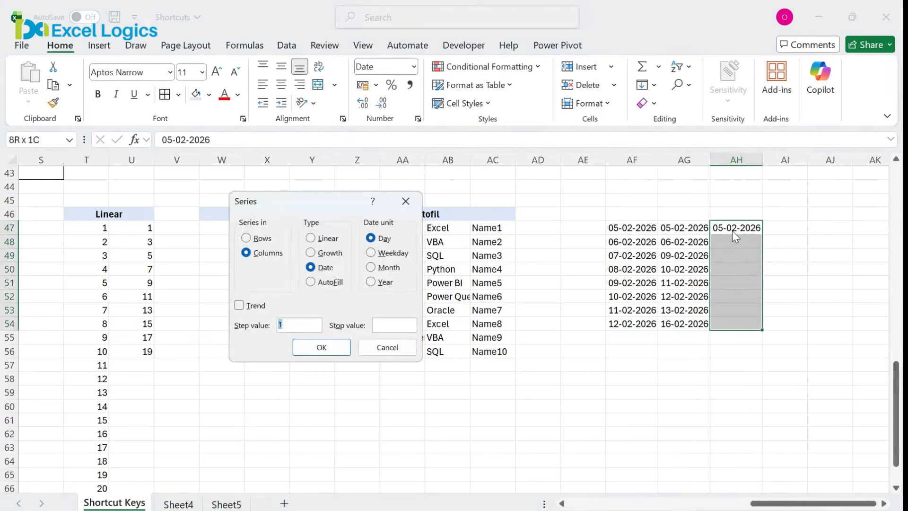
pyautogui.click(381, 267)
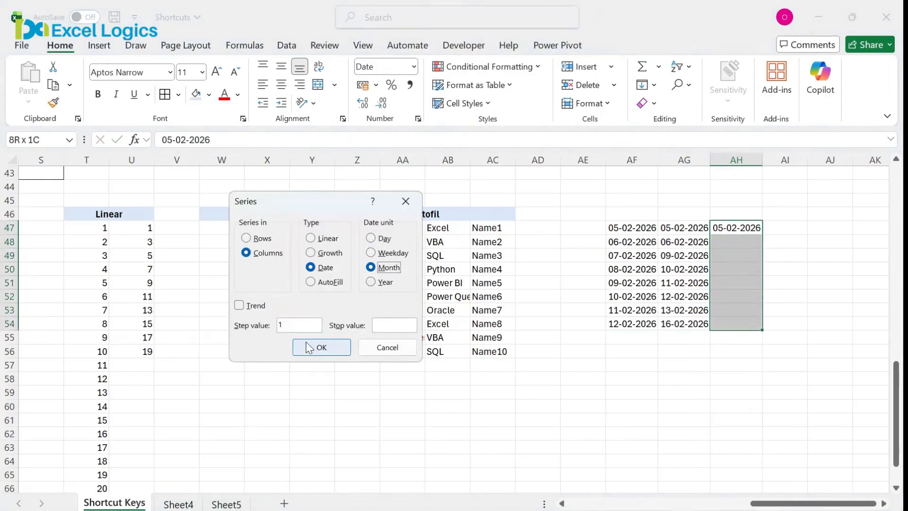
pyautogui.click(282, 325)
pyautogui.press('BackSpace')
pyautogui.write('2')
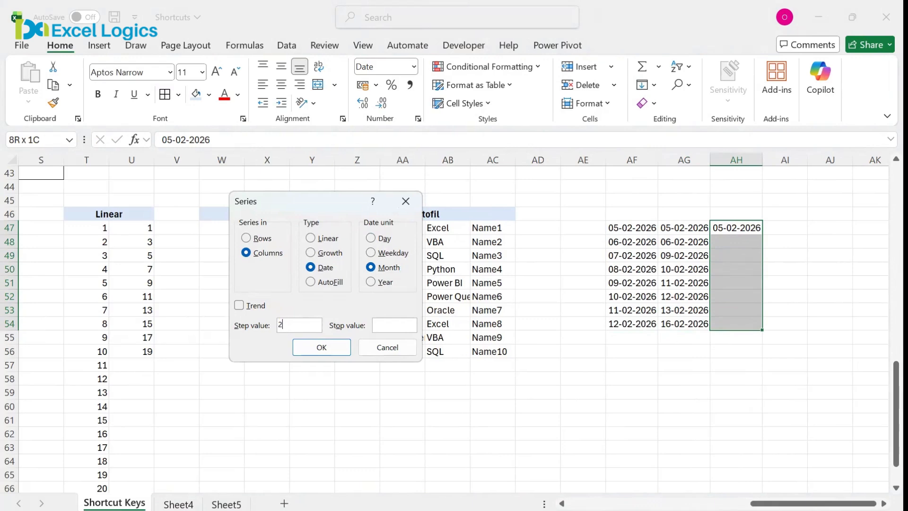
pyautogui.click(330, 355)
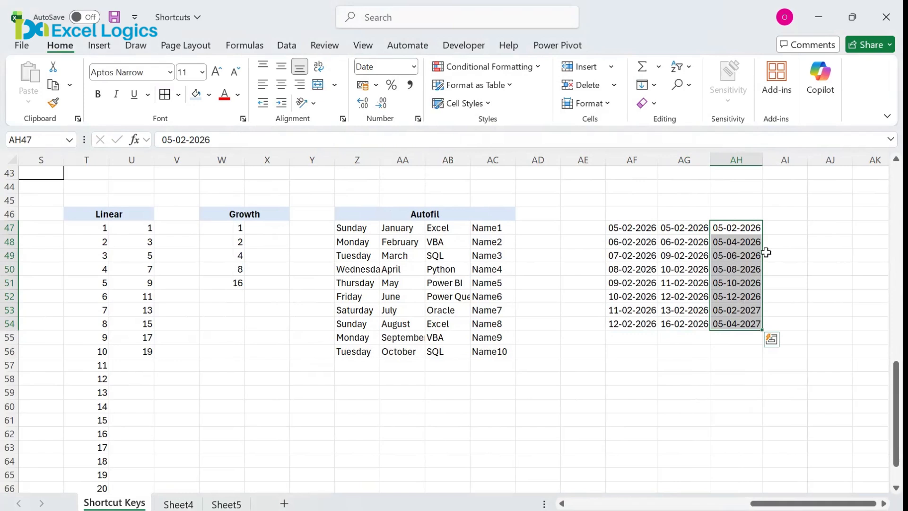
# Insert the current date, 05-02-2026, in cell AI47 beside the monthly series.
pyautogui.click(772, 231)
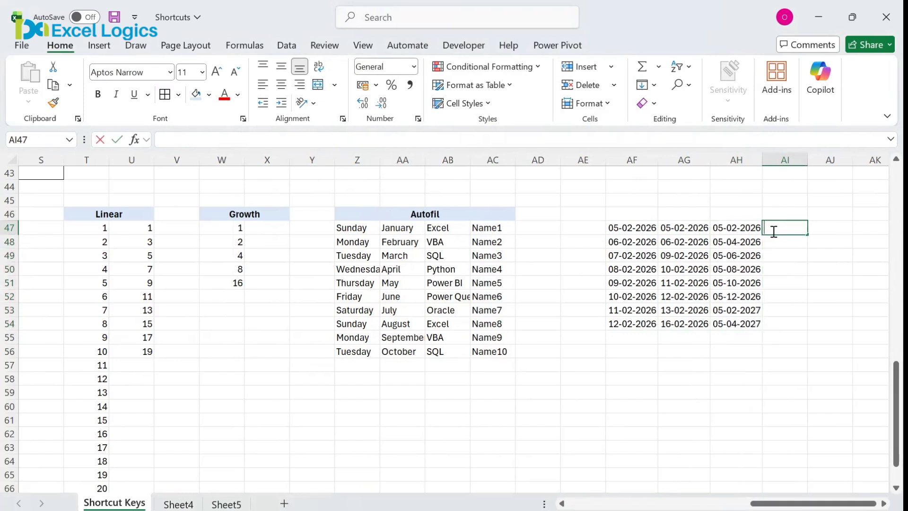
pyautogui.hotkey('ctrl', ';')
pyautogui.press('Return')
pyautogui.click(772, 231)
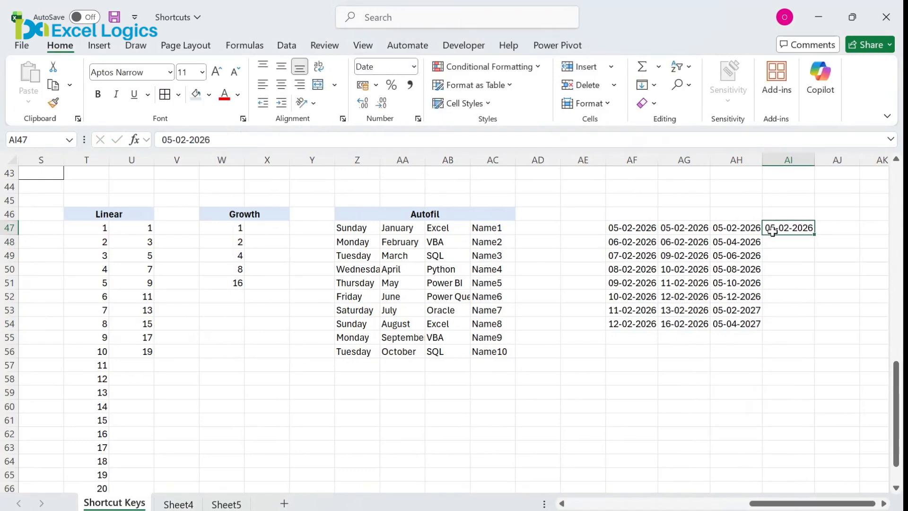
# Try a date series by day in rows from AI47 with stop value 5-2-2033, and undo it.
pyautogui.hotkey('alt', 'h')
pyautogui.press('f')
pyautogui.press('i')
pyautogui.press('s')
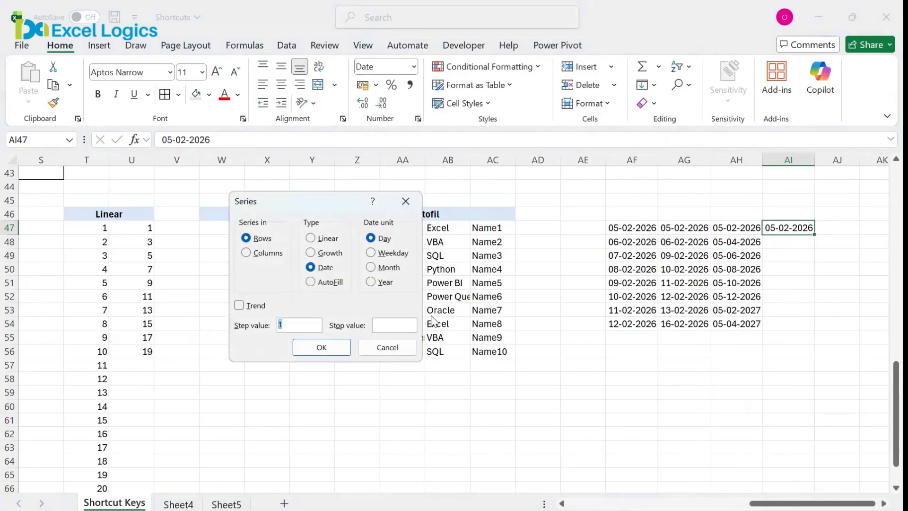
pyautogui.click(399, 324)
pyautogui.write('5-2-2033')
pyautogui.click(326, 346)
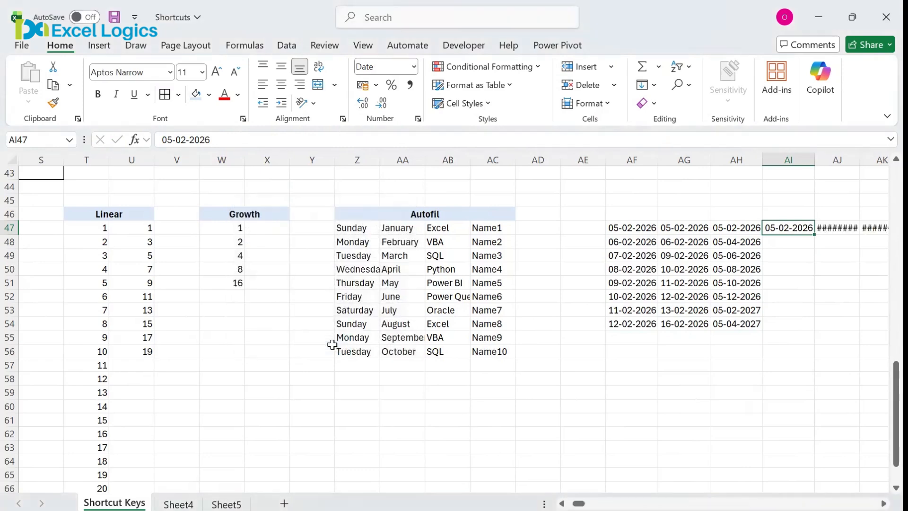
pyautogui.hotkey('ctrl', 'z')
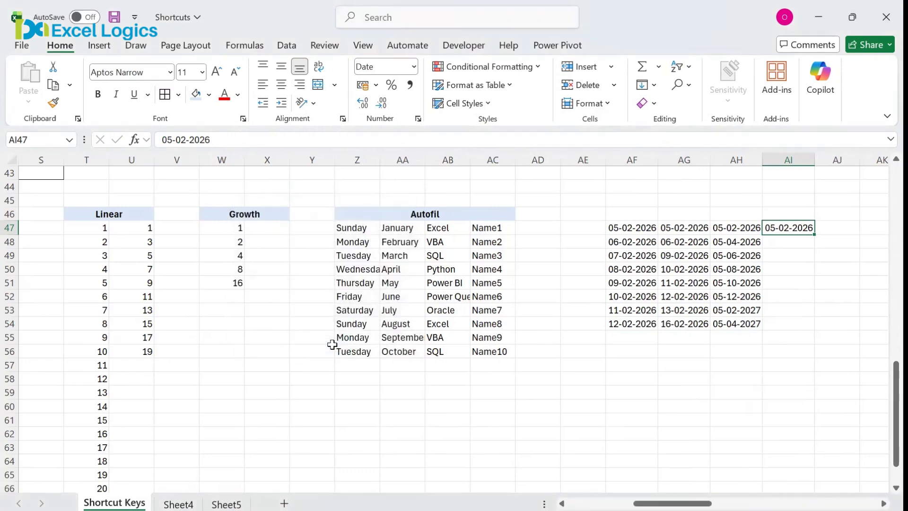
# Try a date series by day in columns from AI47 with stop value 5-2-2033, and undo it.
pyautogui.hotkey('alt', 'h')
pyautogui.press('f')
pyautogui.press('i')
pyautogui.press('s')
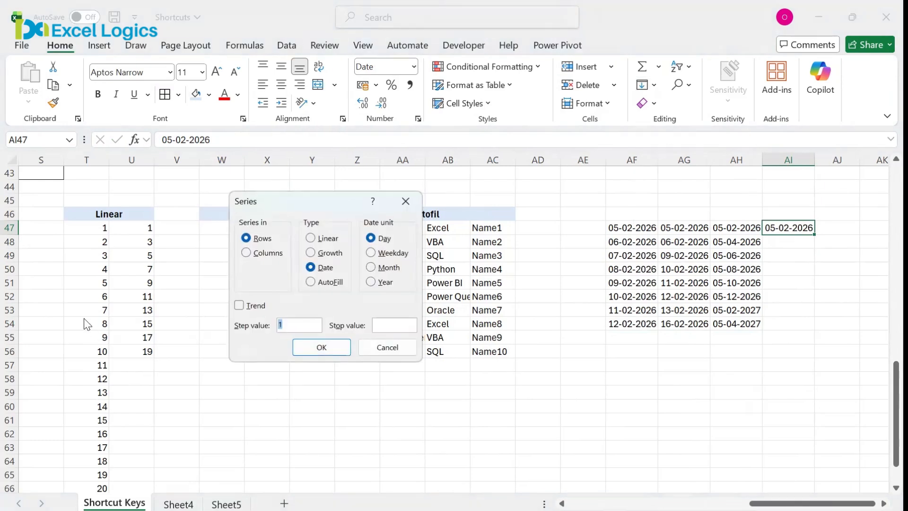
pyautogui.click(250, 255)
pyautogui.click(401, 326)
pyautogui.write('5-2-2033')
pyautogui.click(335, 351)
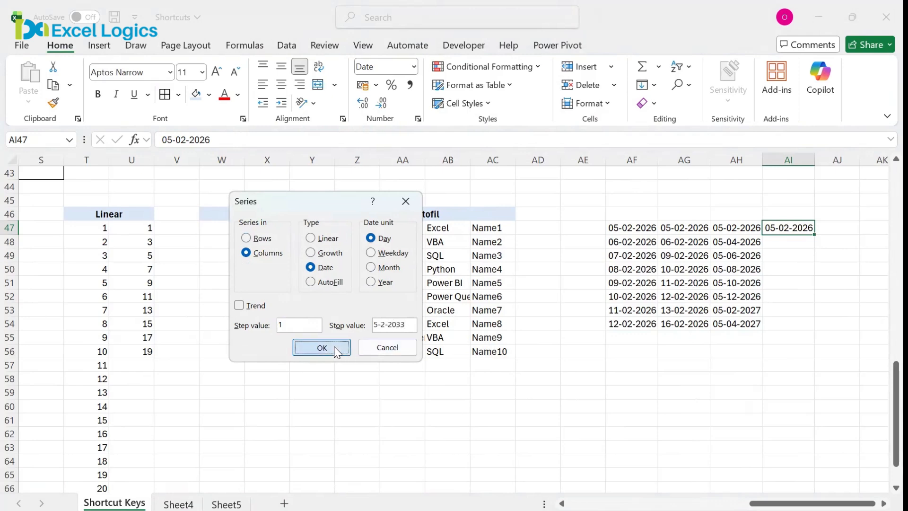
pyautogui.hotkey('ctrl', 'z')
# Fill a date series down column AI from AI47 by year, with step value 1 and stop value 5-2-2033.
pyautogui.hotkey('alt', 'h')
pyautogui.press('f')
pyautogui.press('i')
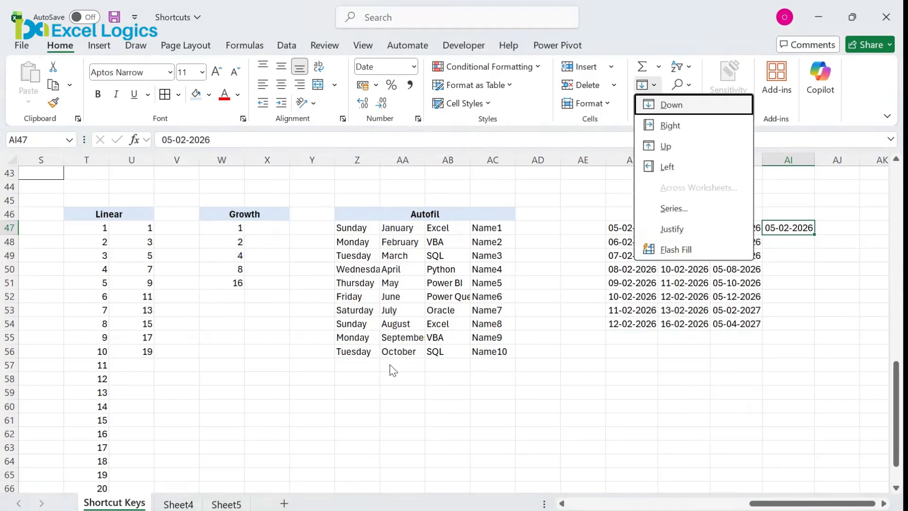
pyautogui.press('s')
pyautogui.click(267, 254)
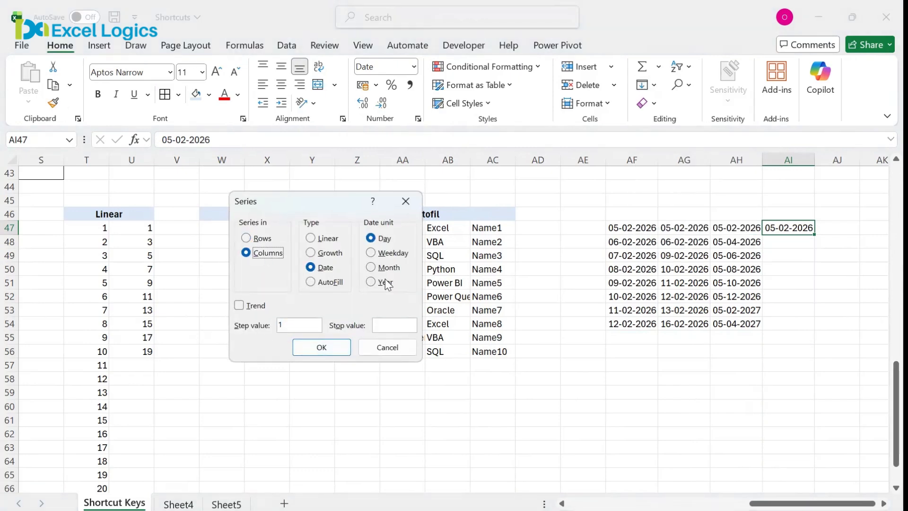
pyautogui.click(387, 283)
pyautogui.click(404, 321)
pyautogui.write('5-2-2033')
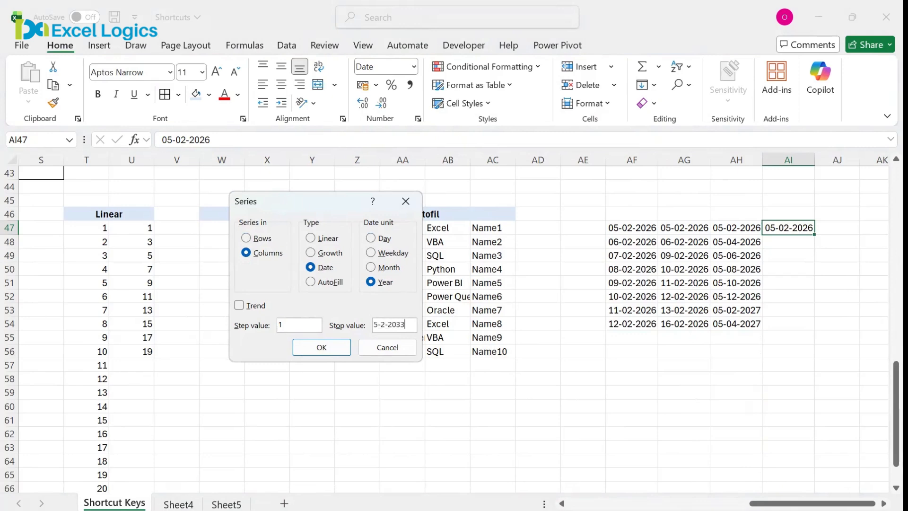
pyautogui.press('Return')
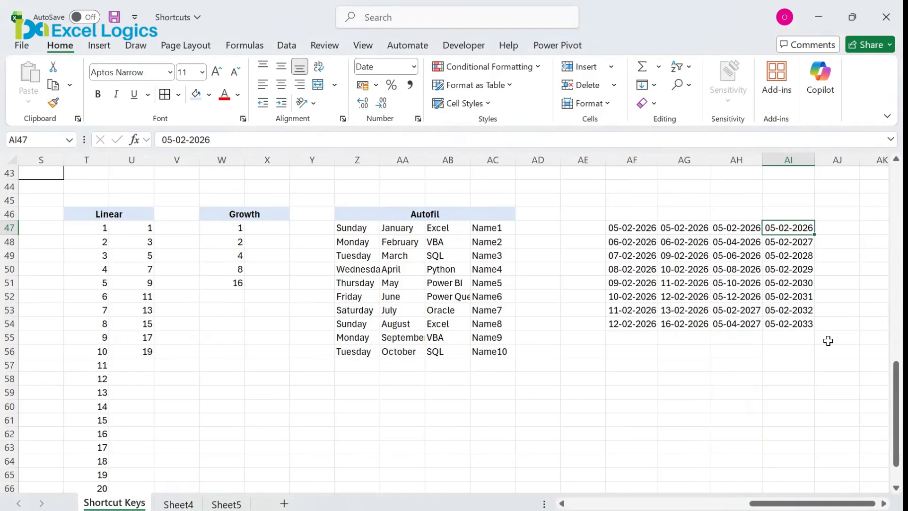
# Return from the date series to the Shortcut Keys heading in cell A1, looking back over the list of shortcuts.
pyautogui.hotkey('ctrl', 'Left')
pyautogui.hotkey('ctrl', 'Left')
pyautogui.hotkey('ctrl', 'Left')
pyautogui.hotkey('ctrl', 'Left')
pyautogui.hotkey('ctrl', 'Left')
pyautogui.hotkey('ctrl', 'Left')
pyautogui.hotkey('ctrl', 'Left')
pyautogui.hotkey('ctrl', 'Left')
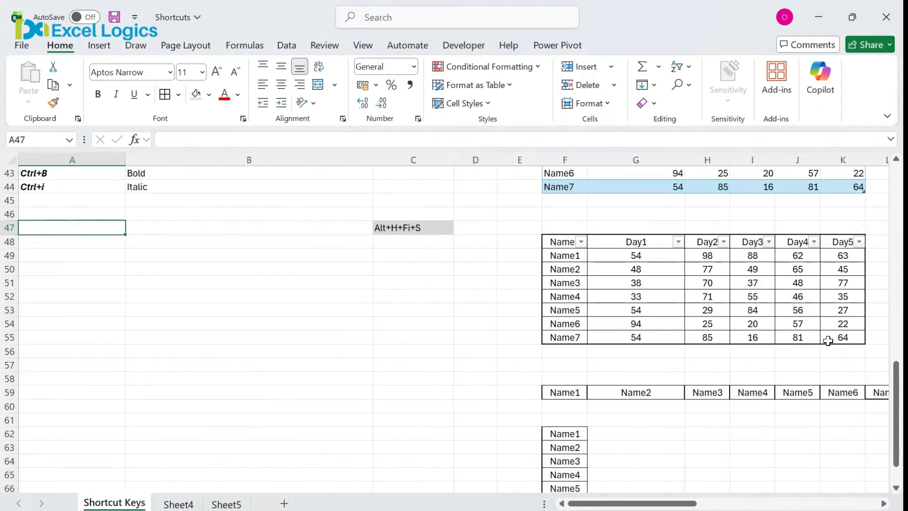
pyautogui.press('Up')
pyautogui.press('Up')
pyautogui.press('Up')
pyautogui.press('Up')
pyautogui.press('Up')
pyautogui.press('Up')
pyautogui.press('Up')
pyautogui.press('Up')
pyautogui.press('Up')
pyautogui.press('Up')
pyautogui.press('Up')
pyautogui.press('Up')
pyautogui.press('Up')
pyautogui.press('Up')
pyautogui.press('Up')
pyautogui.press('Up')
pyautogui.press('Up')
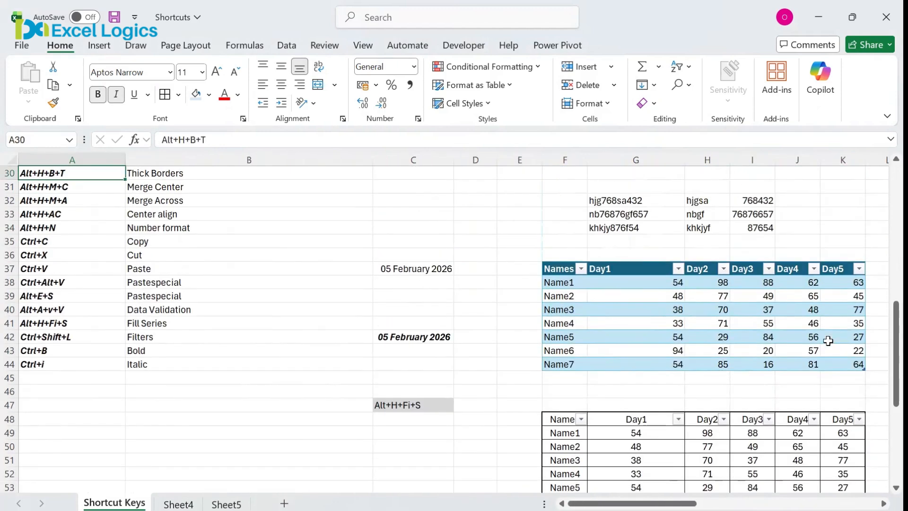
pyautogui.press('Up')
pyautogui.press('Up')
pyautogui.press('Up')
pyautogui.press('Up')
pyautogui.press('Up')
pyautogui.press('Up')
pyautogui.press('Up')
pyautogui.press('Up')
pyautogui.press('Up')
pyautogui.press('Up')
pyautogui.press('Up')
pyautogui.press('Up')
pyautogui.press('Up')
pyautogui.press('Up')
pyautogui.press('Up')
pyautogui.press('Up')
pyautogui.press('Up')
pyautogui.press('Up')
pyautogui.press('Up')
pyautogui.press('Up')
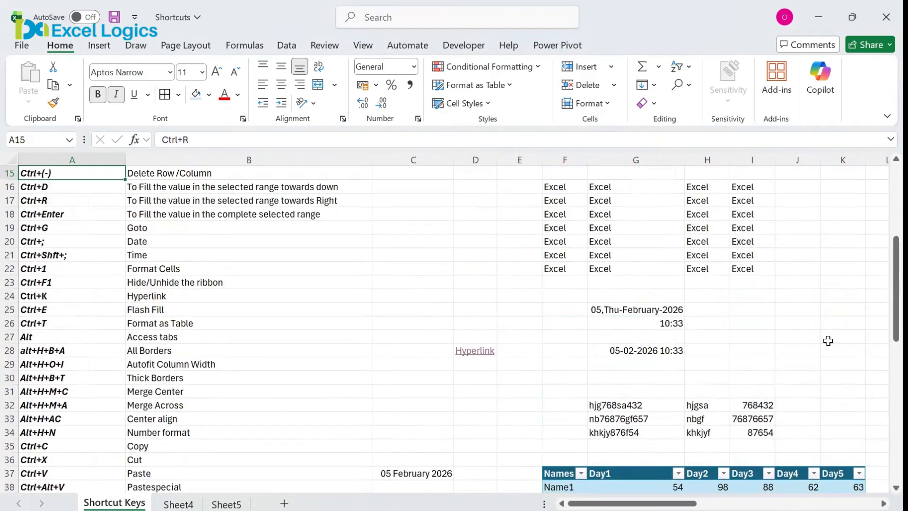
pyautogui.press('Up')
pyautogui.press('Up')
pyautogui.press('Up')
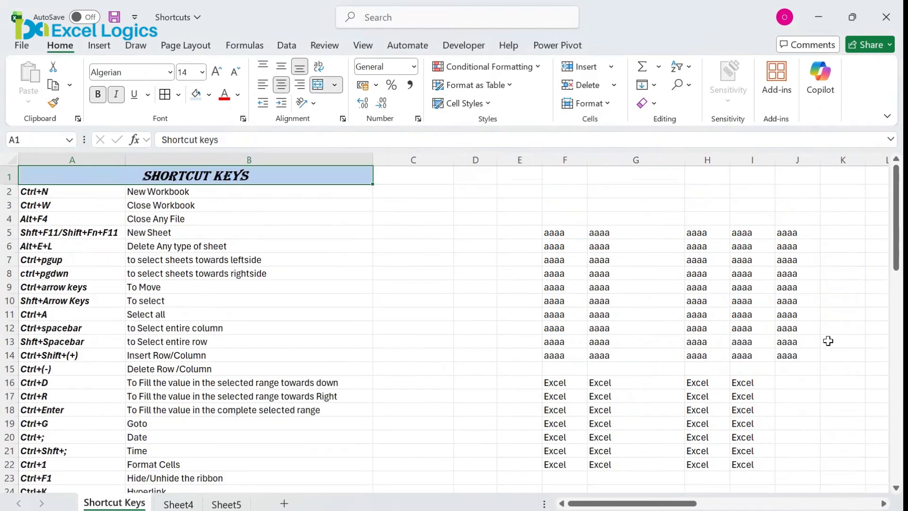